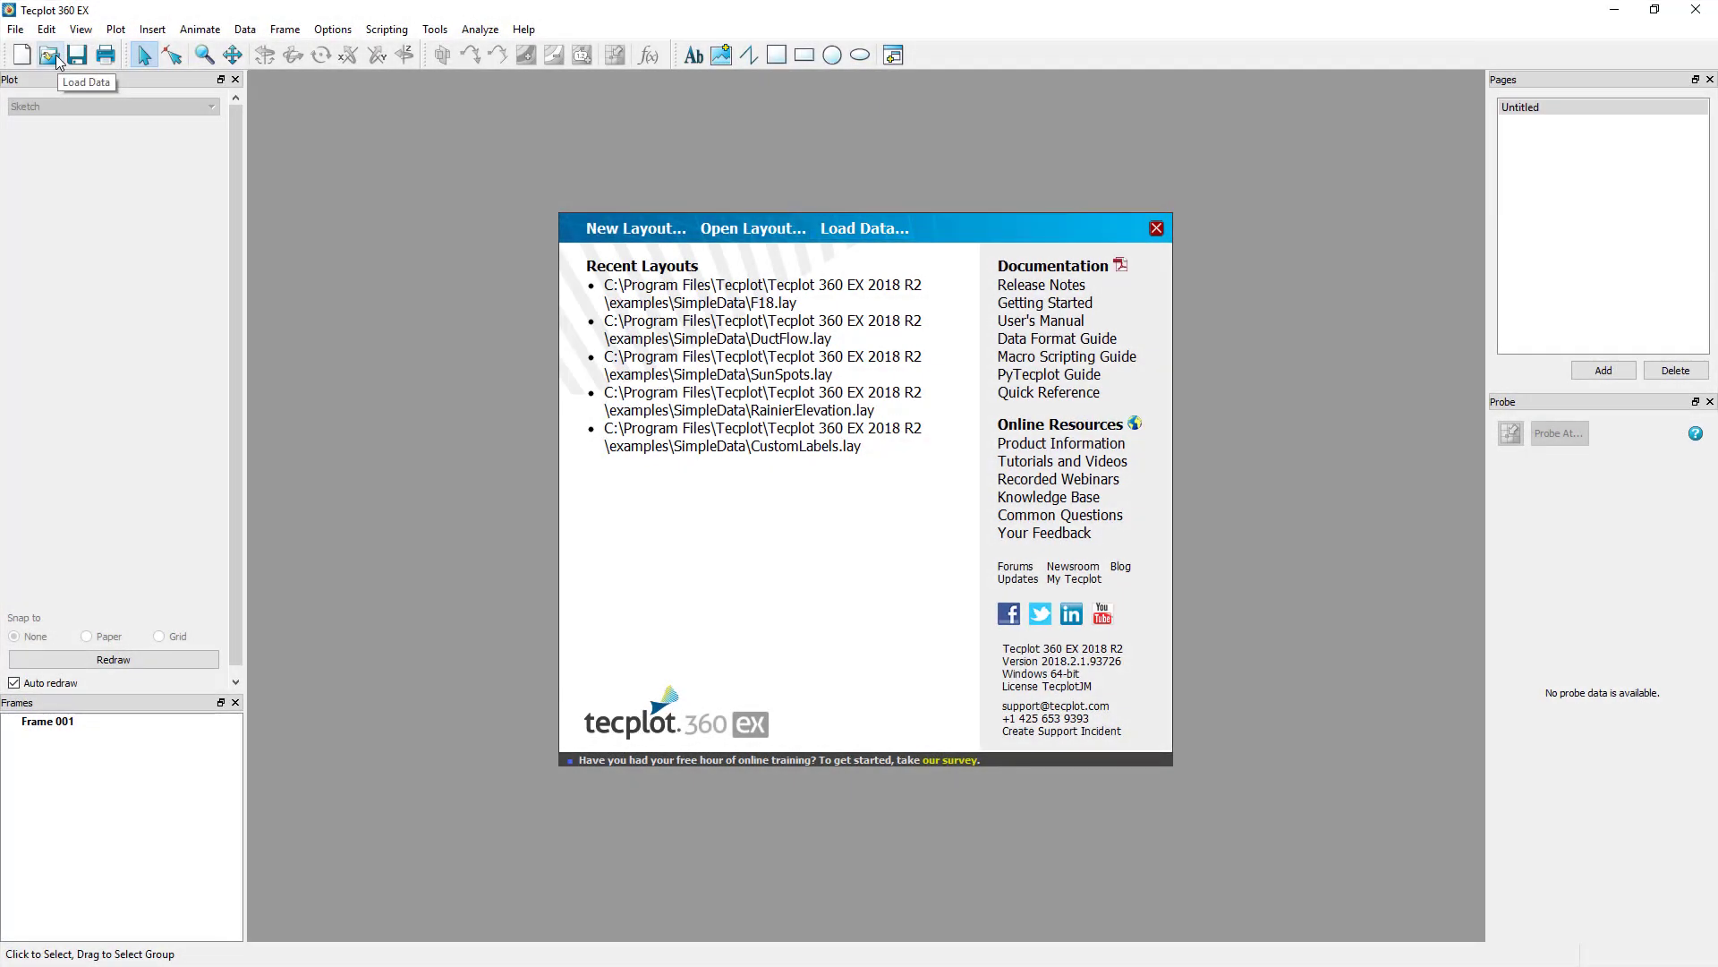
Load all Fluent case and data files in the folder using the Fluent Data Loader
left_click(56, 56)
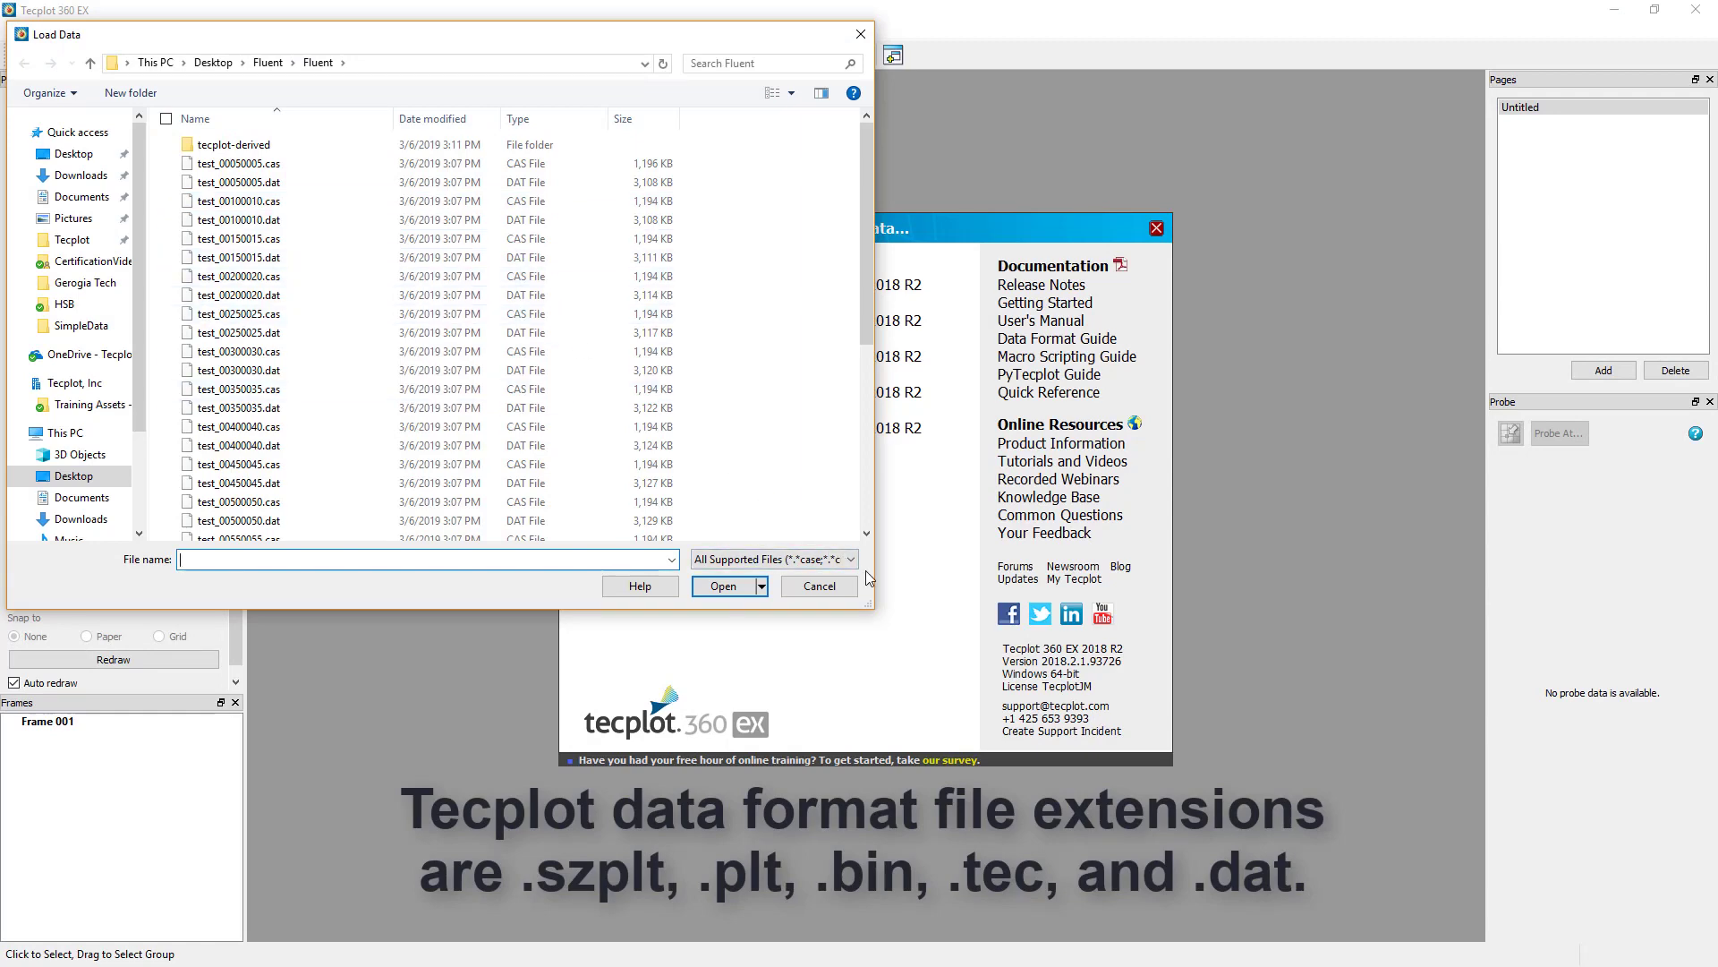
left_click(852, 560)
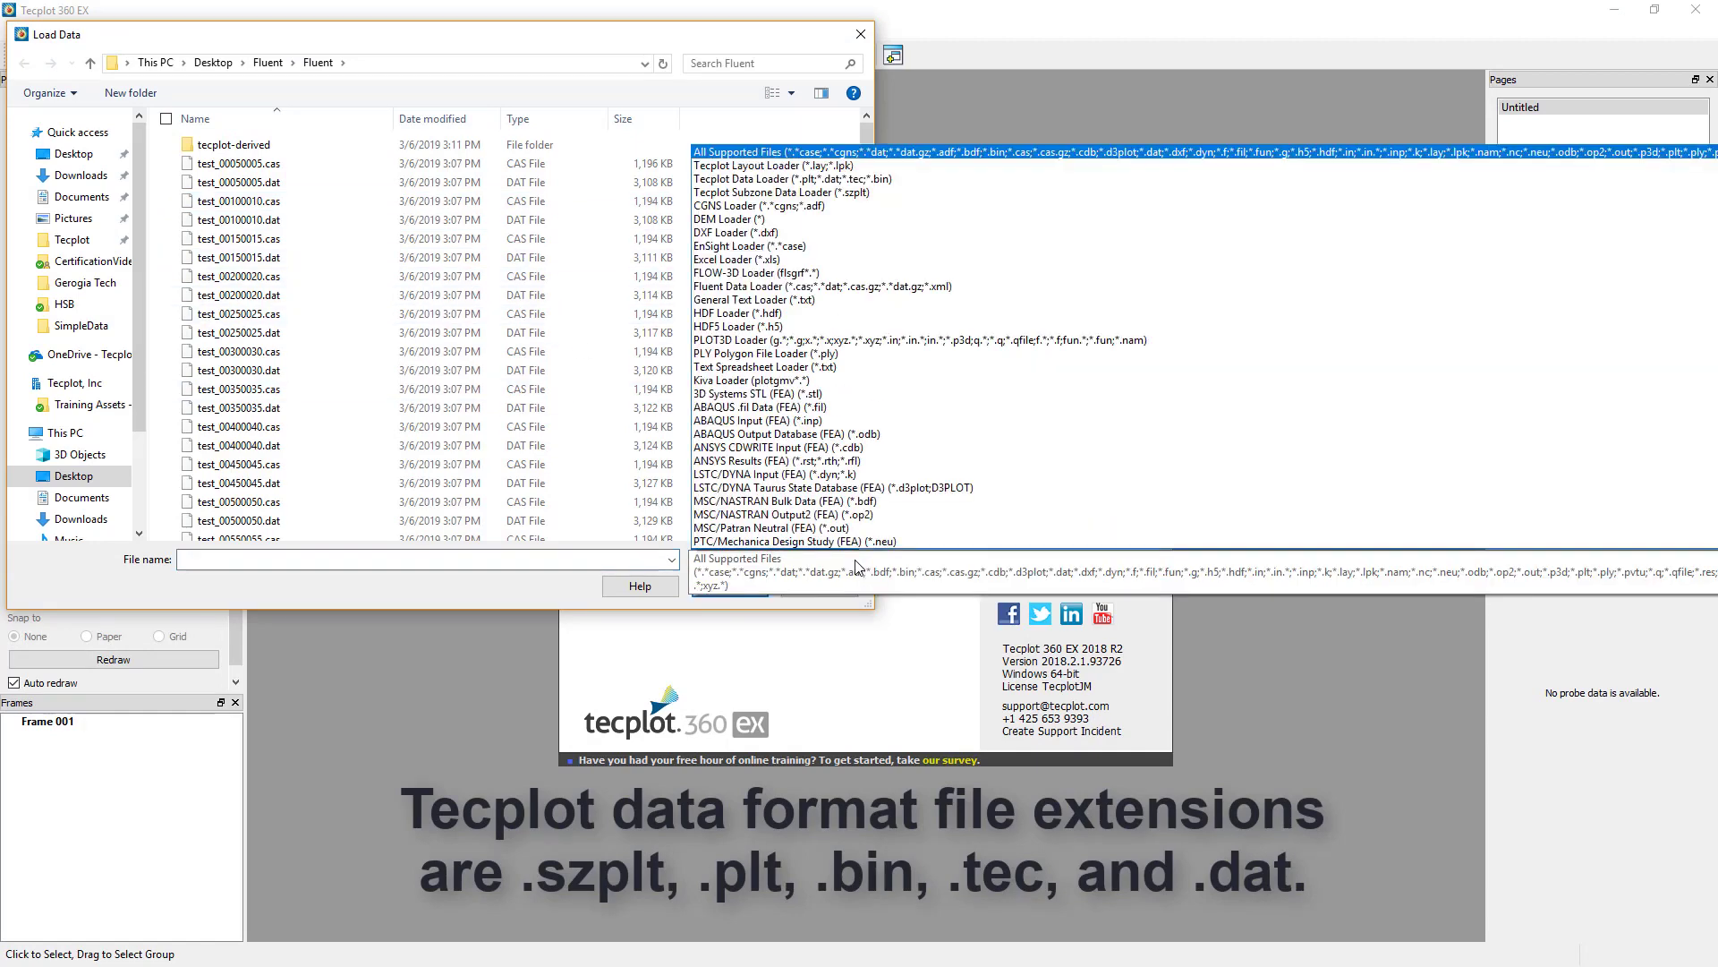
left_click(835, 288)
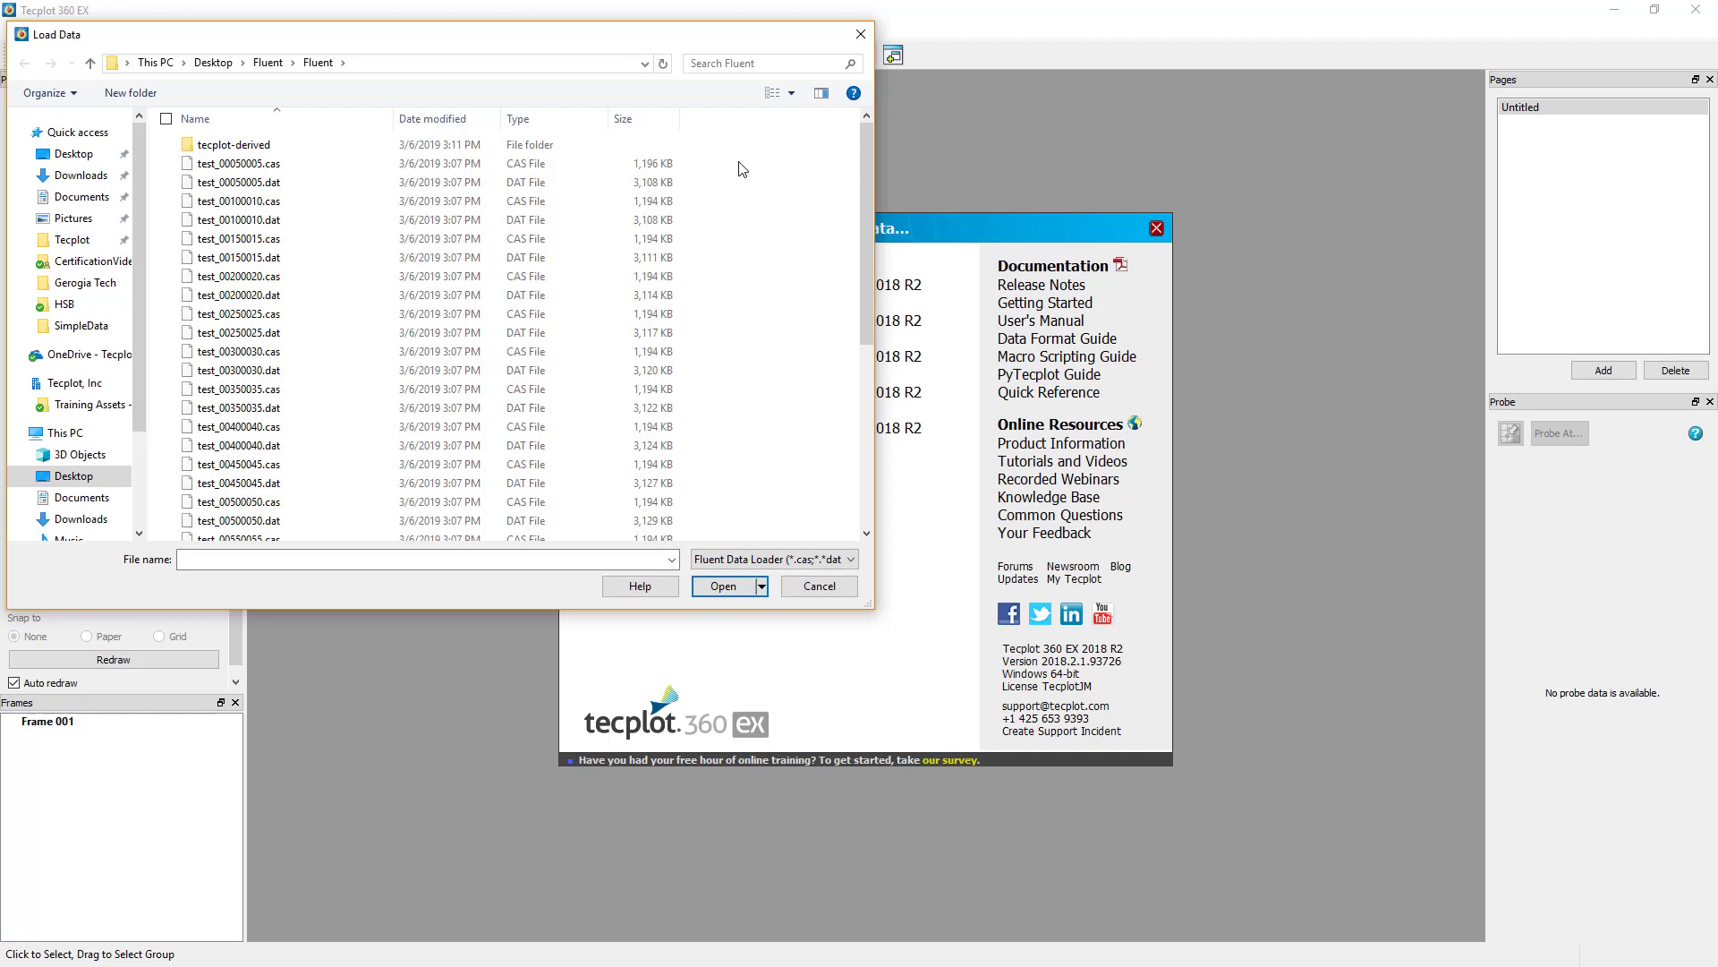
left_click(611, 172)
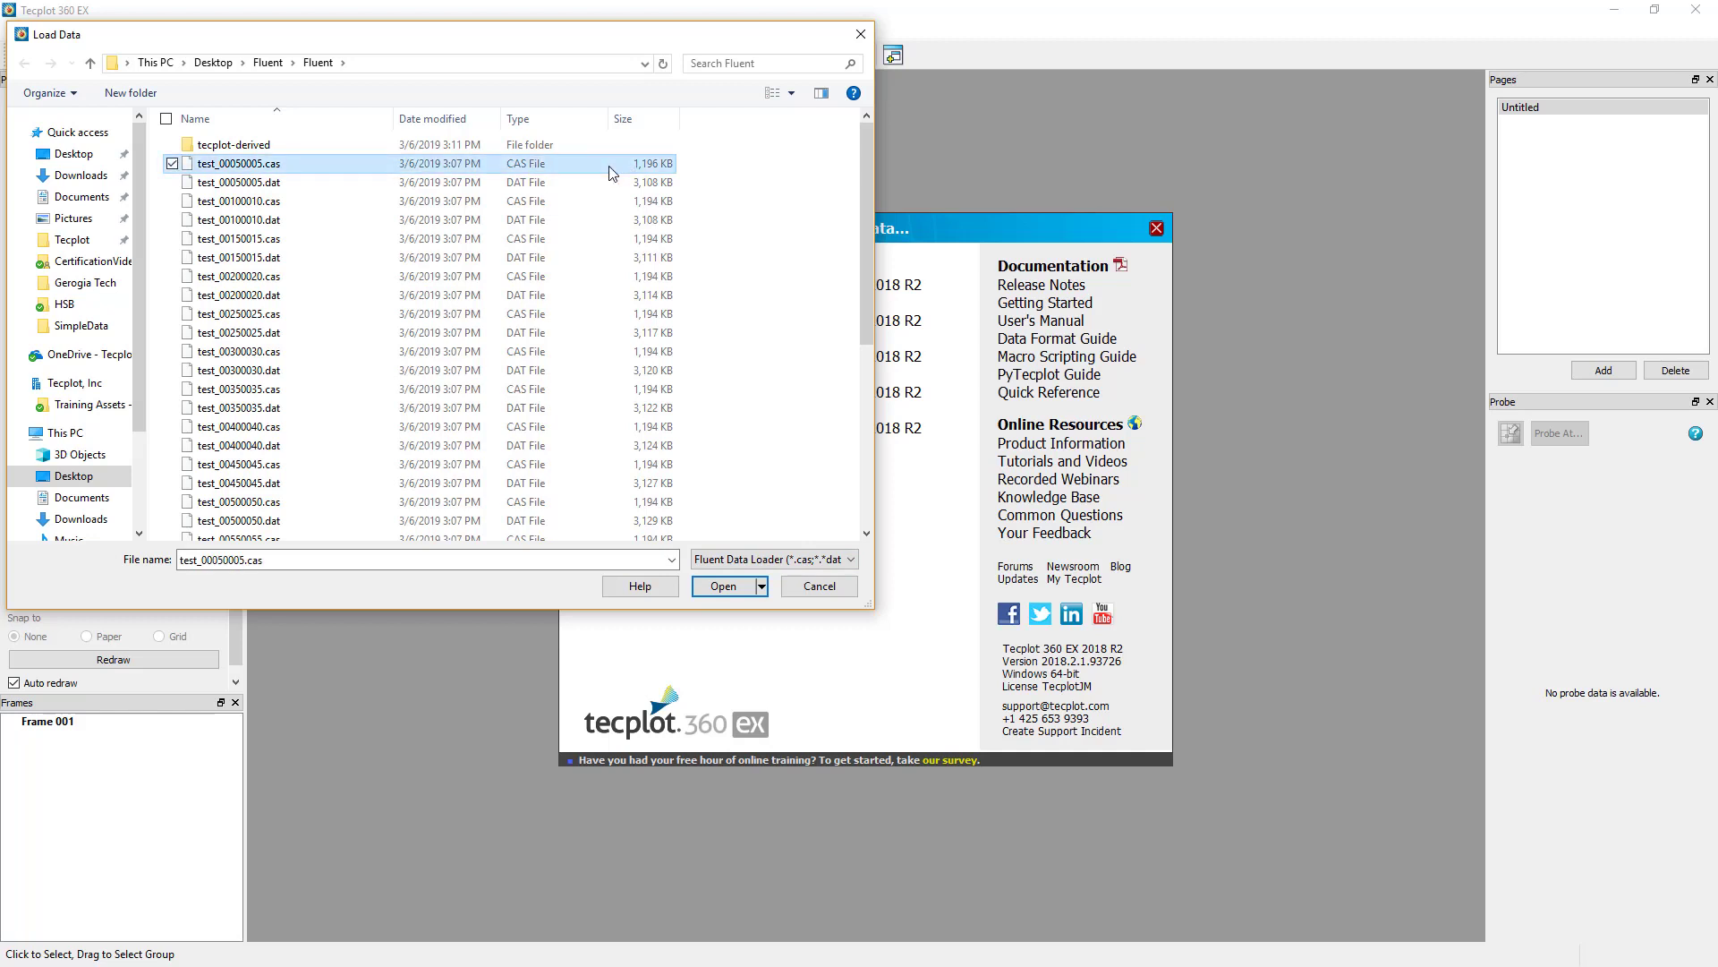
key("ctrl+a")
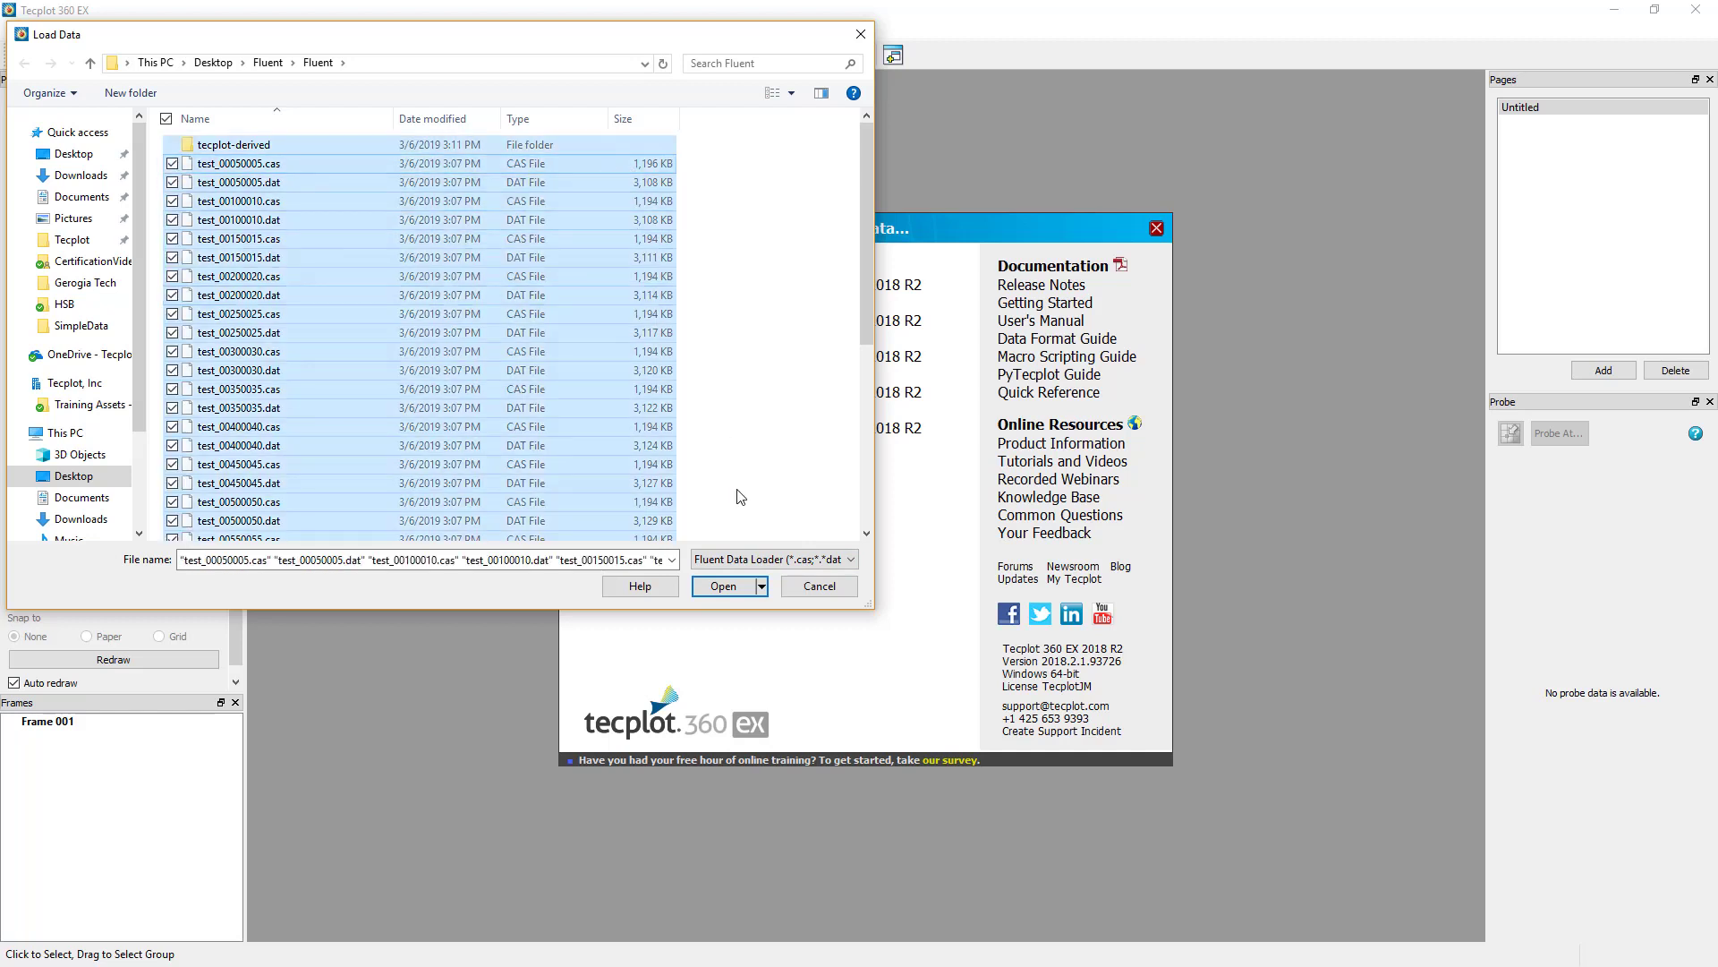
left_click(725, 586)
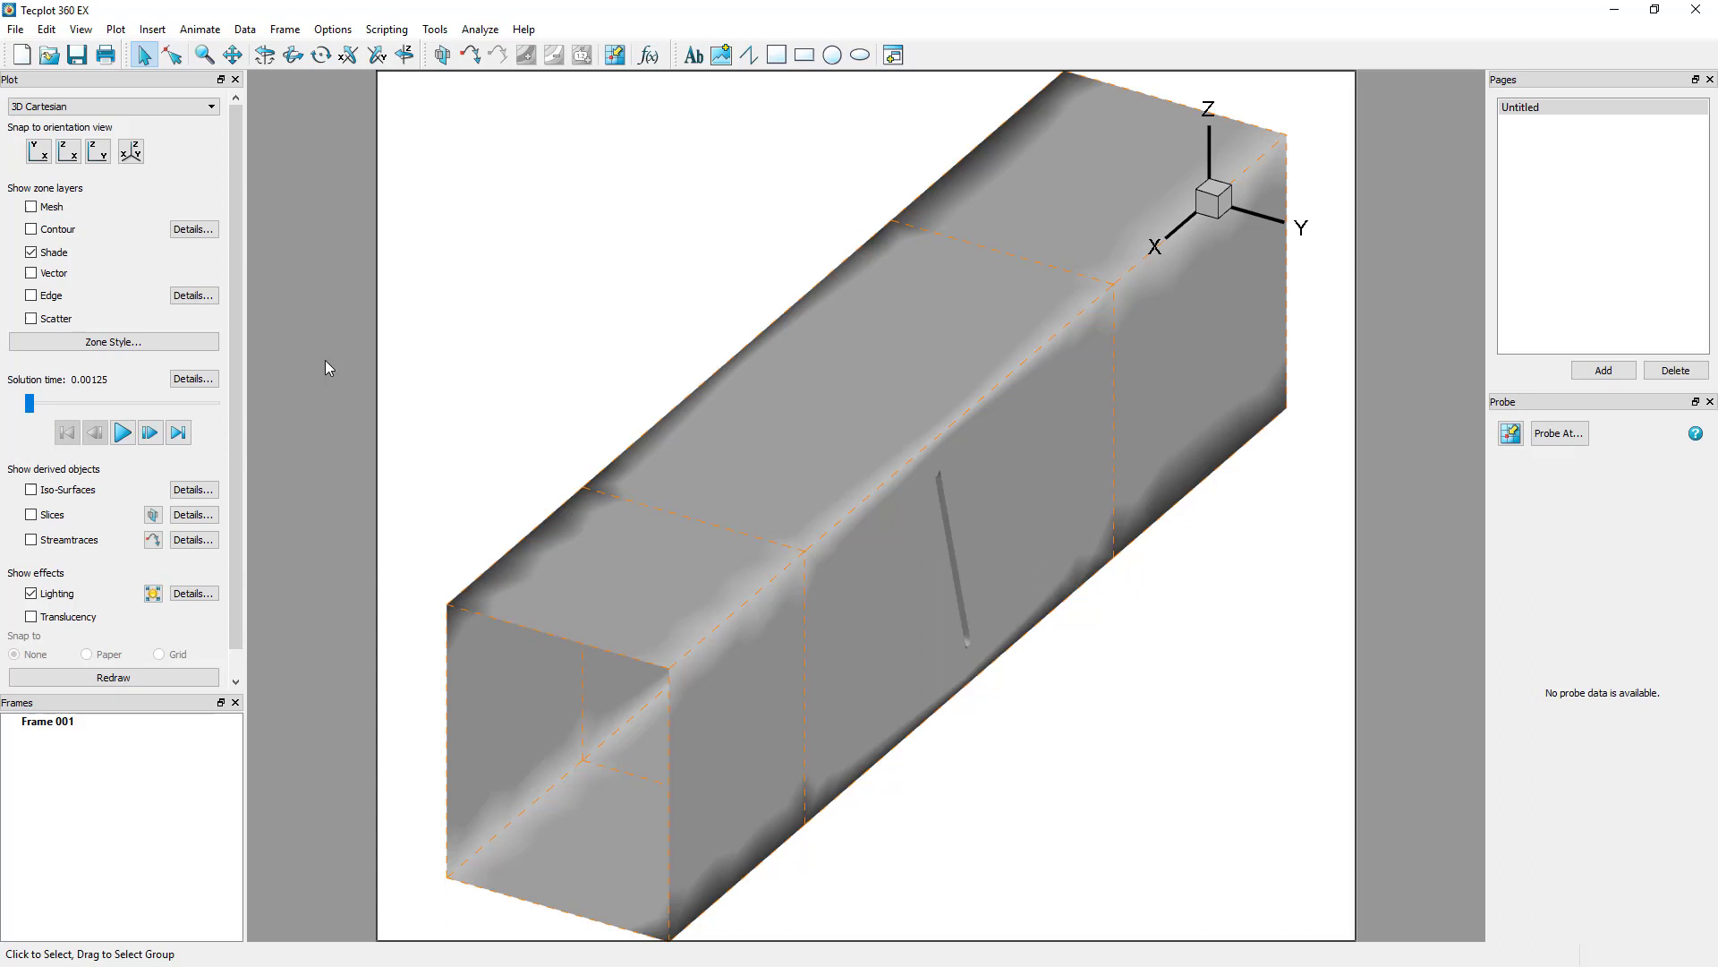
Inspect the duct's zones 6, 7 and 5 and their zone options
left_click(625, 571)
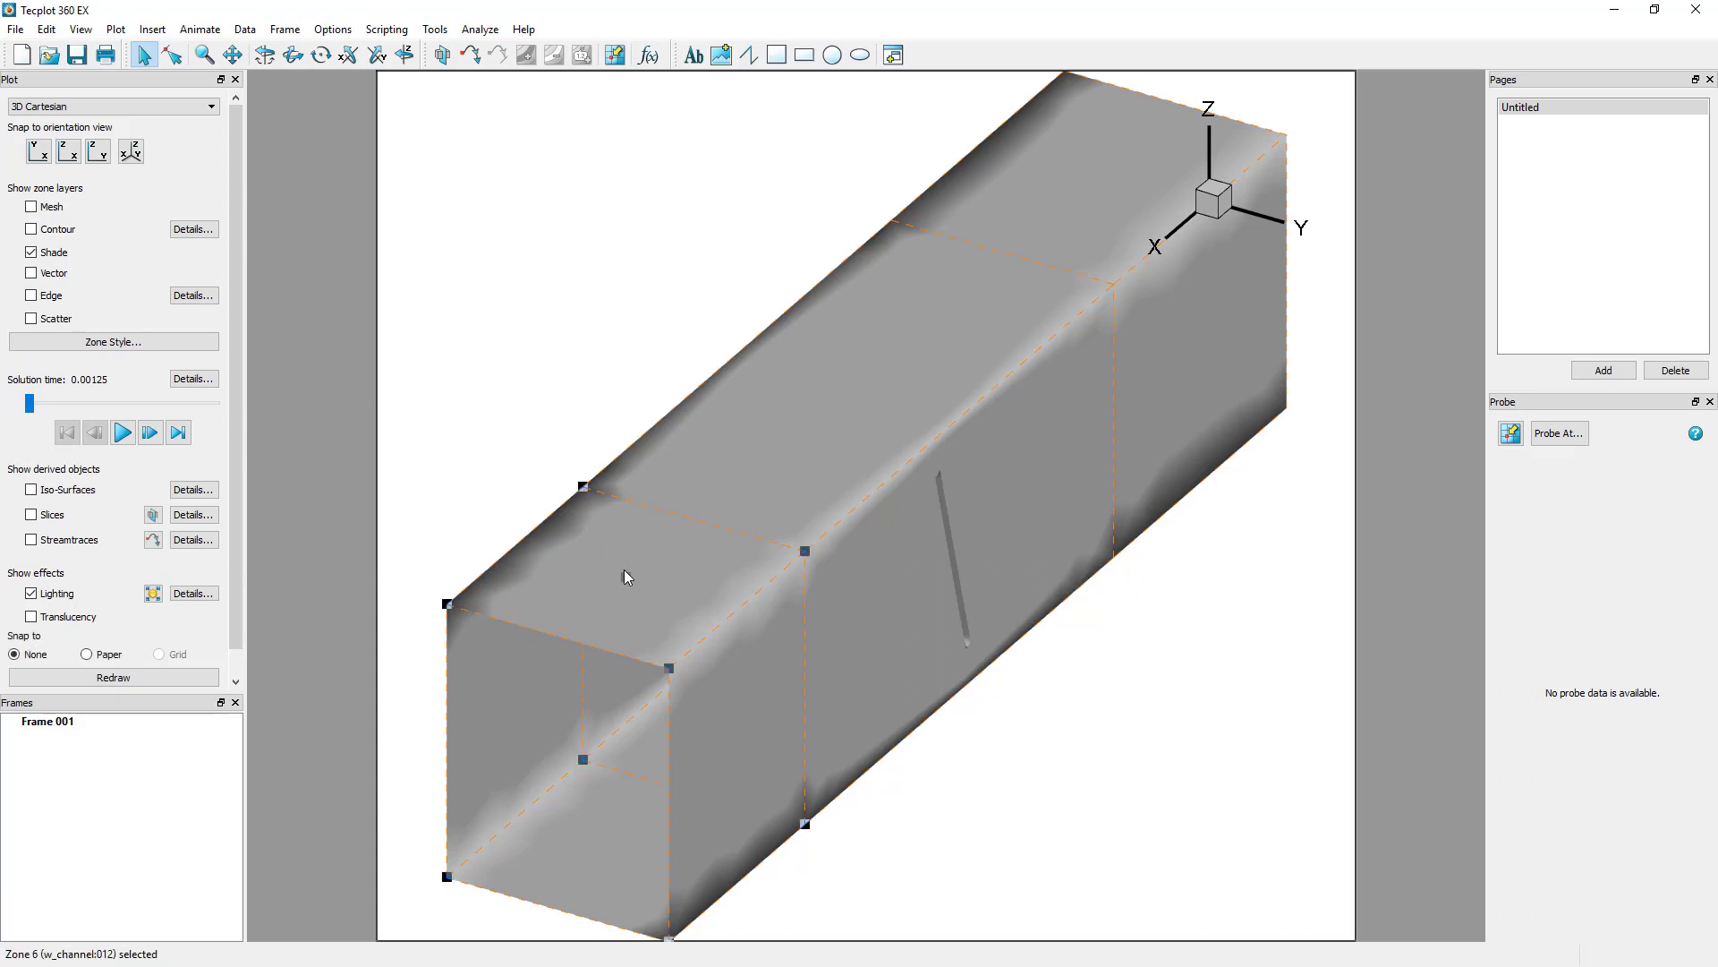
left_click(784, 462)
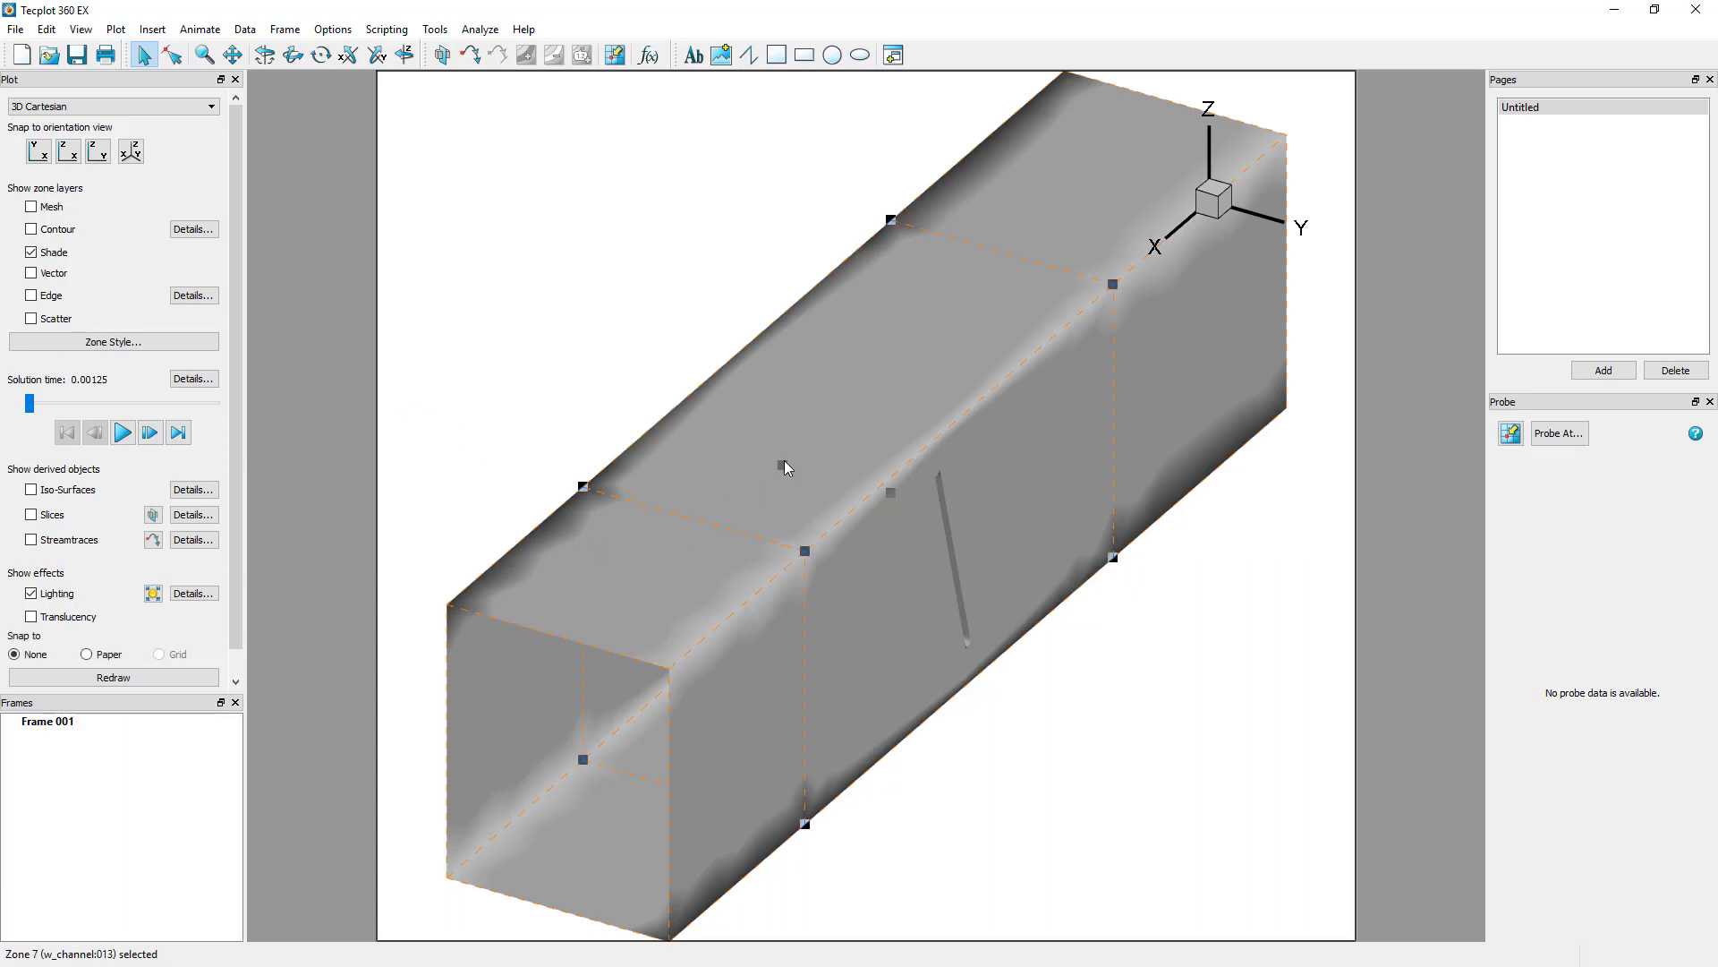
left_click(1090, 168)
left_click(624, 568)
right_click(624, 568)
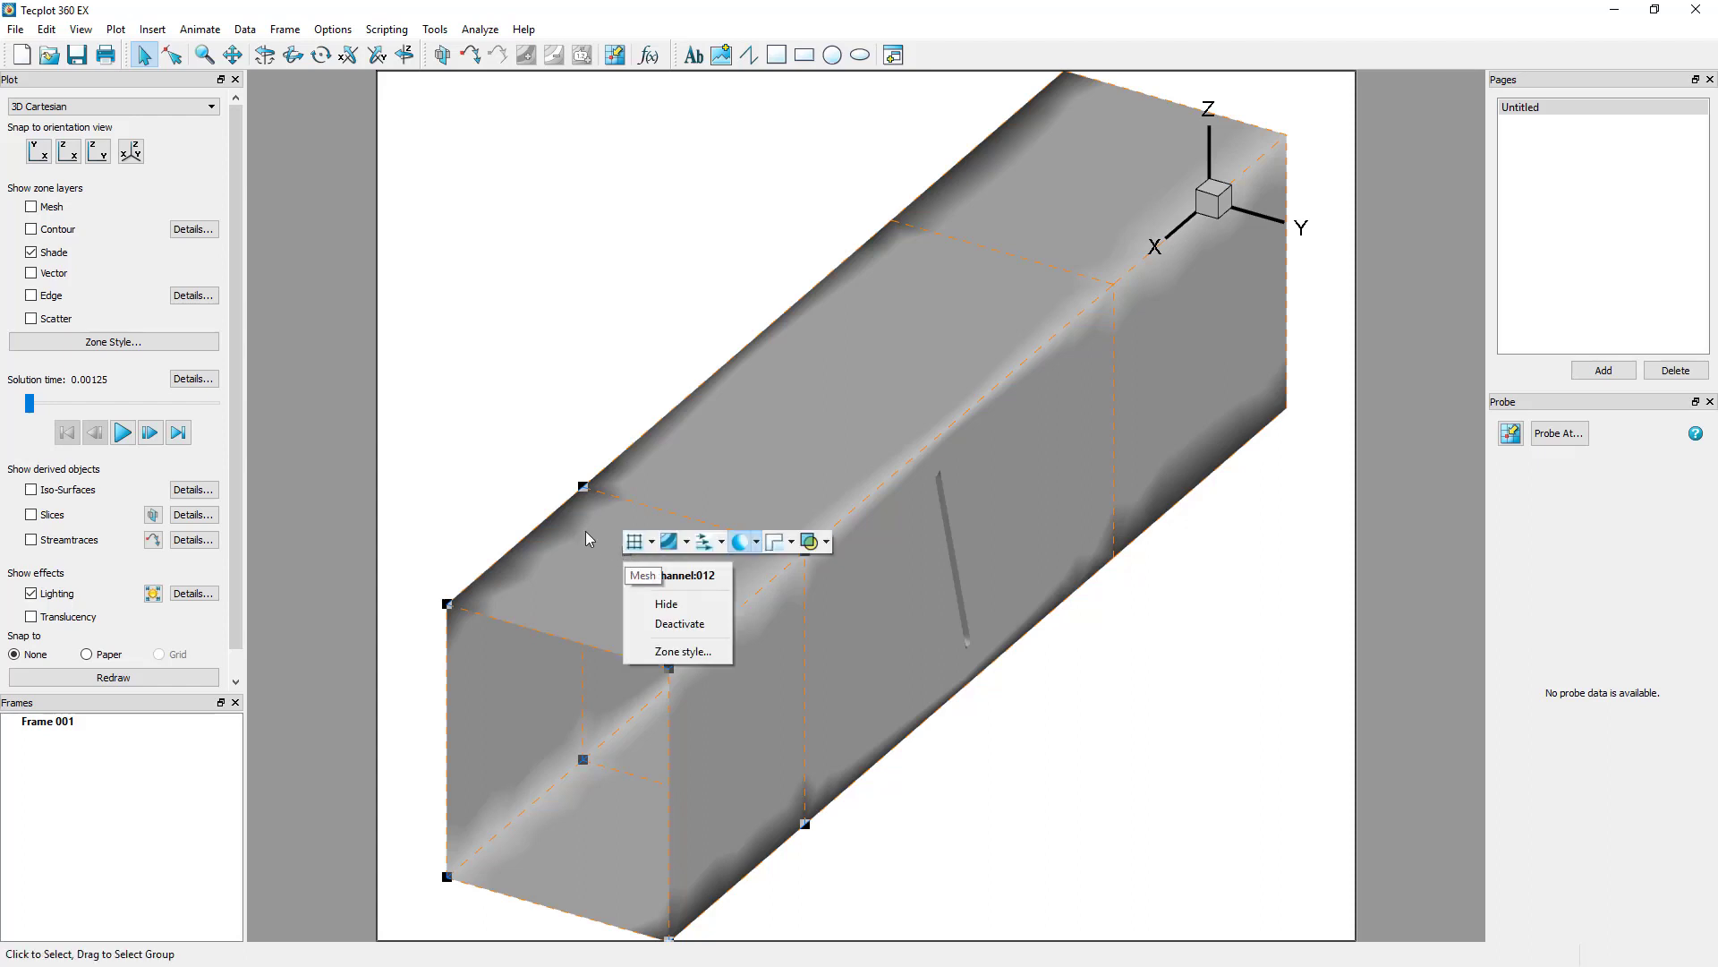
left_click(493, 481)
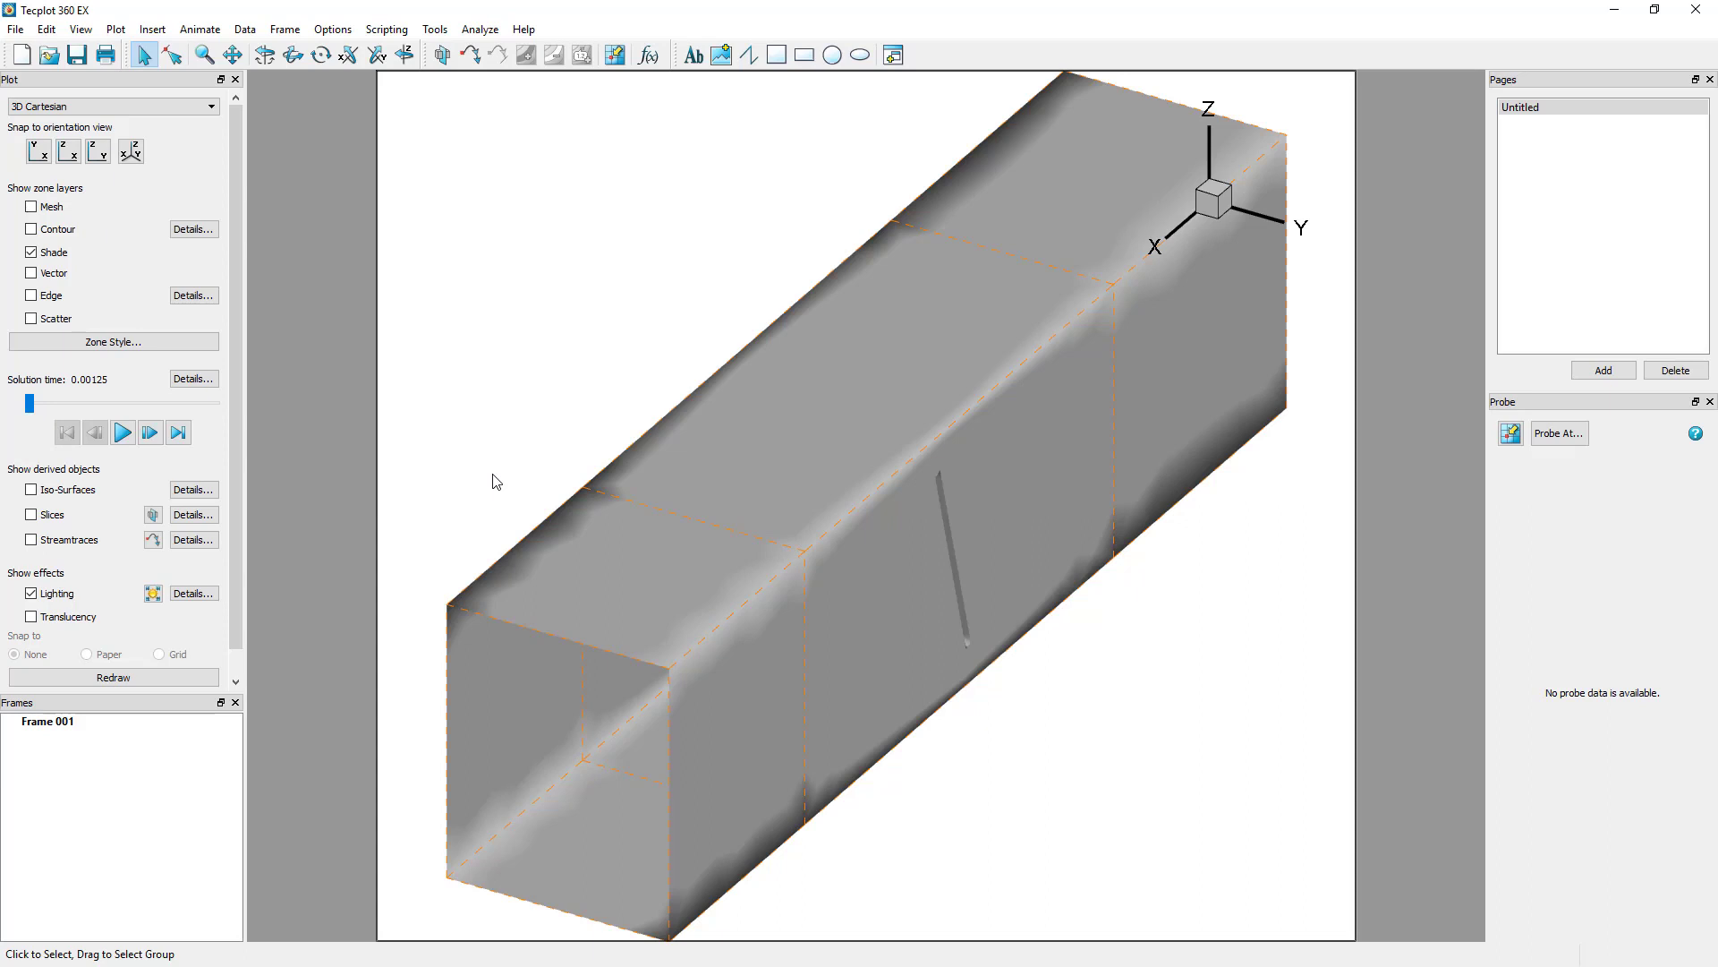
Hide the outer w_channel zone, leaving the inner plate visible
left_click(555, 553)
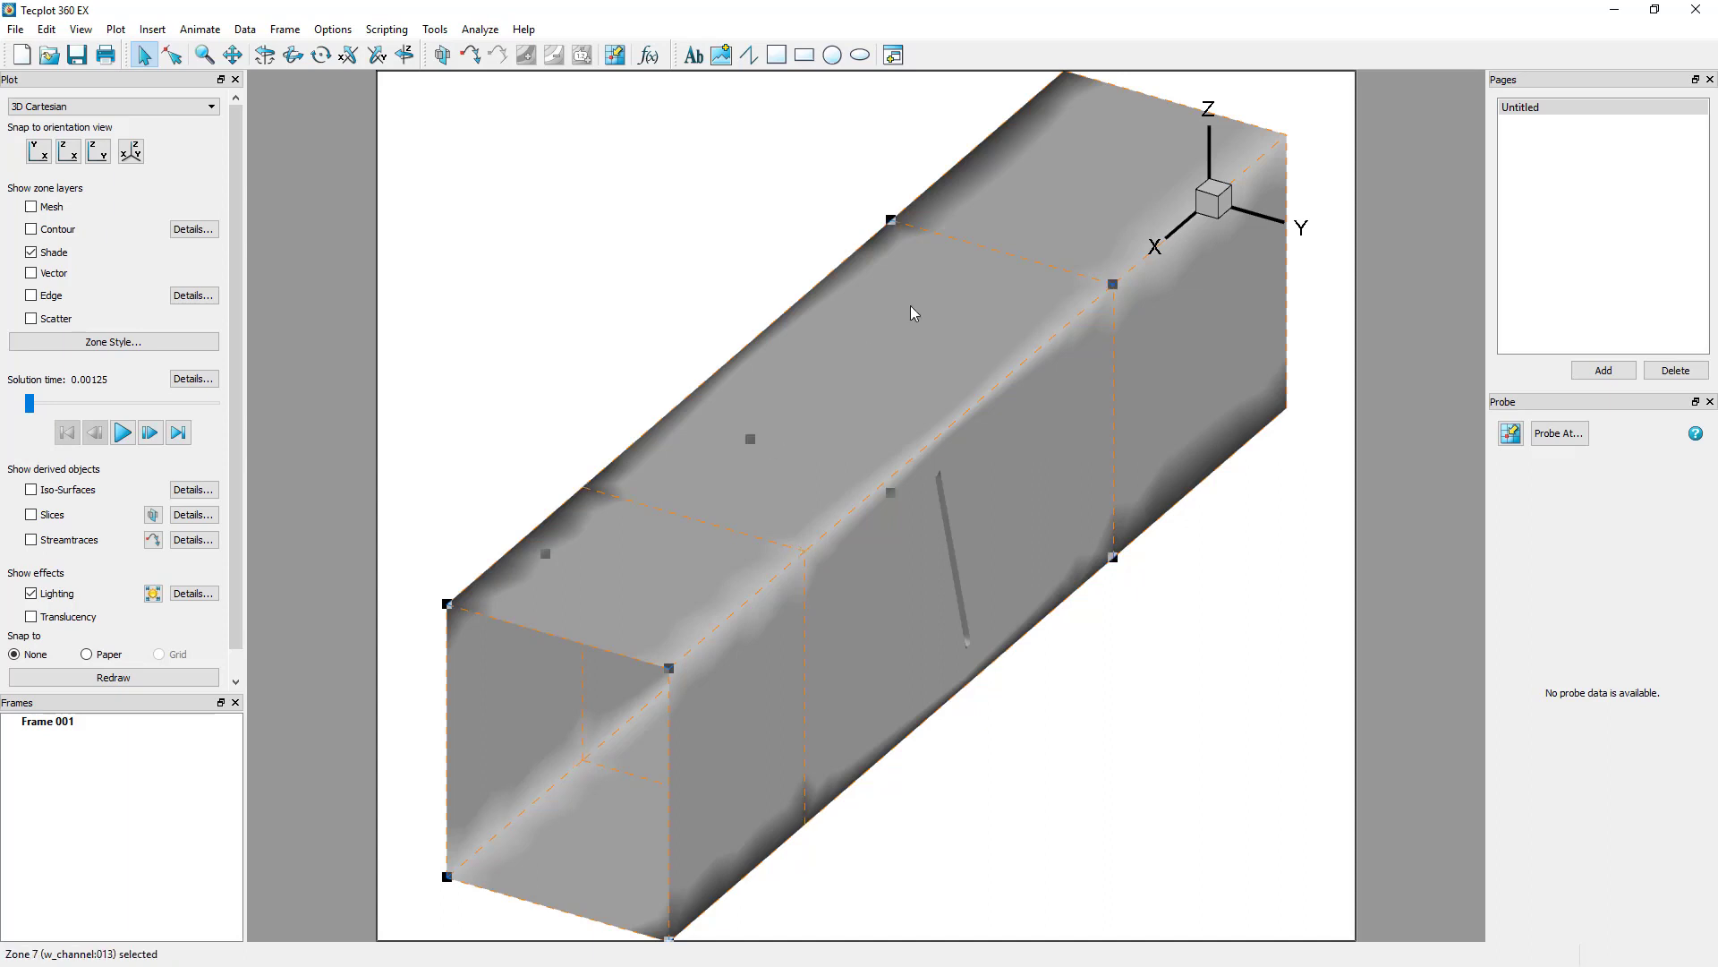
left_click(1056, 192)
right_click(808, 379)
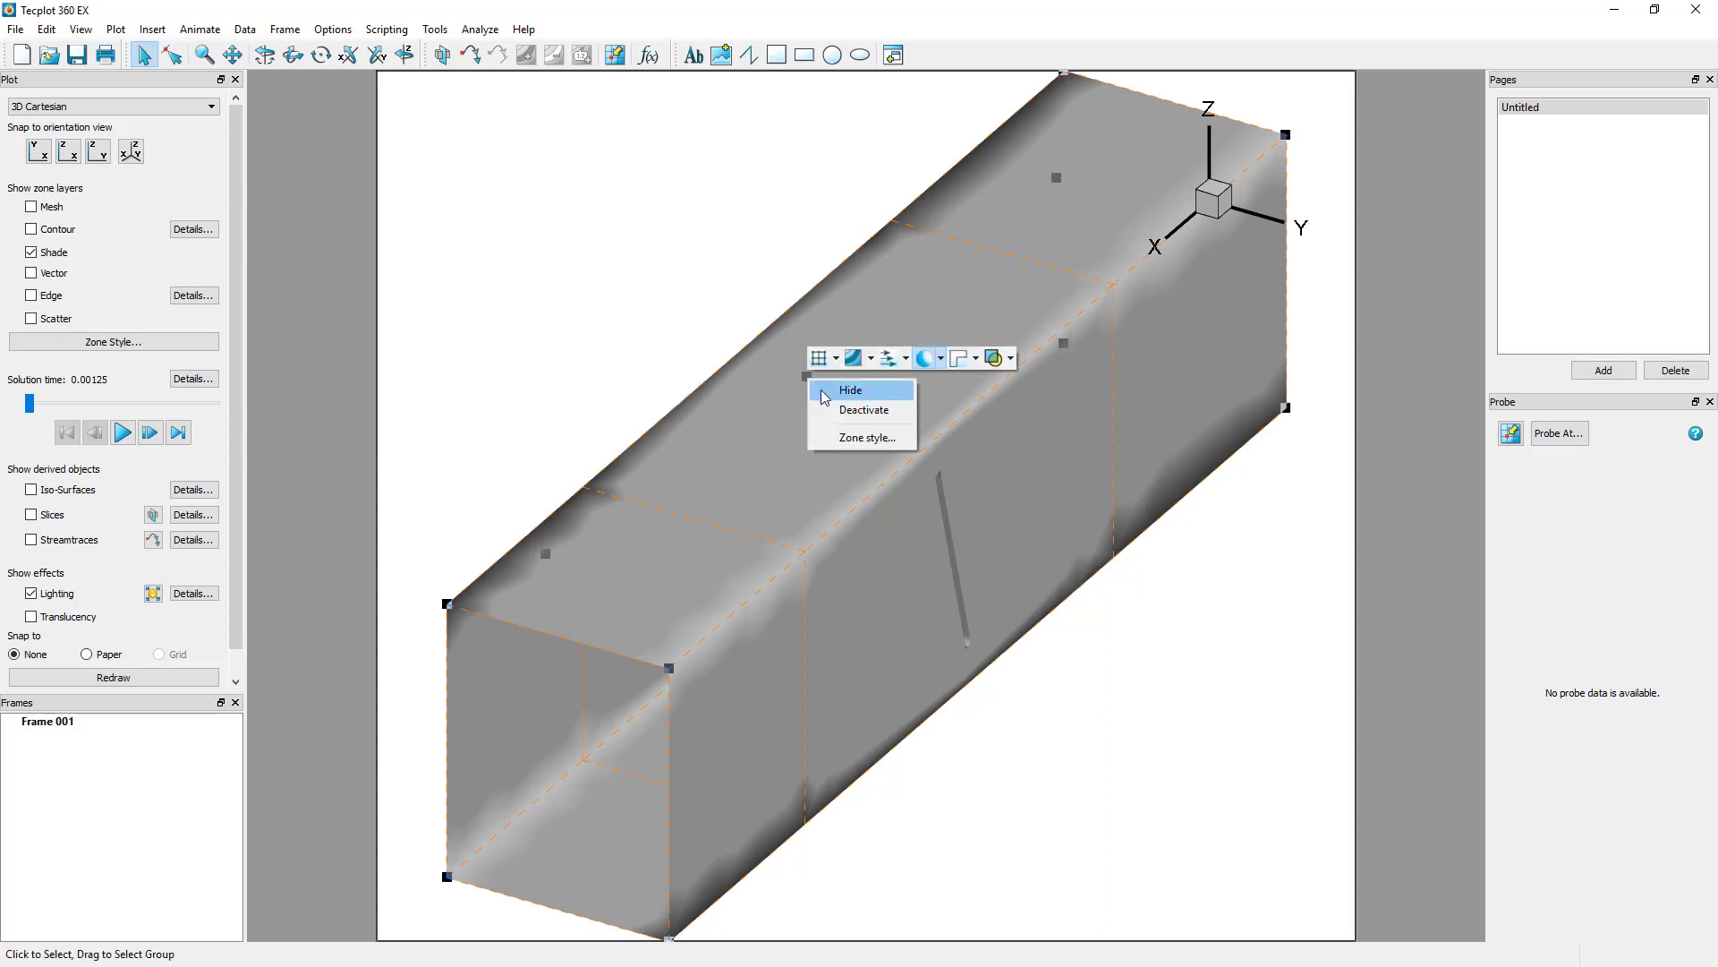
left_click(832, 391)
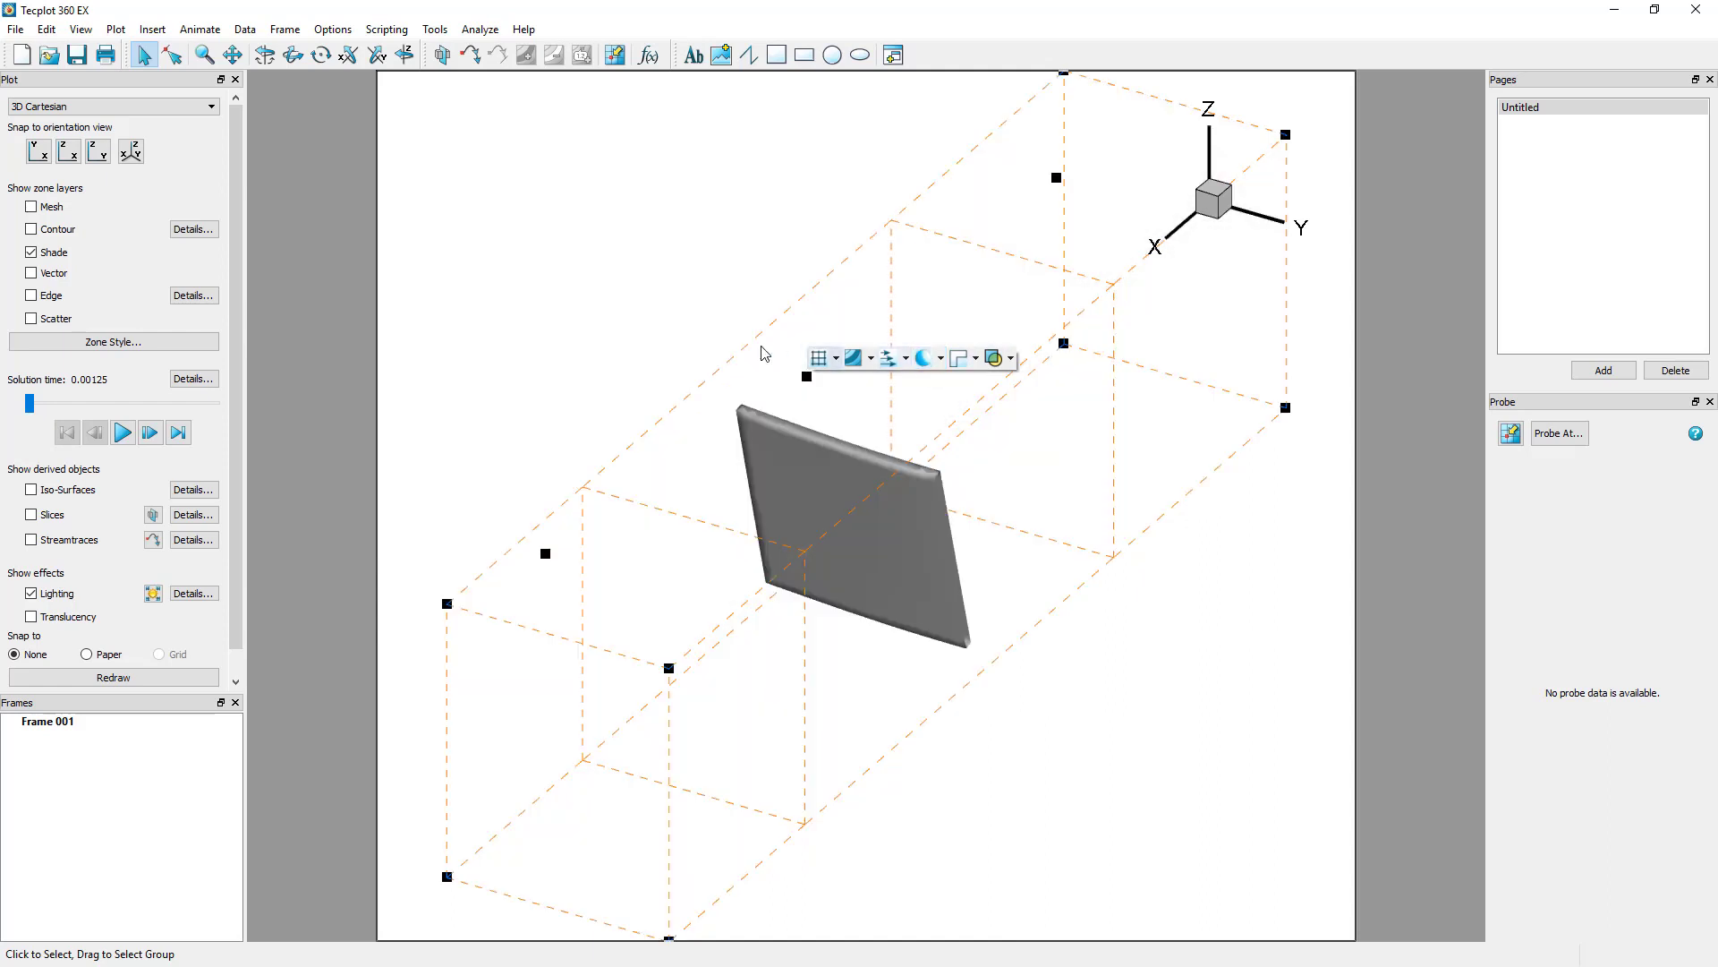
left_click(605, 344)
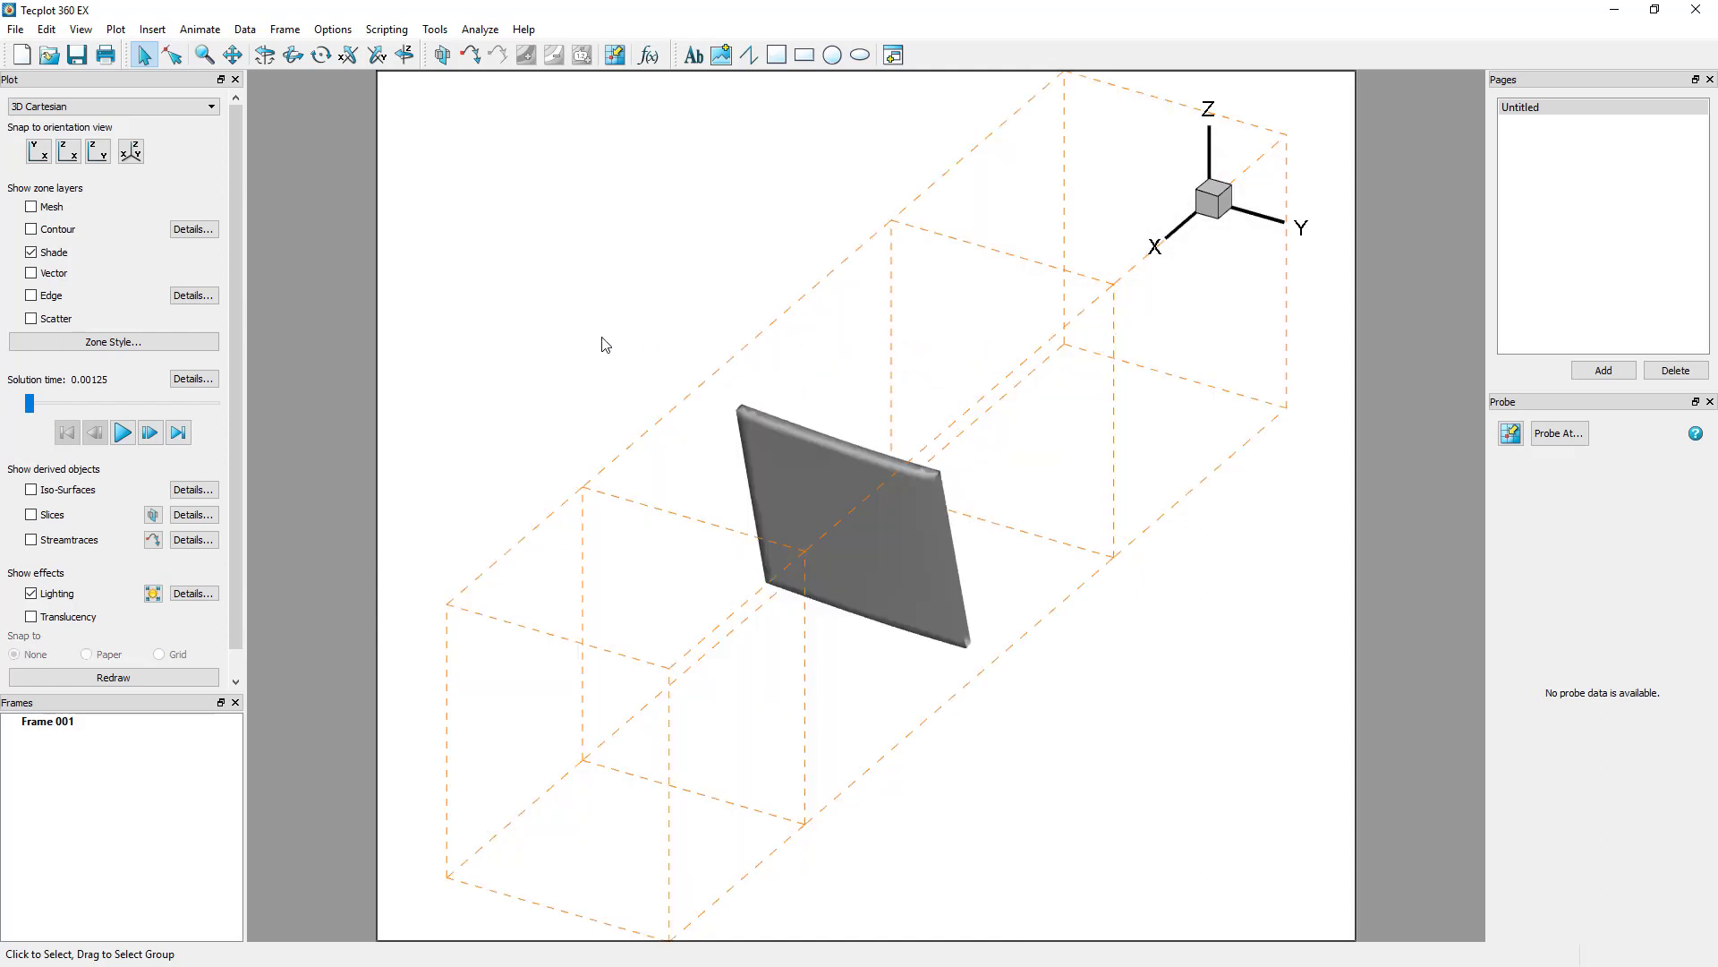
Open Zone Style and move past the Contour, Vector, Scatter and Shade settings to Edge
left_click(175, 348)
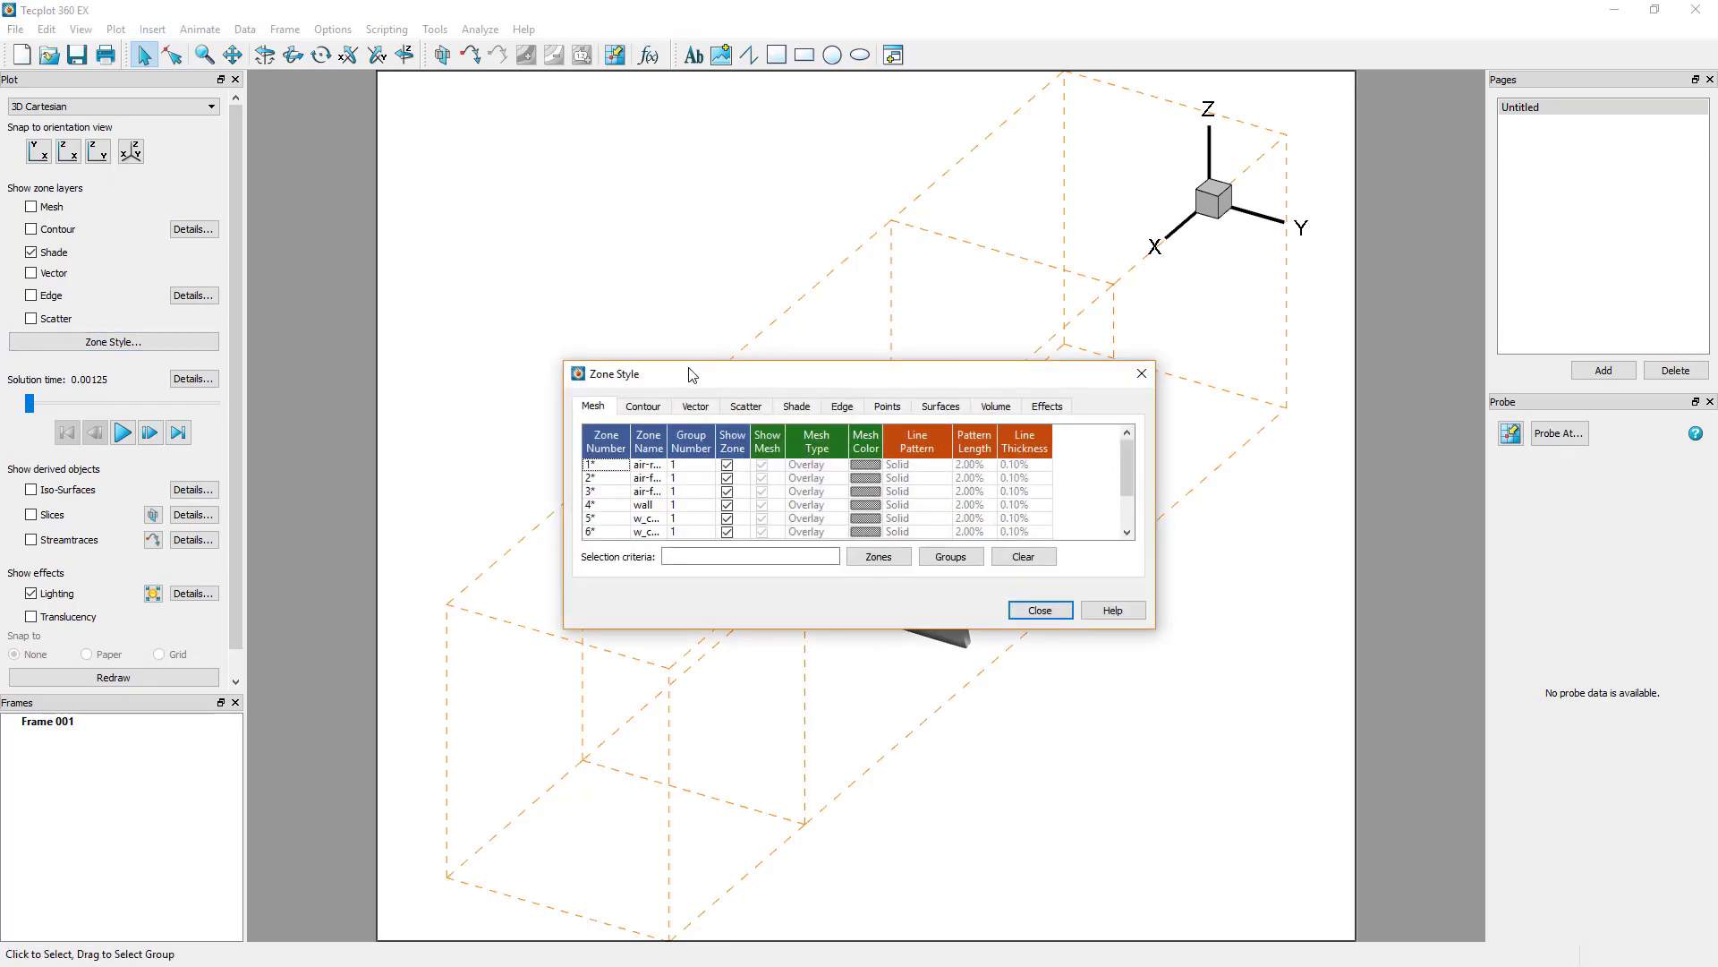
left_click(660, 407)
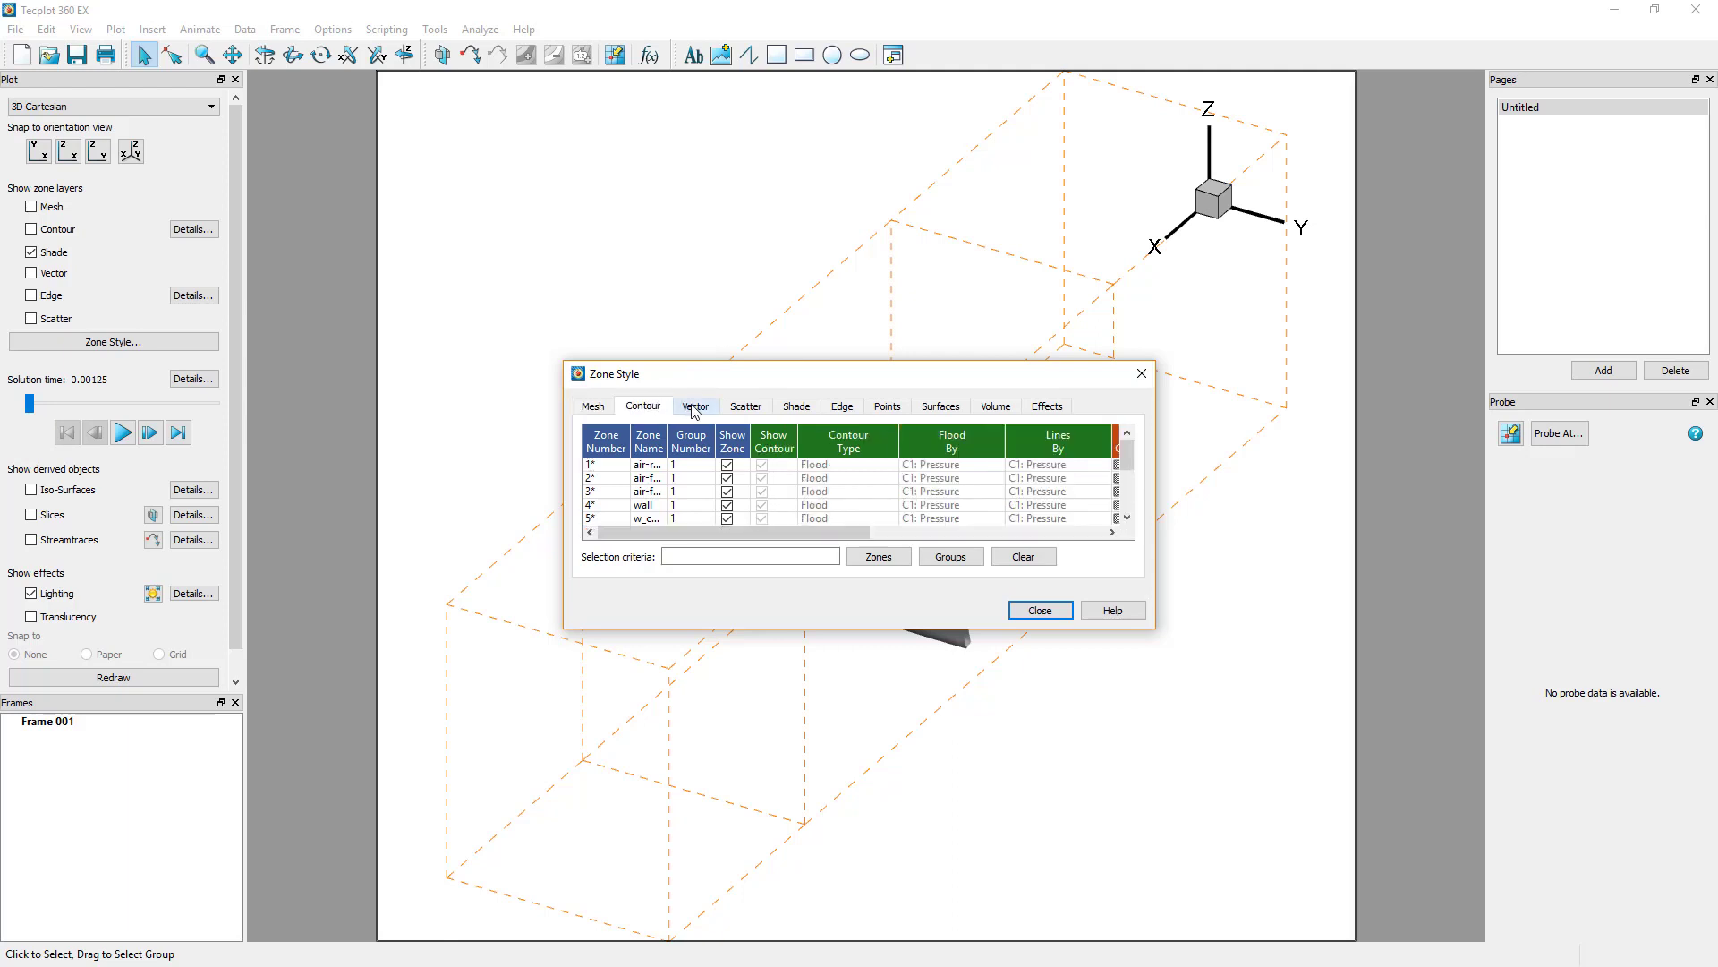
left_click(696, 407)
left_click(745, 407)
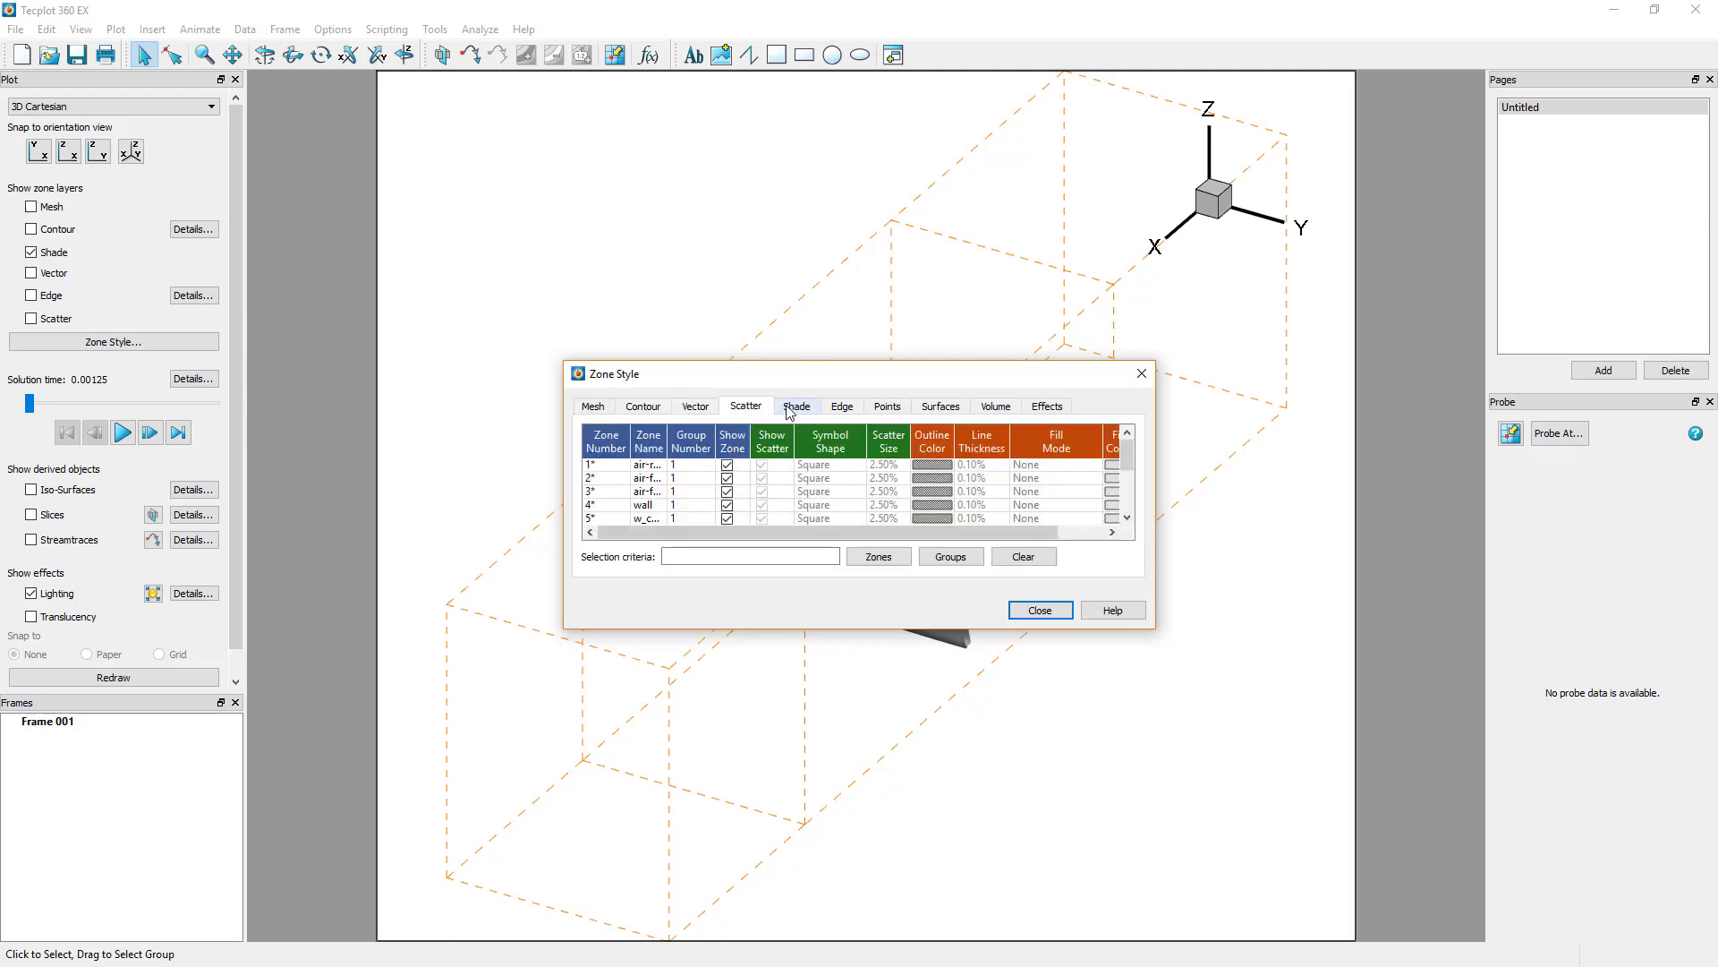
left_click(796, 408)
left_click(837, 408)
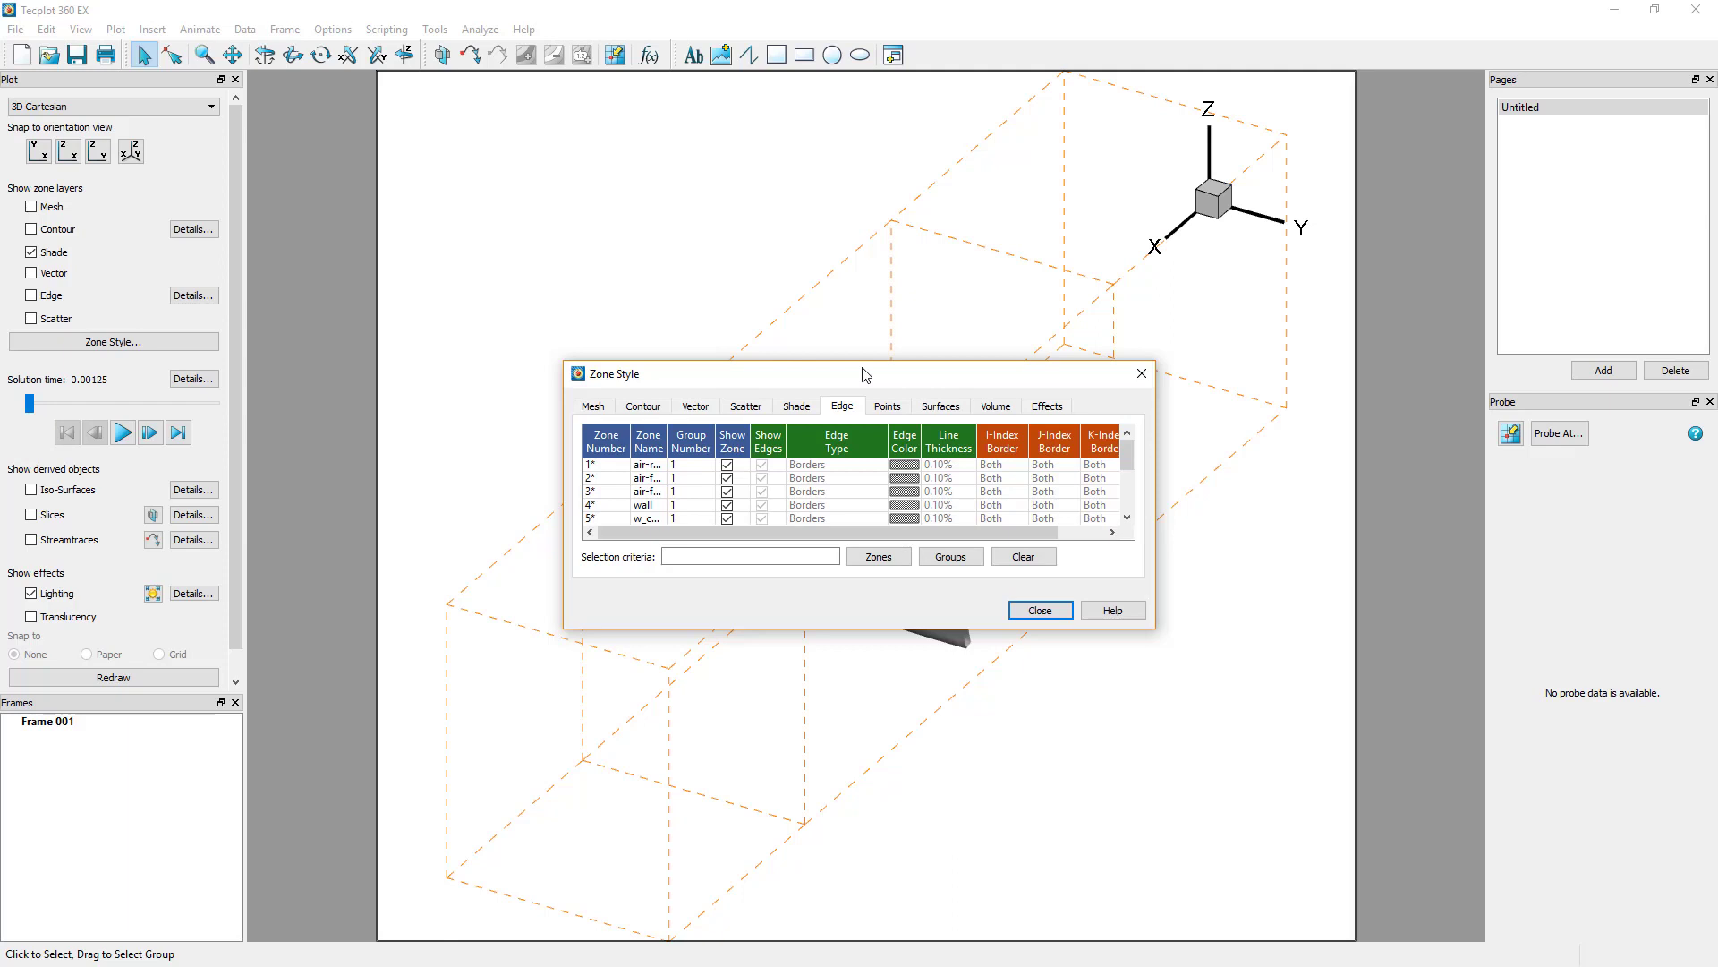
Enable the Edge layer and set all five zones' edge type to Creases
left_click(43, 297)
left_click(43, 297)
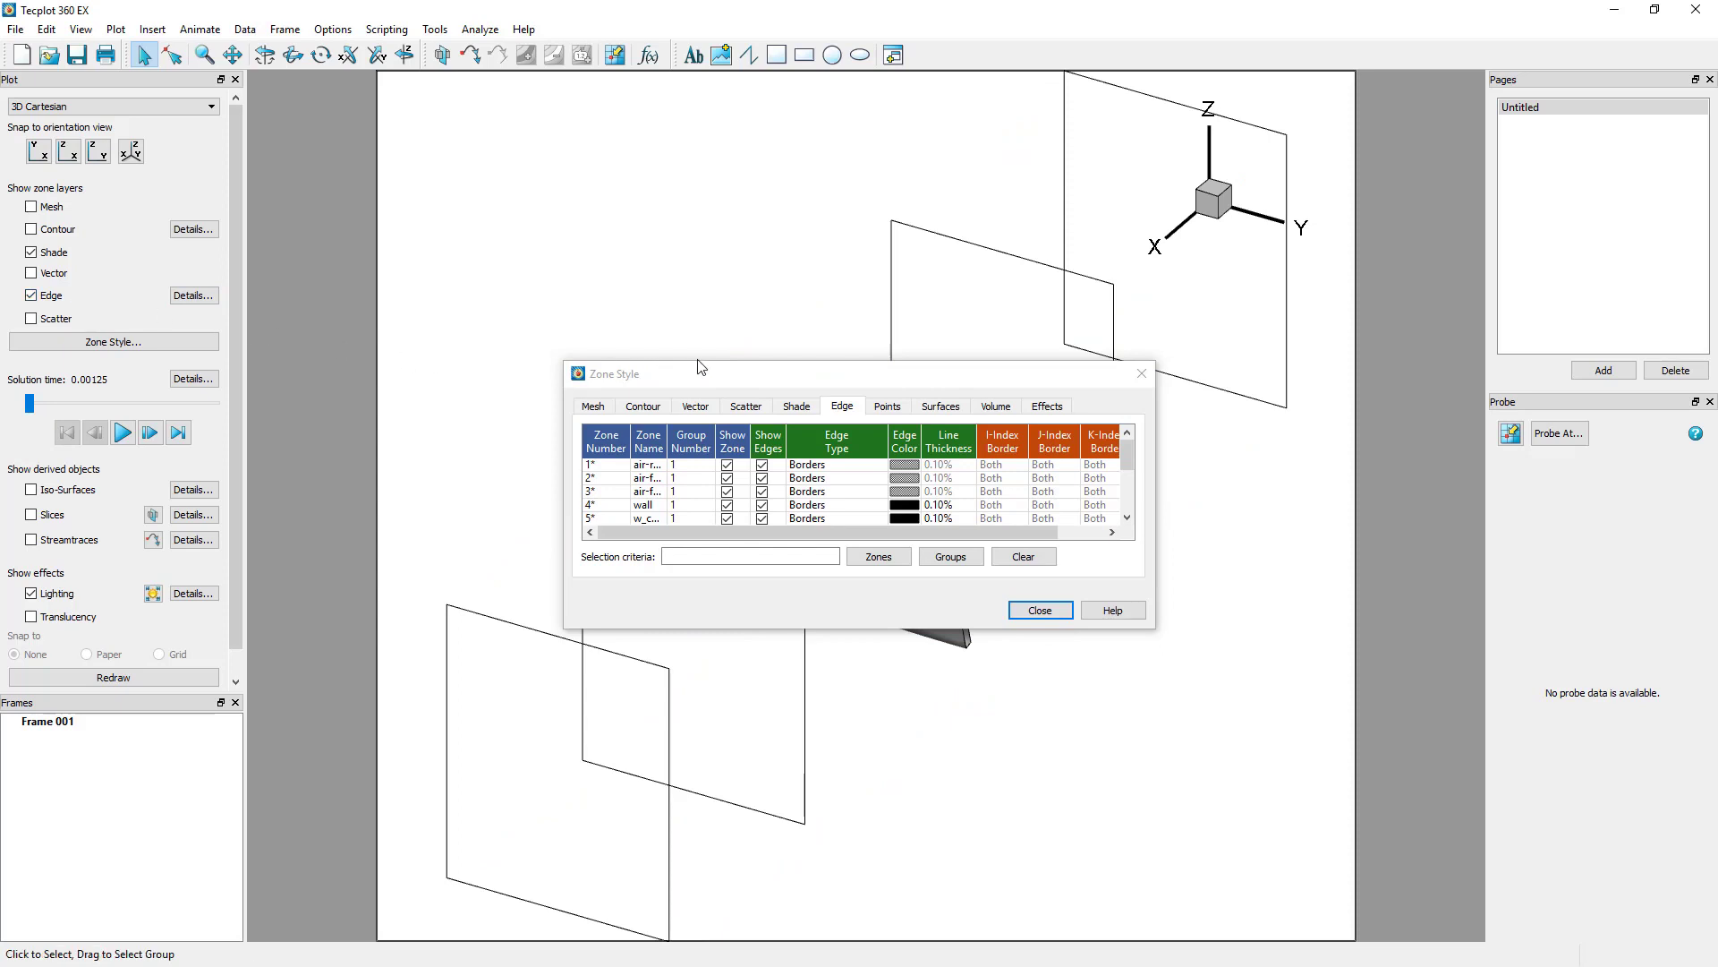
mouse_move(727, 377)
left_mouse_down()
mouse_move(482, 269)
mouse_move(426, 125)
left_mouse_up()
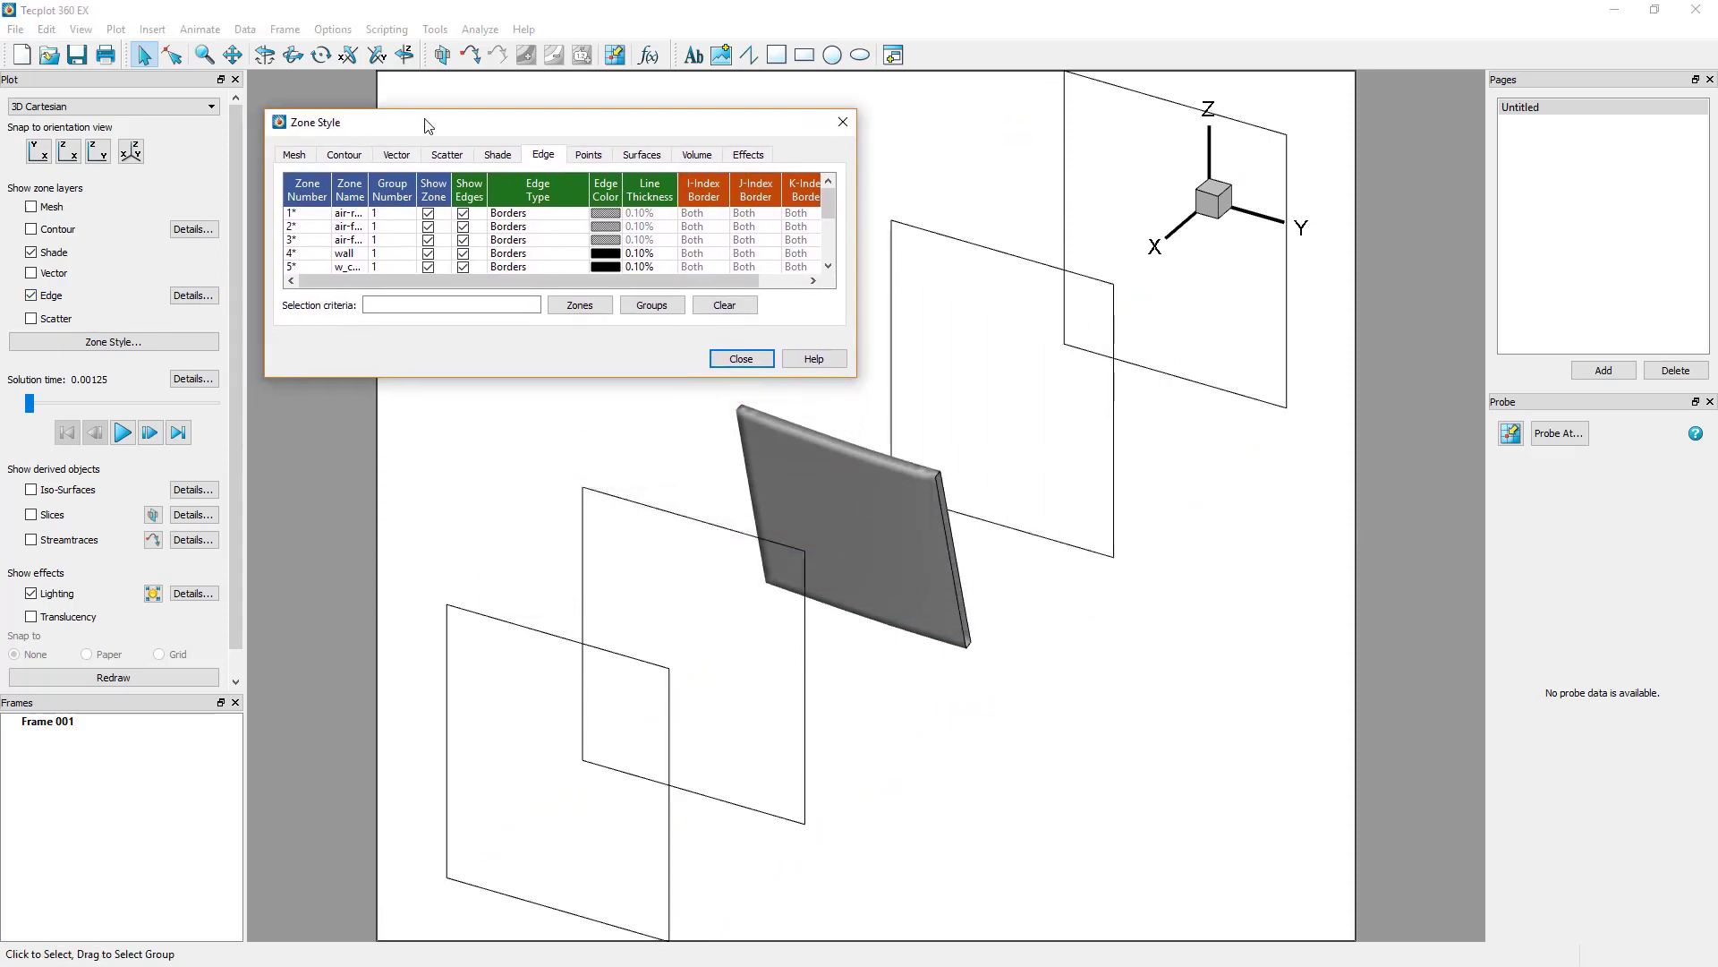
left_click(548, 242)
key("ctrl+a")
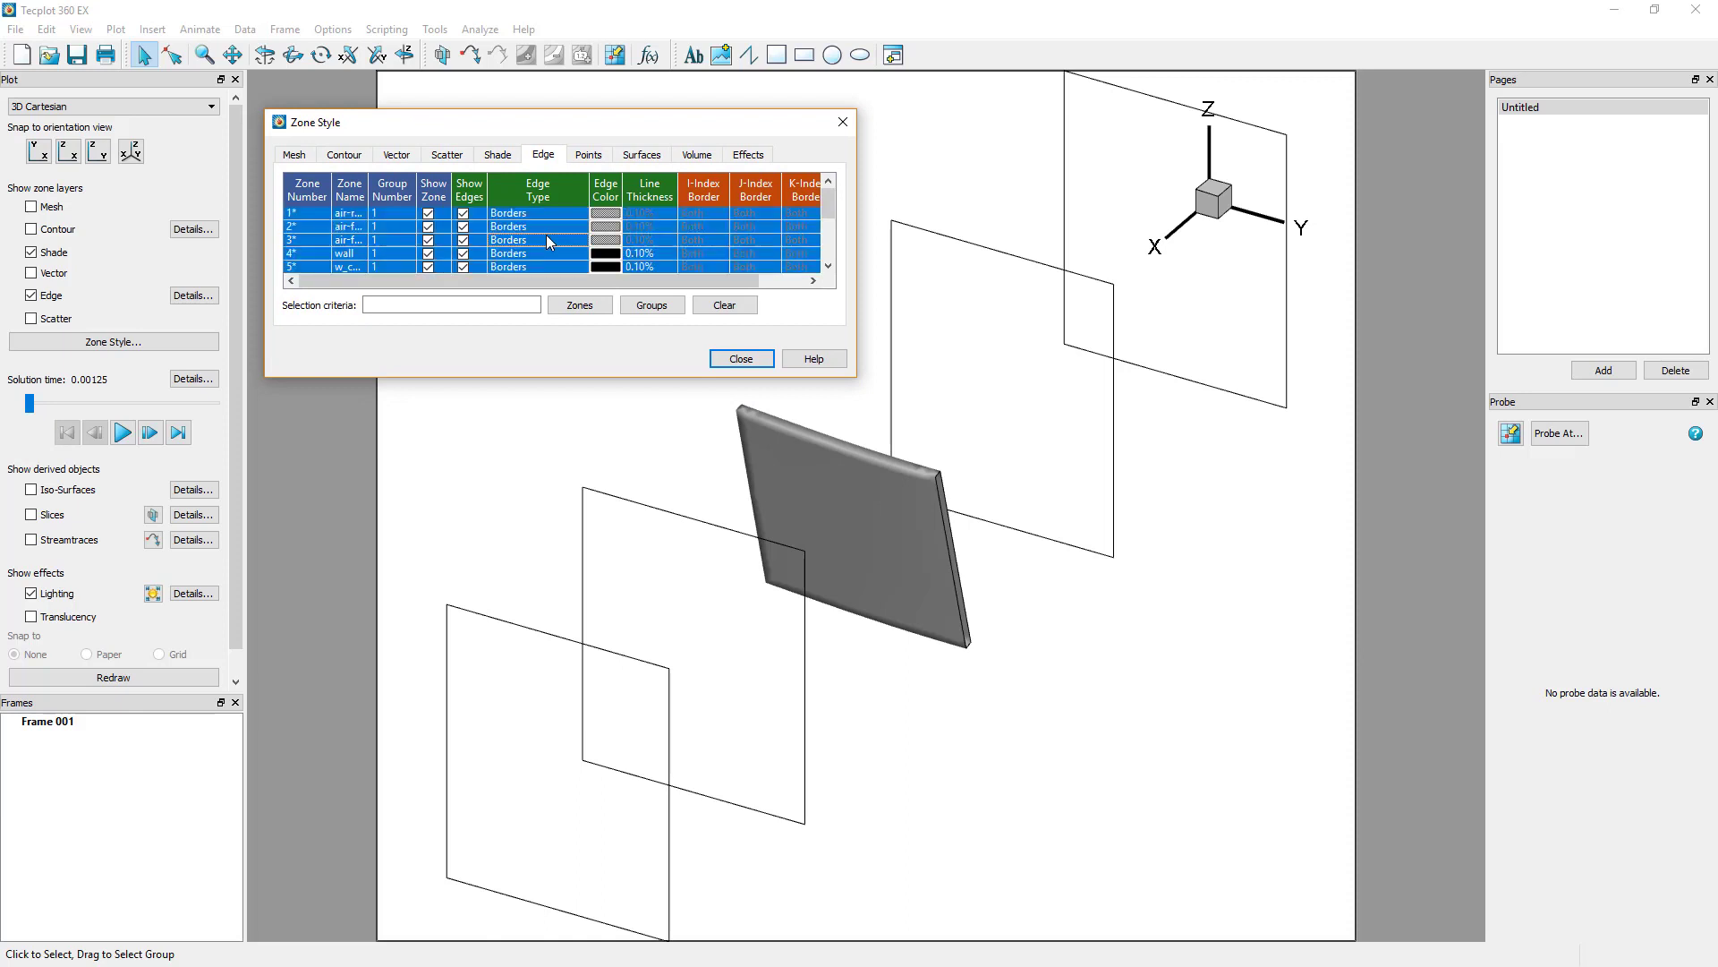
left_click(548, 242)
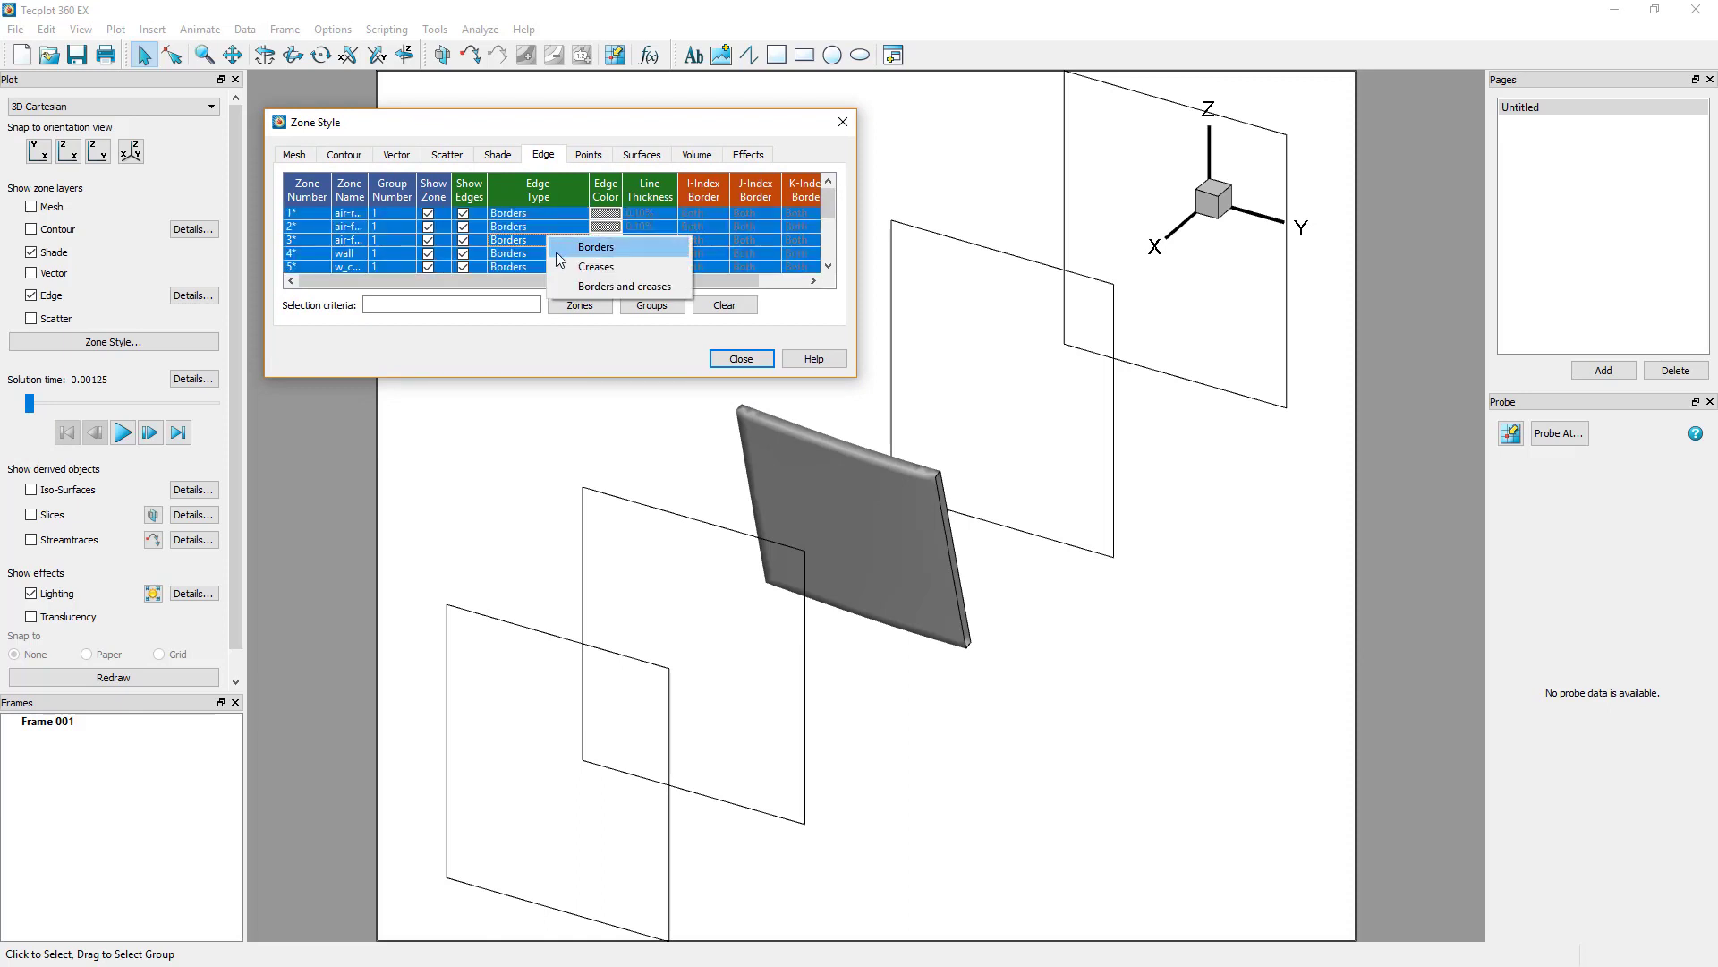
left_click(562, 267)
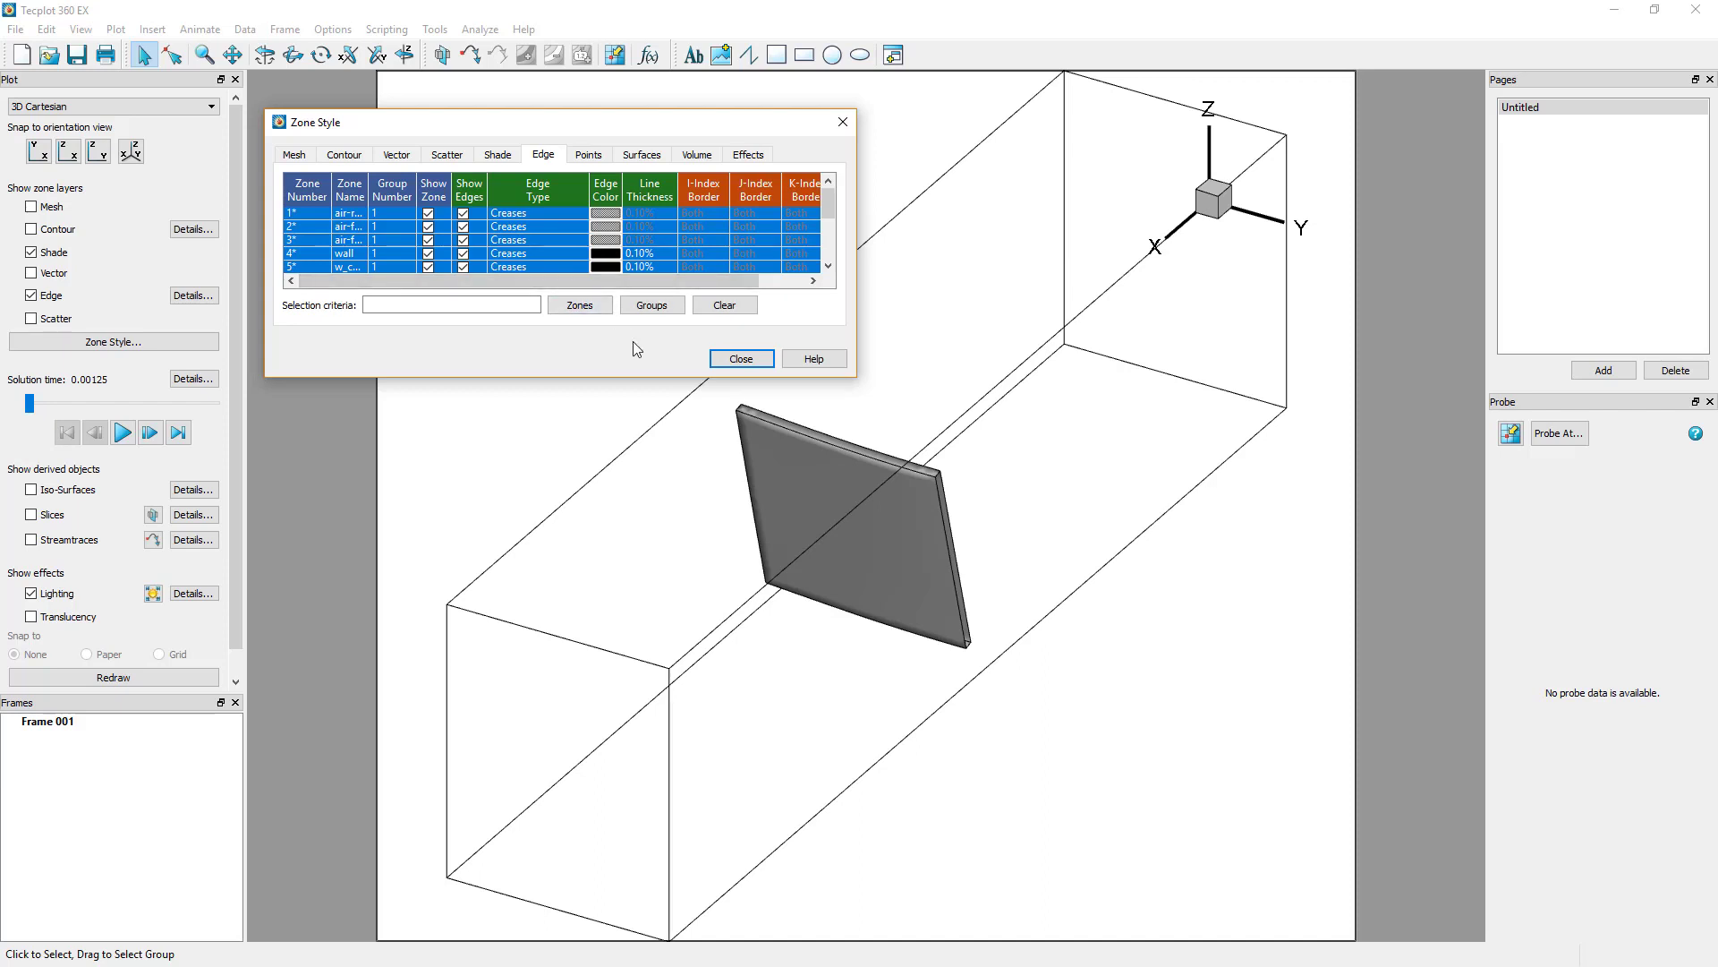
left_click(725, 360)
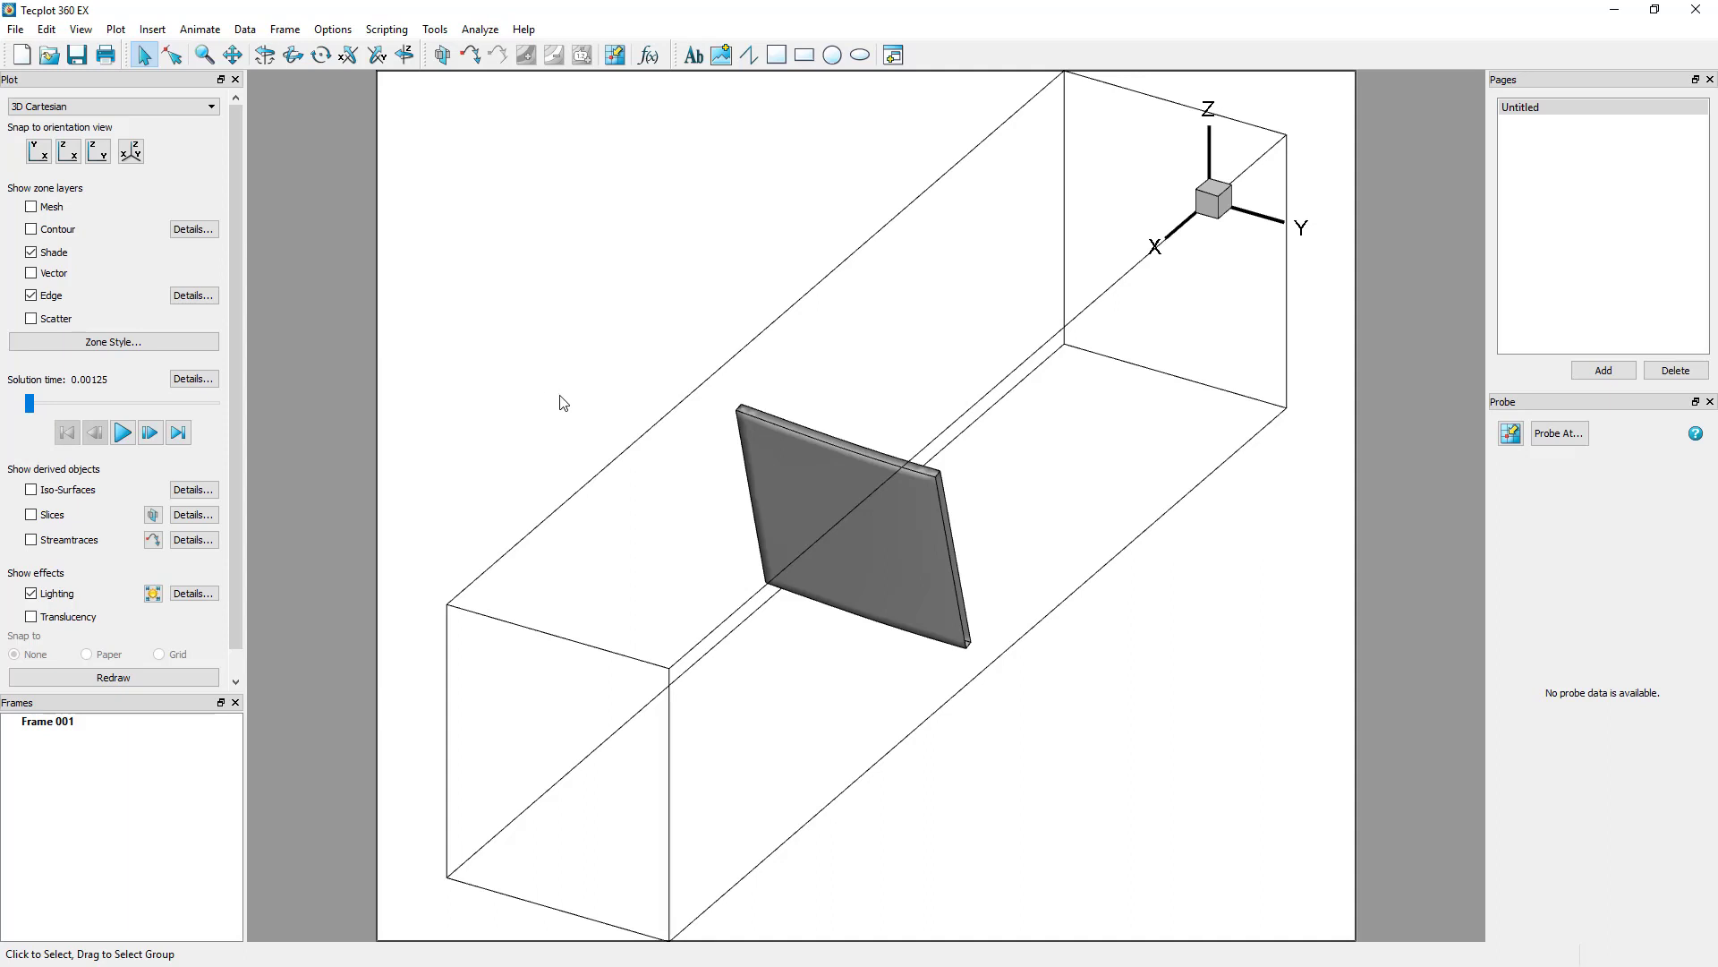
Flood the plate with Pressure contours and review the levels in Contour Details
right_click(792, 479)
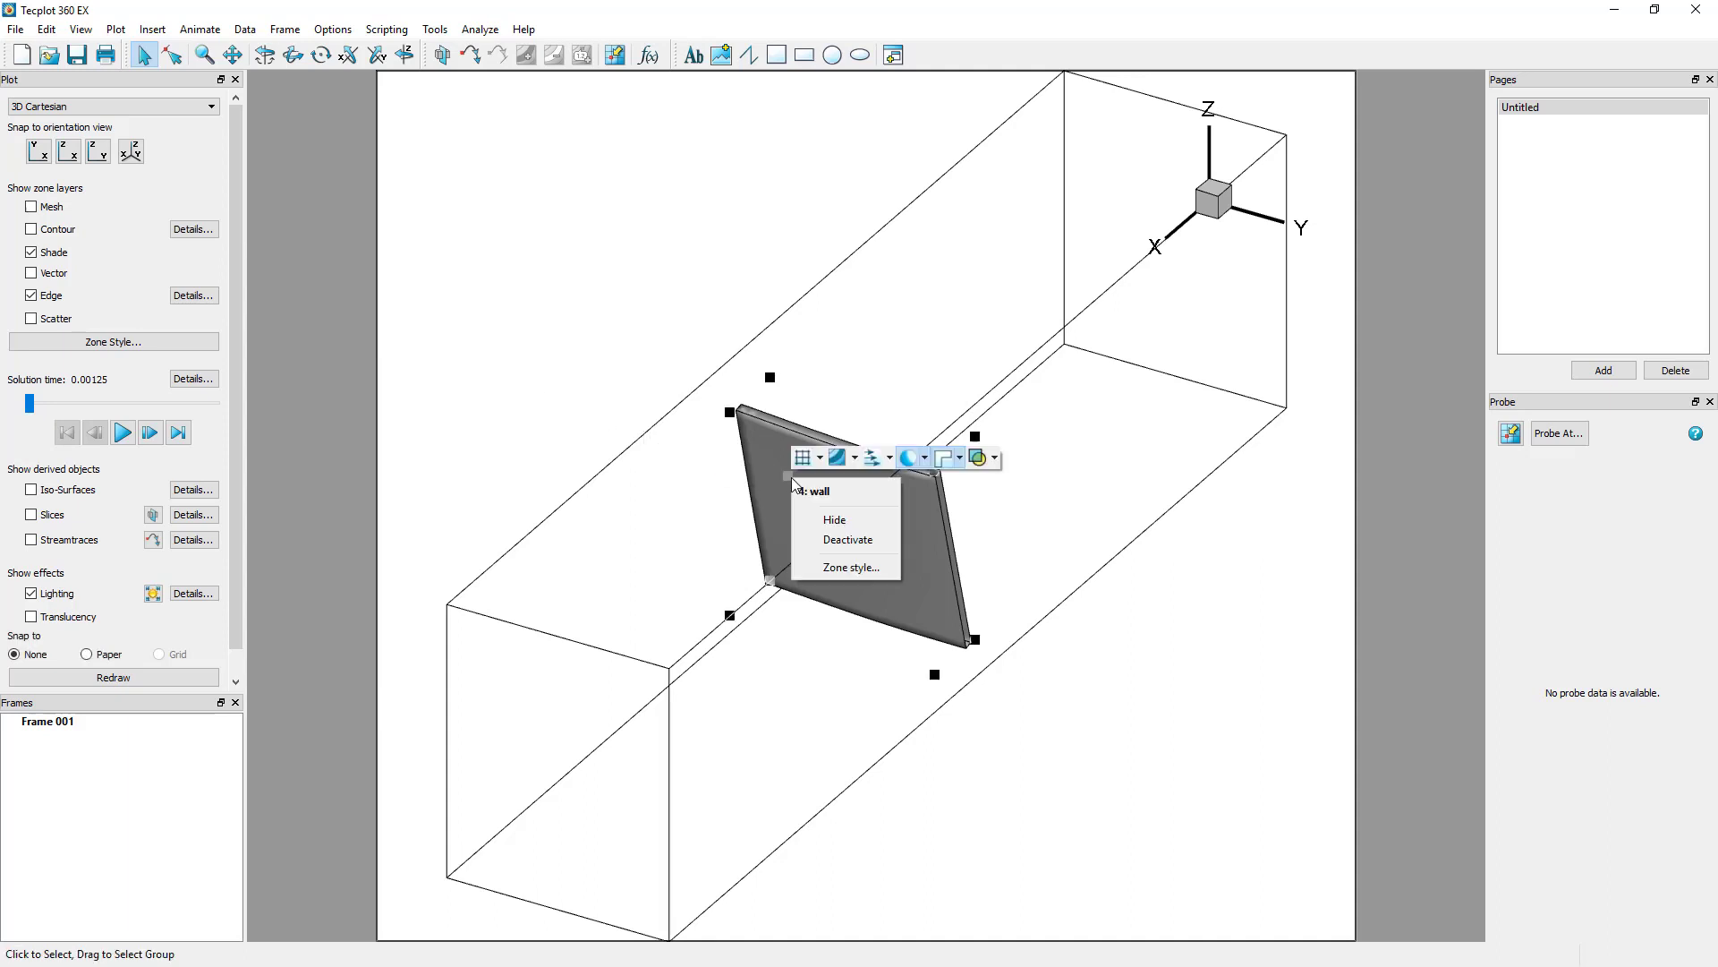
left_click(838, 458)
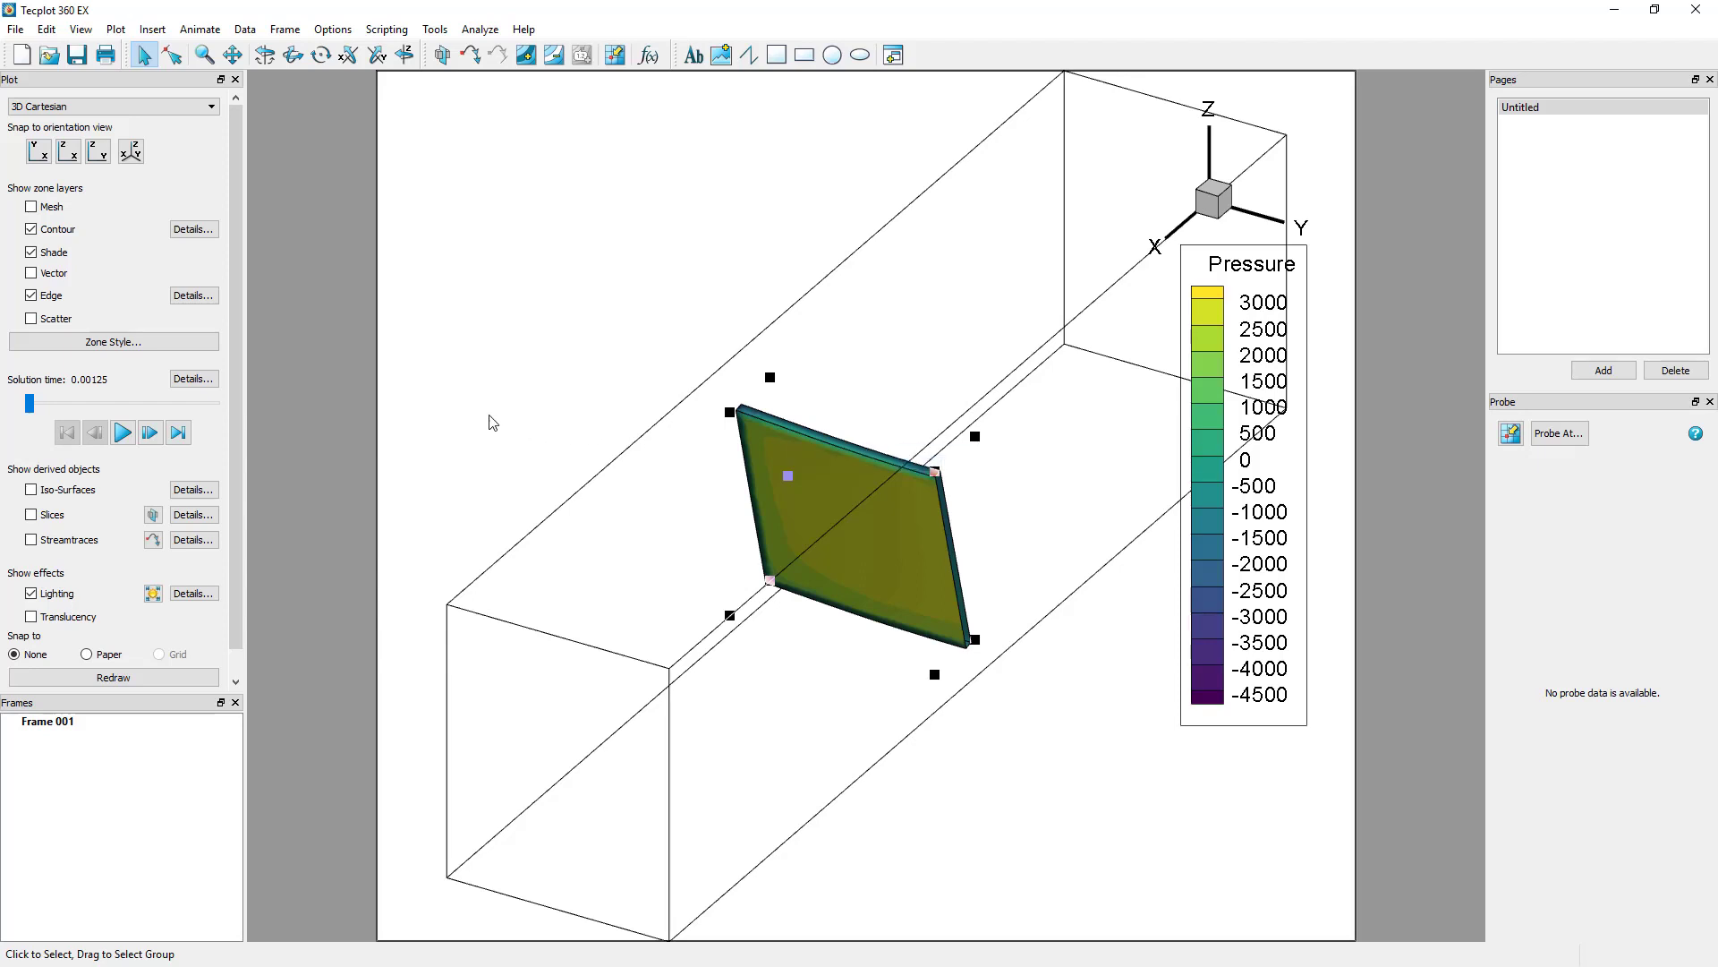
left_click(356, 399)
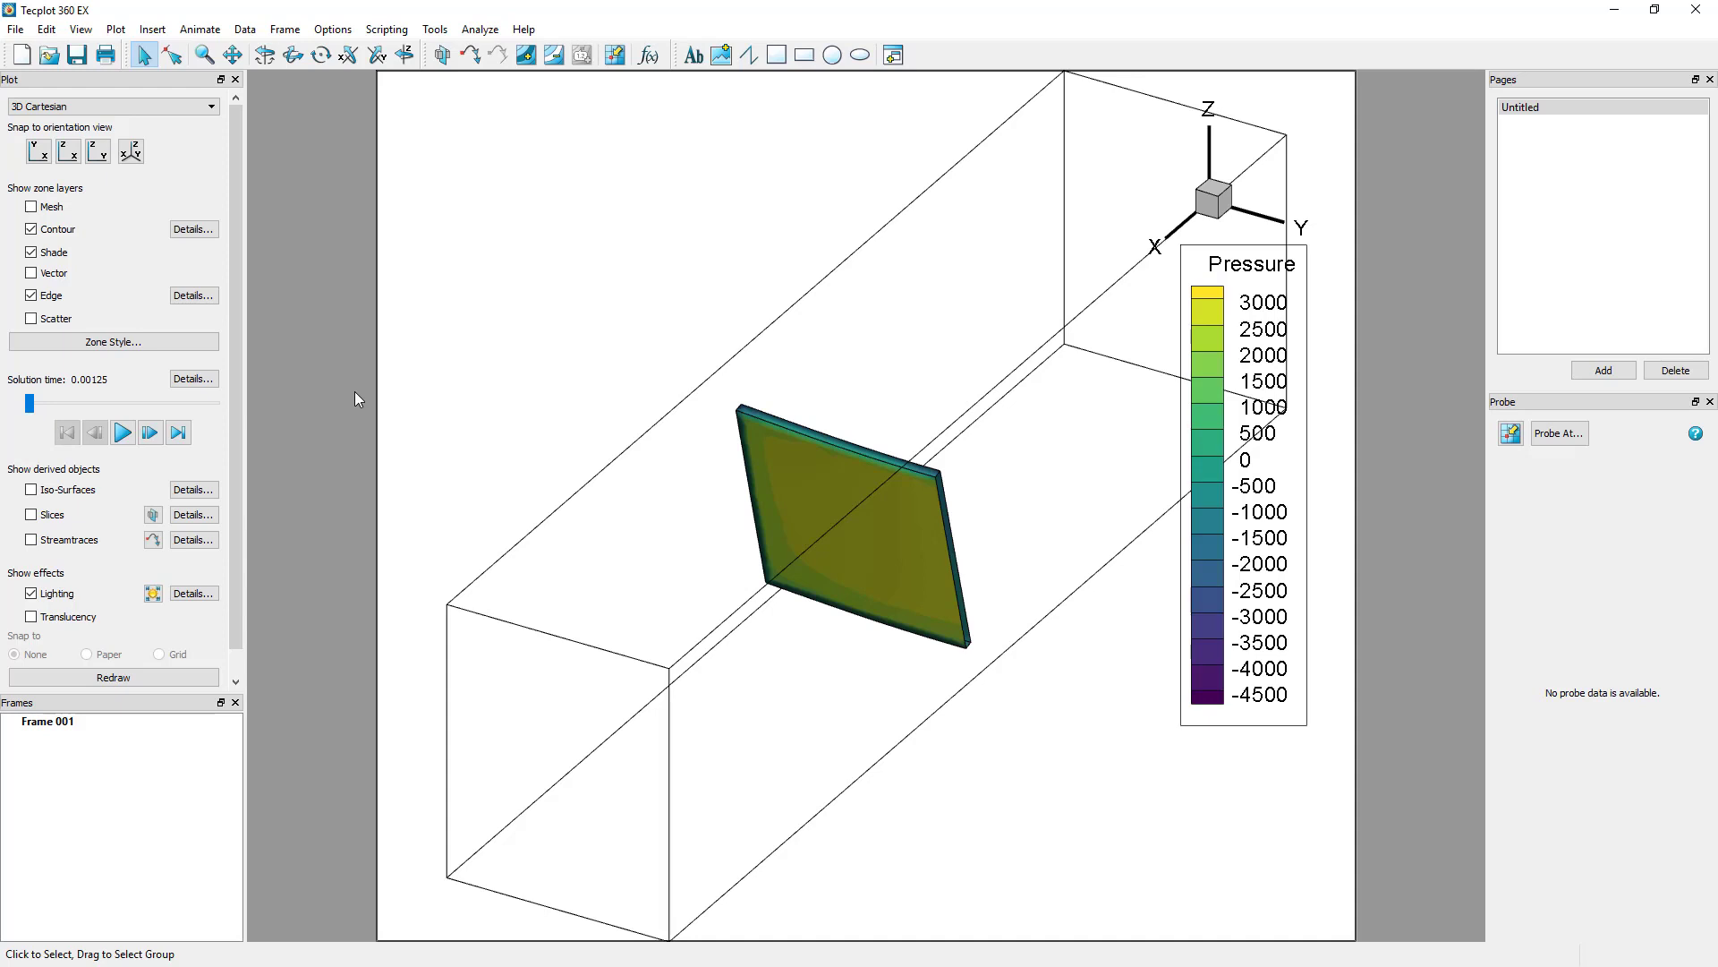
left_click(200, 232)
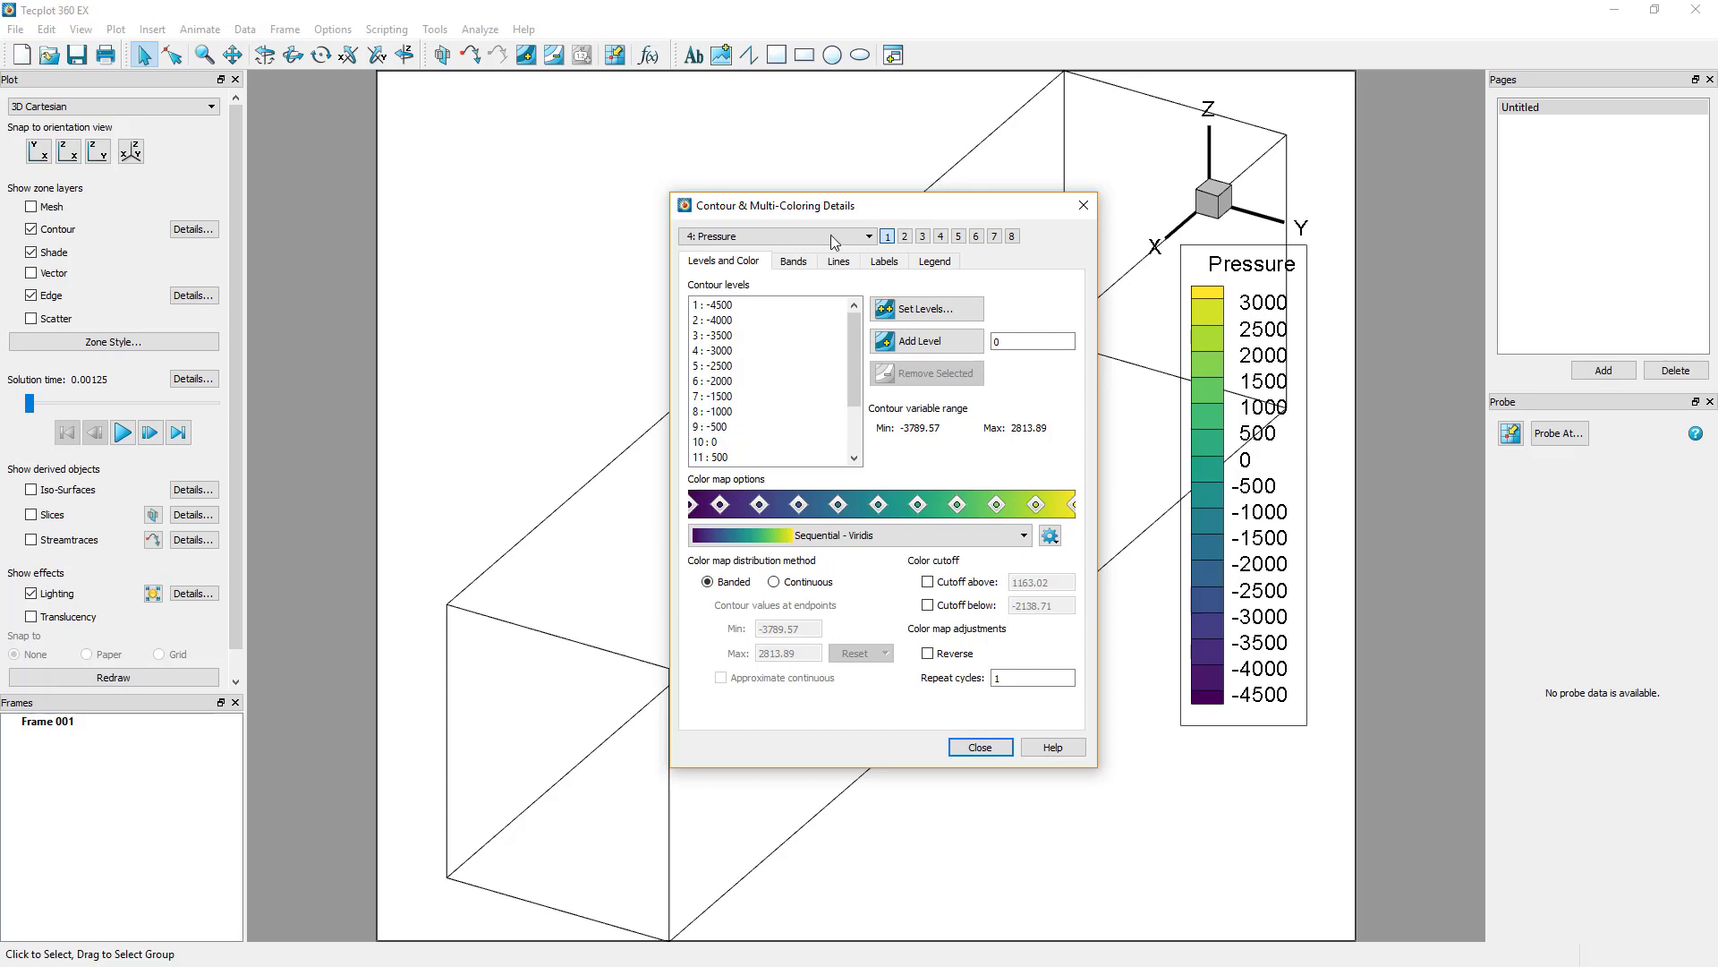
left_click(980, 746)
Set the iso-surface value to -1346 and turn on iso-surfaces in the plot
left_click(202, 499)
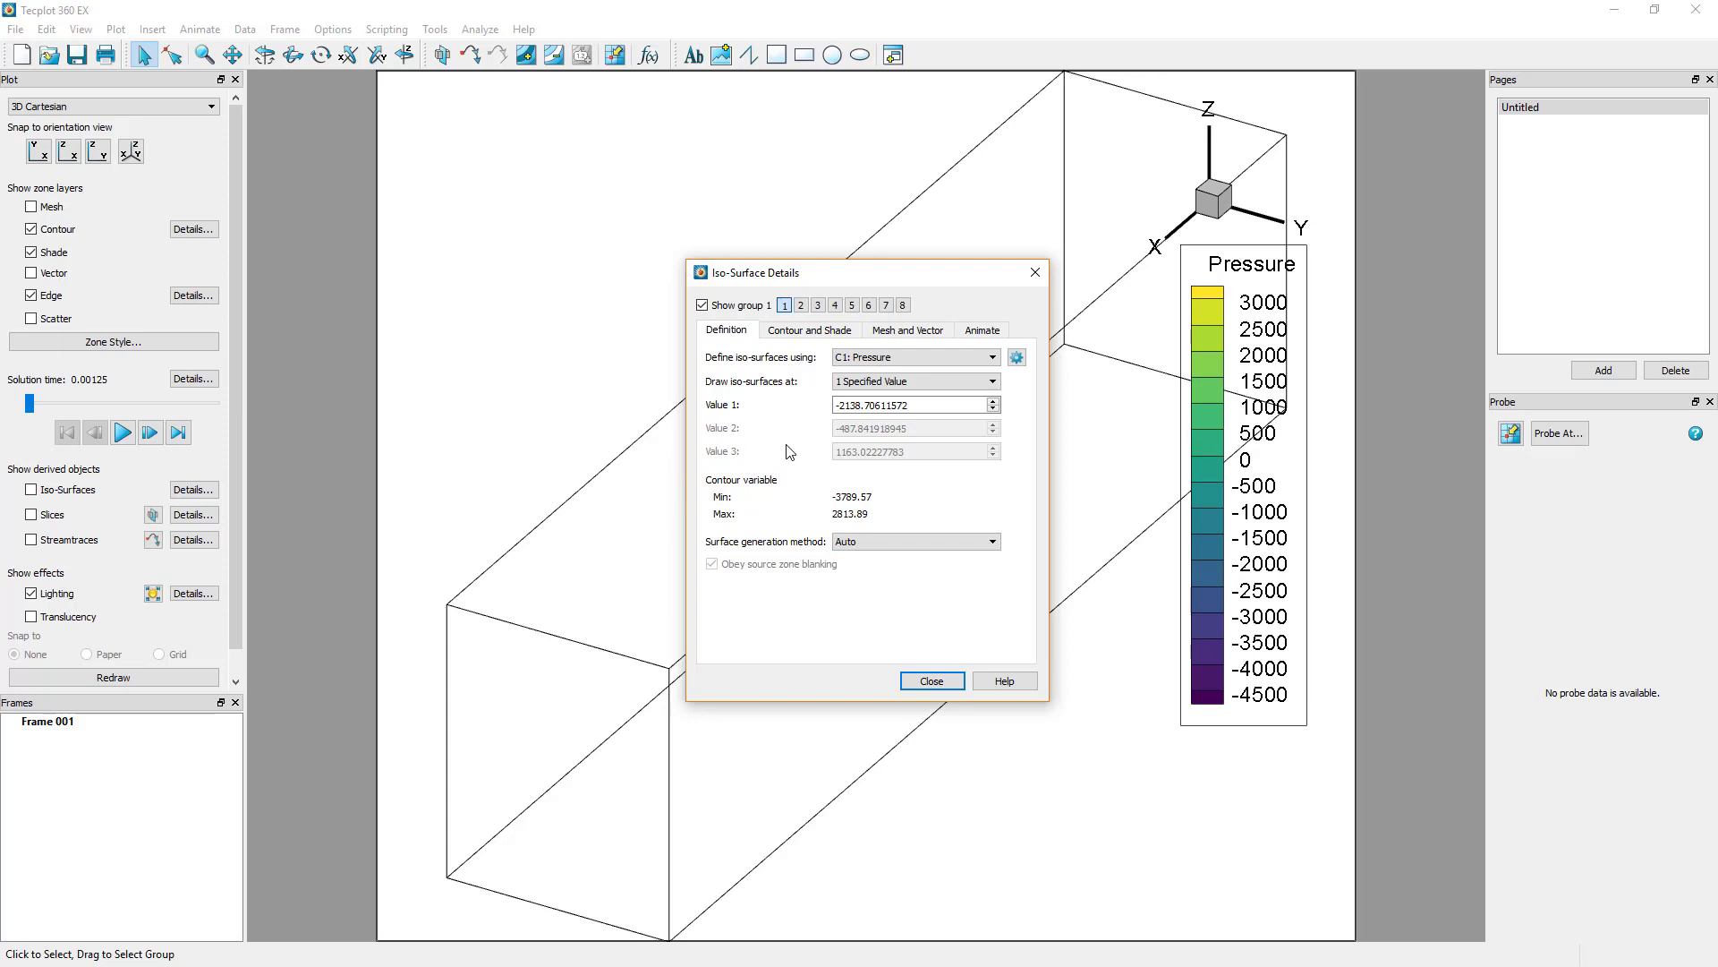
left_click_drag(940, 405, 740, 409)
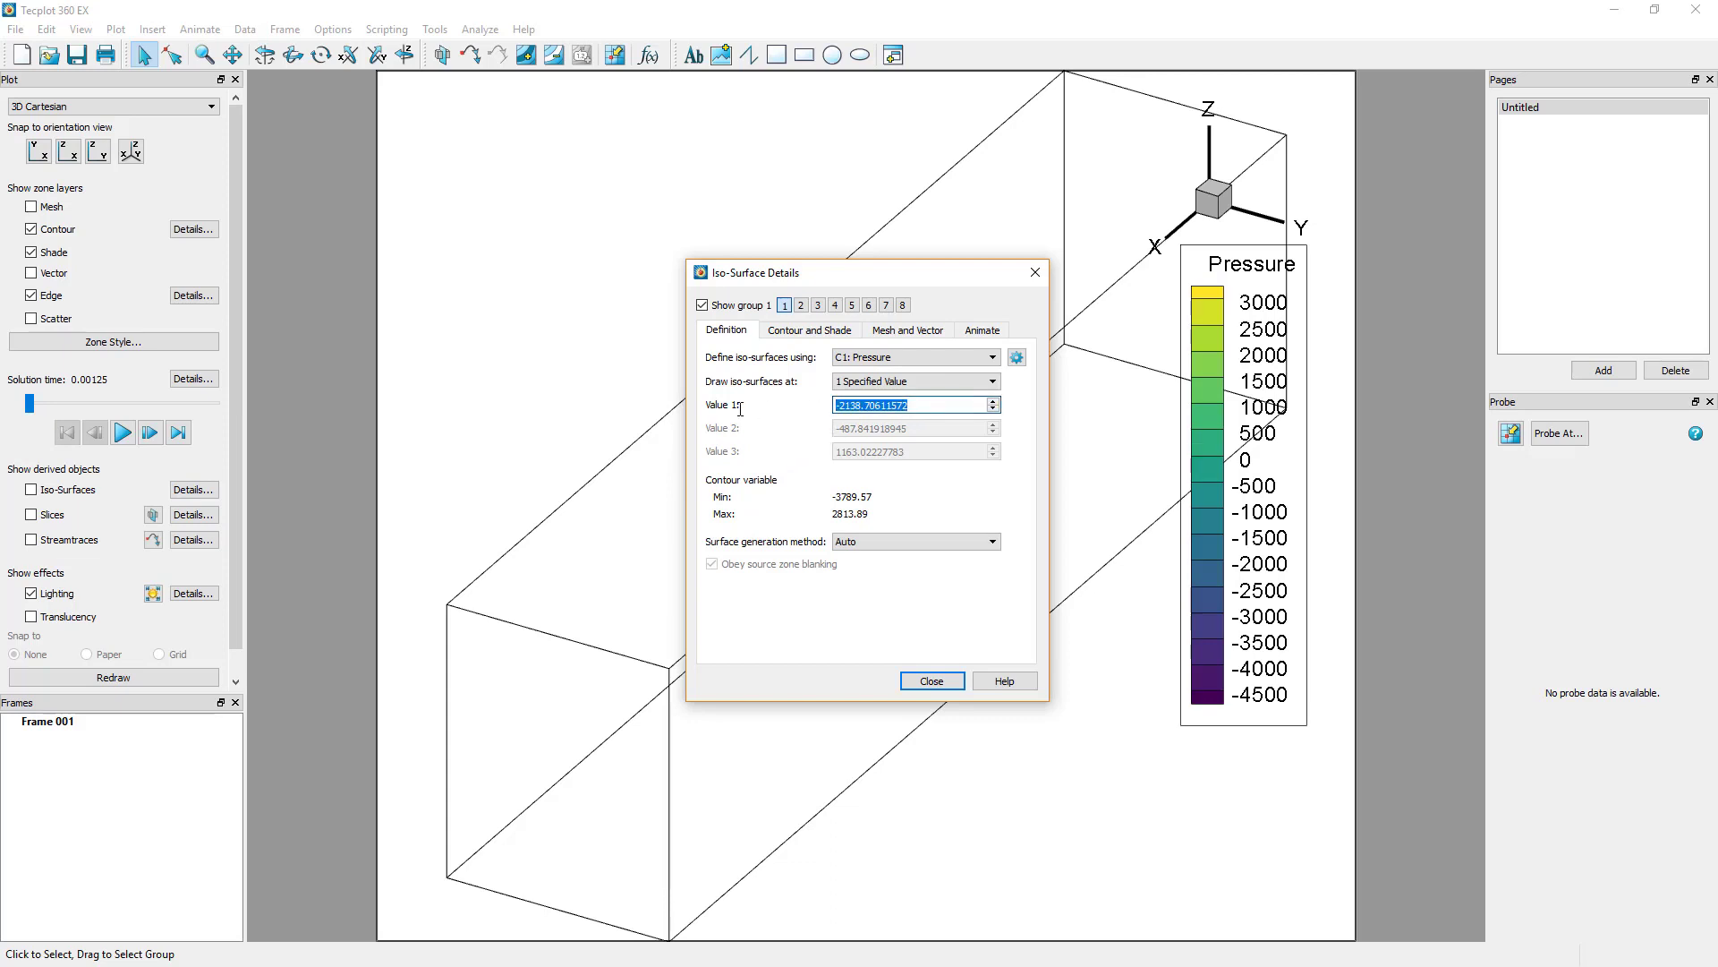
type("-1346")
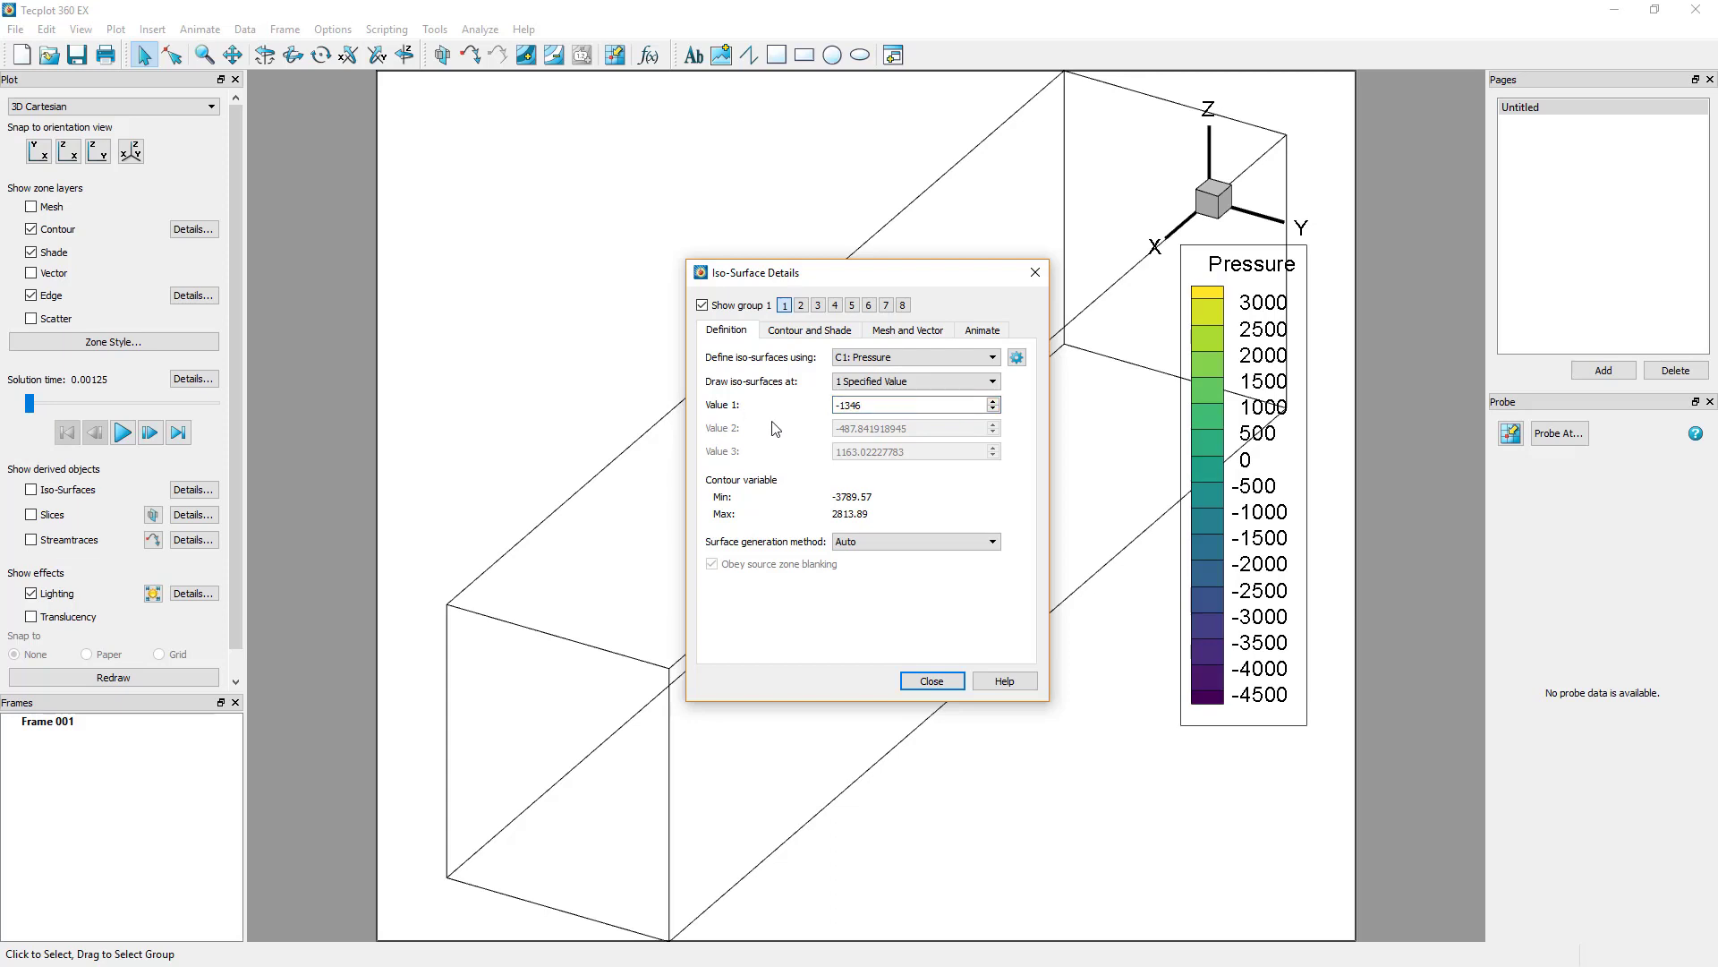
left_click(932, 680)
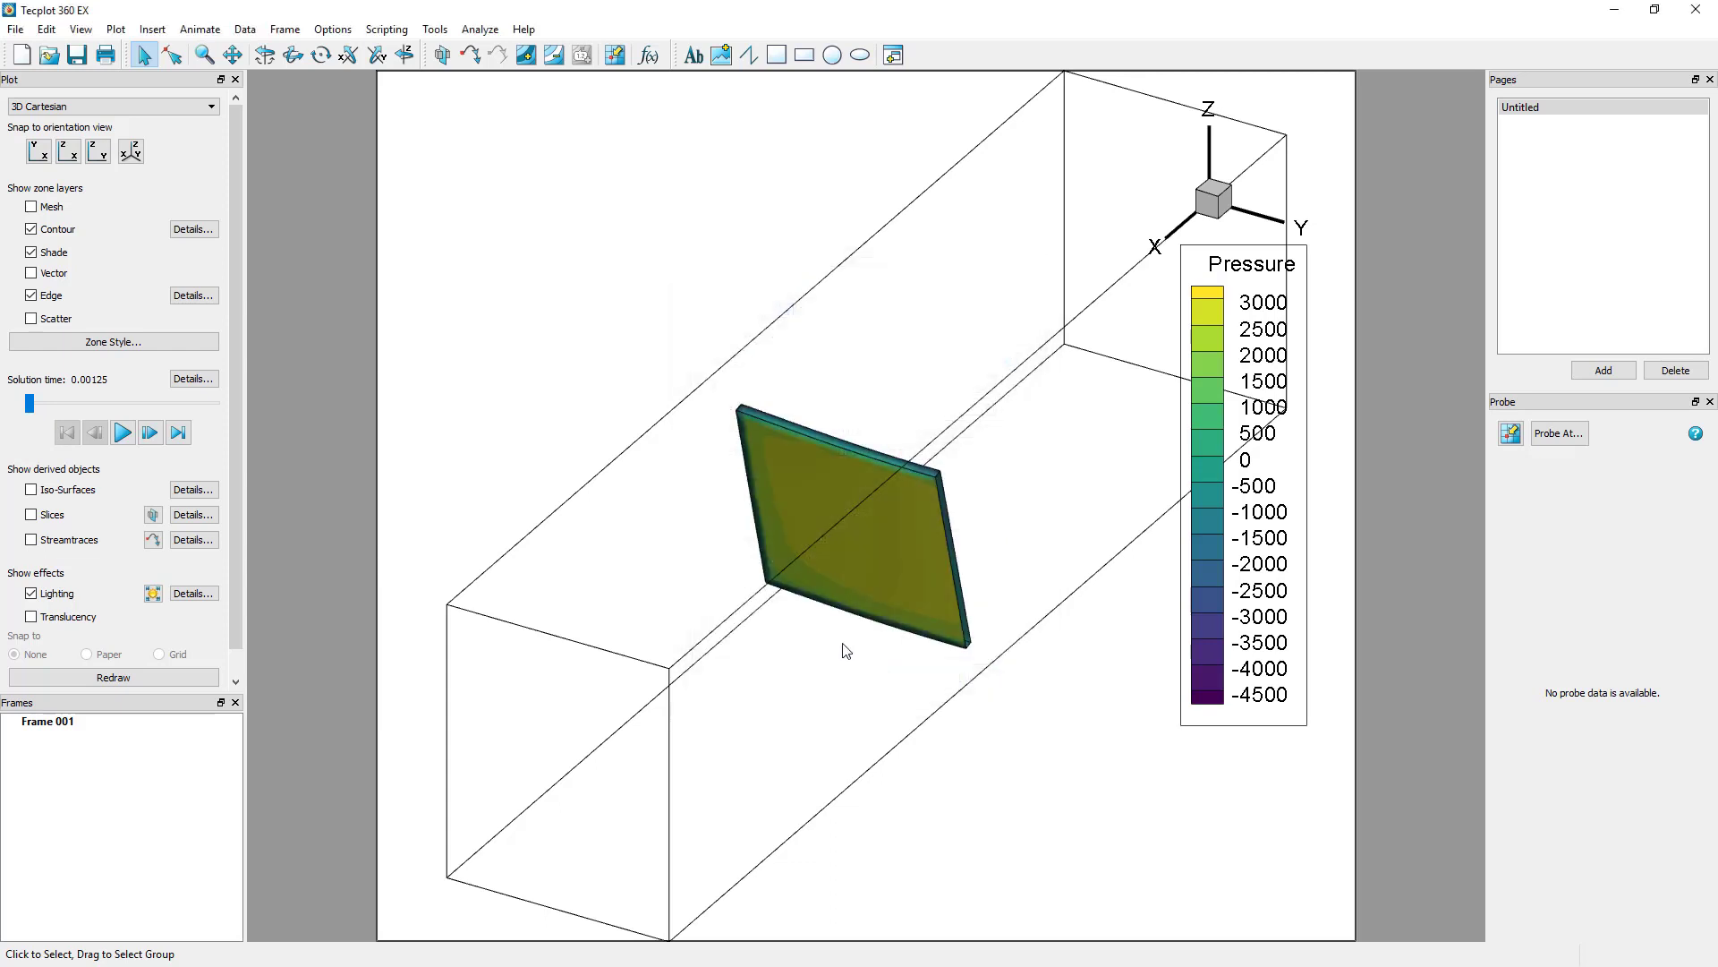
left_click(58, 495)
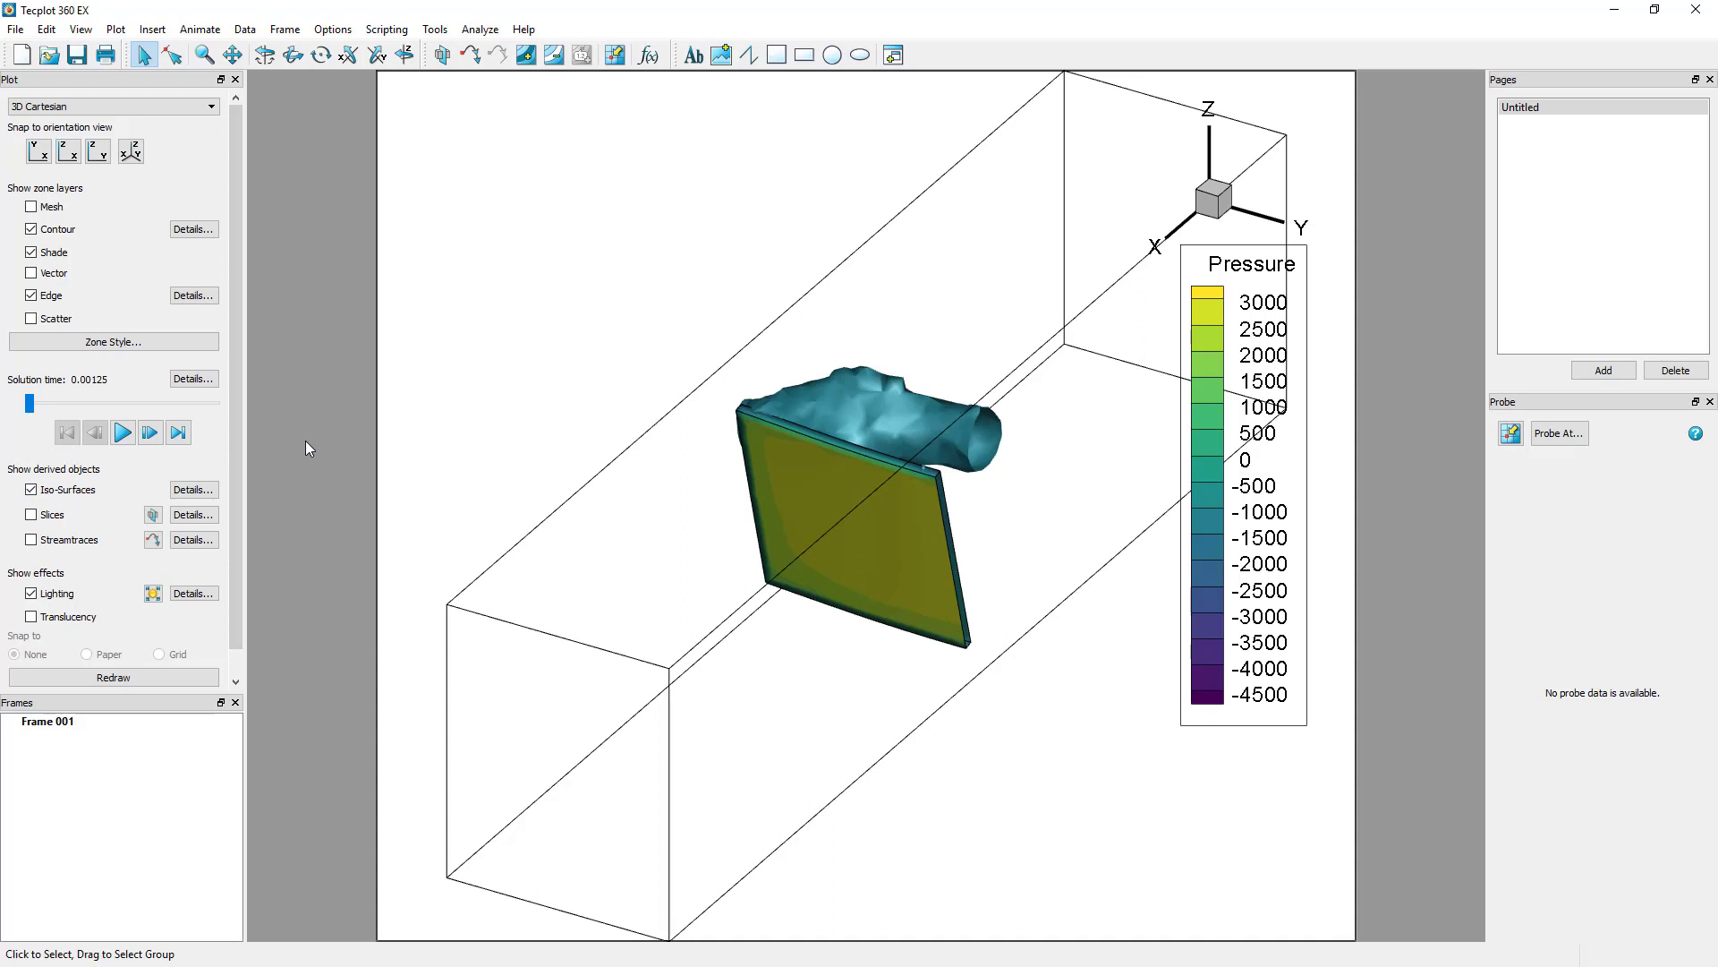
Place a slice just behind the plate with the Slice tool, switching it to a Z-plane
left_click(154, 515)
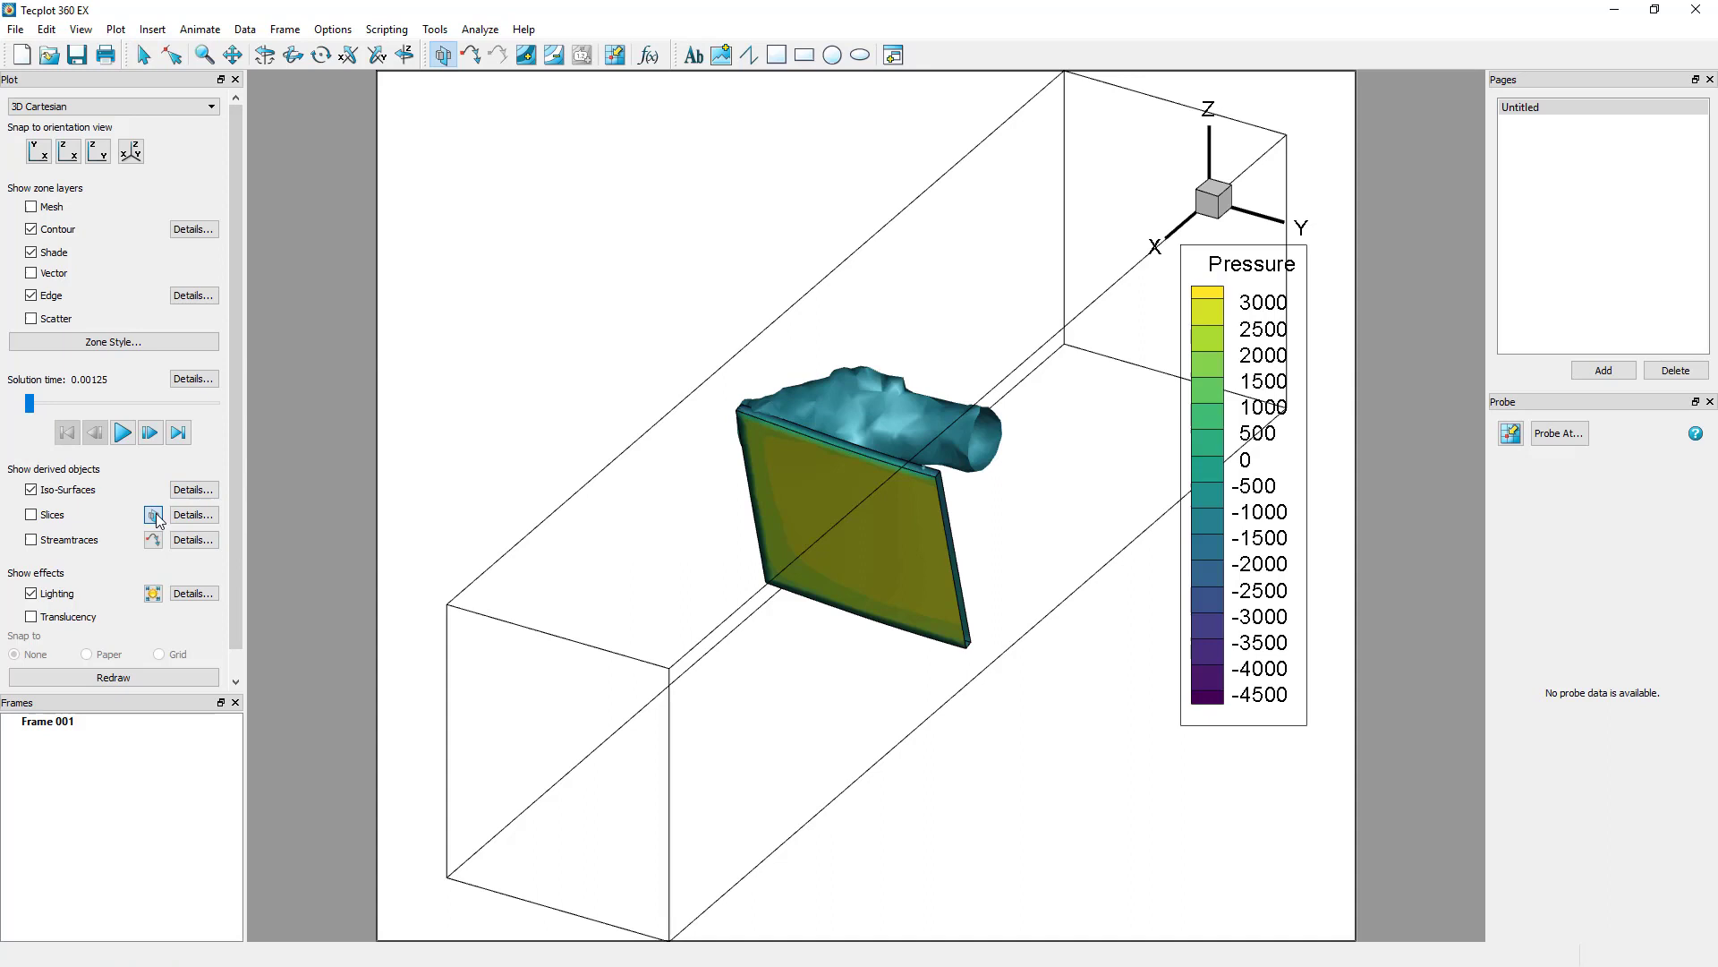
left_click(1047, 403)
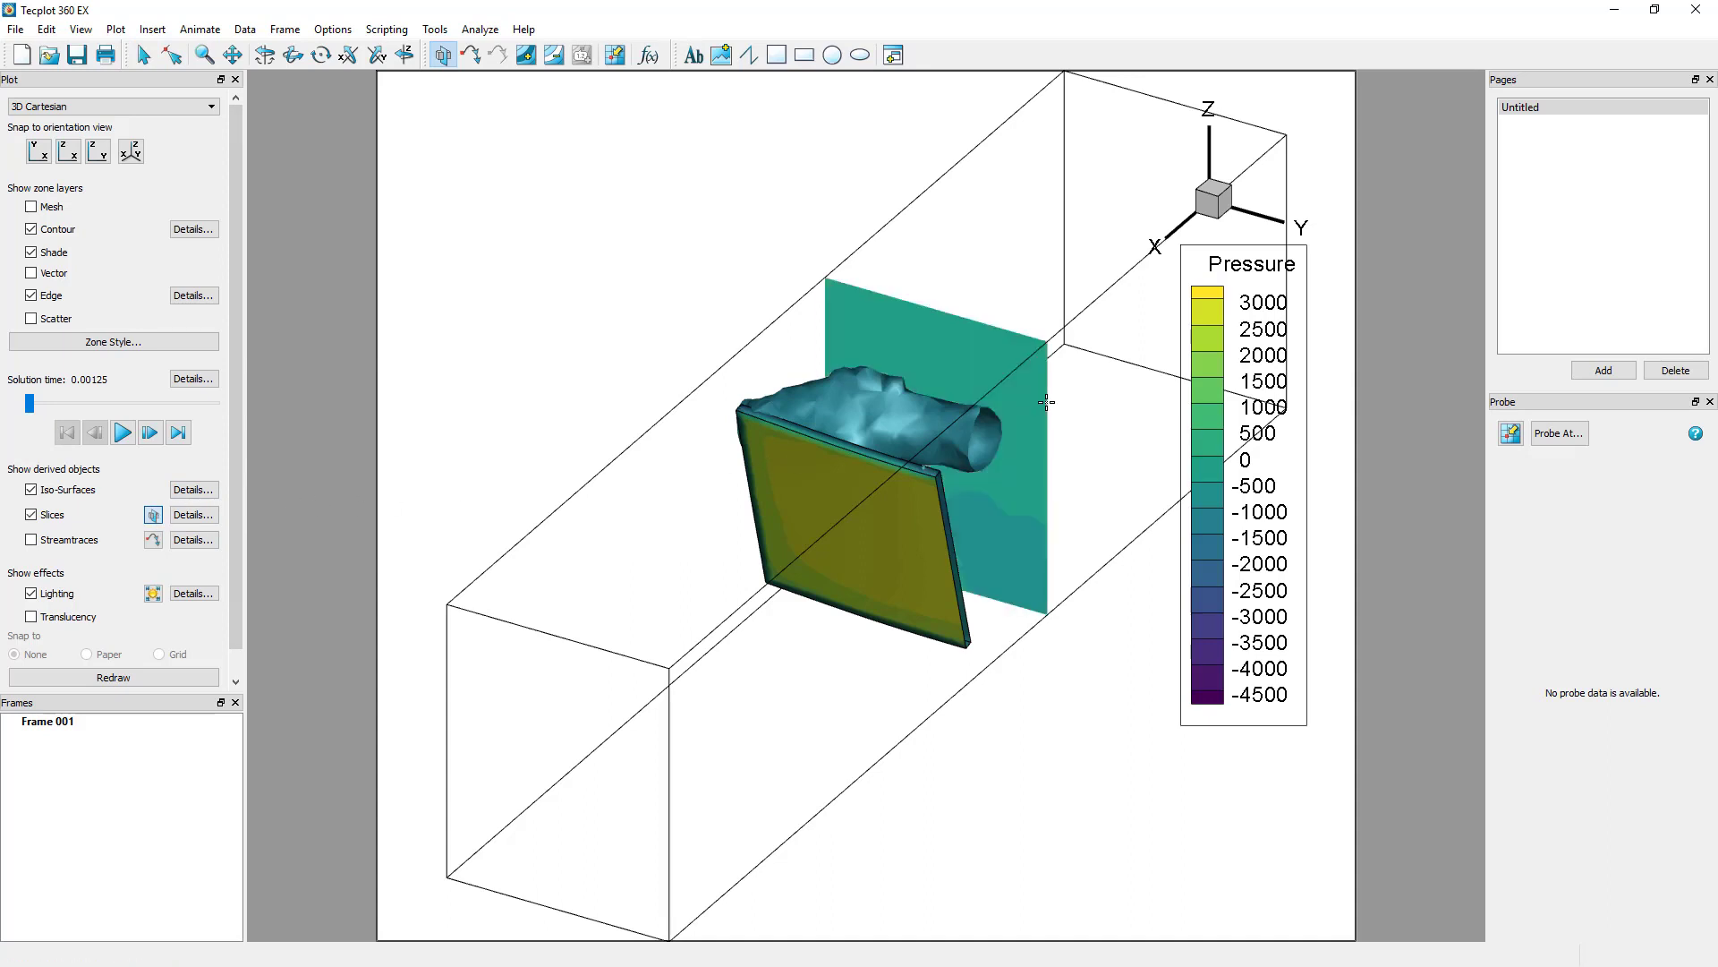
left_click(711, 563)
left_click_drag(710, 563, 1033, 307)
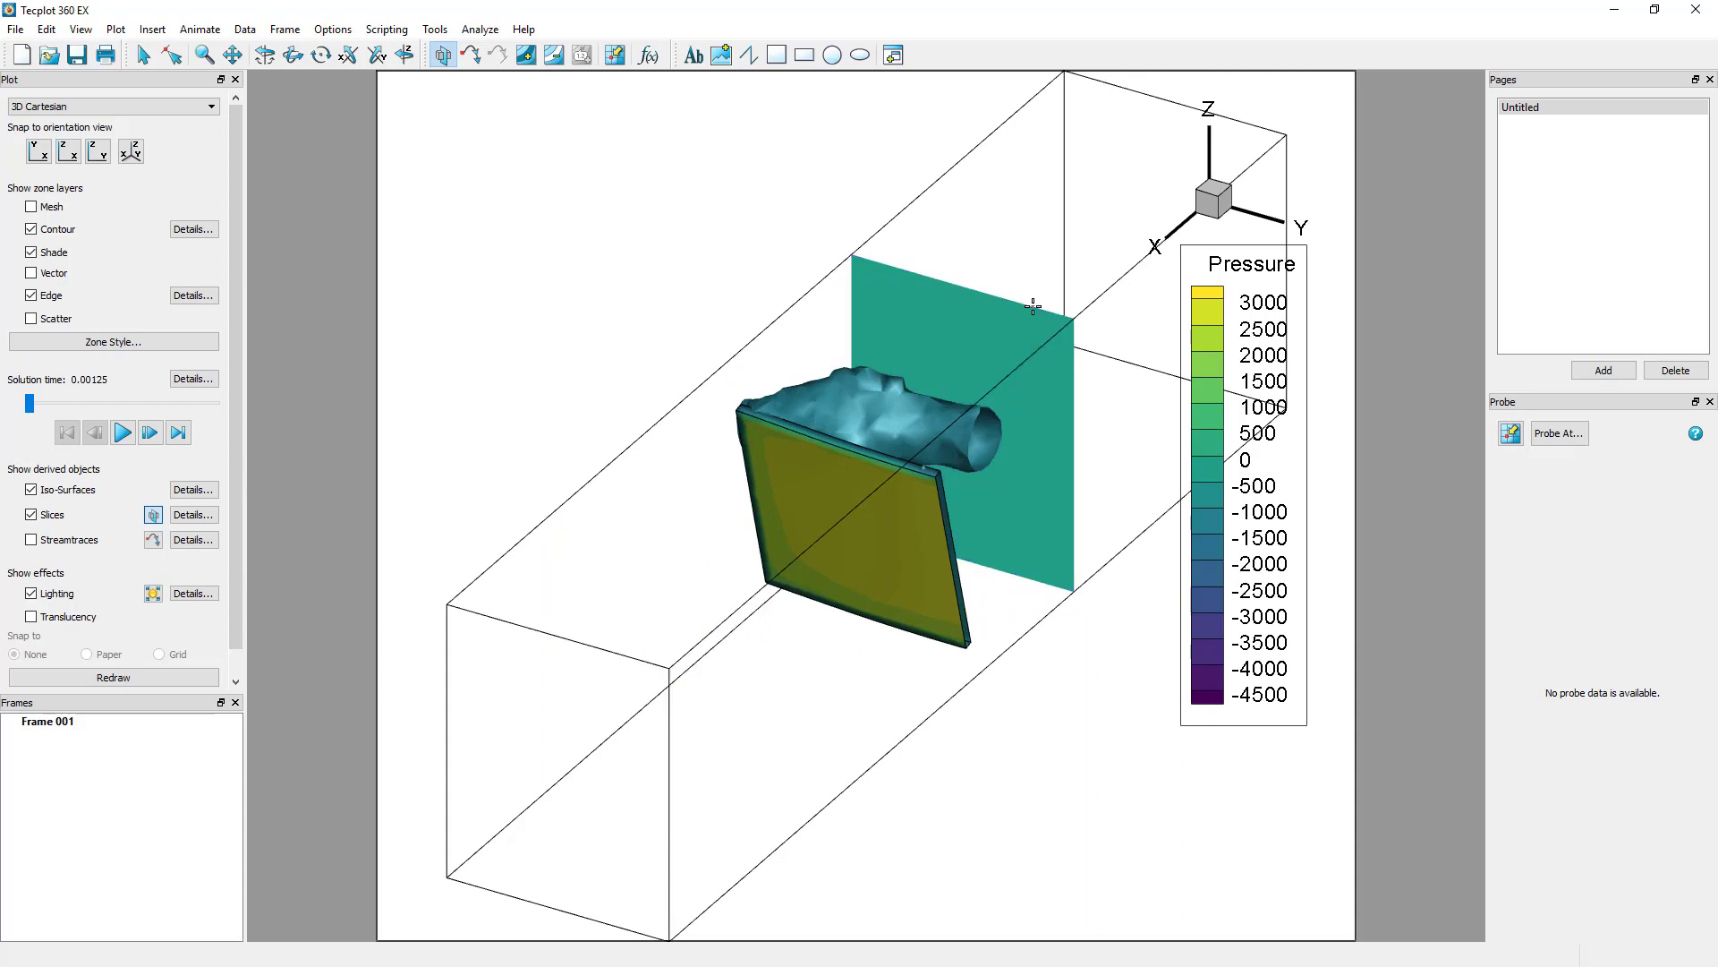
key("z")
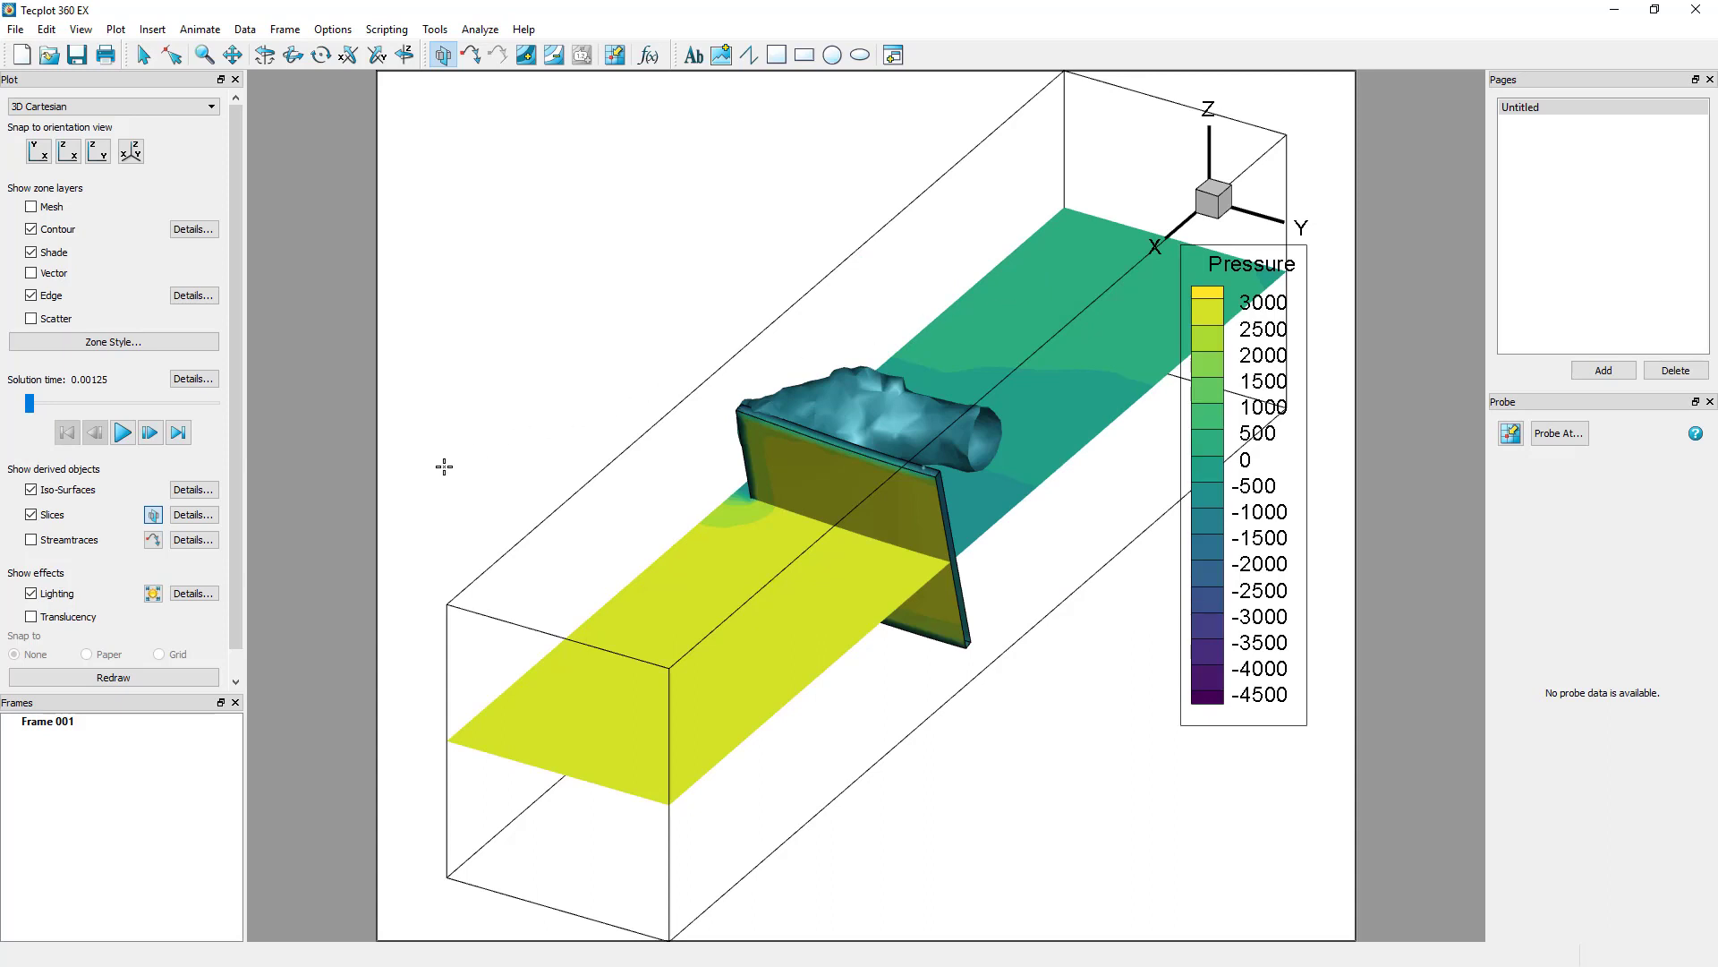
Make the slice a Y-plane at position -0.025 in Slice Details
left_click(214, 513)
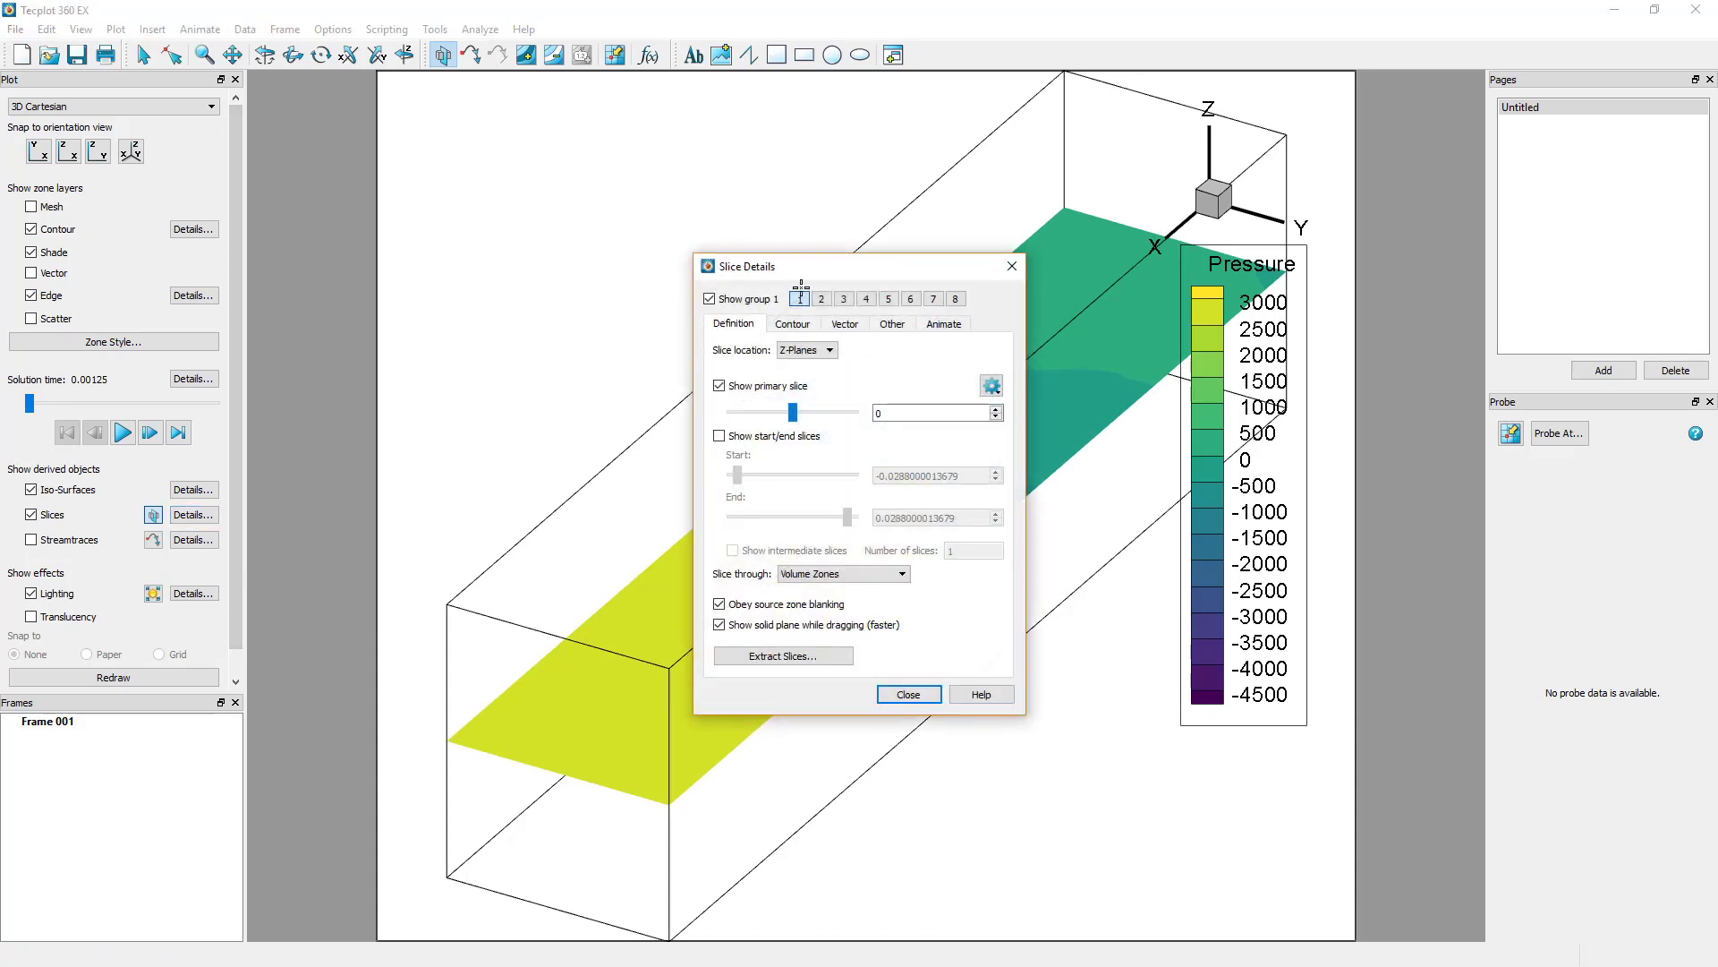
left_click_drag(761, 267, 440, 165)
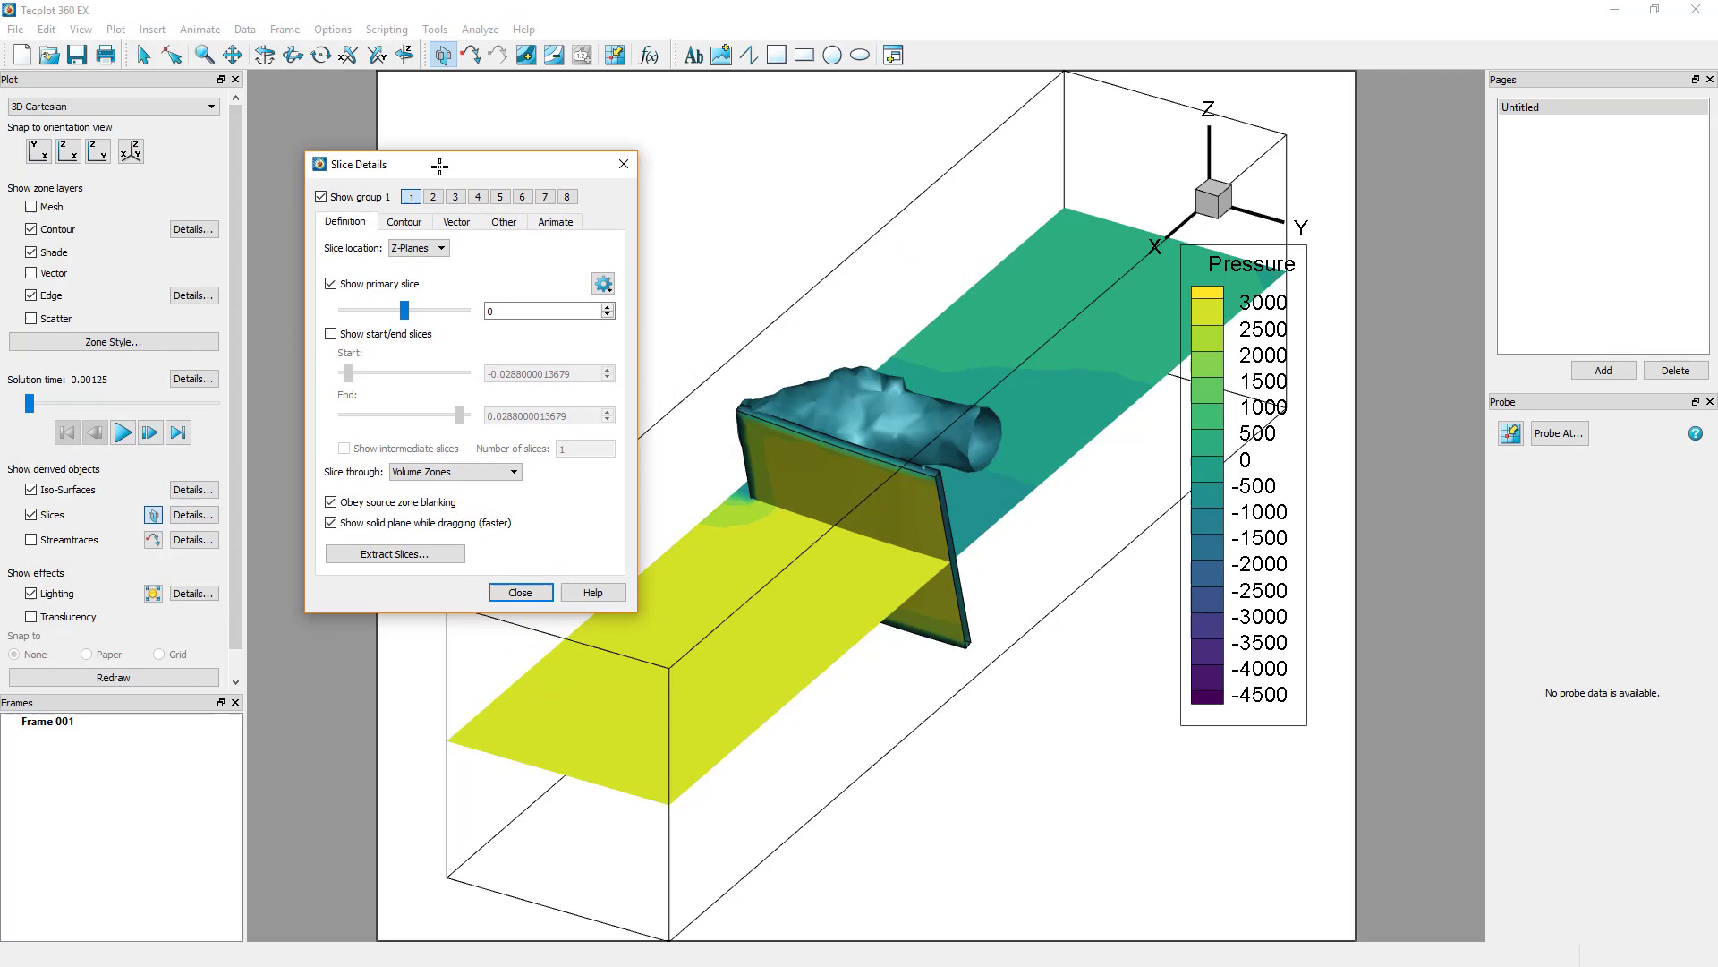
left_click(440, 248)
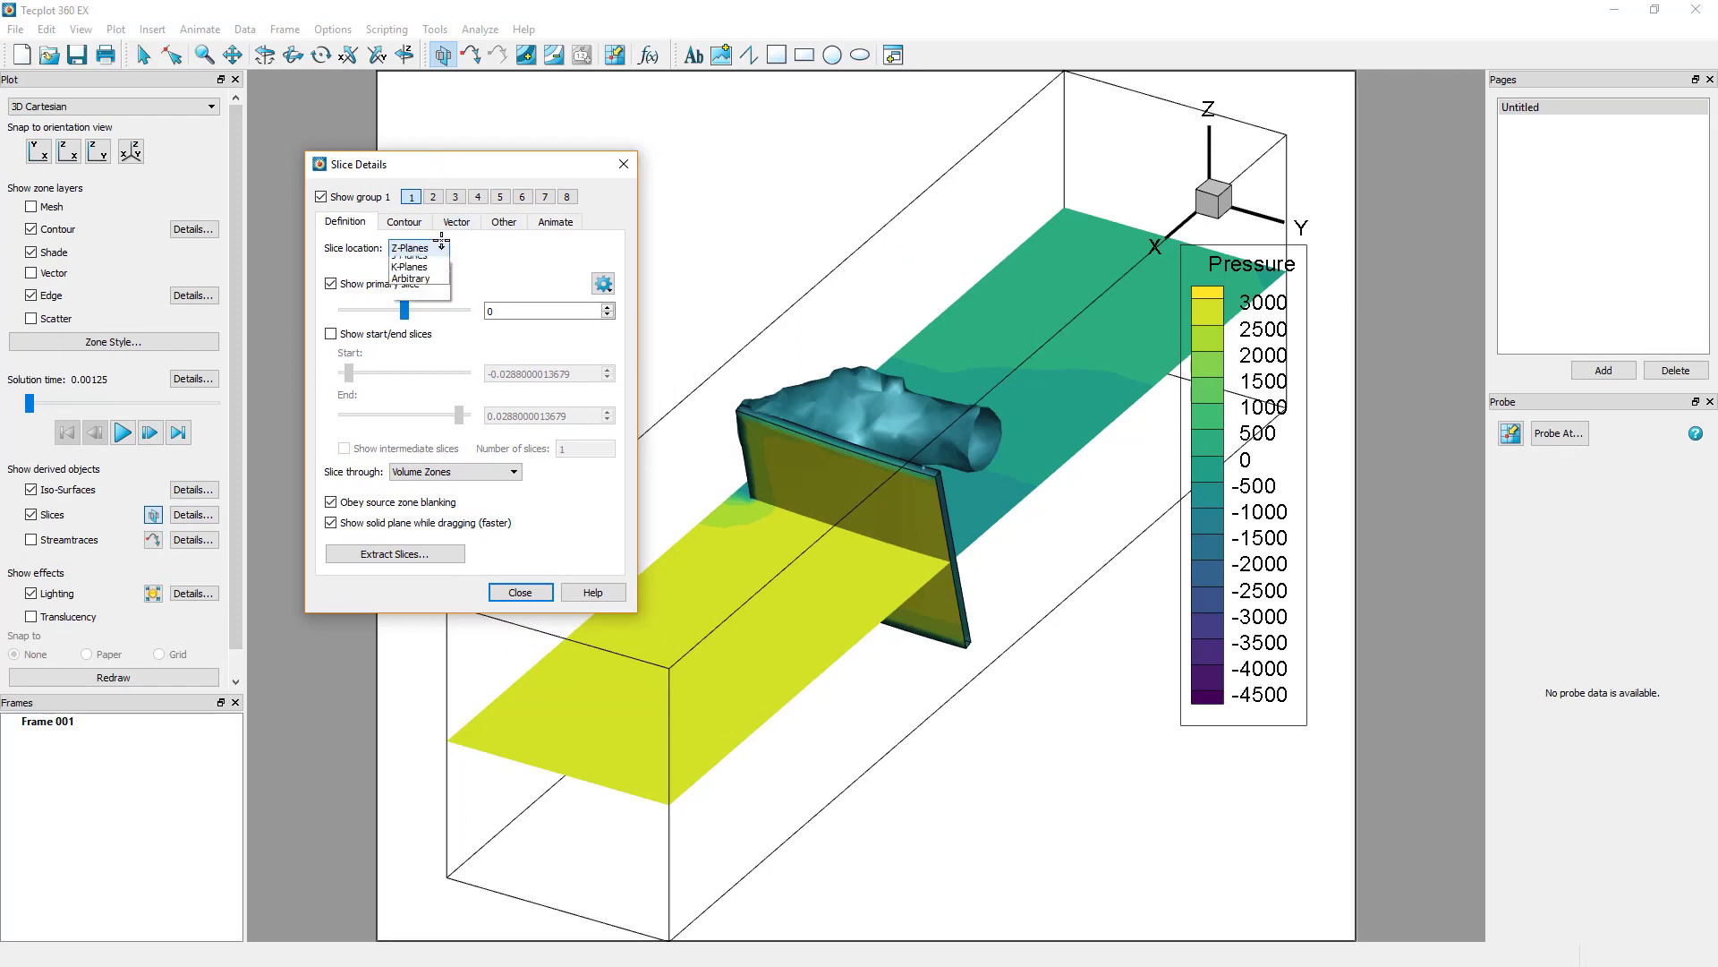
left_click(435, 272)
left_click(493, 309)
double_click(493, 309)
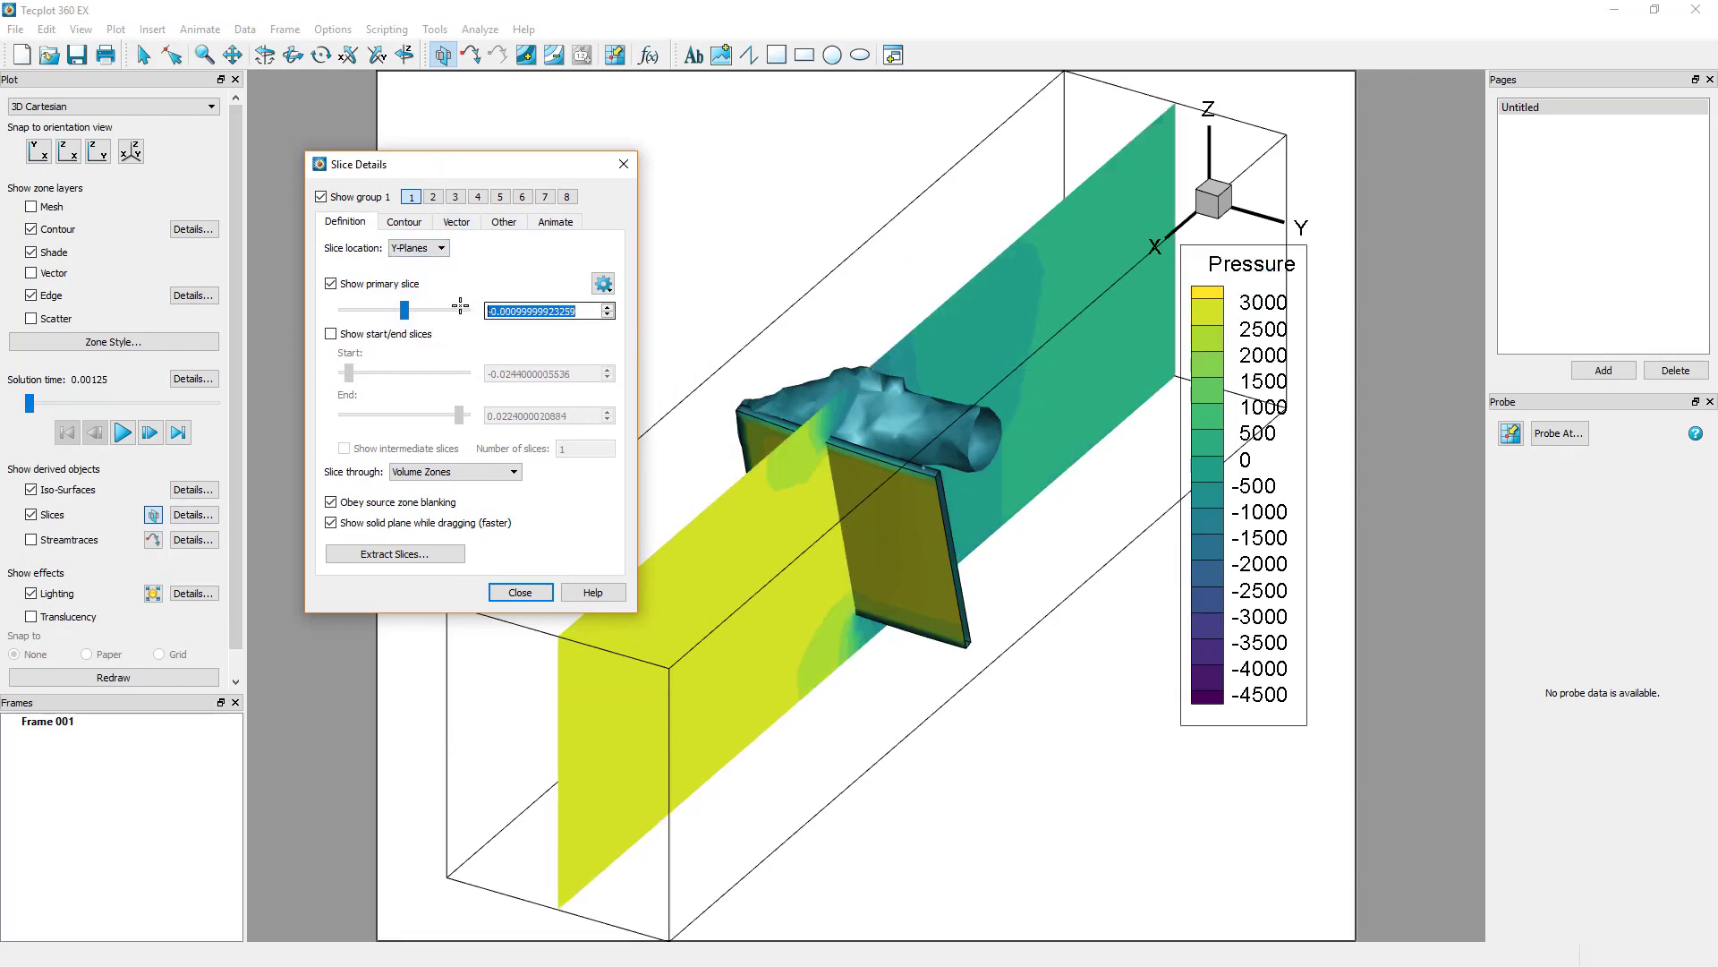
type("-0")
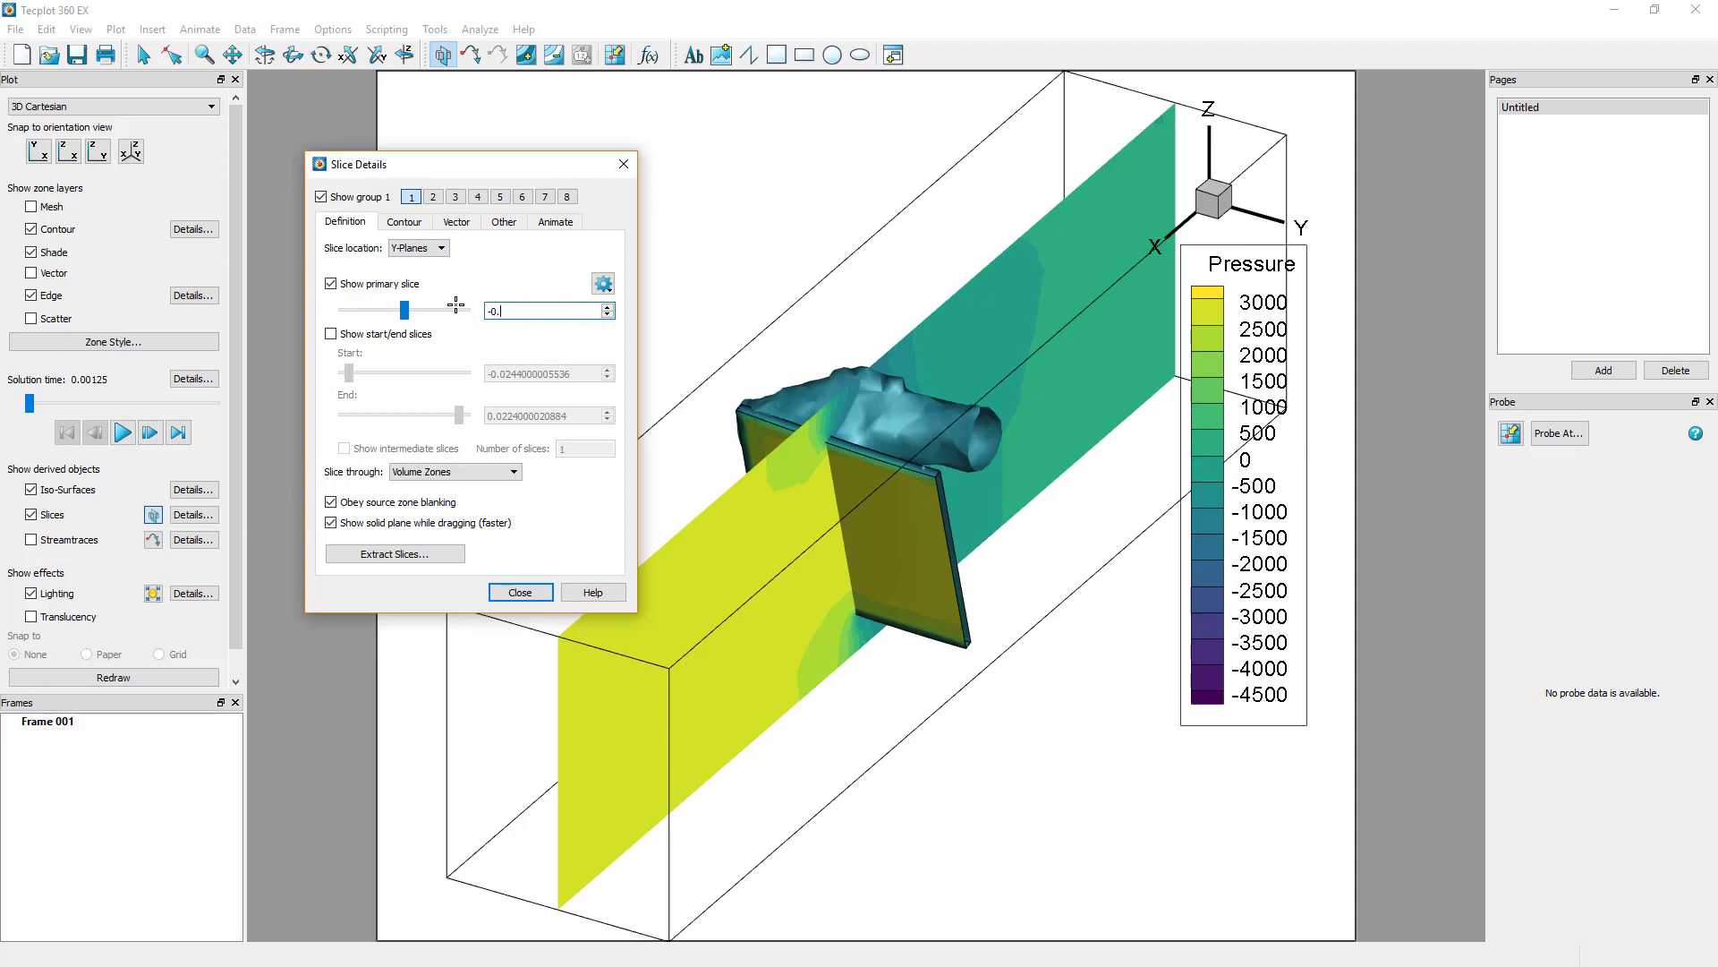
type(".025")
key("Tab")
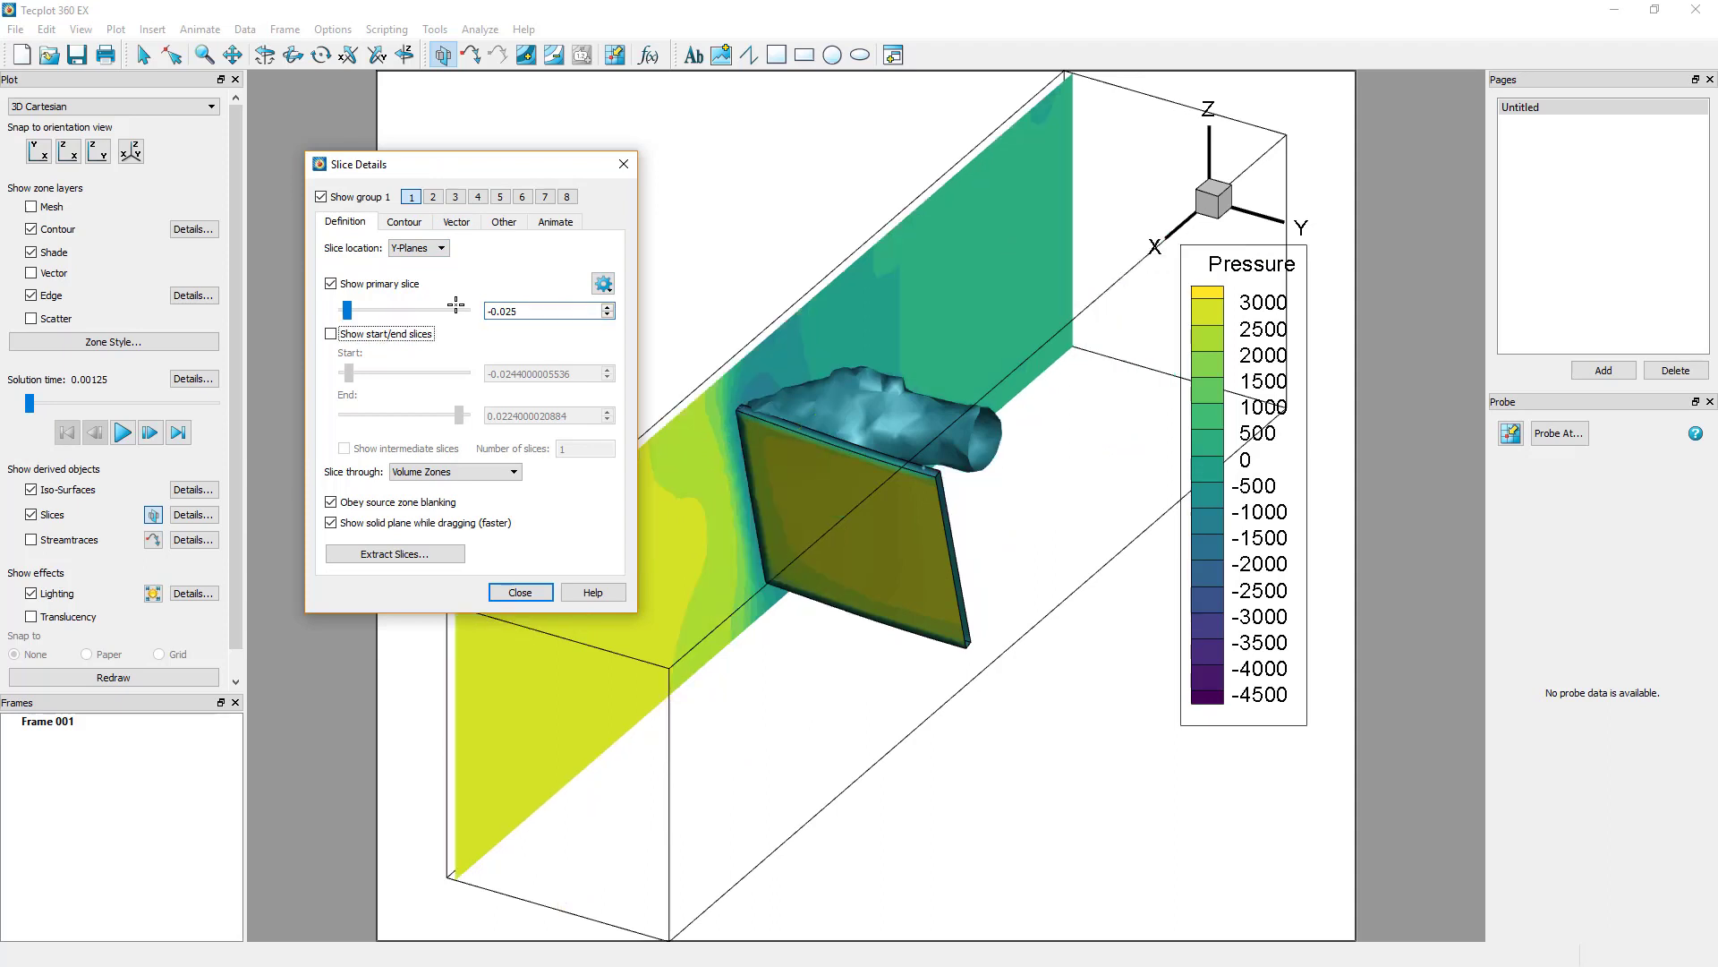
left_click(471, 269)
left_click(526, 590)
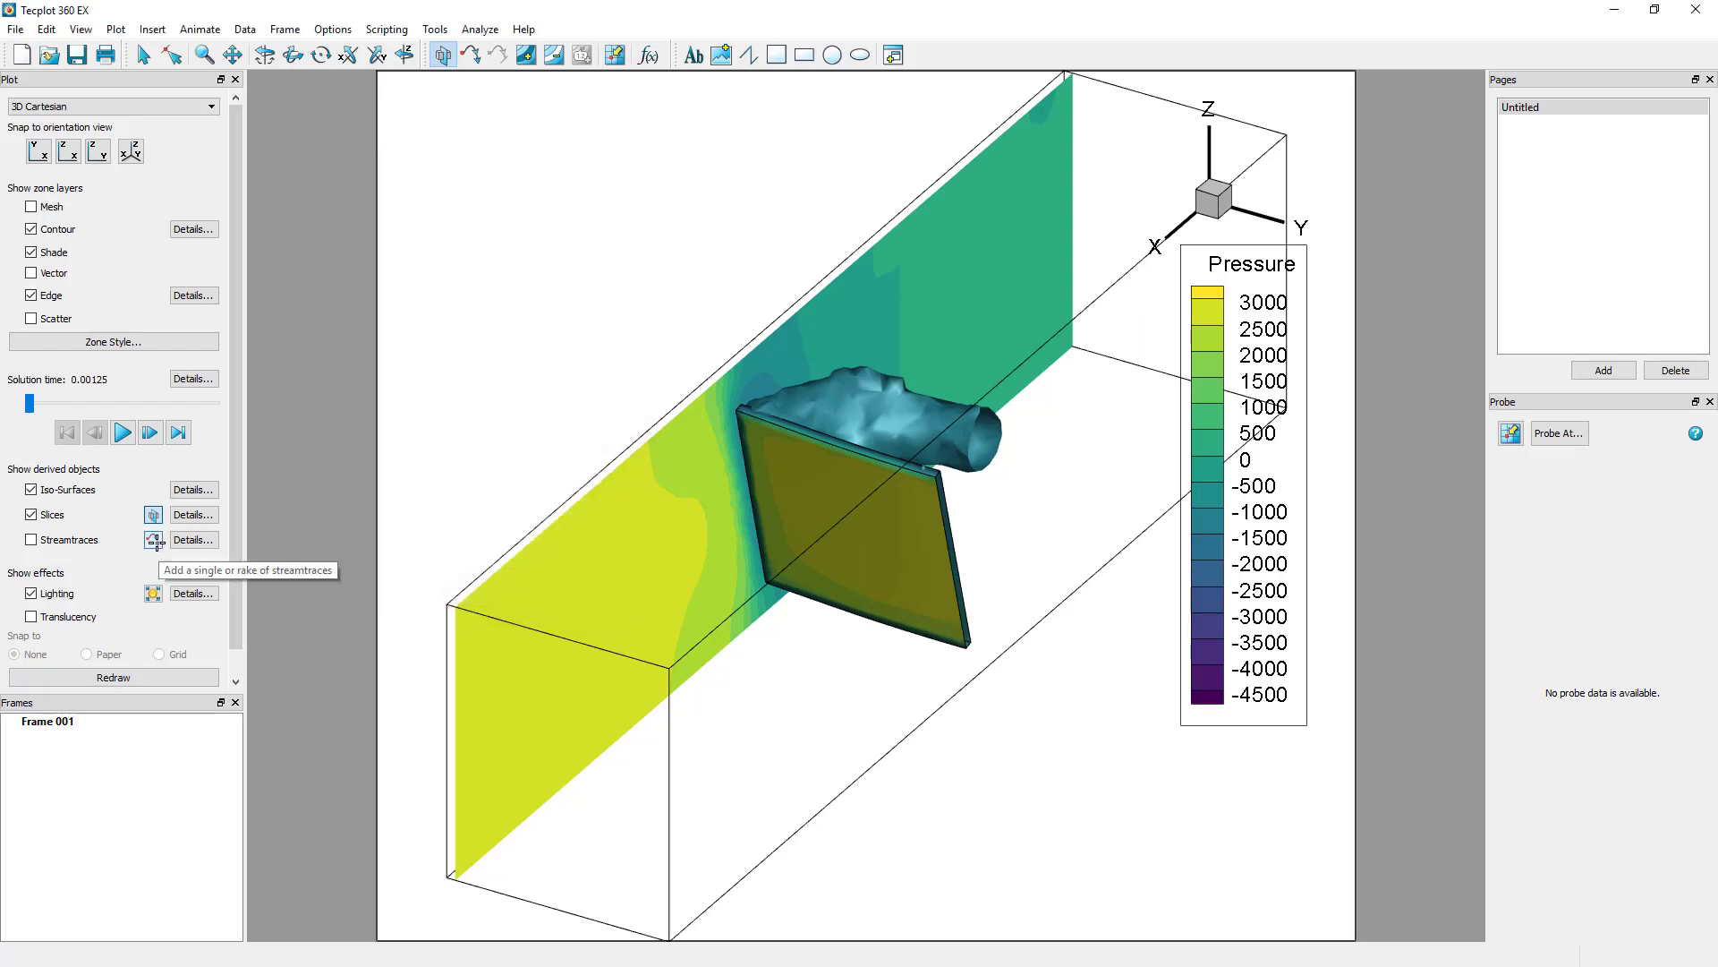
Seed an X/Y/Z Velocity streamtrace rake across the duct front, plus one behind the iso-surface
left_click(154, 541)
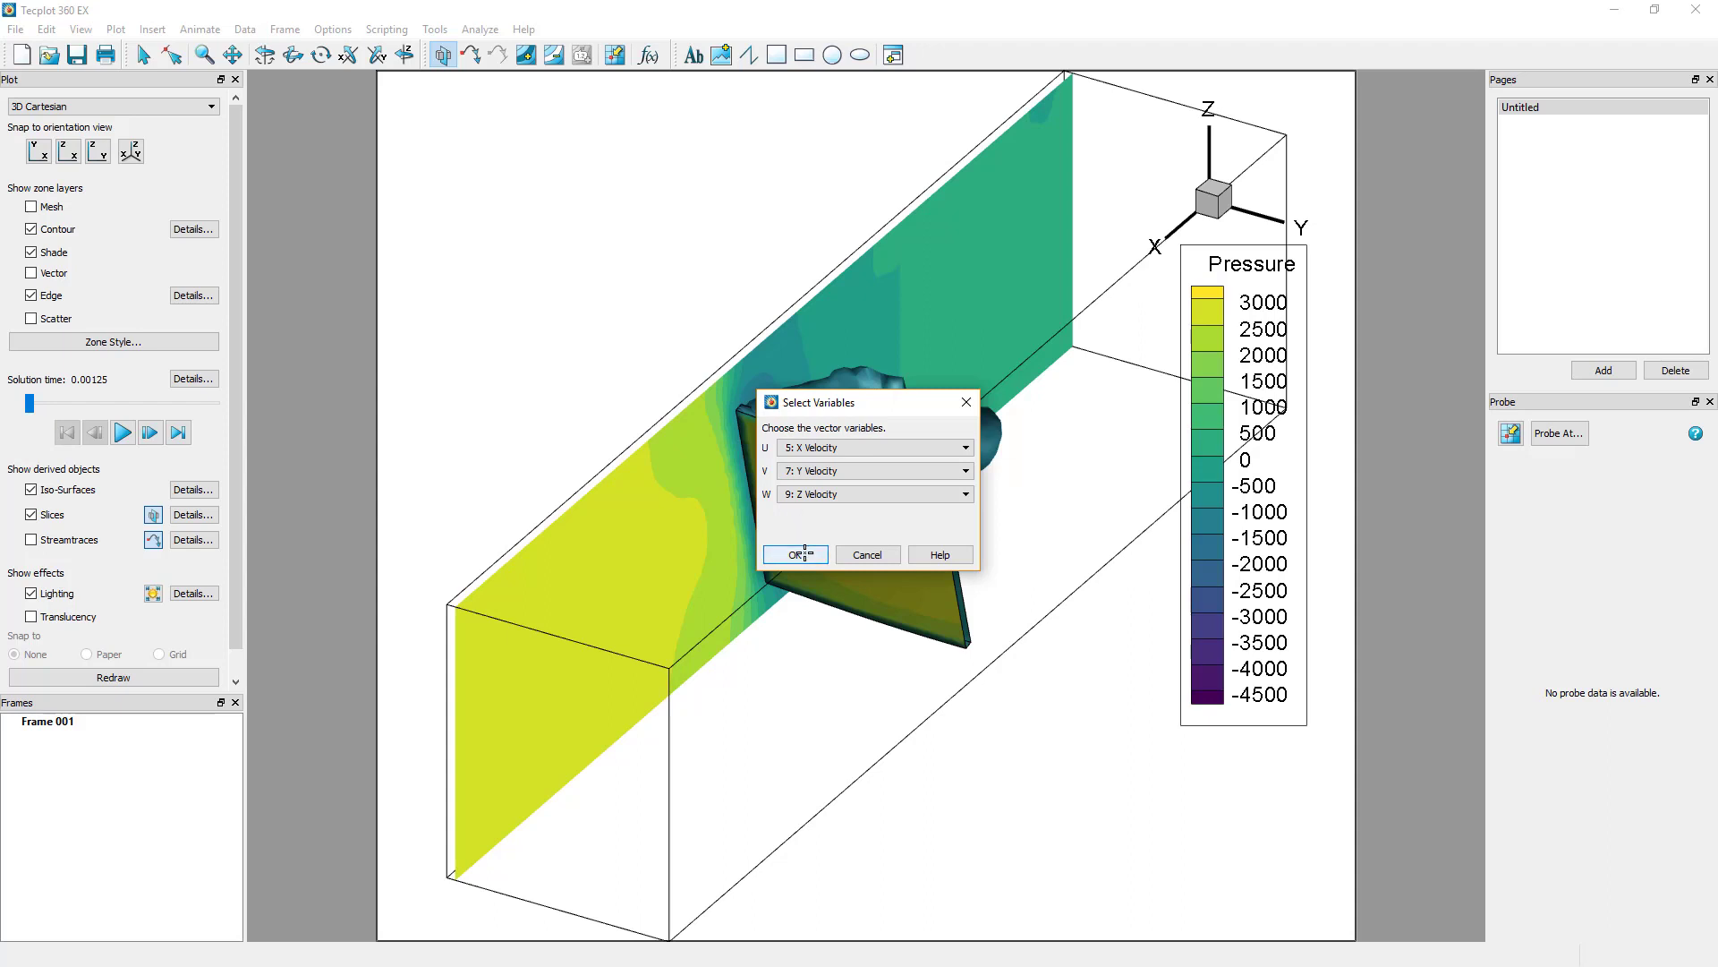
left_click(801, 554)
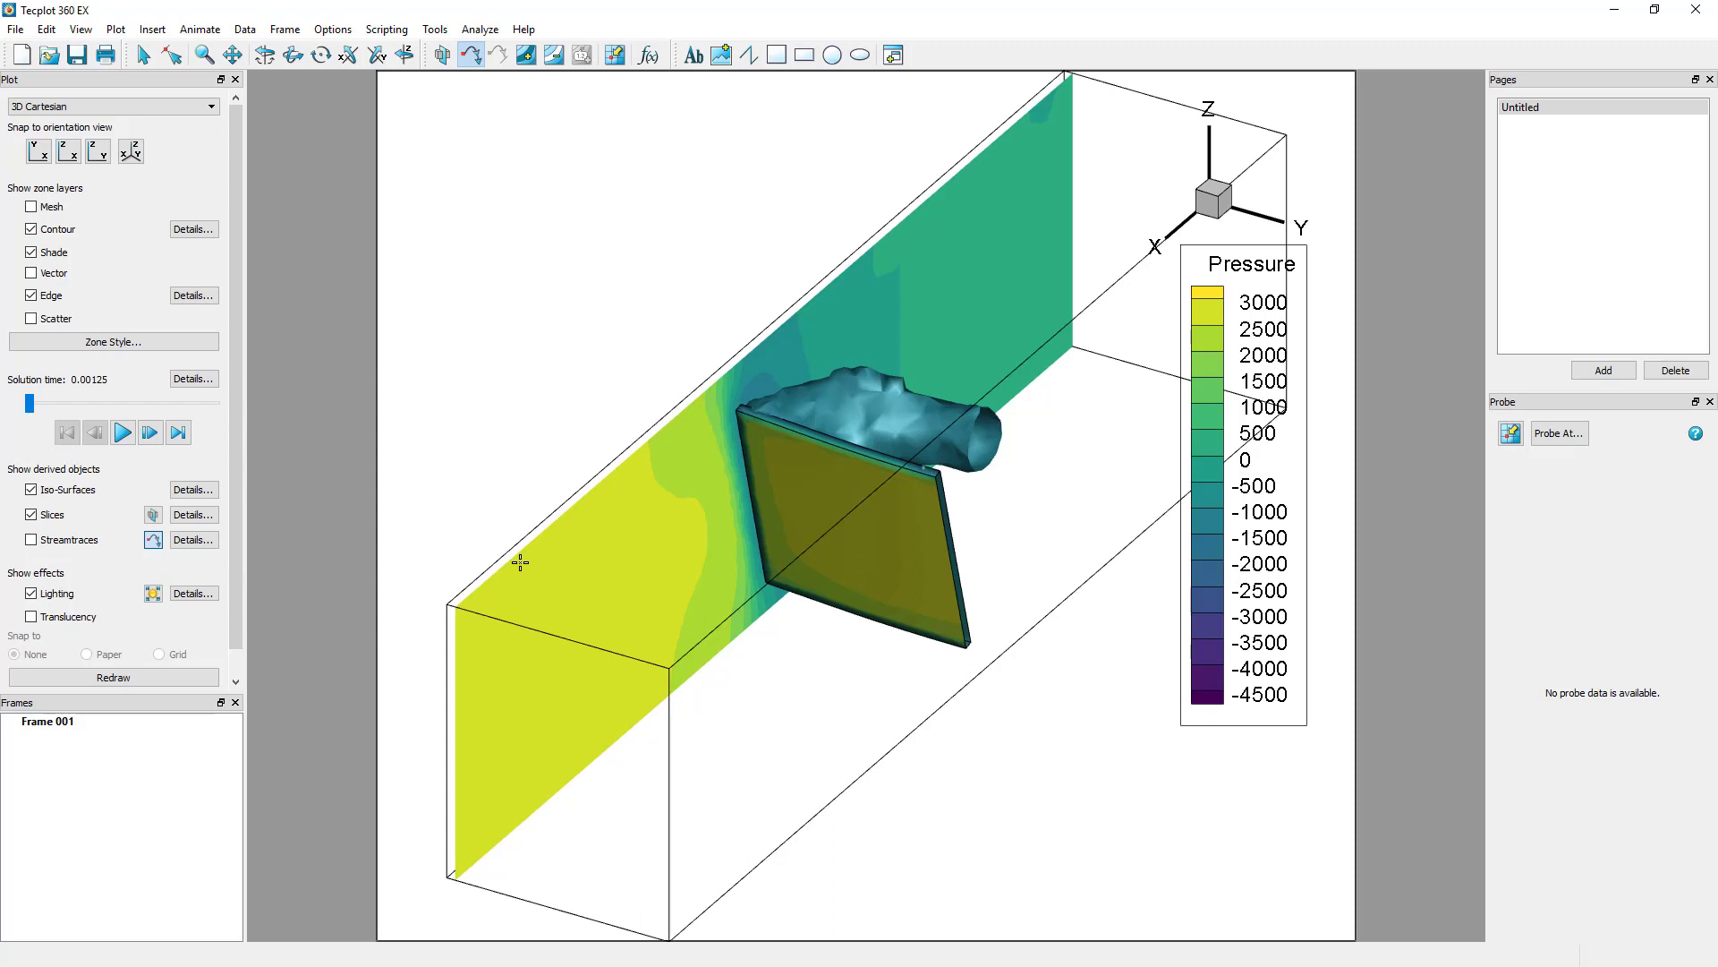
left_click_drag(520, 562, 530, 799)
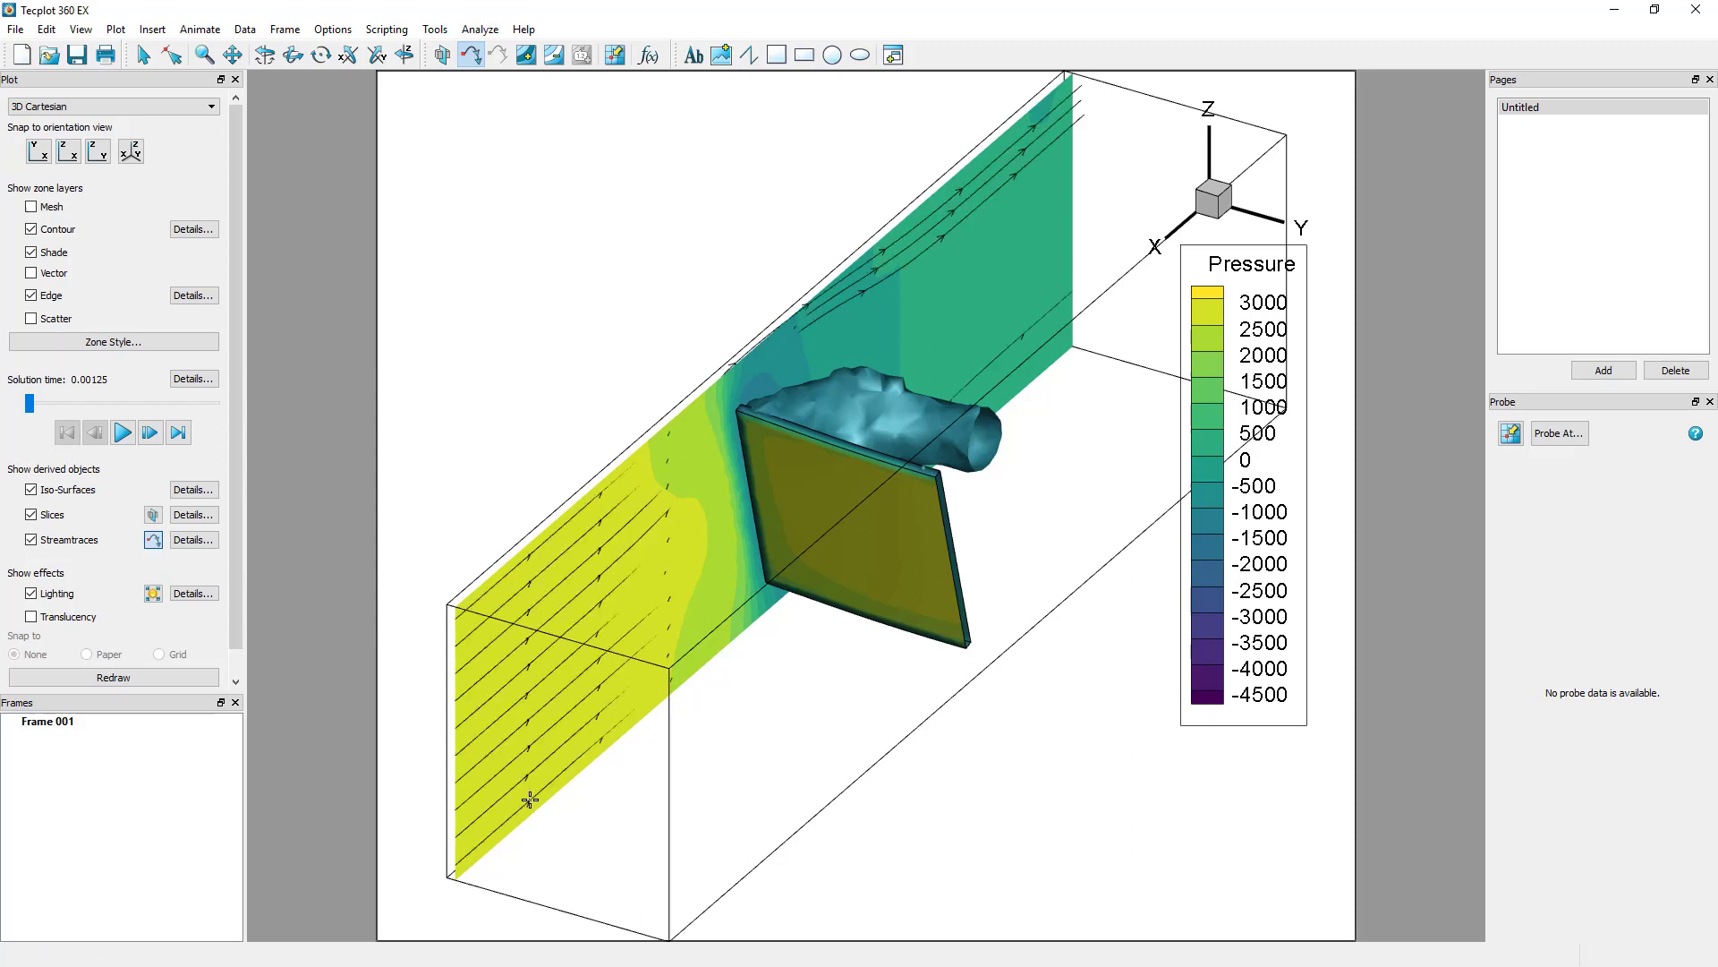
left_click(977, 437)
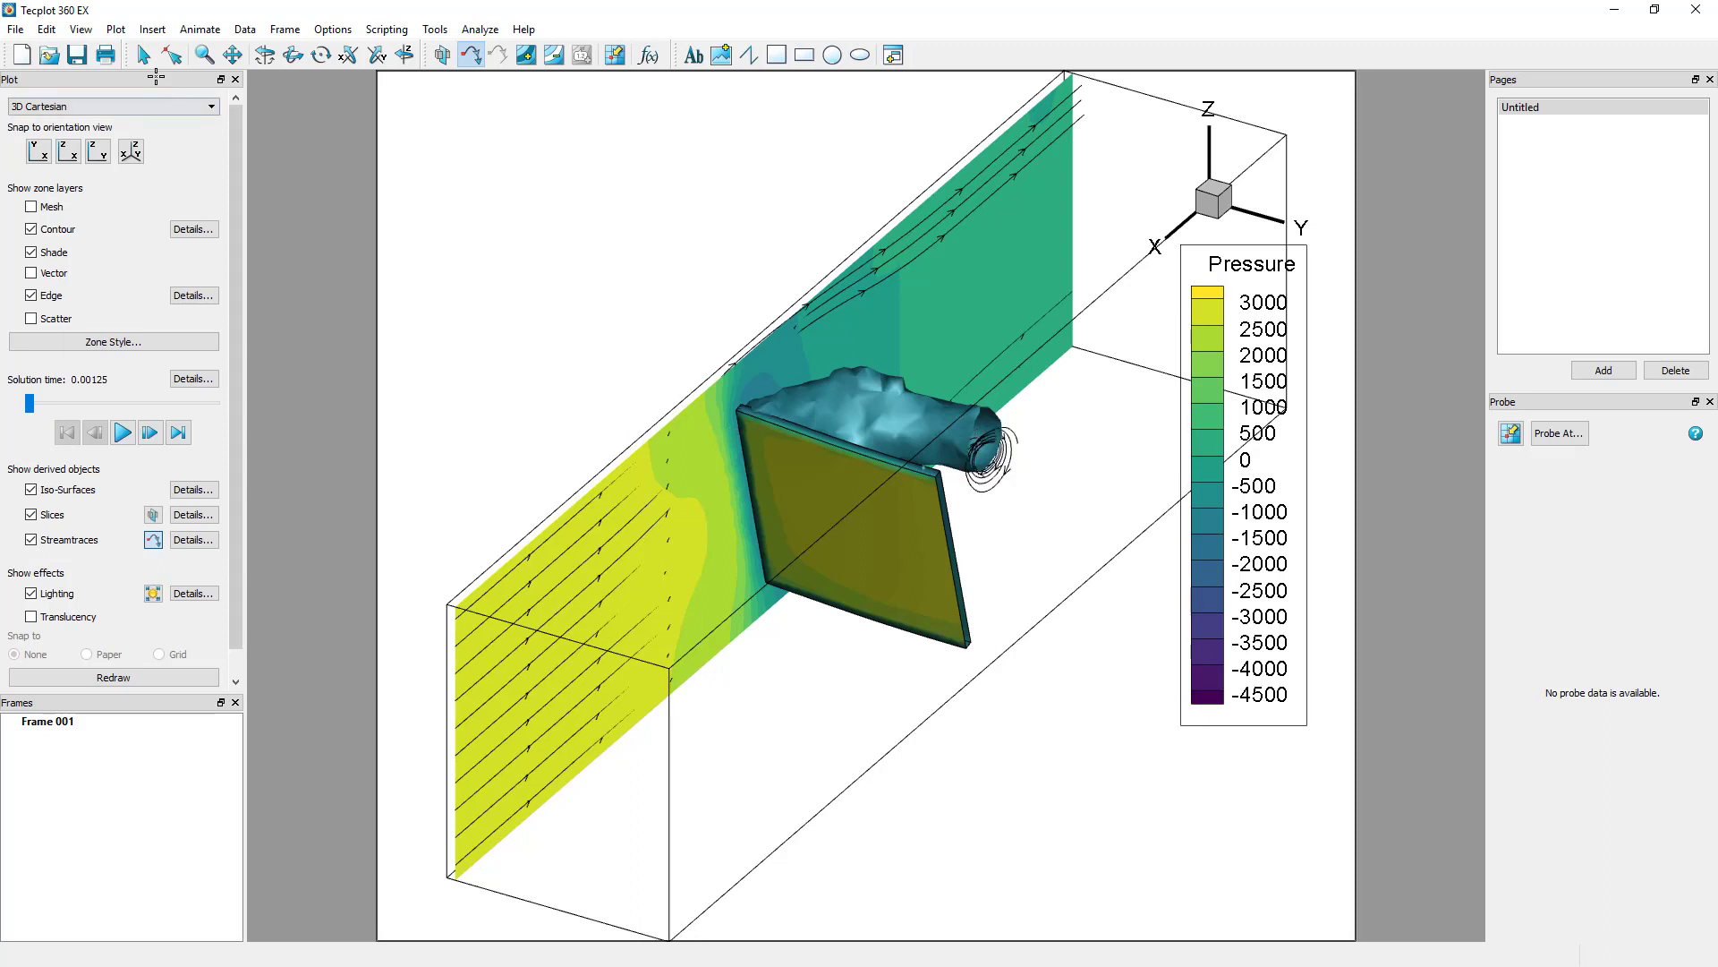
left_click(143, 54)
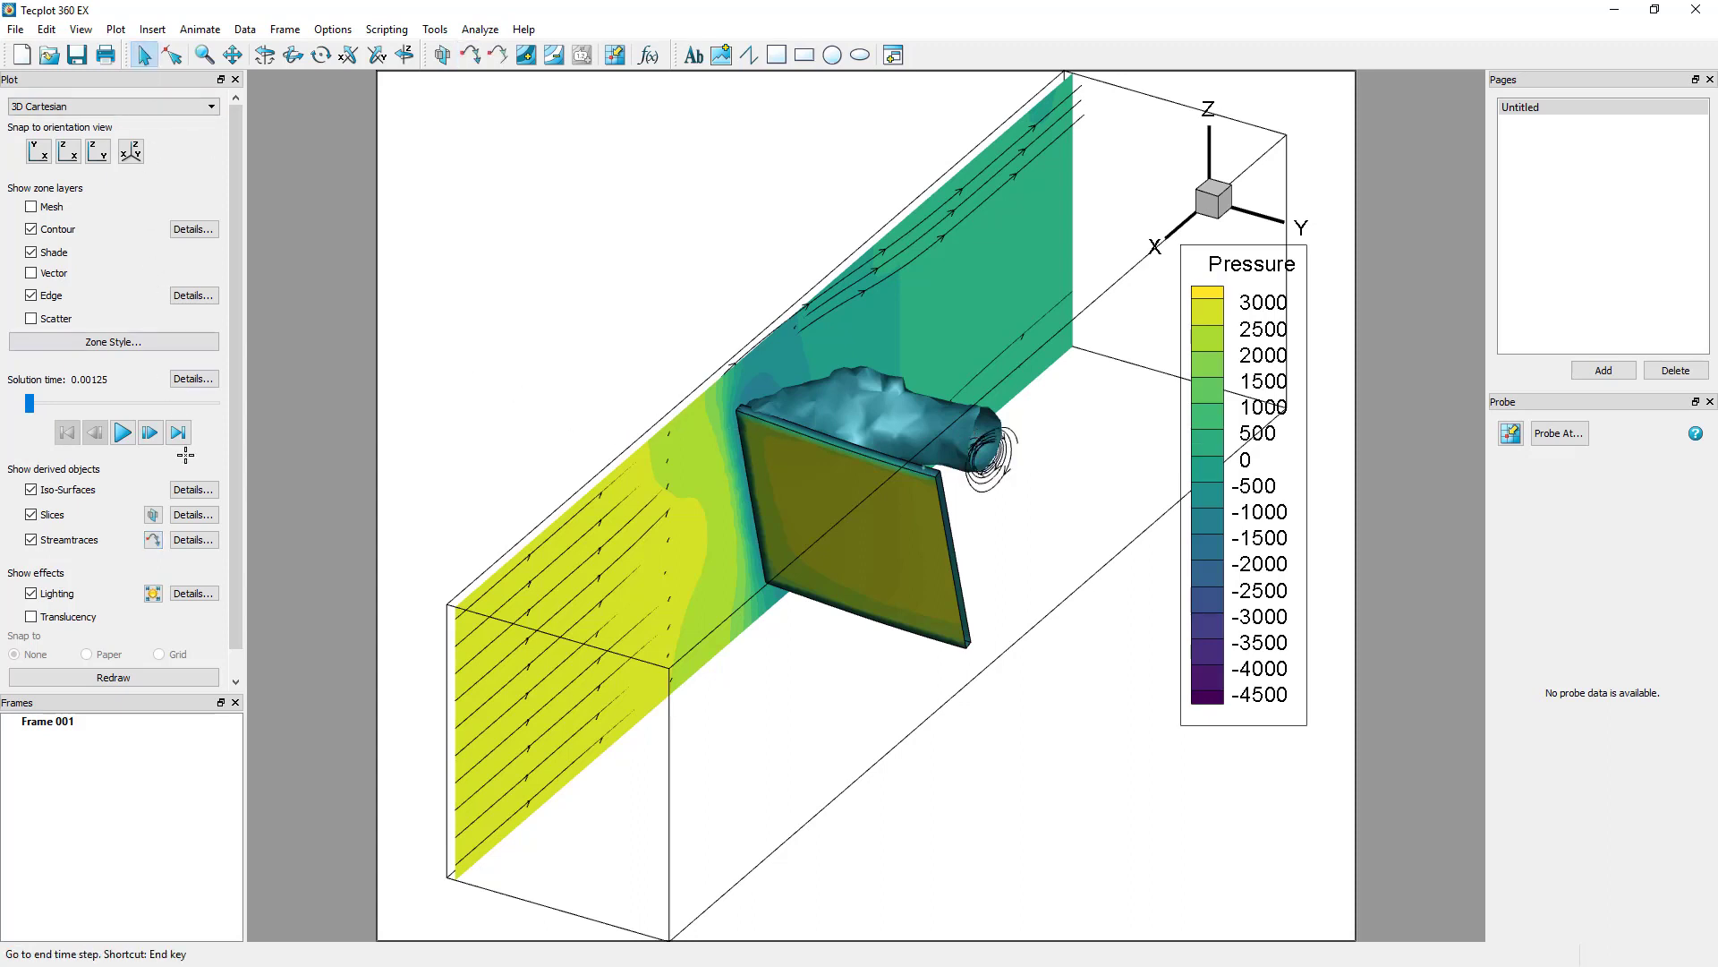
left_click(194, 540)
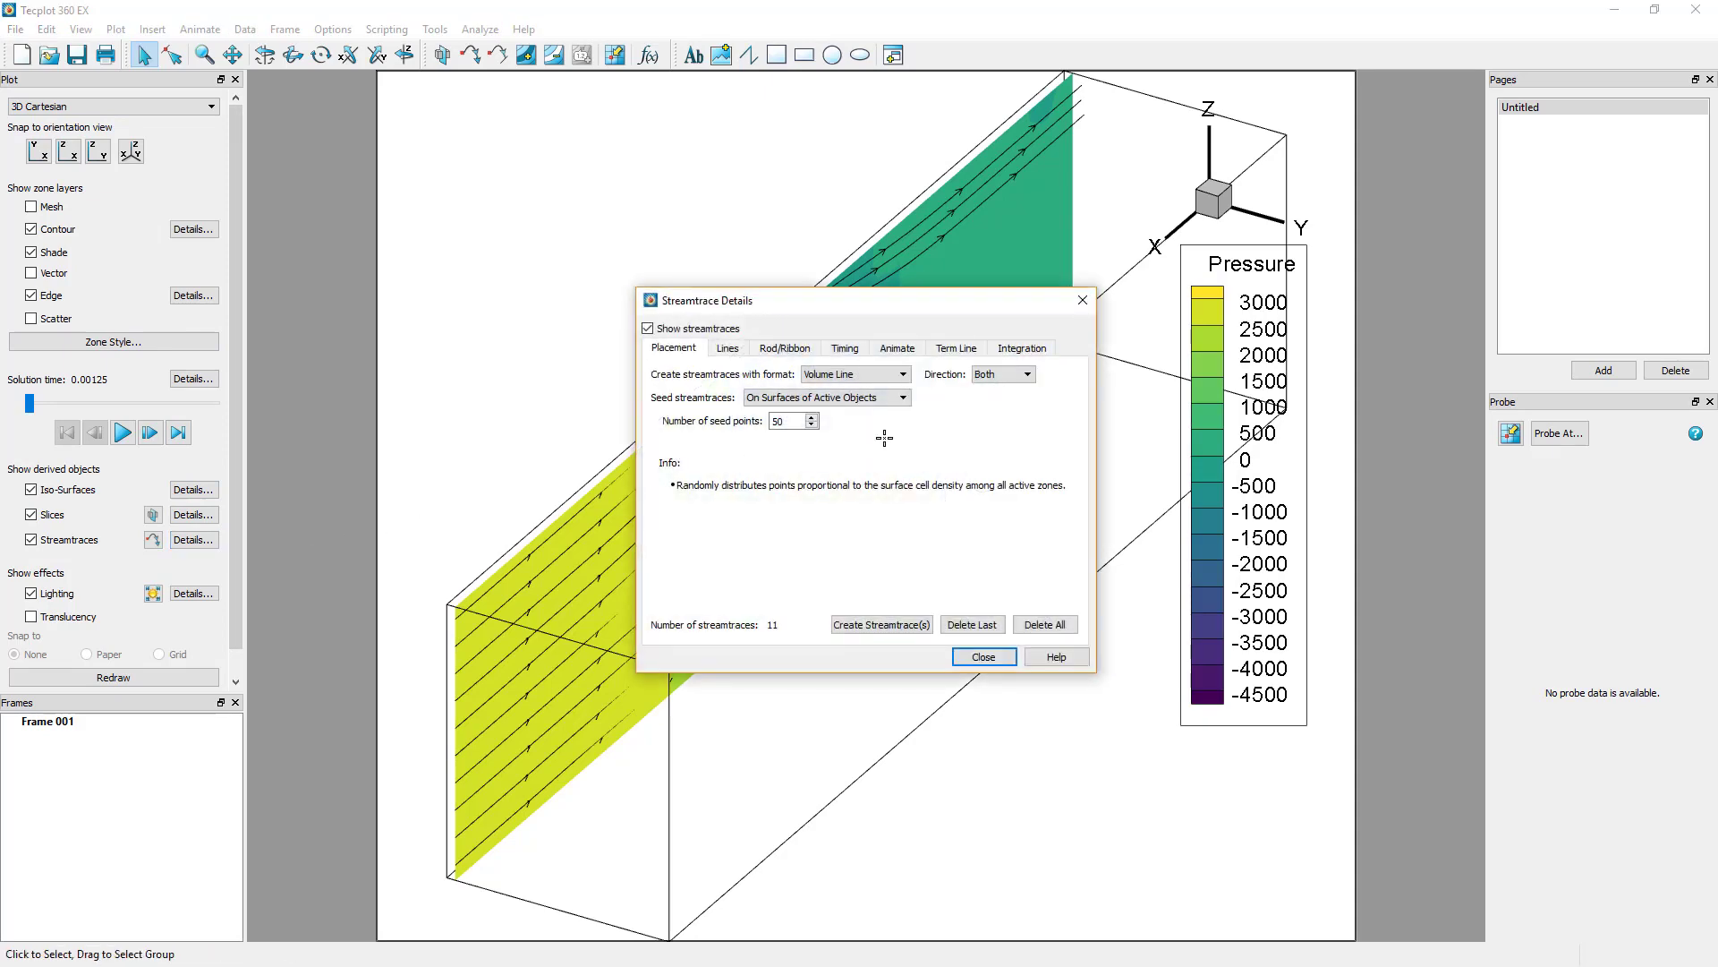
left_click(983, 656)
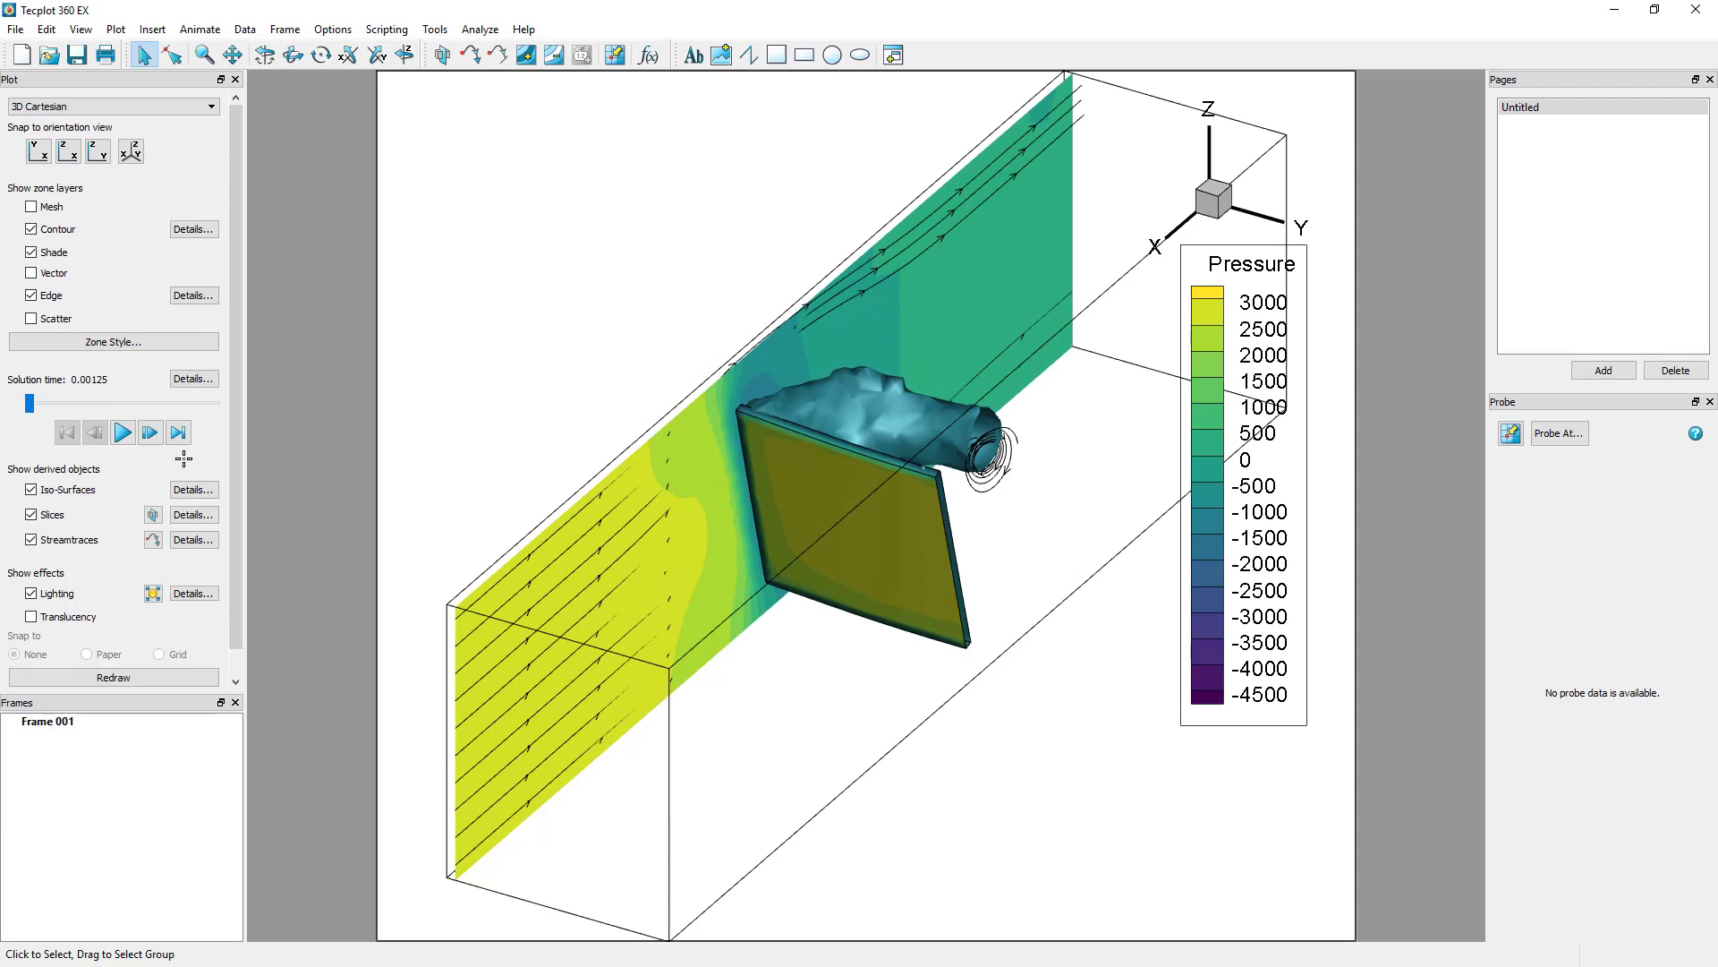
left_click(124, 433)
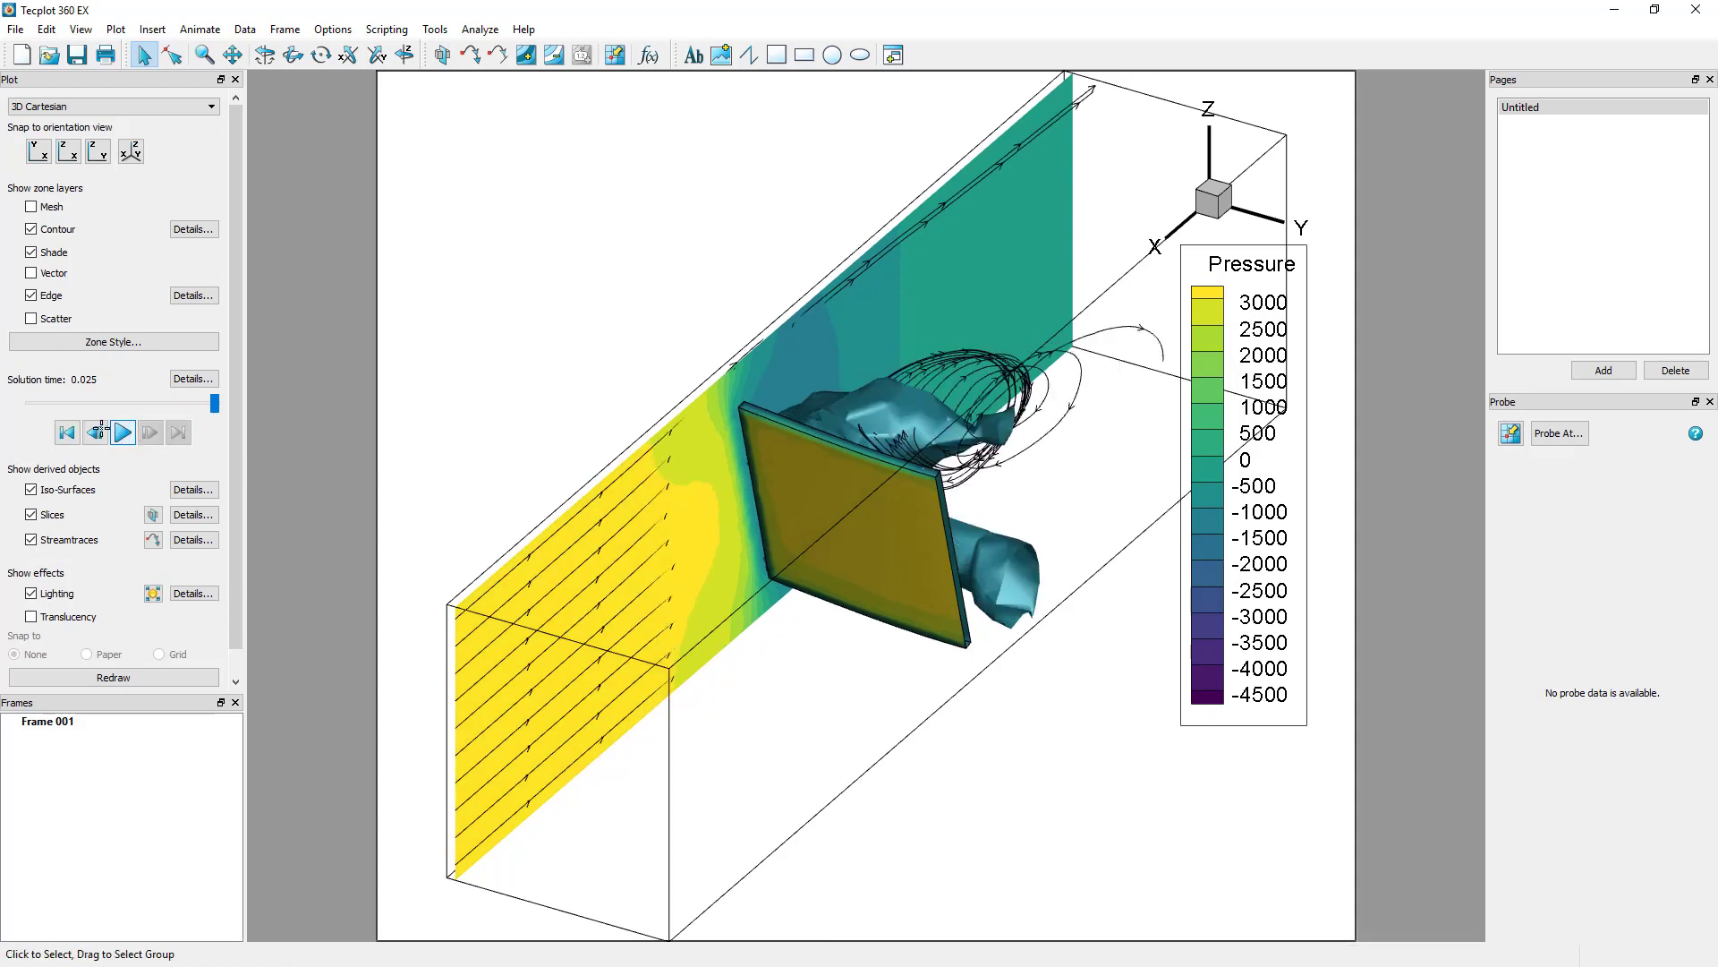
left_click(95, 432)
left_click(95, 432)
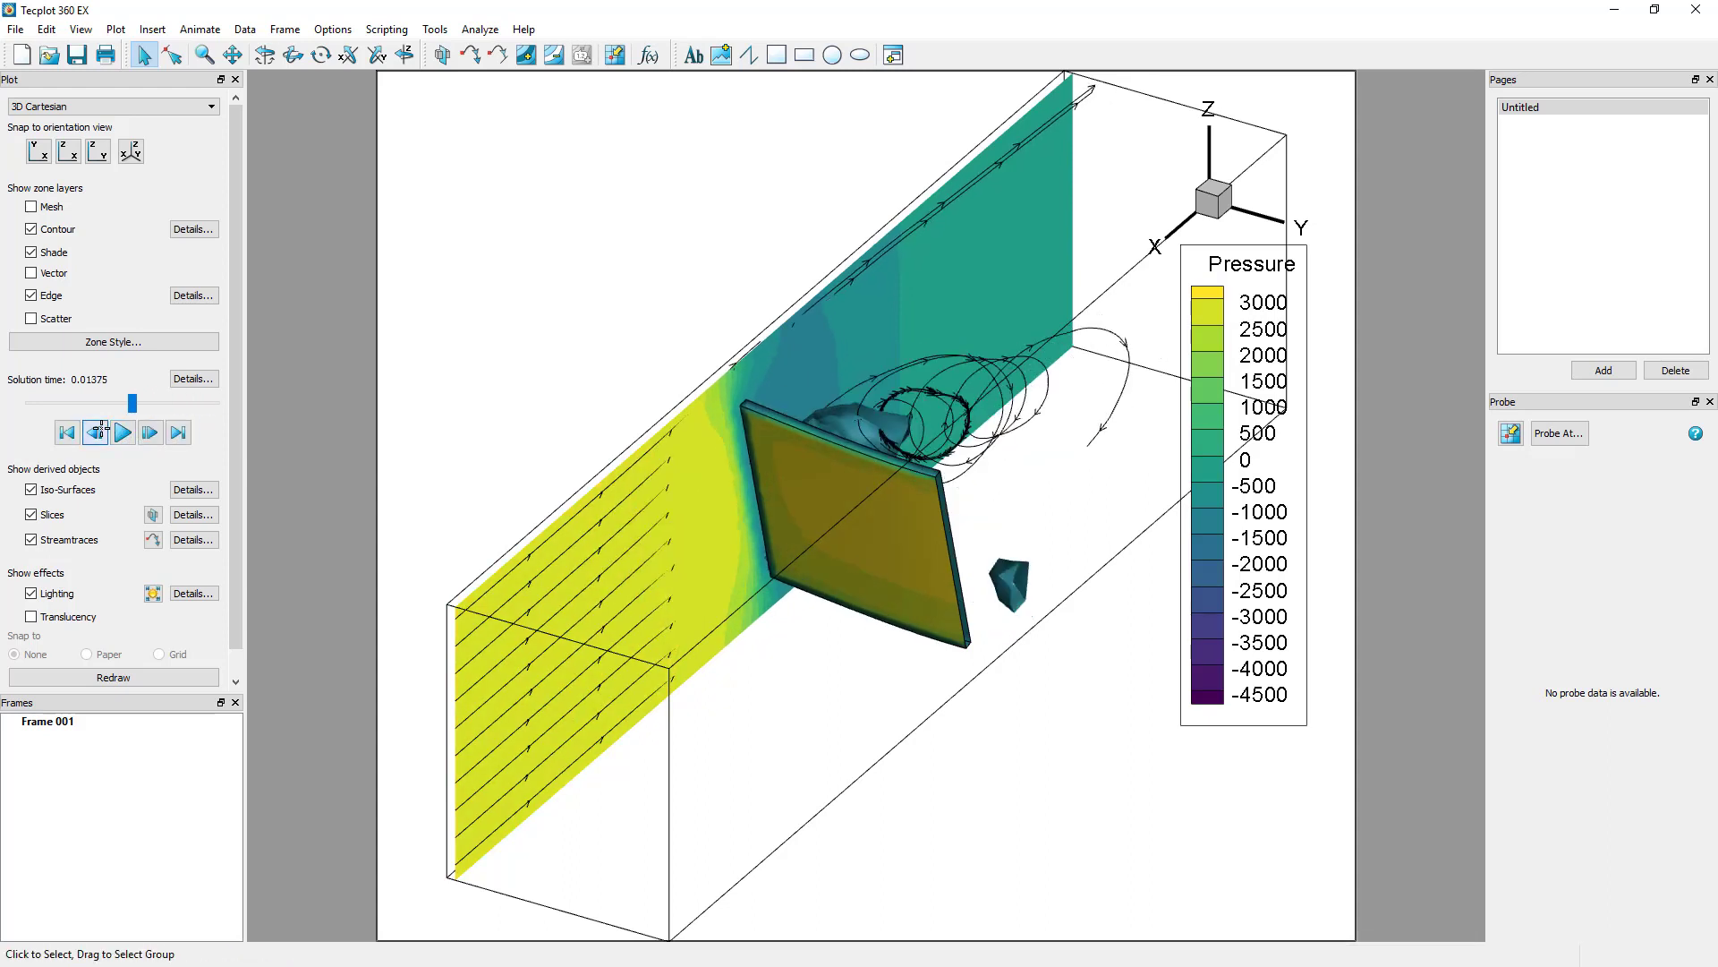
left_click(96, 433)
left_click(96, 432)
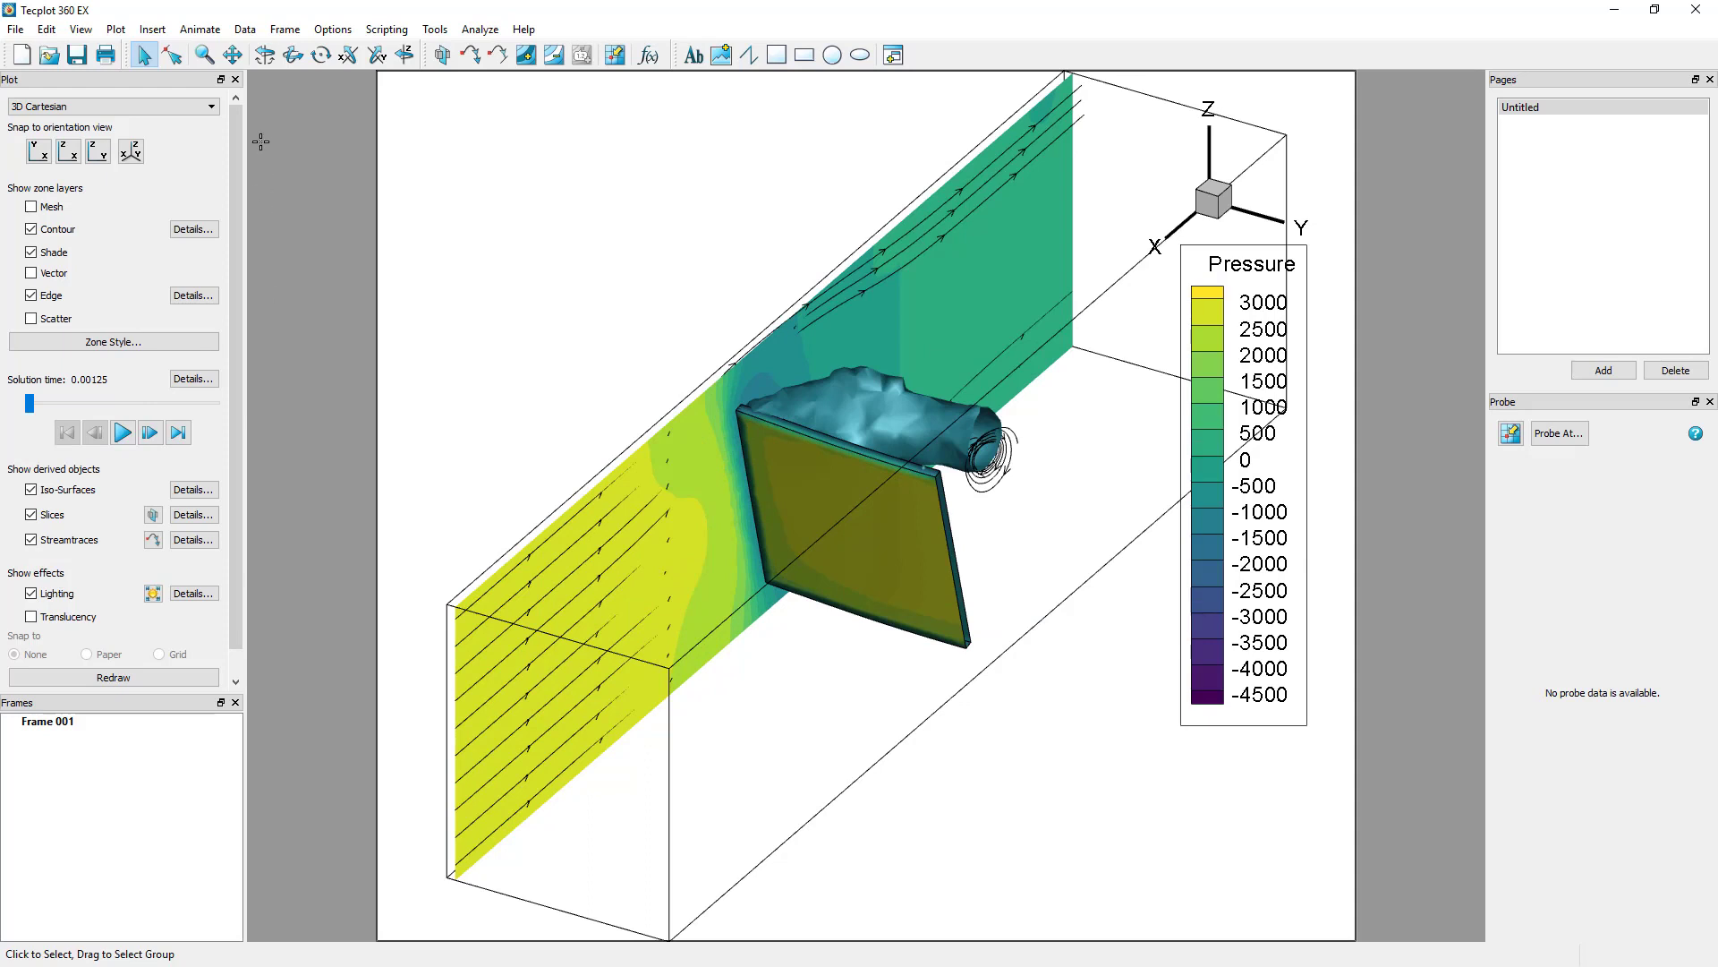
Extract the slices over all time steps into new zones via Data > Extract
left_click(245, 29)
mouse_move(273, 110)
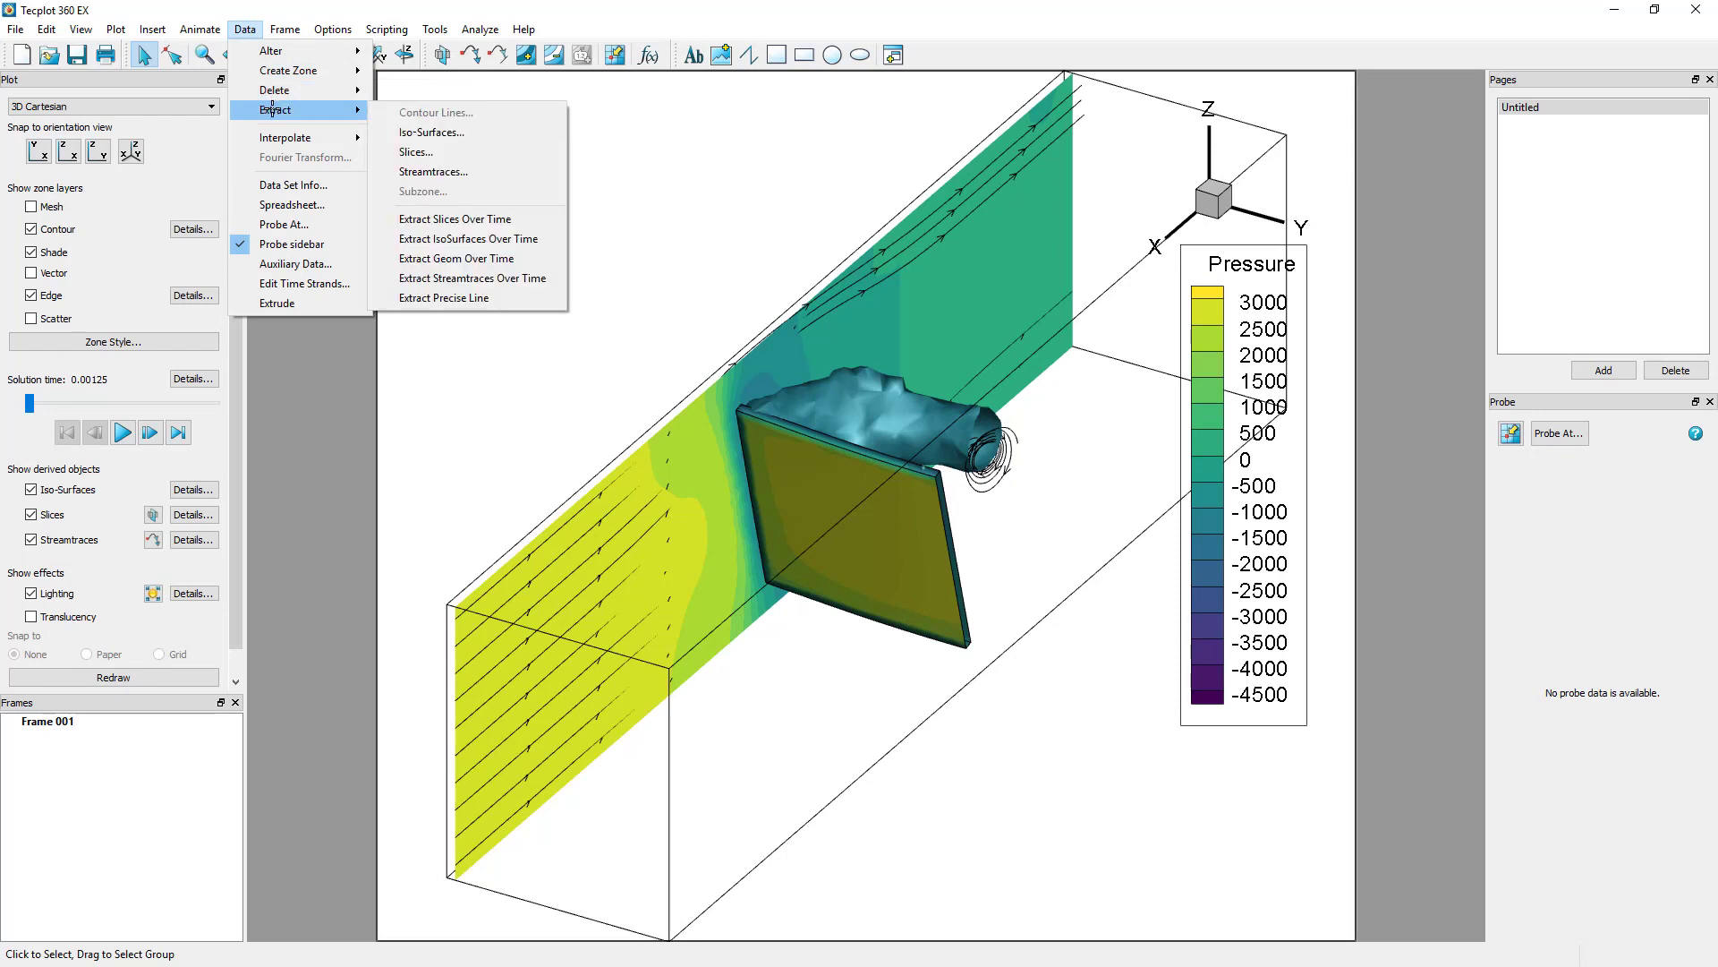
left_click(484, 219)
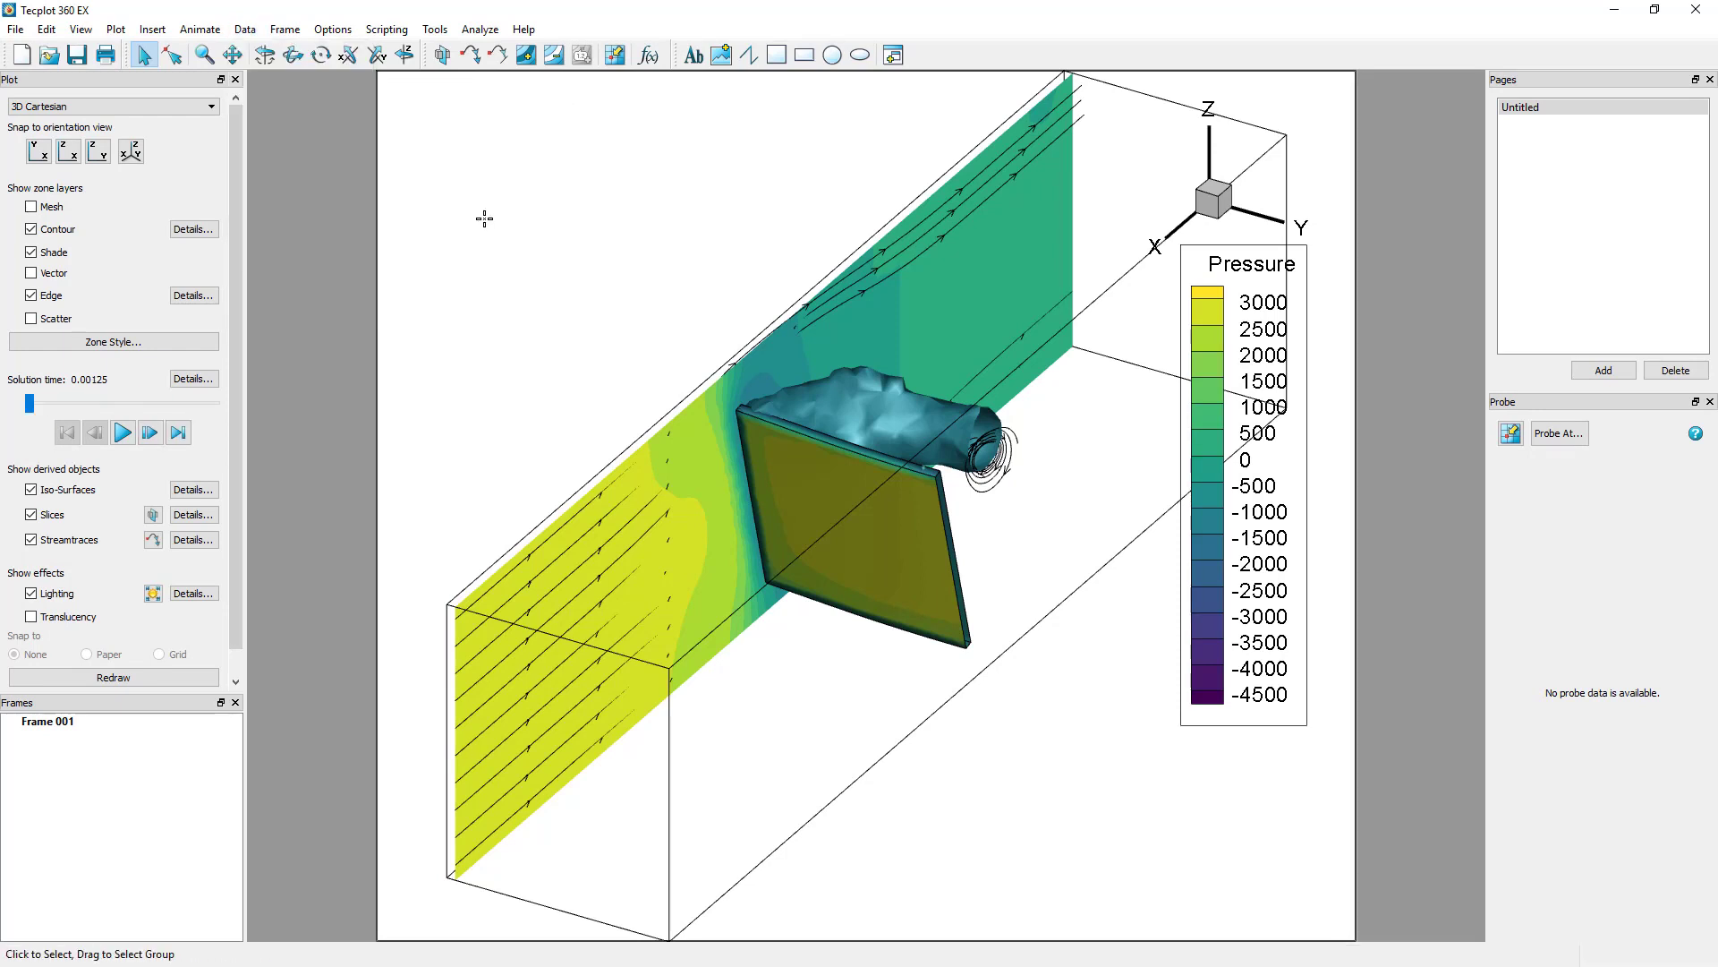
Check in Zone Style that the new zone 10 is listed
left_click(125, 341)
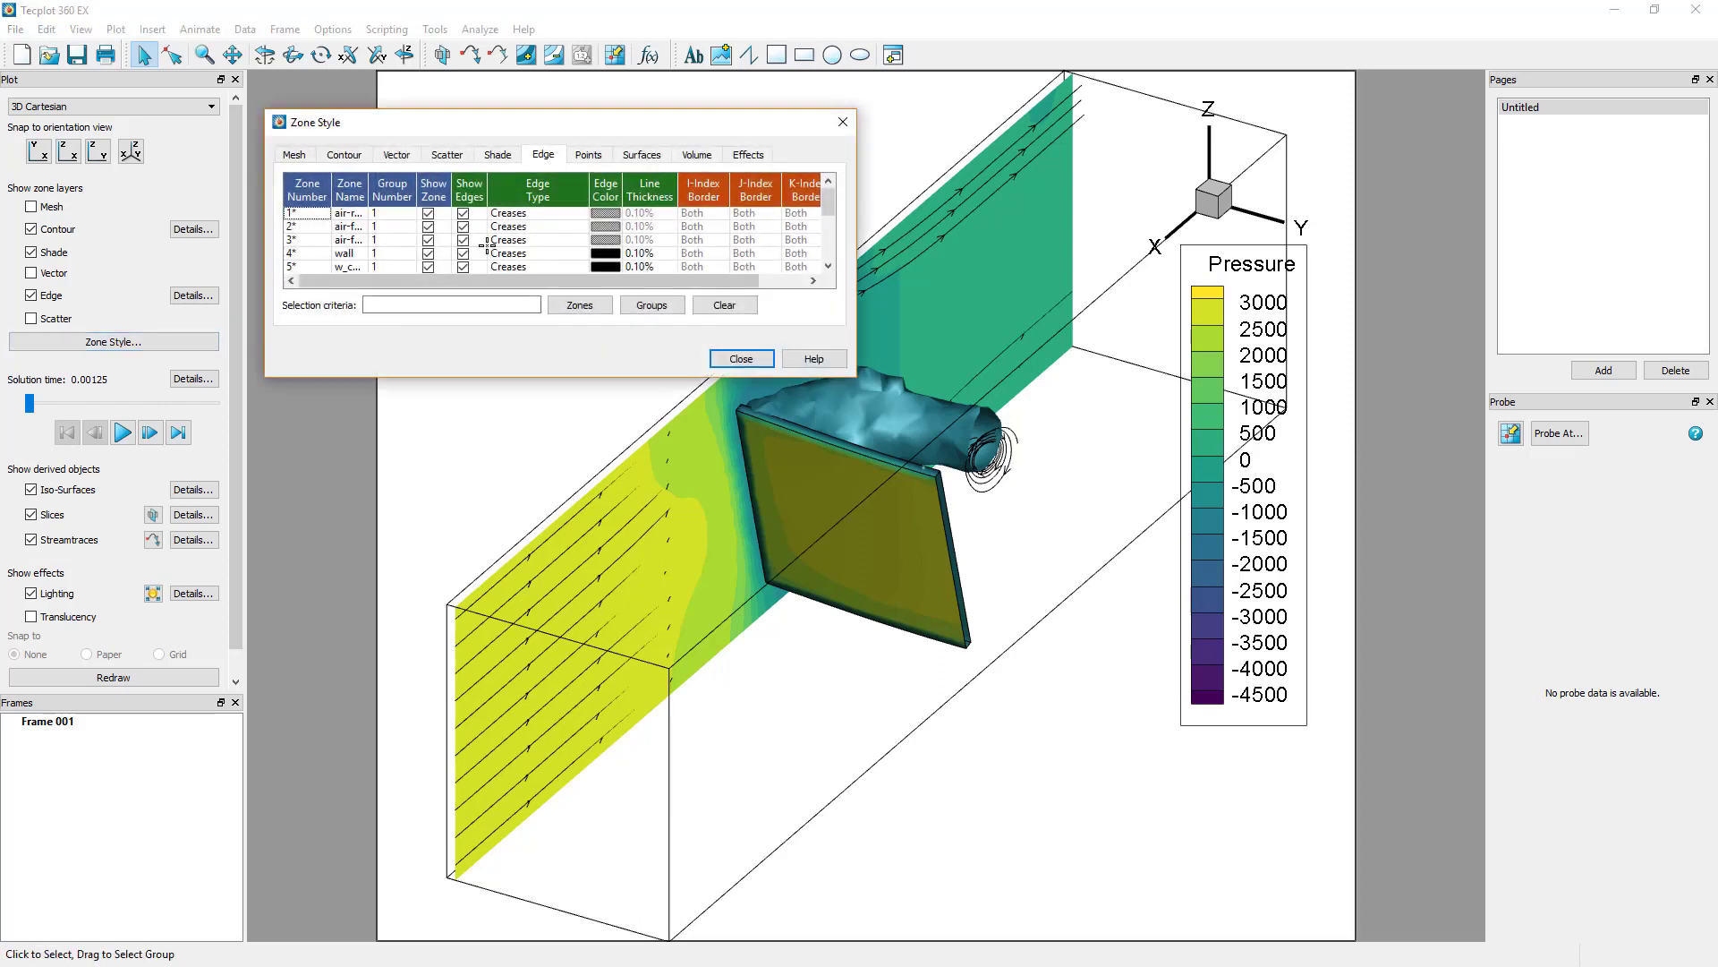
scroll(486, 241, "down", 2)
left_click(322, 266)
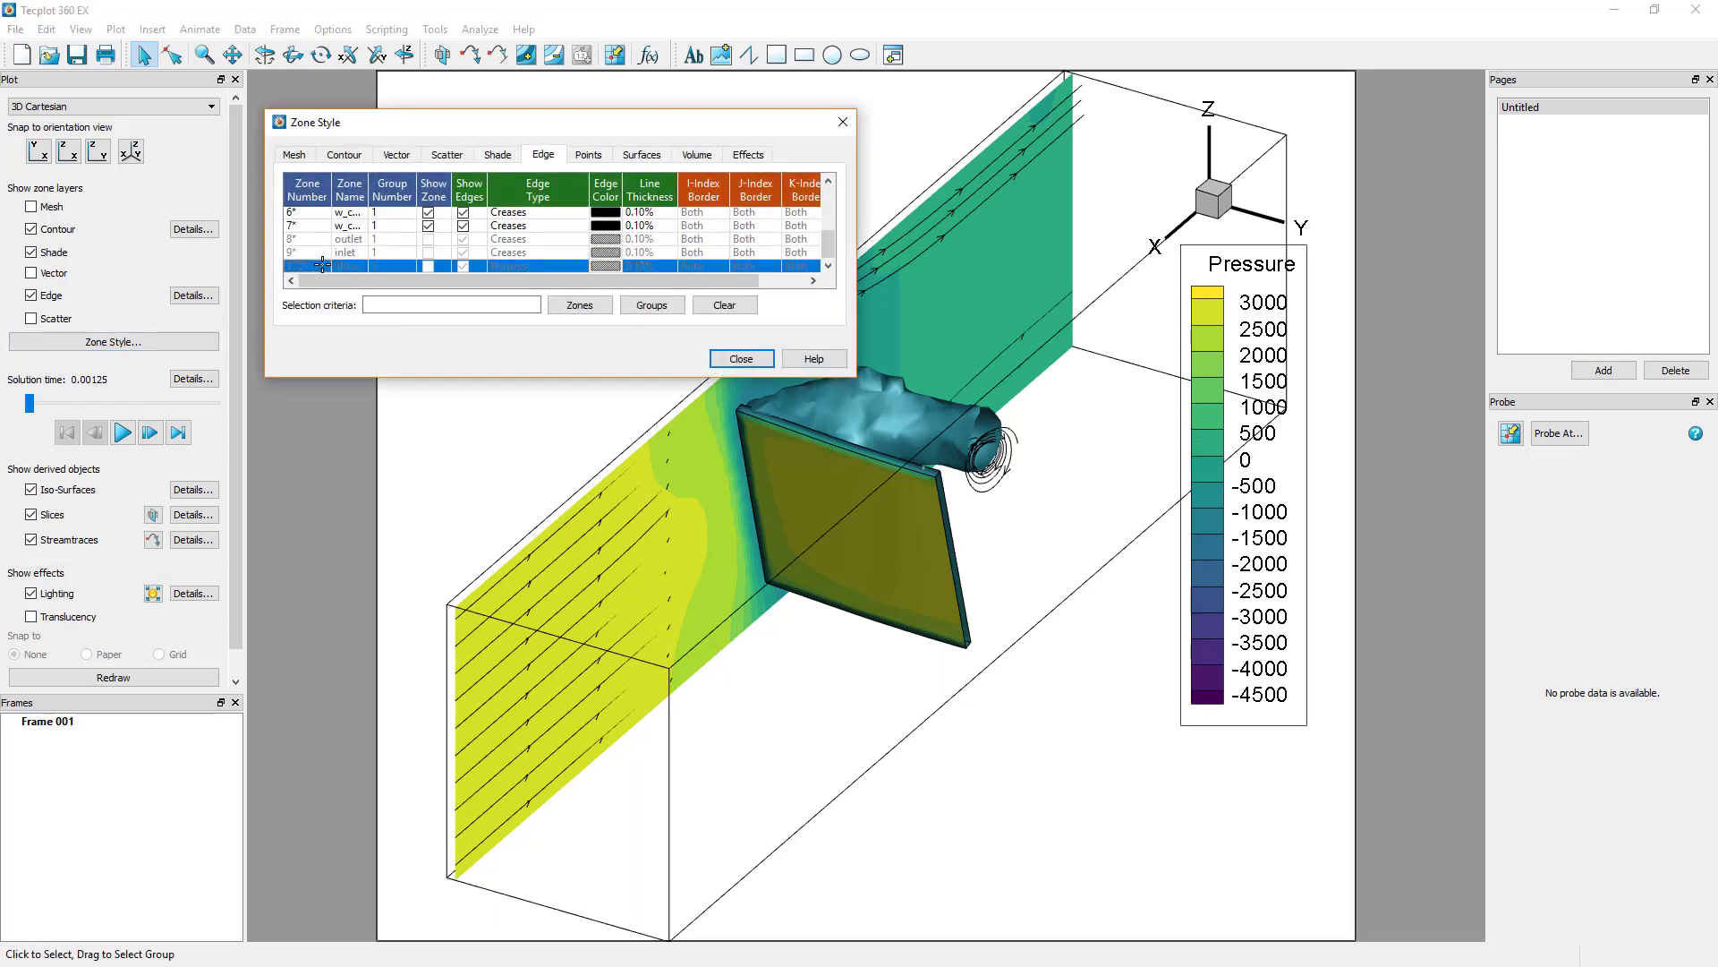
left_click(741, 358)
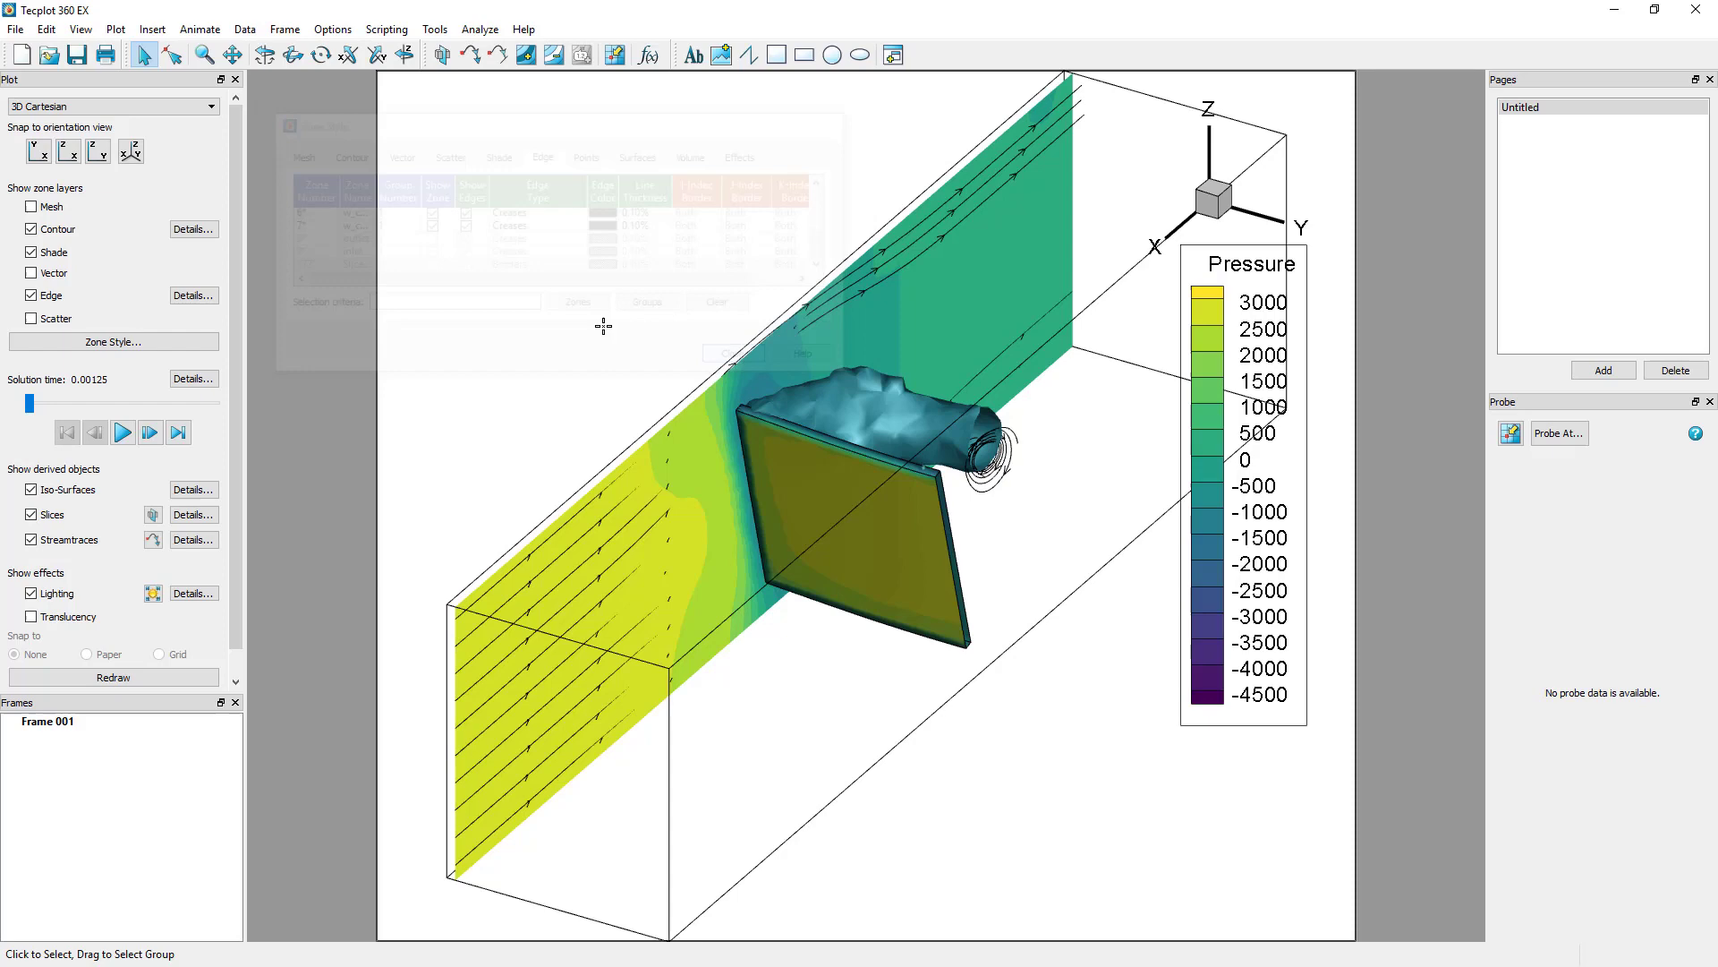
Save the current frame style as 3dplotview.sty
left_click(292, 30)
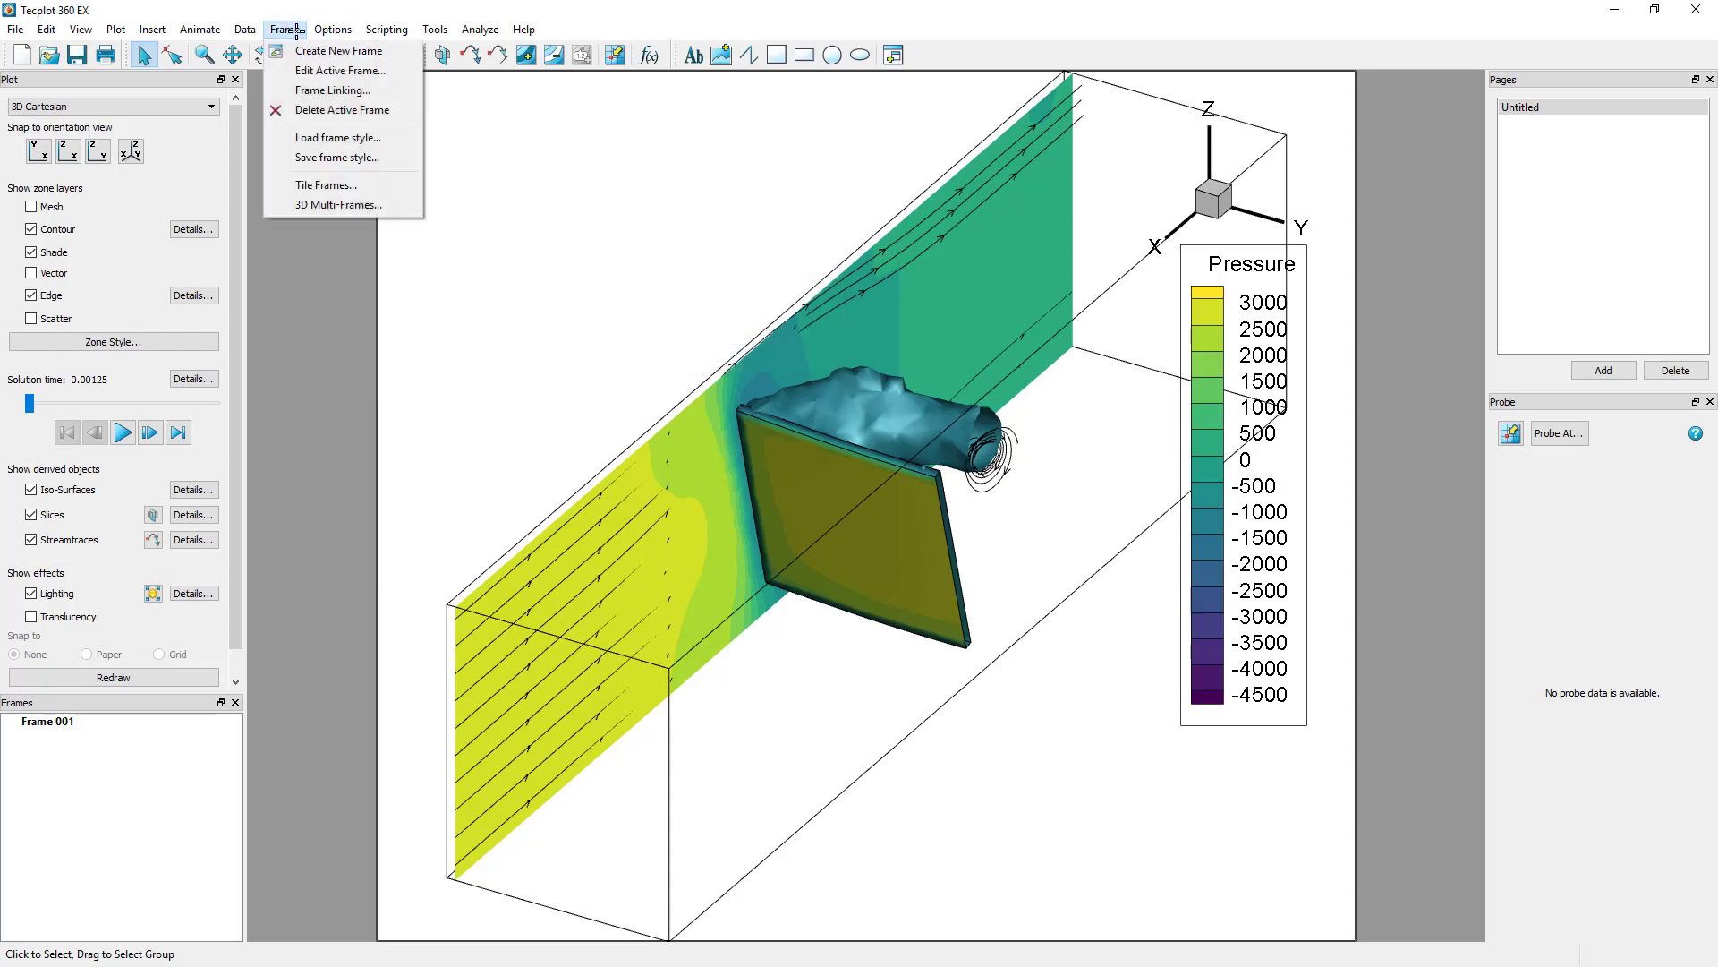
left_click(326, 157)
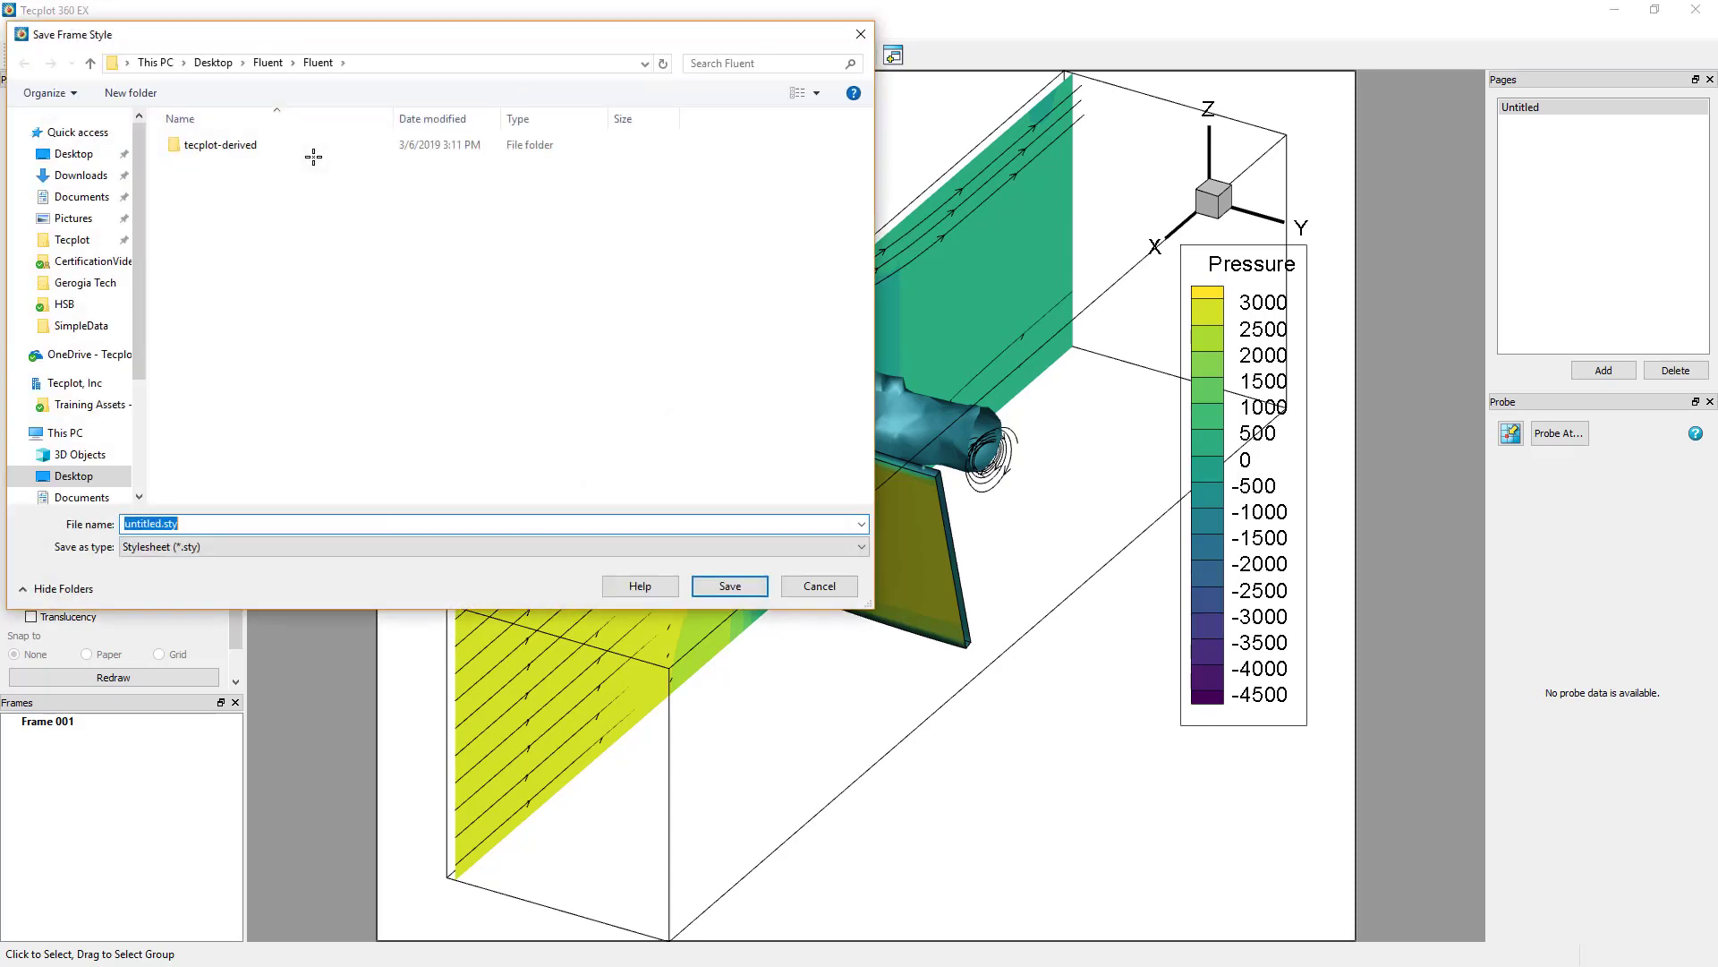
type("3dplotview.")
key("Return")
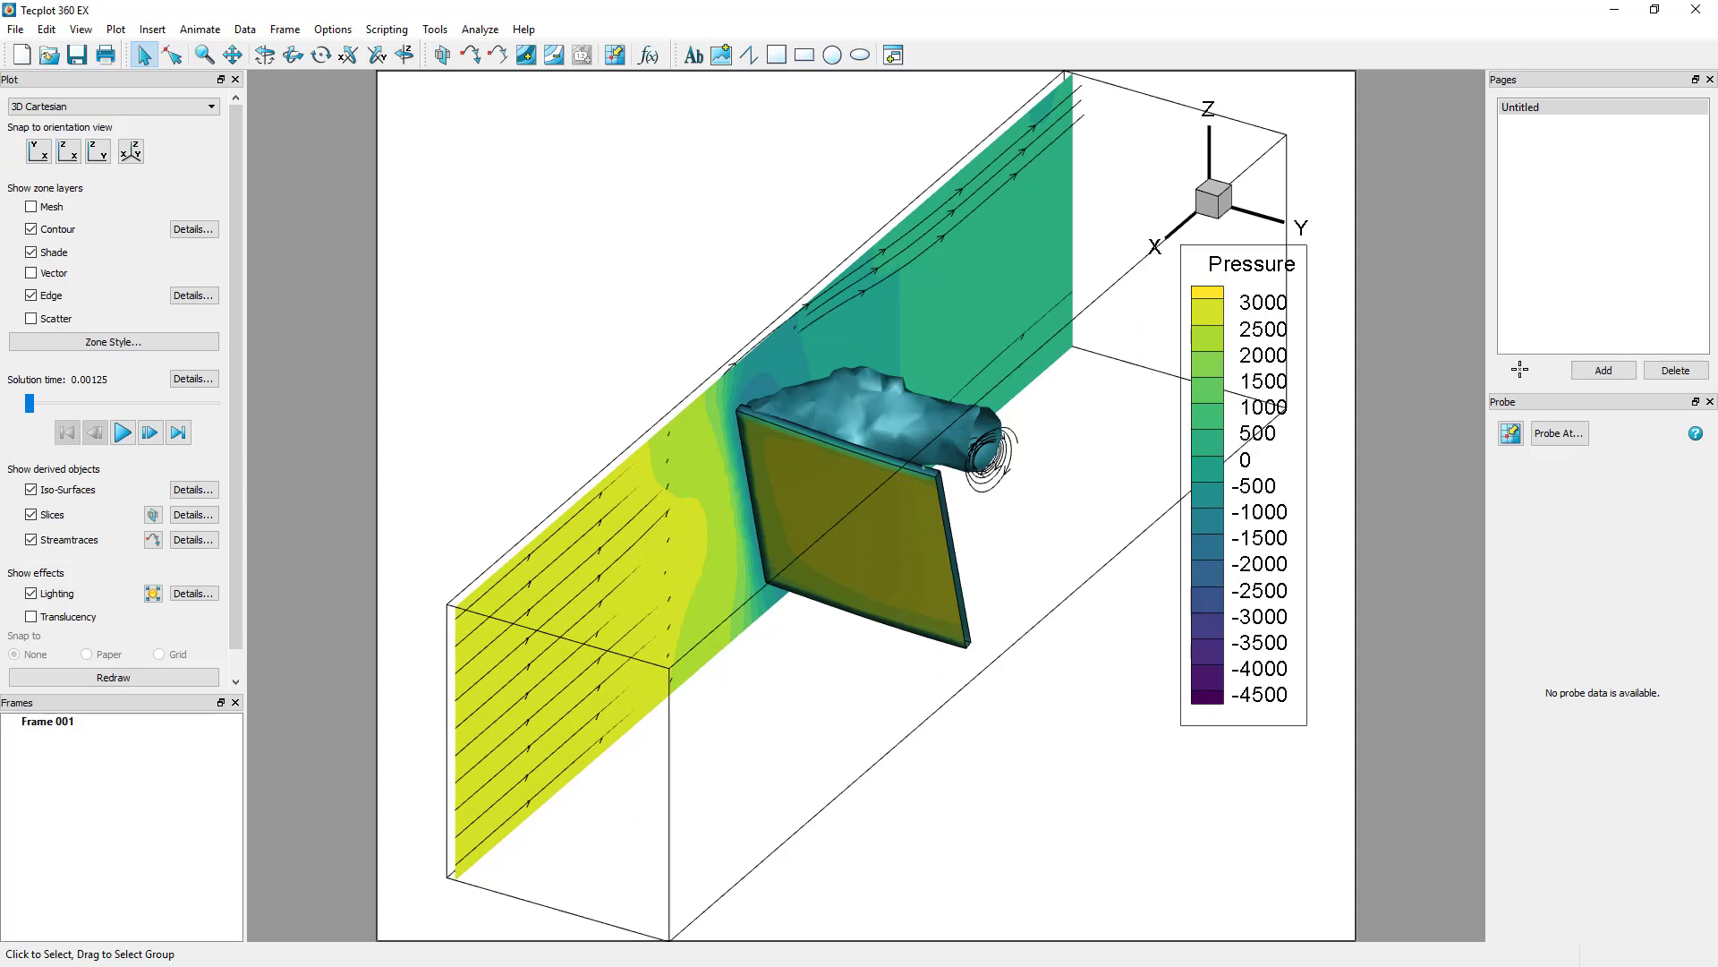
Add a second blank page in the Pages panel
left_click(1579, 370)
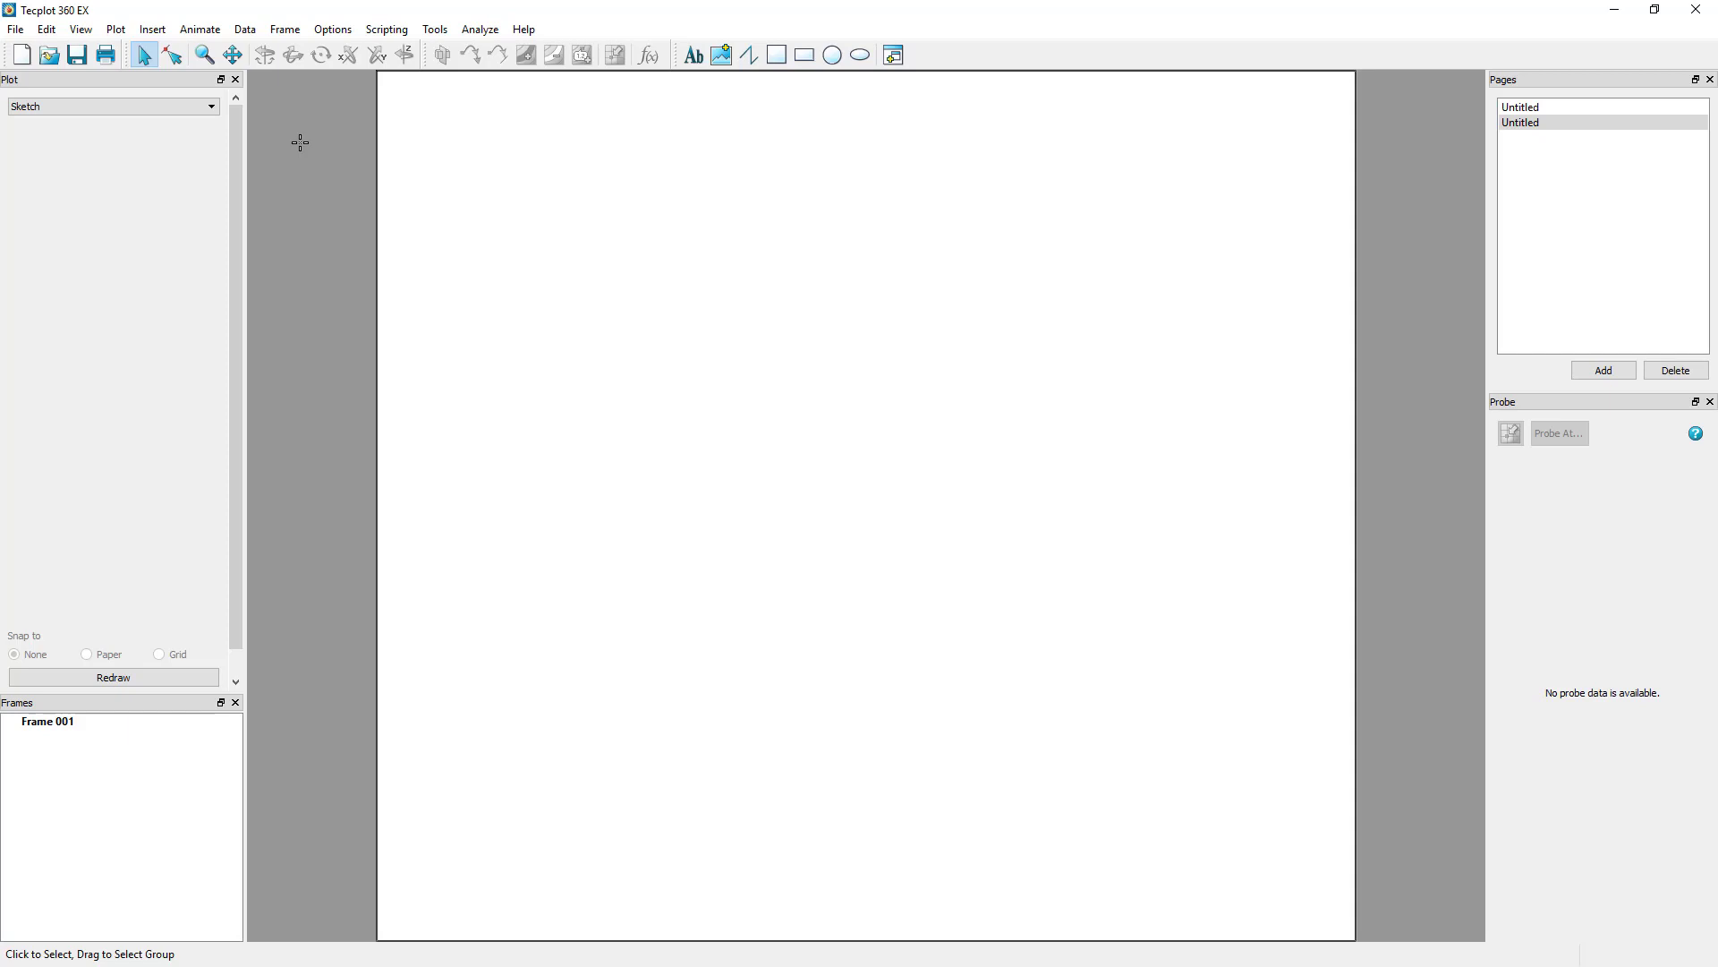
left_click(88, 30)
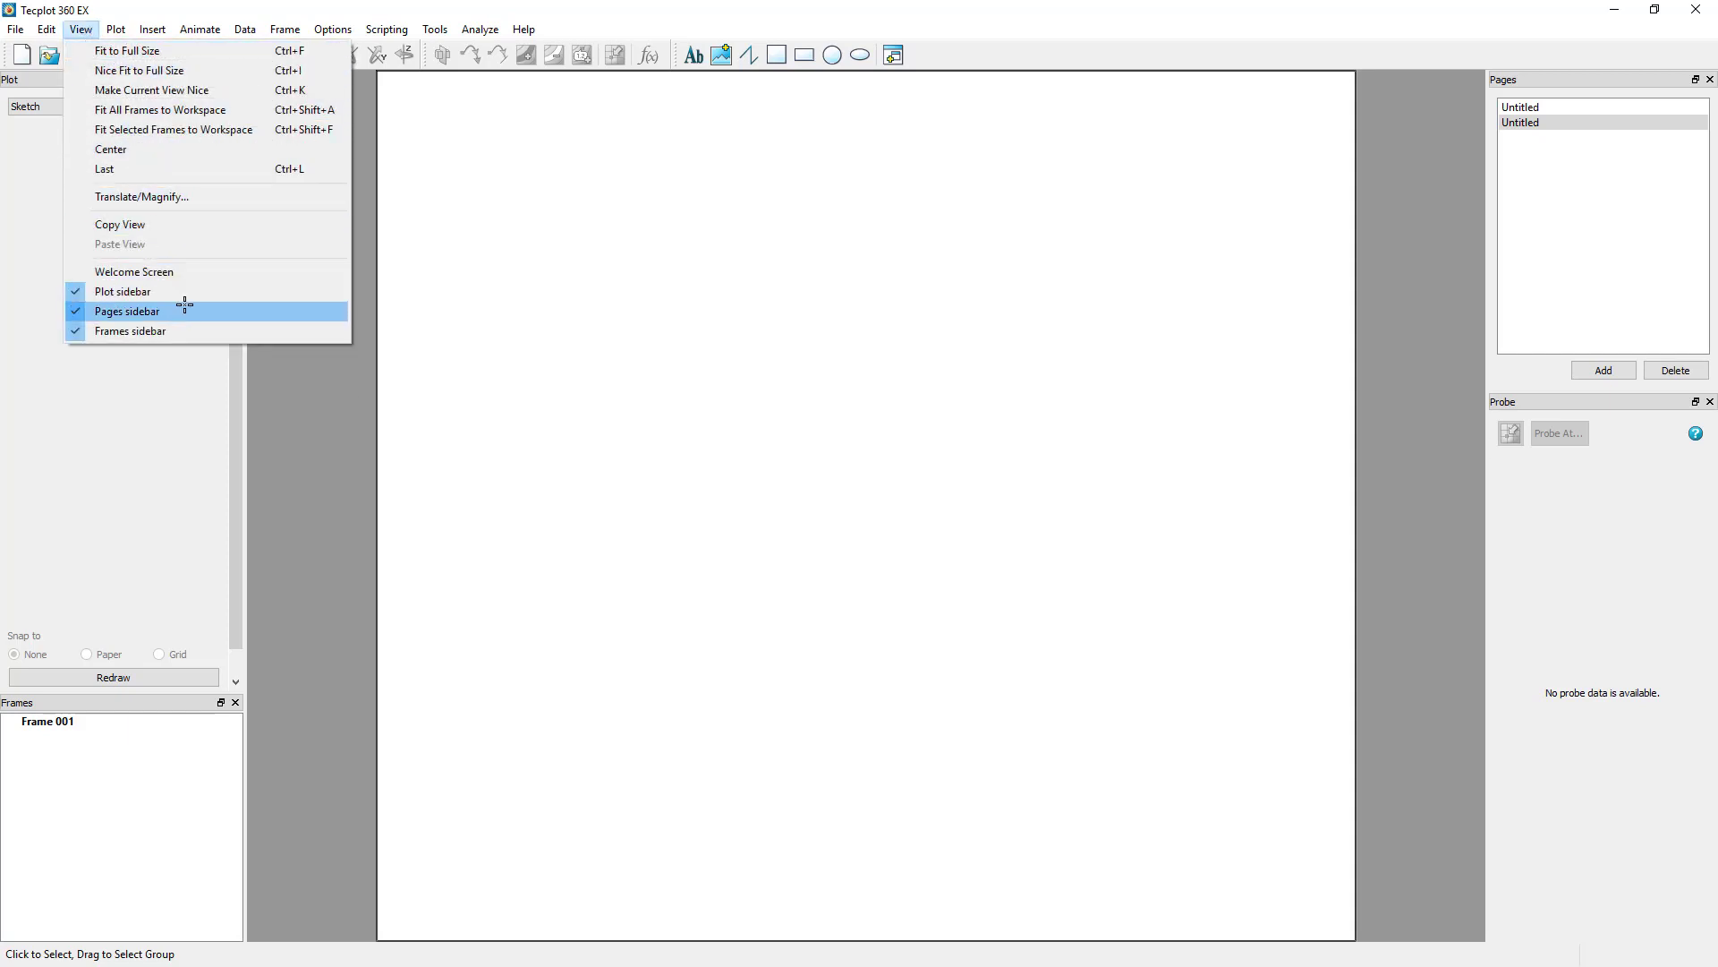
left_click(1608, 185)
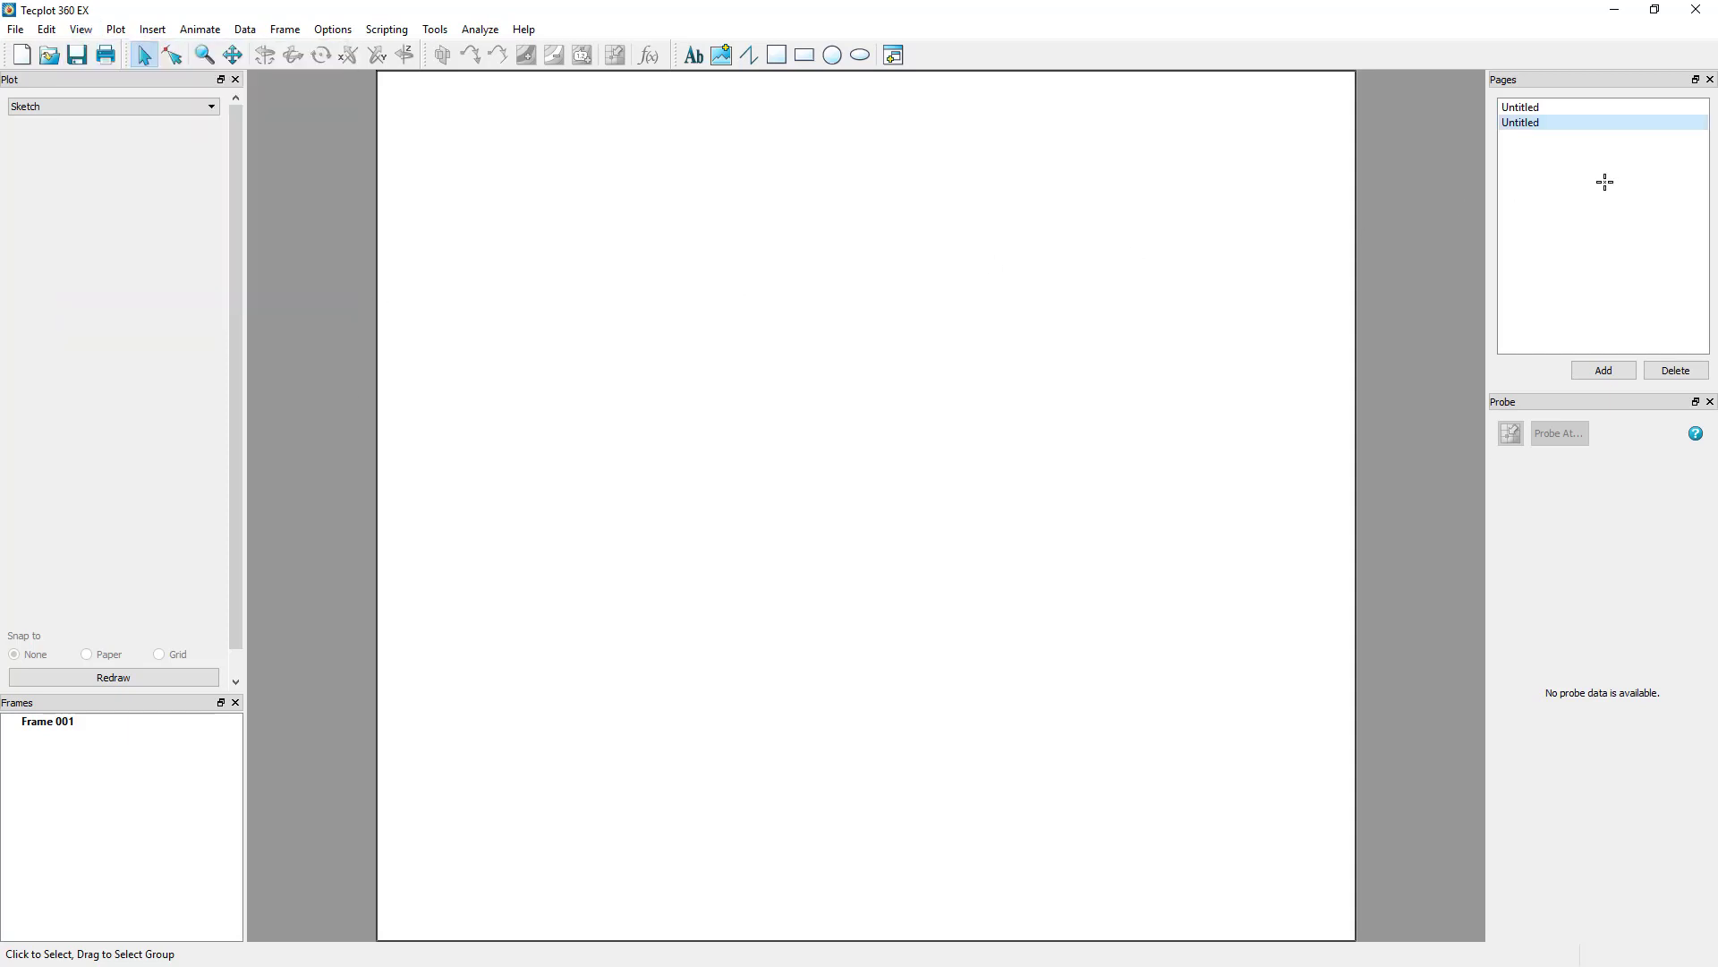
Rename the two pages '3D Overview' and '3D/2D/XY line plots'
double_click(1522, 107)
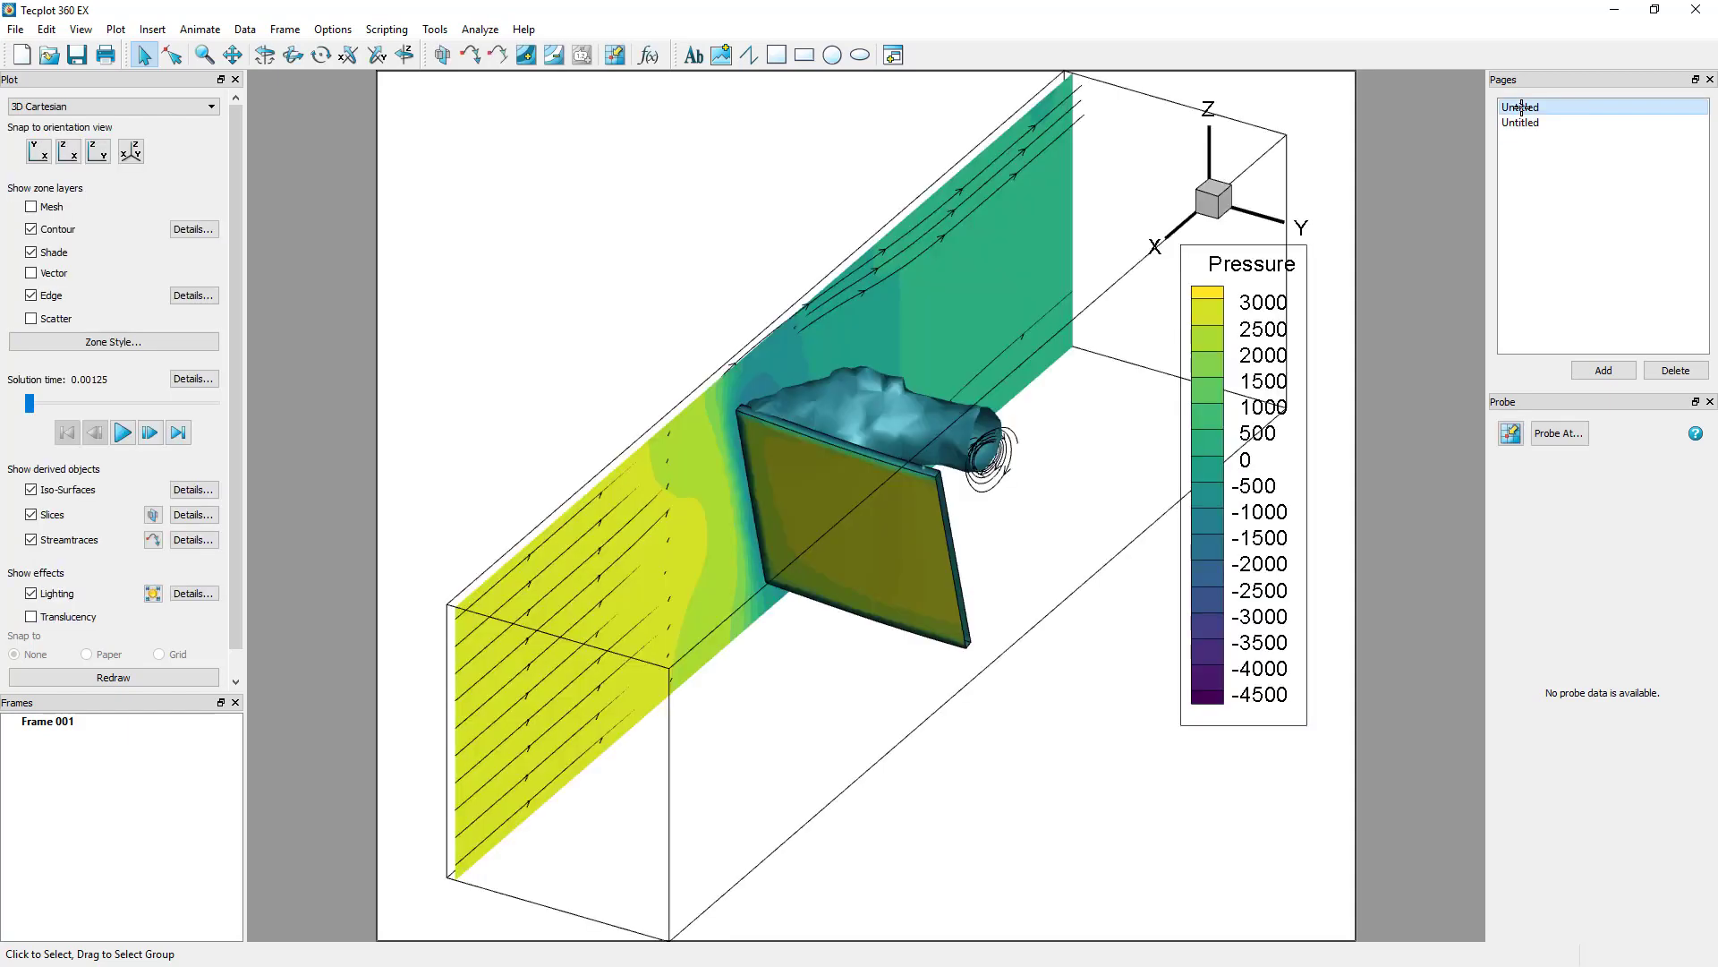
type("3D Overview")
key("Return")
double_click(1521, 123)
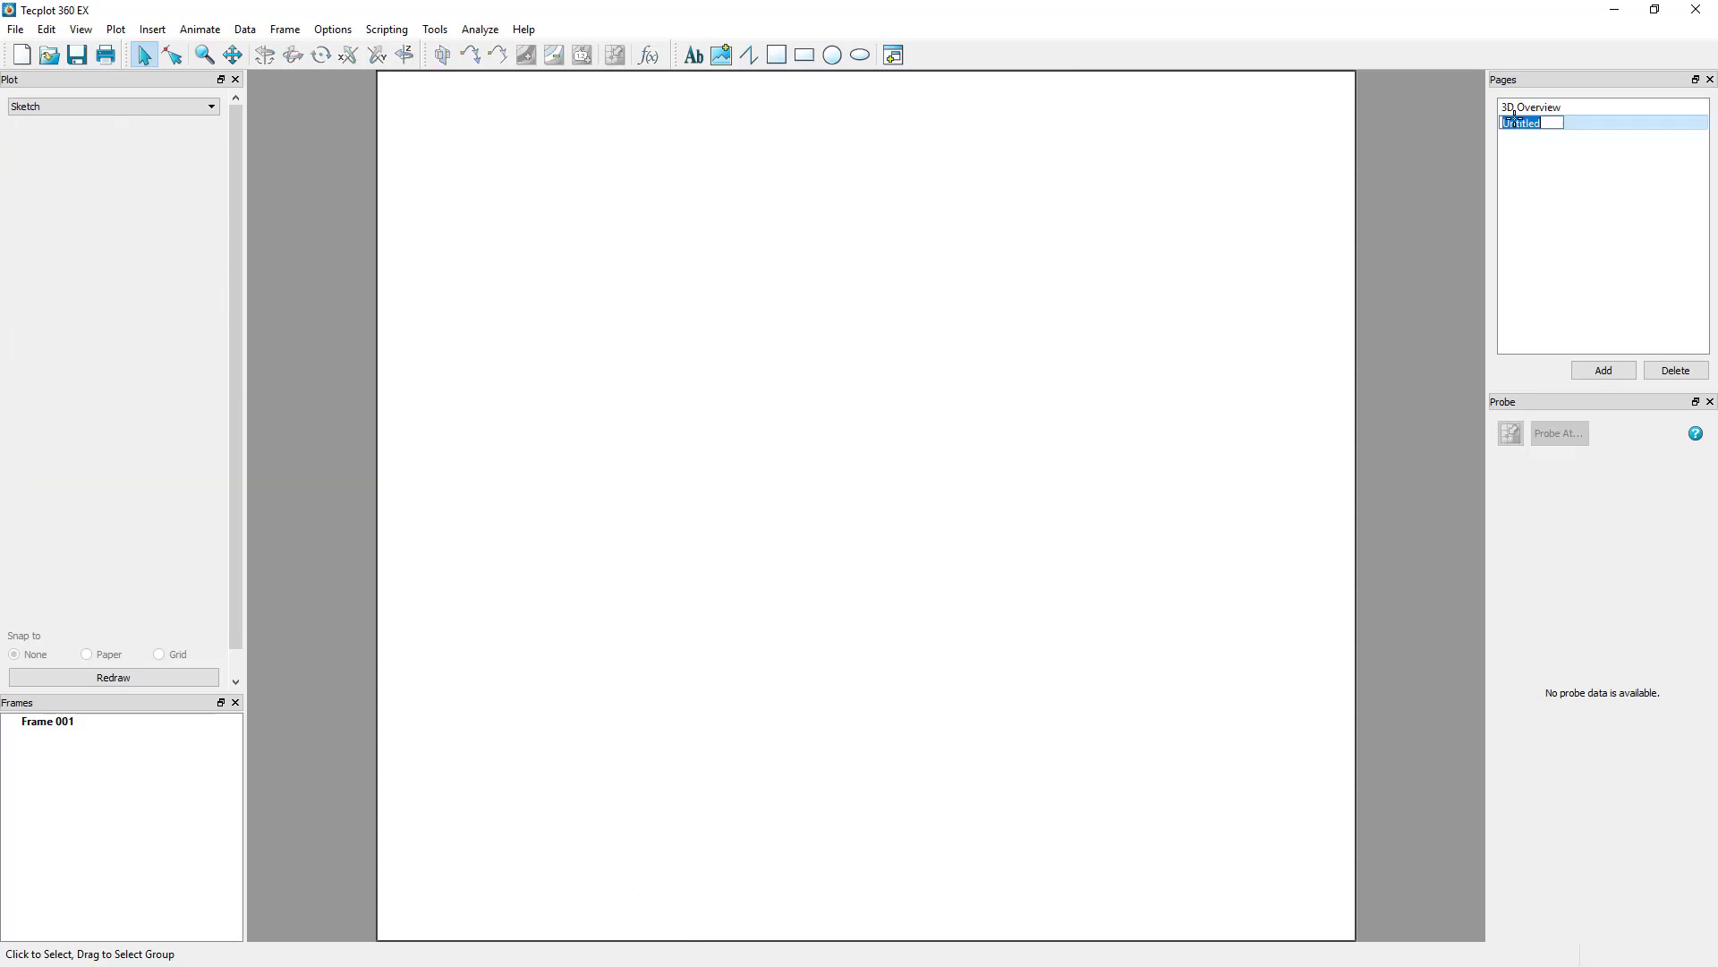
type("3D/2D/XY line plots")
key("Return")
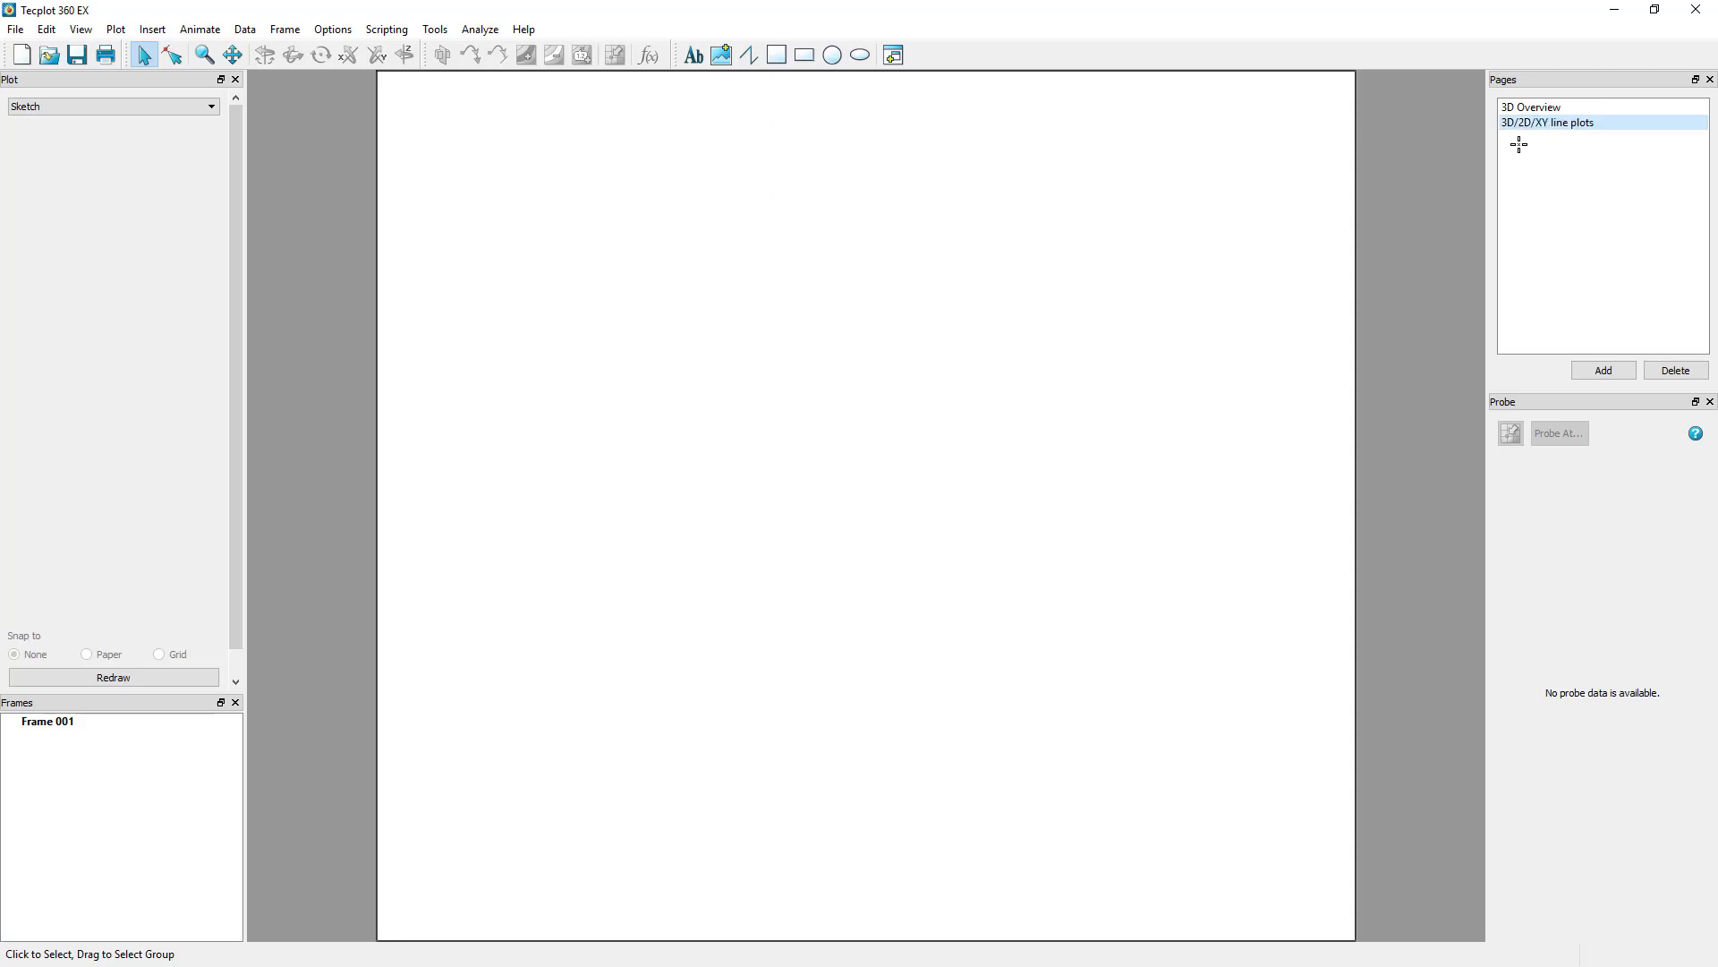
left_click(1429, 160)
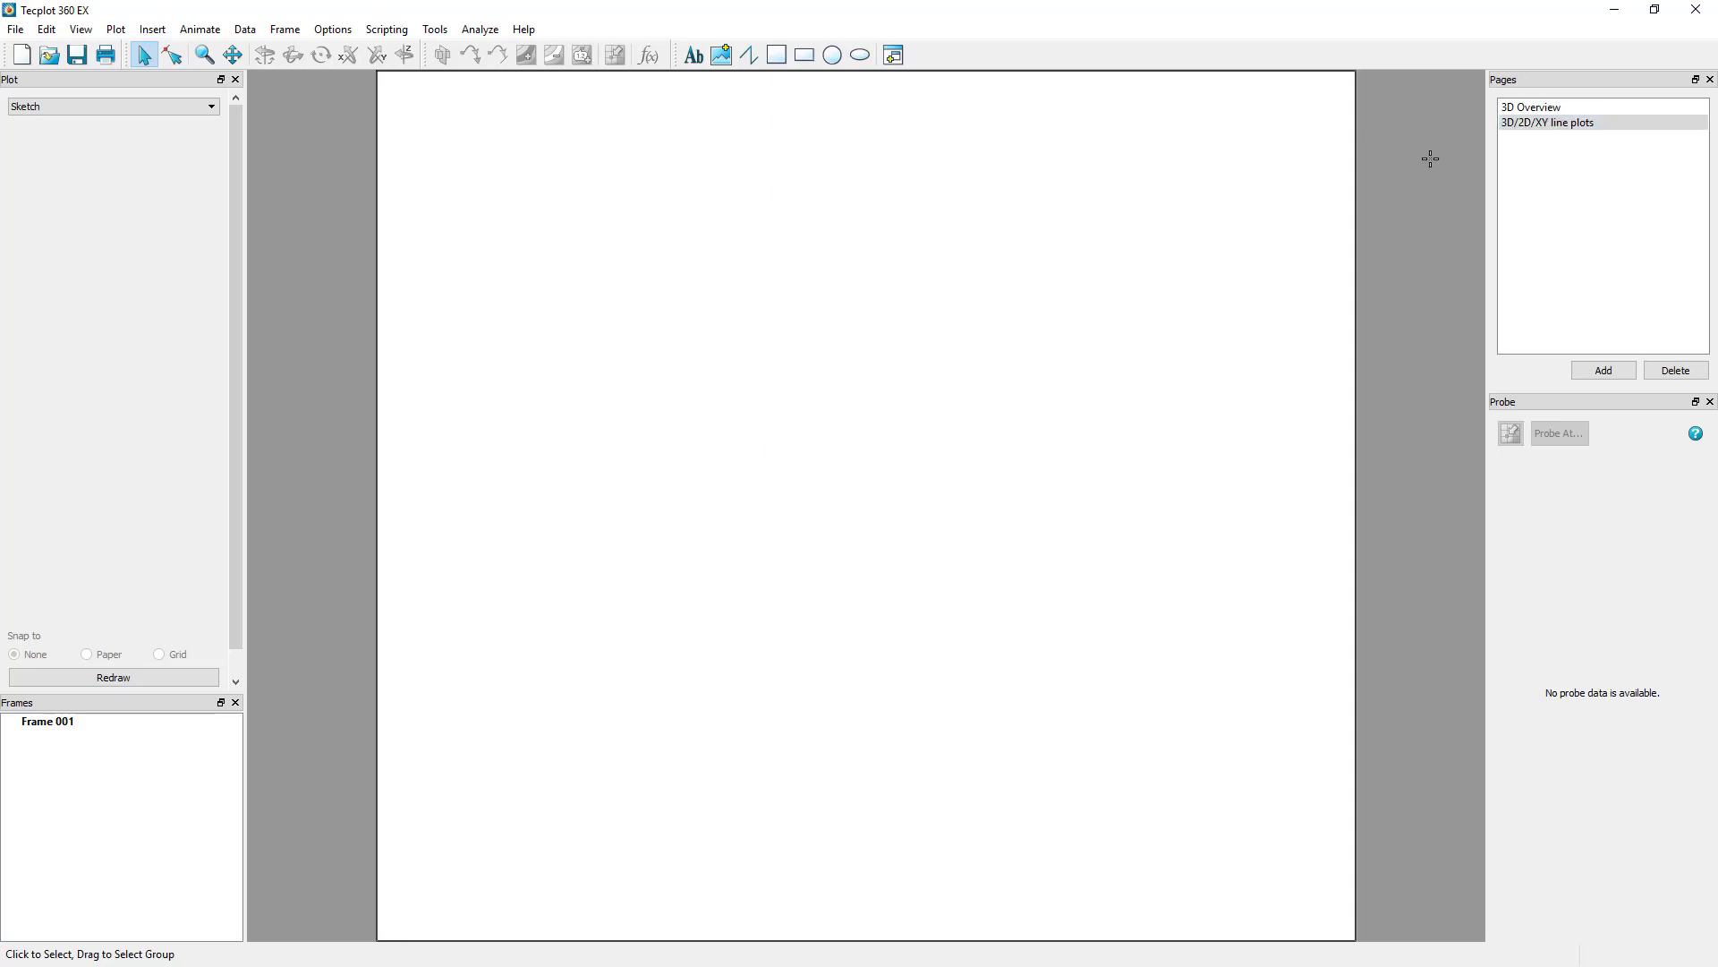
Set the frame to 3D Cartesian and load the 3dplotview.sty frame style
left_click(211, 106)
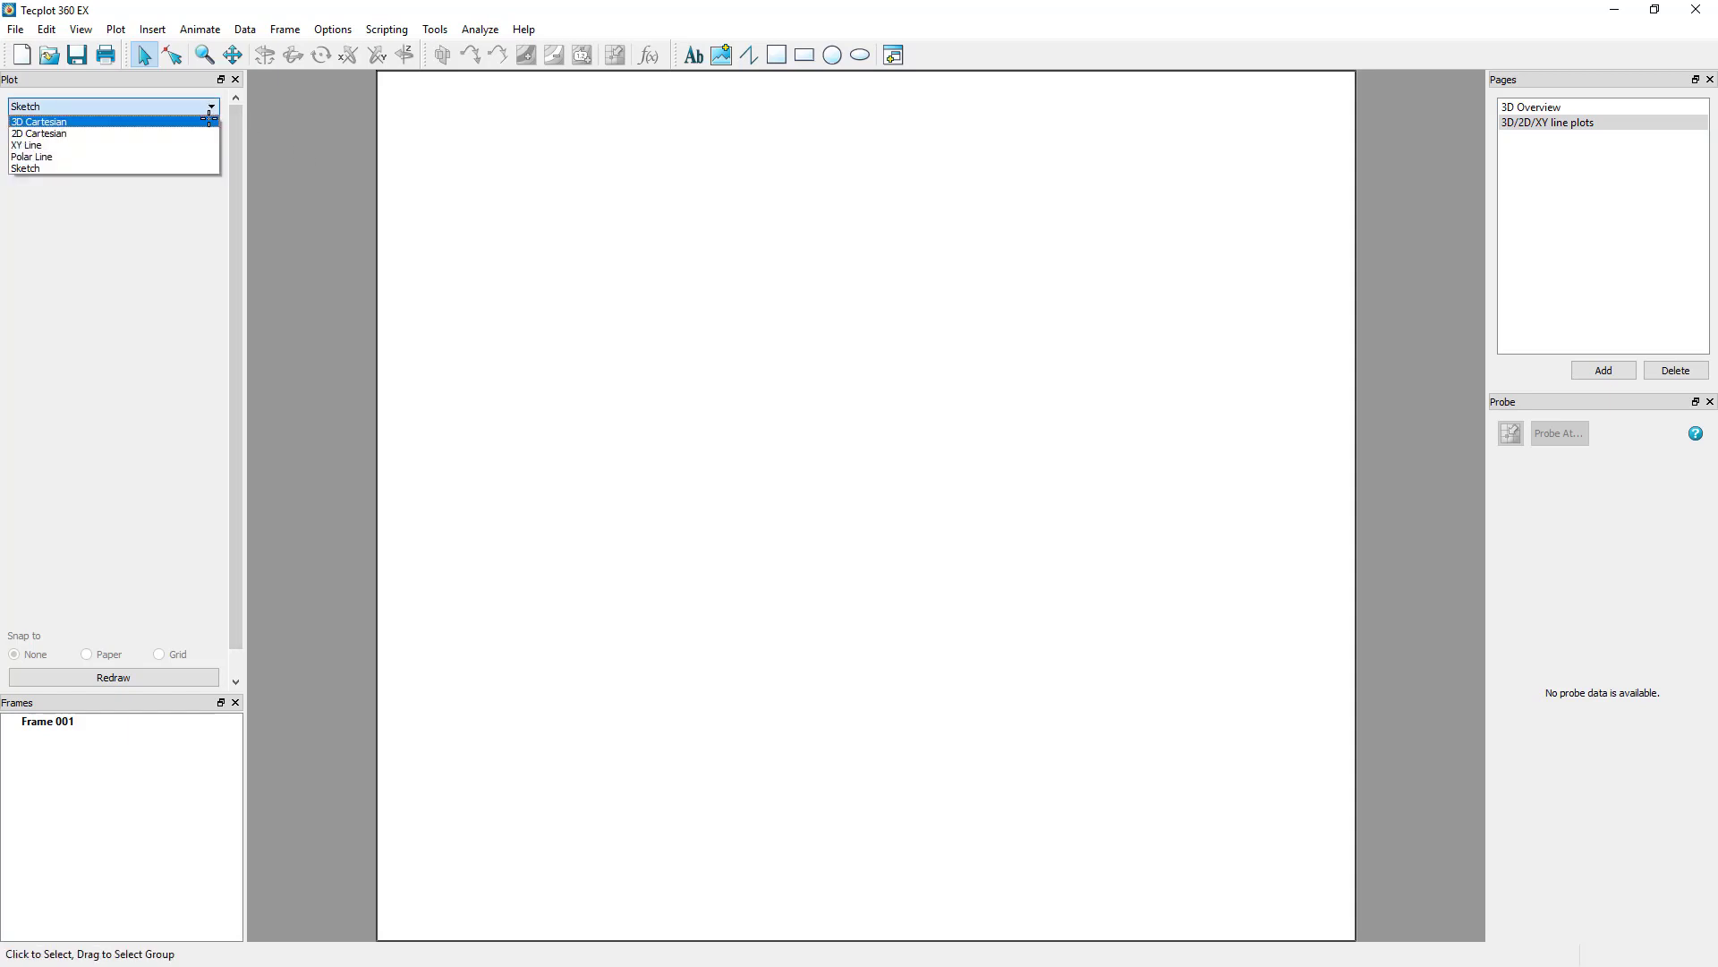
left_click(208, 121)
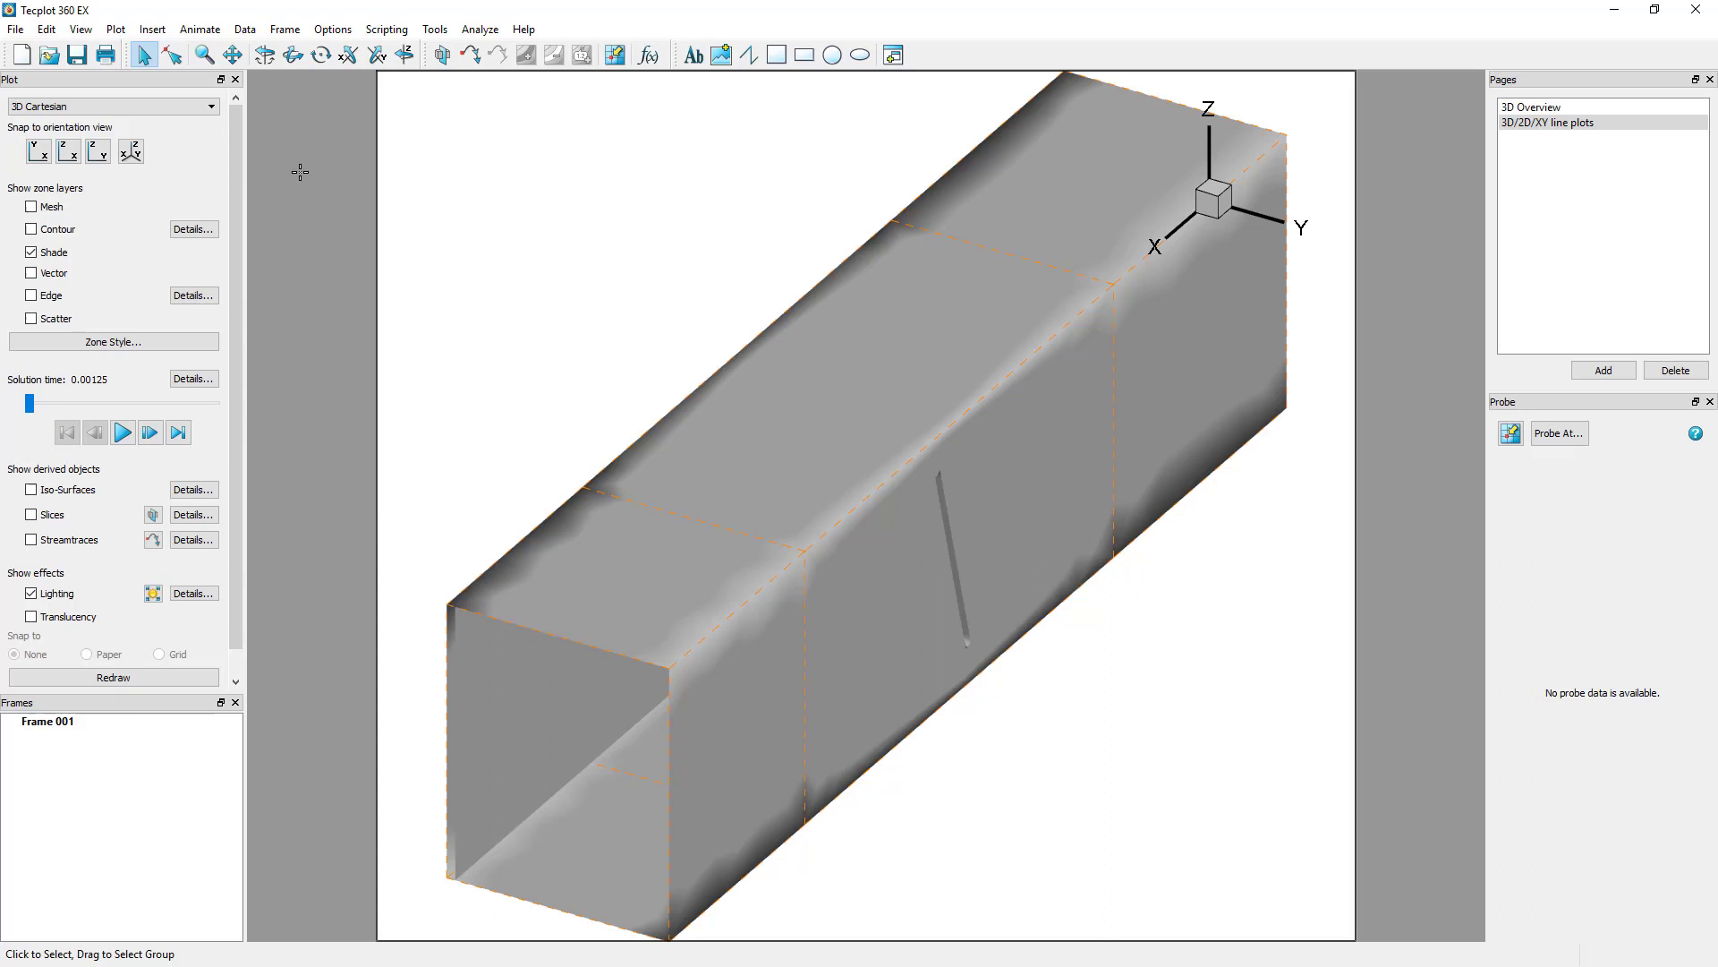
left_click(285, 29)
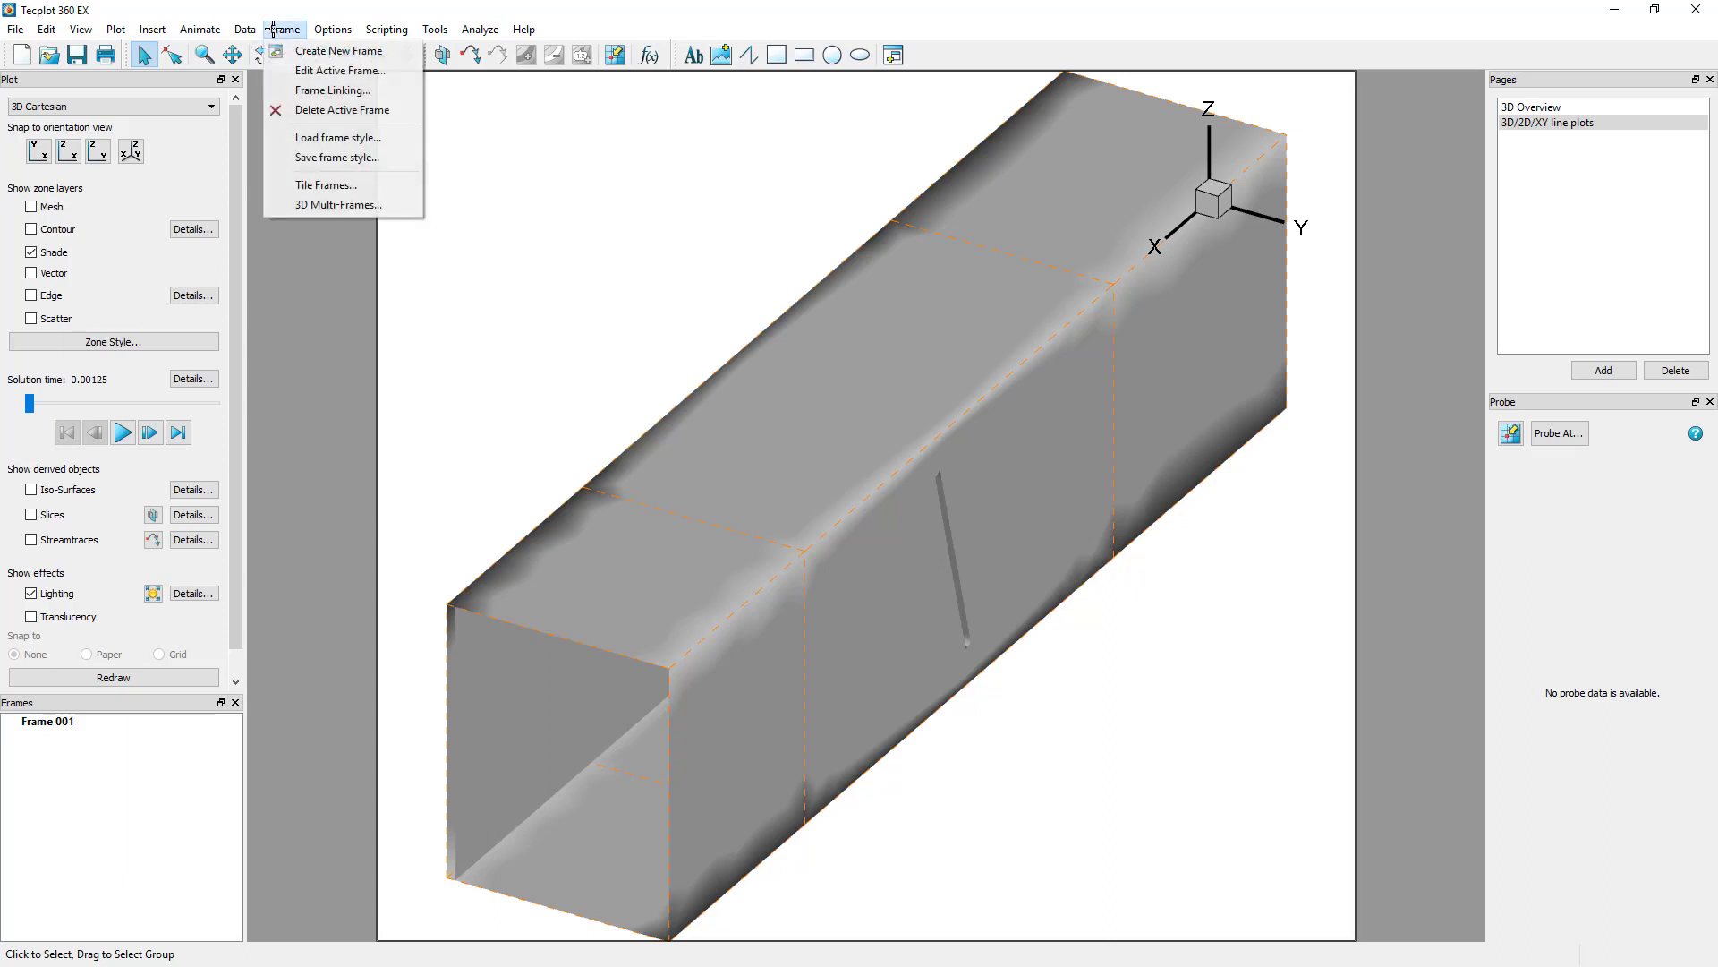
left_click(291, 137)
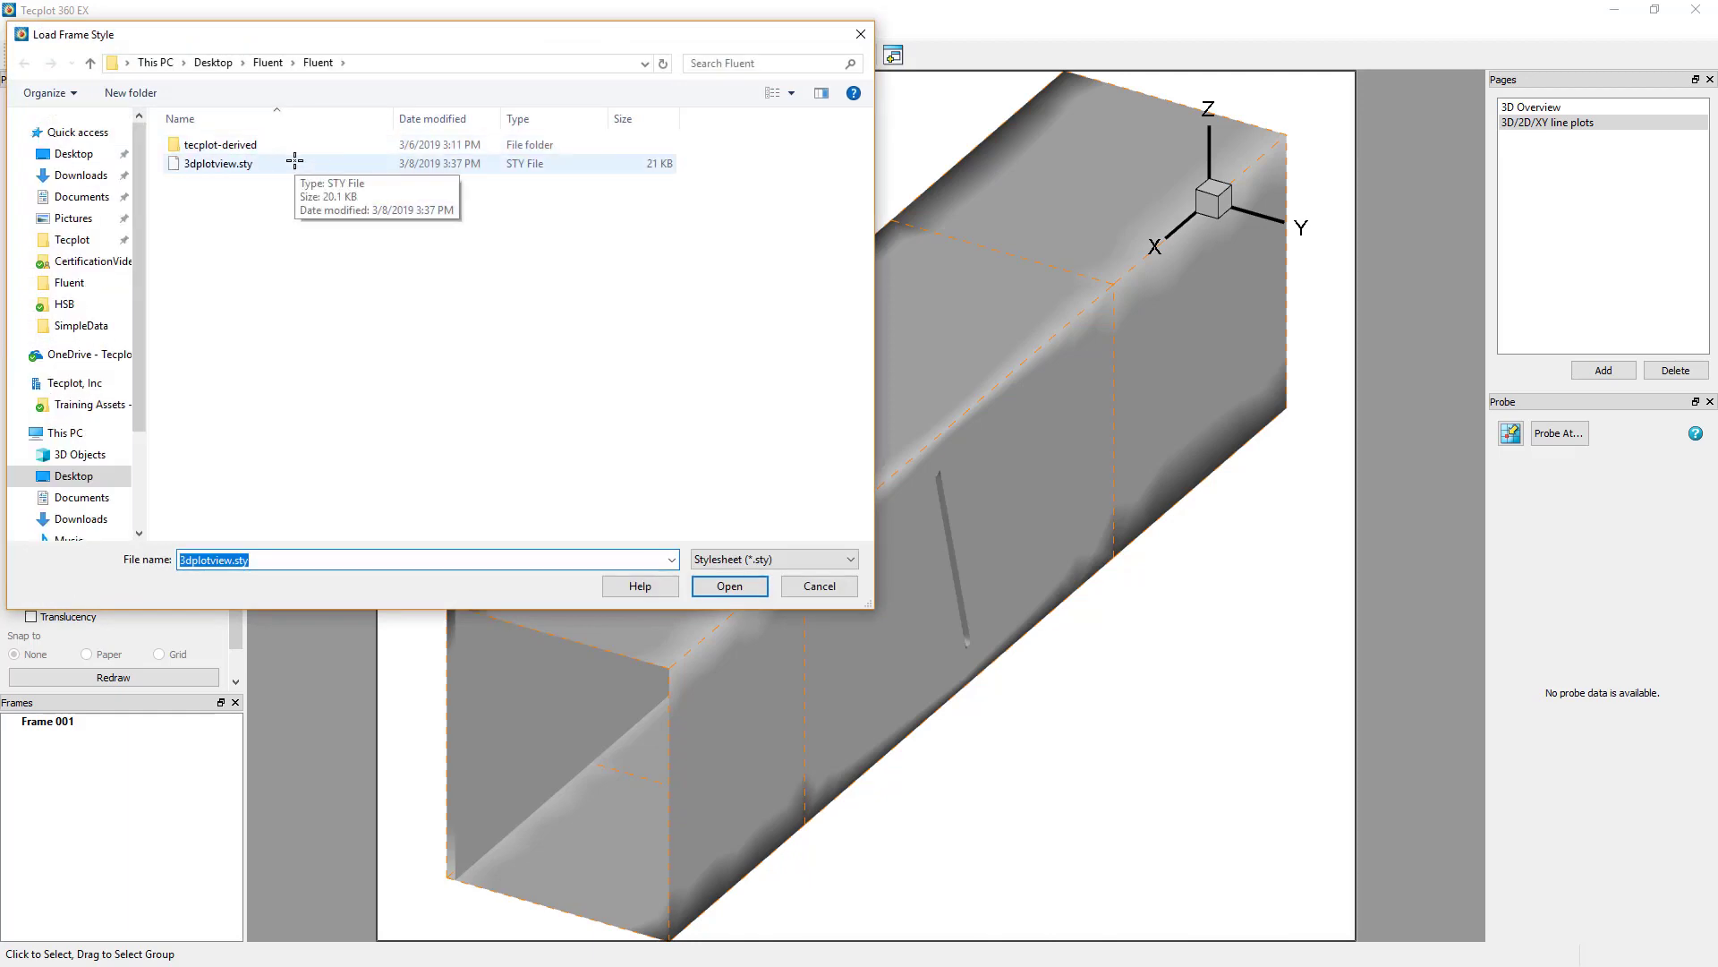
left_click(287, 162)
left_click(706, 585)
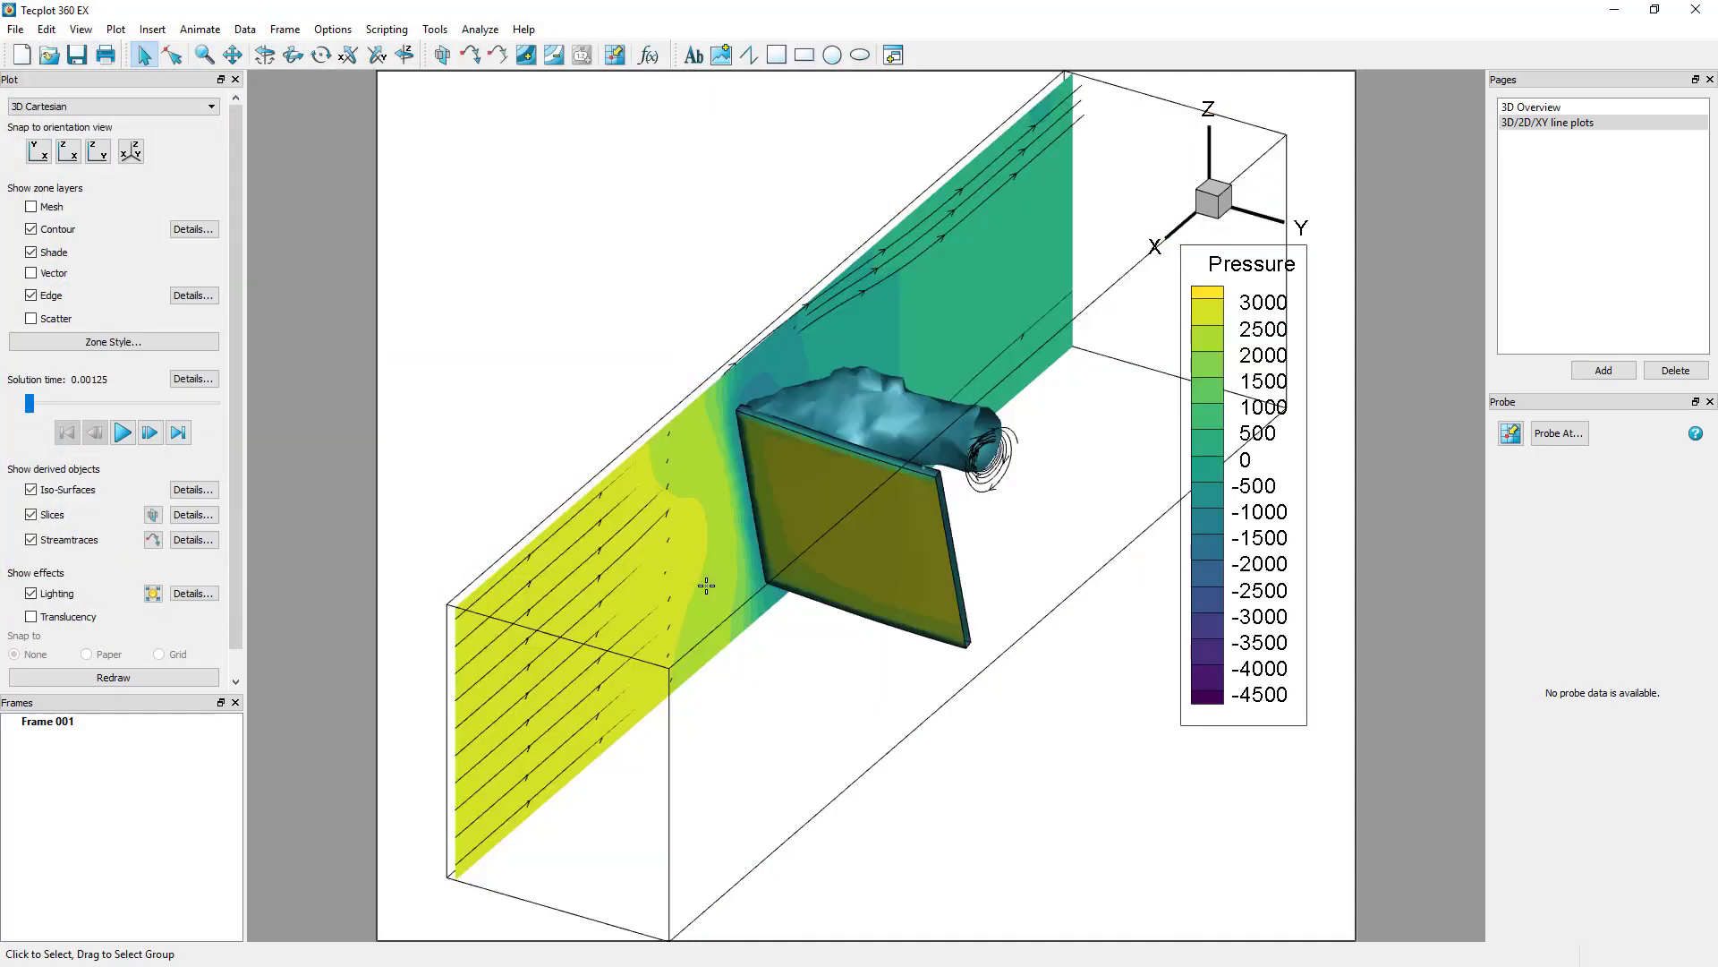
Draw a new frame, Frame 002, on the right side of the page and adjust its size and position
left_click(894, 55)
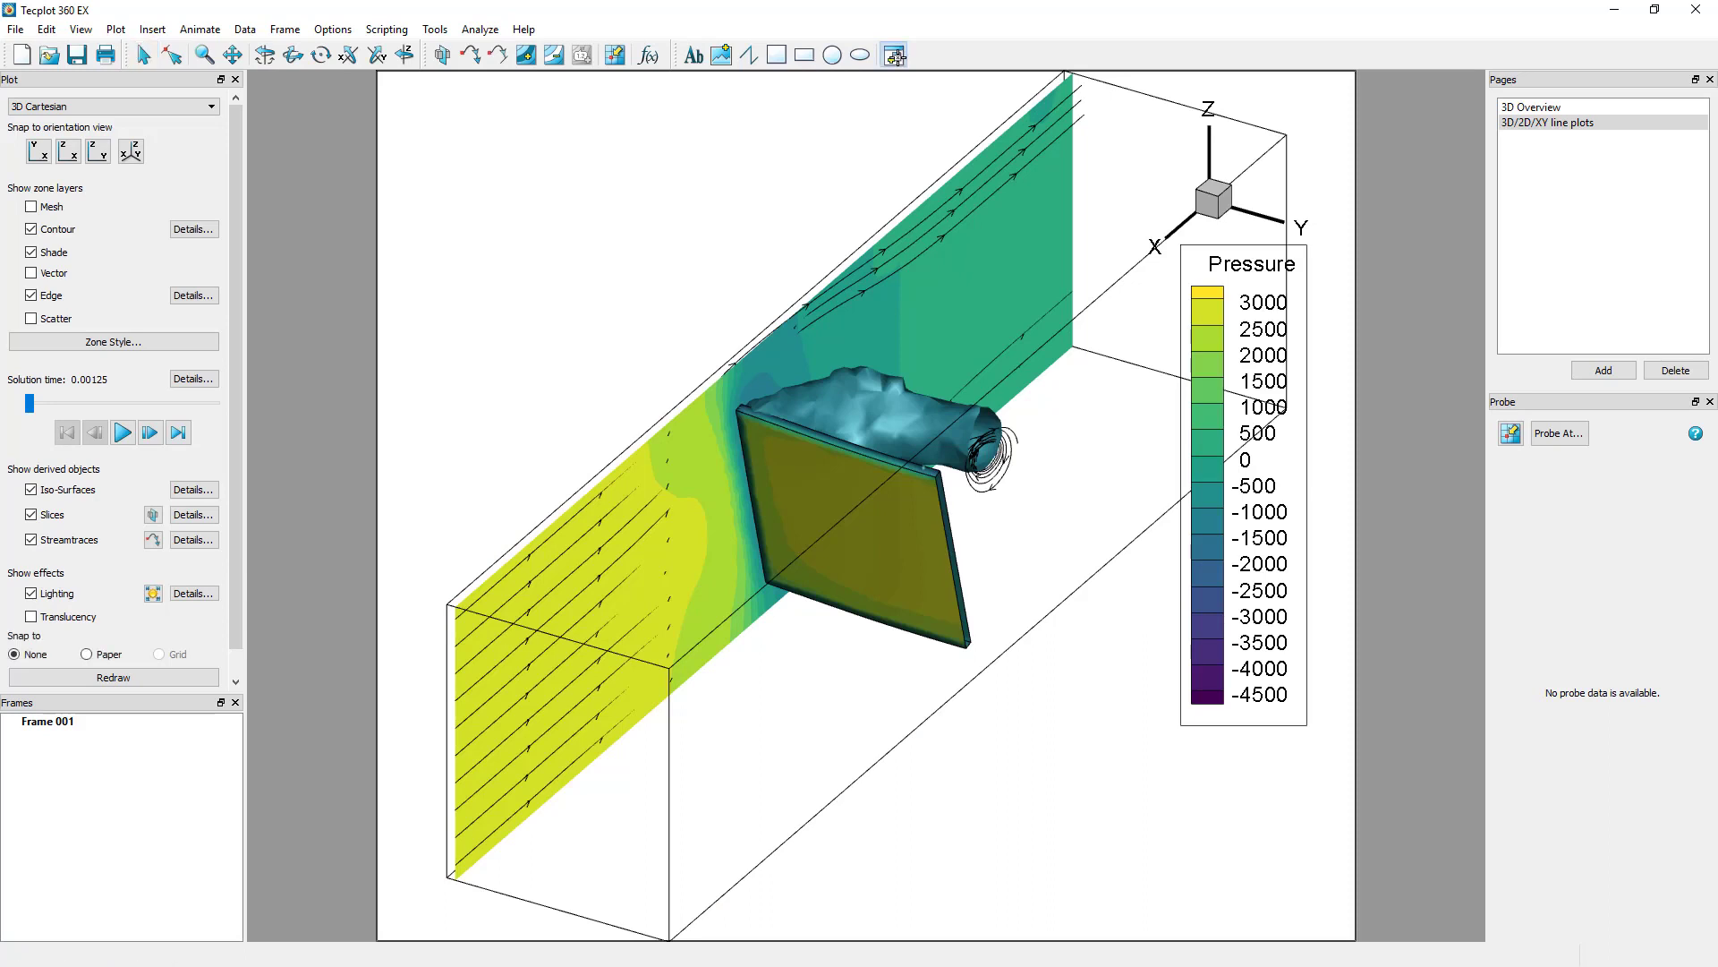
mouse_move(725, 102)
left_mouse_down()
mouse_move(1331, 560)
mouse_move(1425, 734)
left_mouse_up()
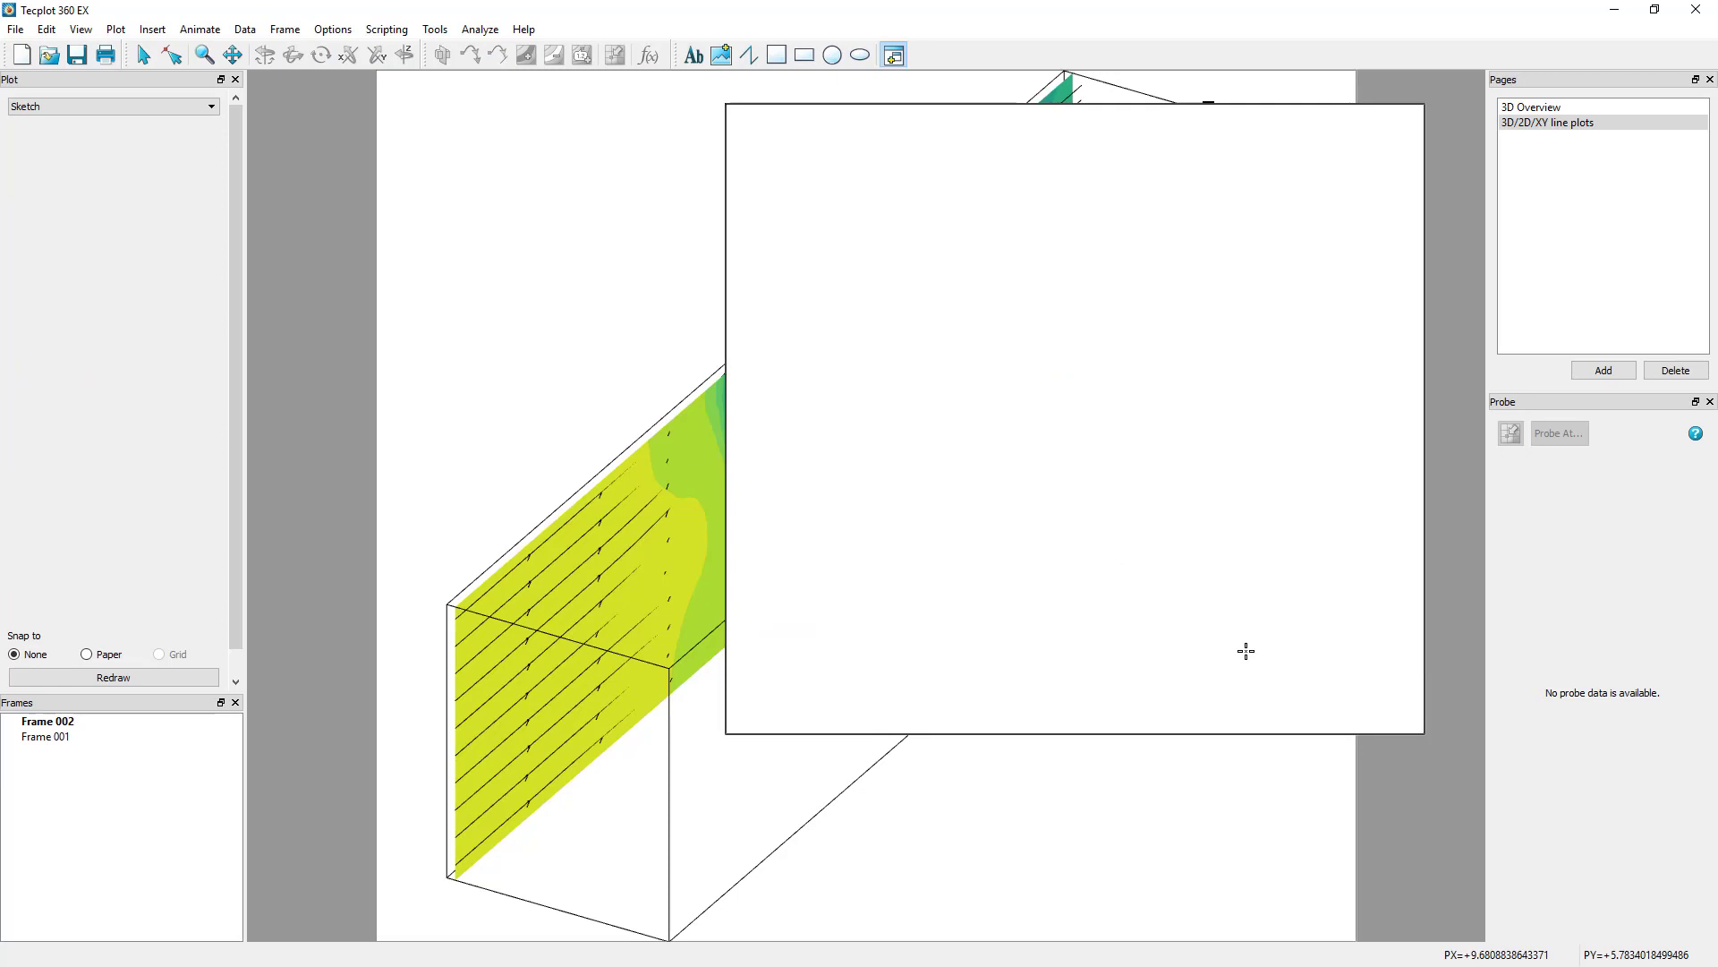
left_click(143, 55)
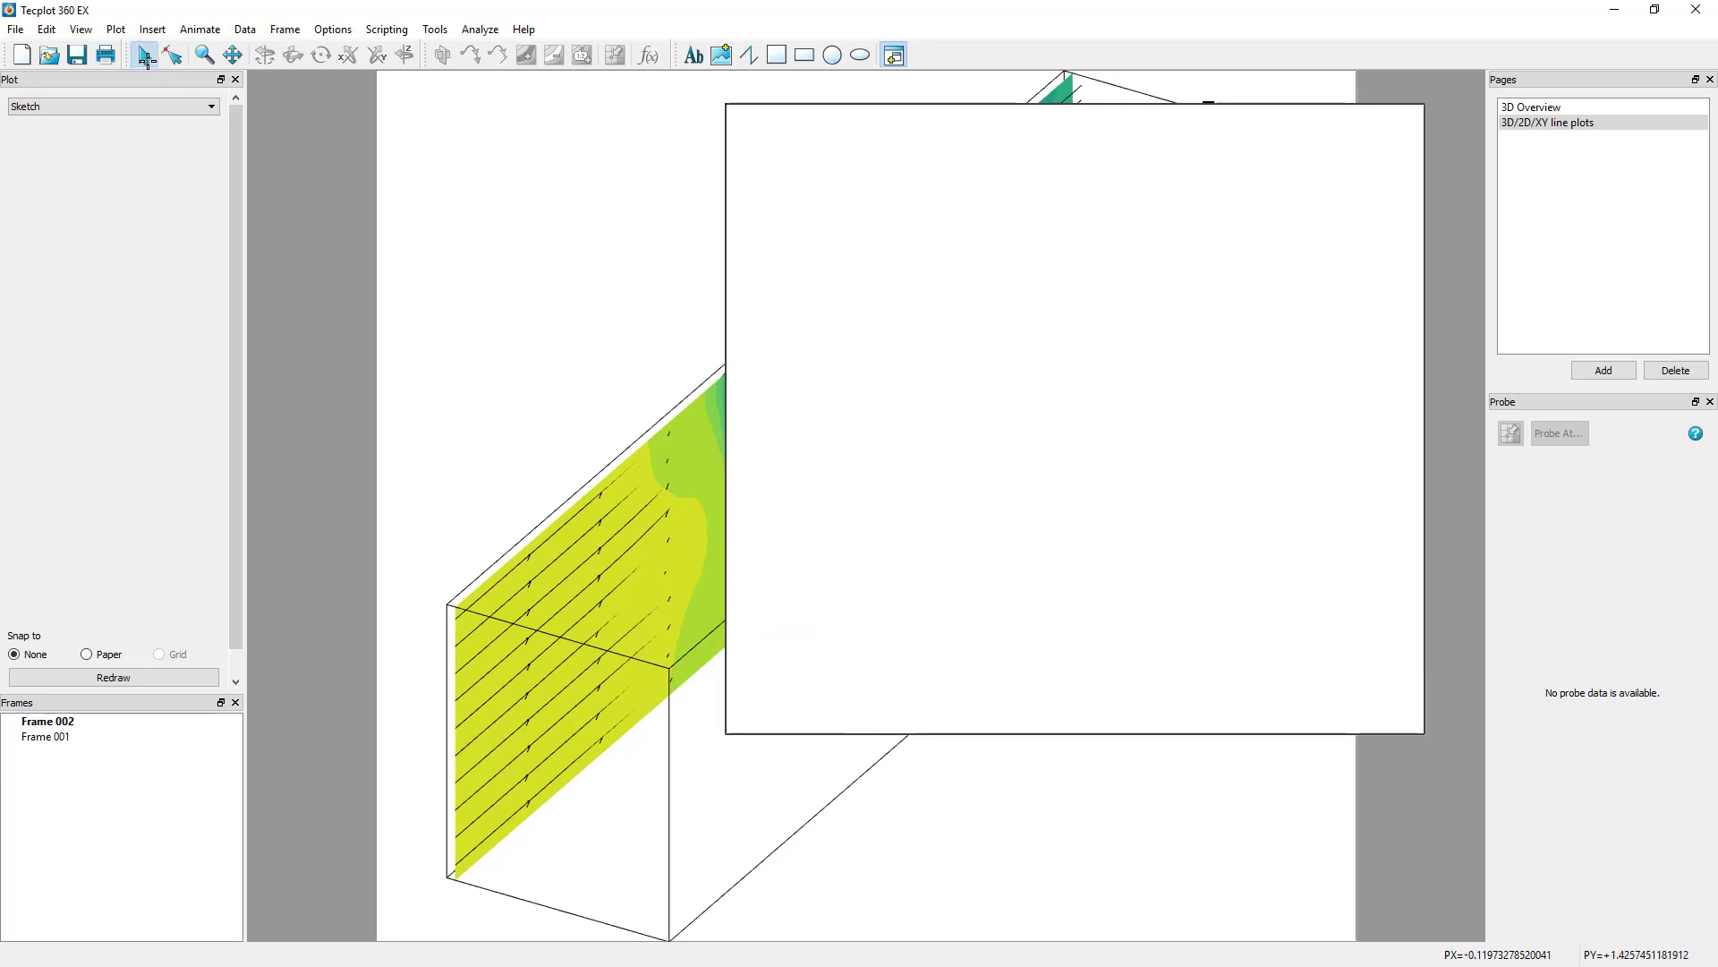
left_click(727, 197)
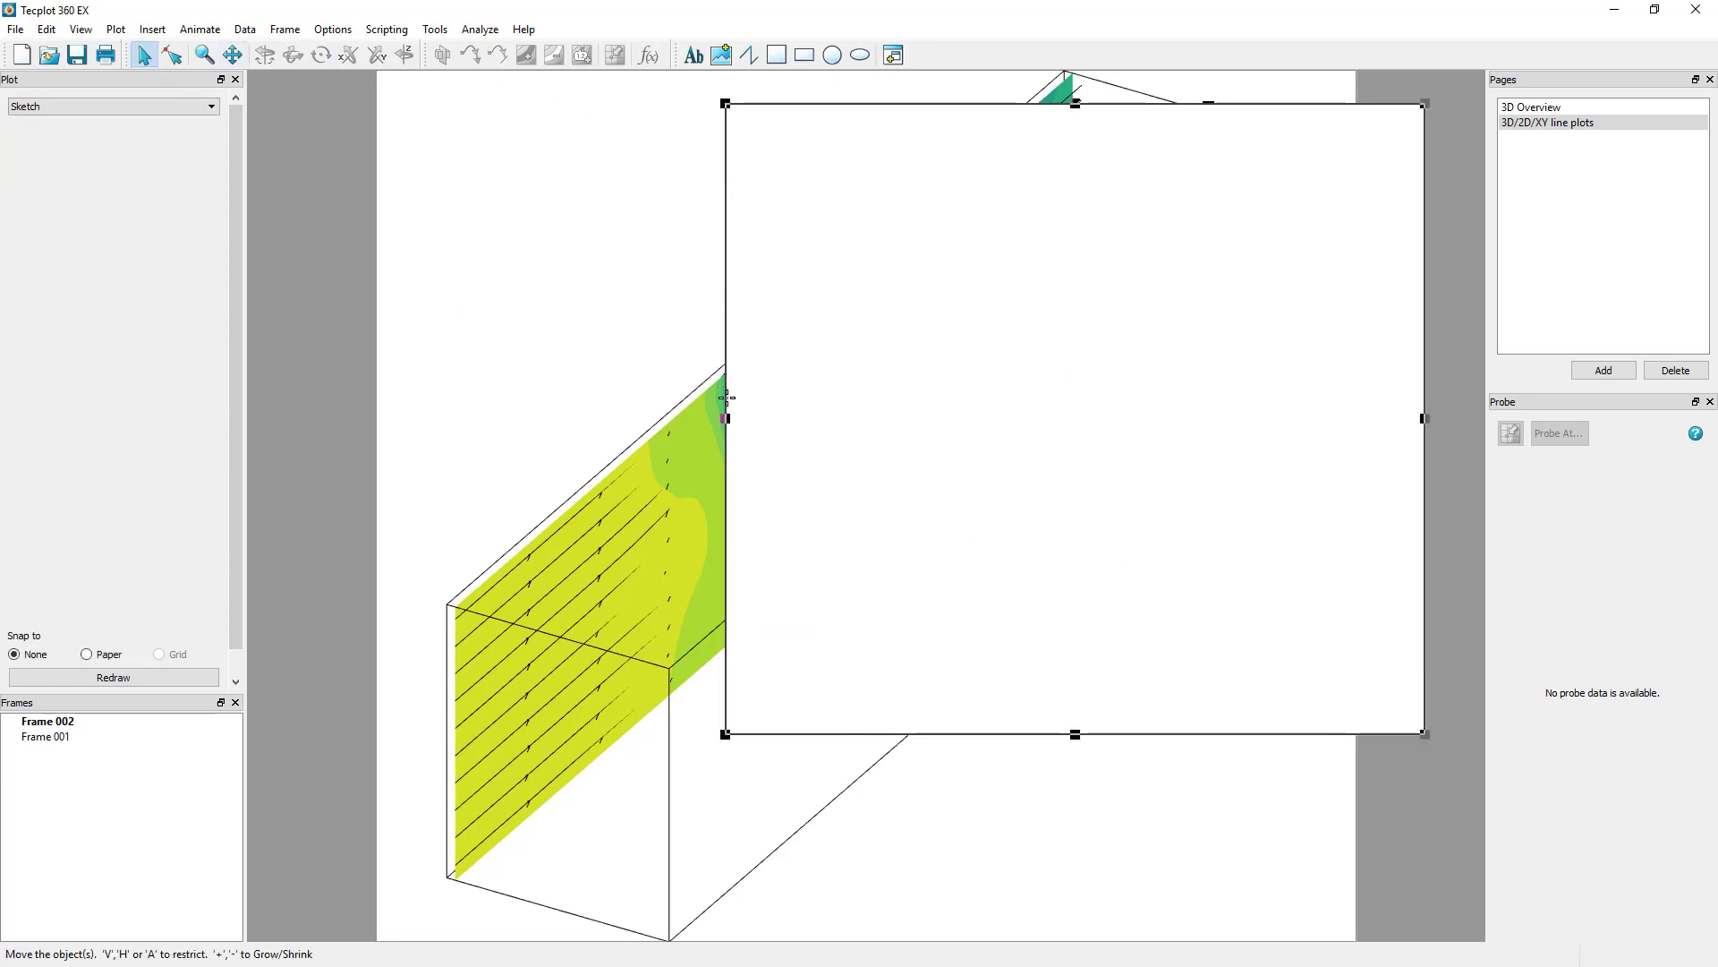
left_click_drag(726, 416, 809, 418)
left_click_drag(1066, 109, 1076, 267)
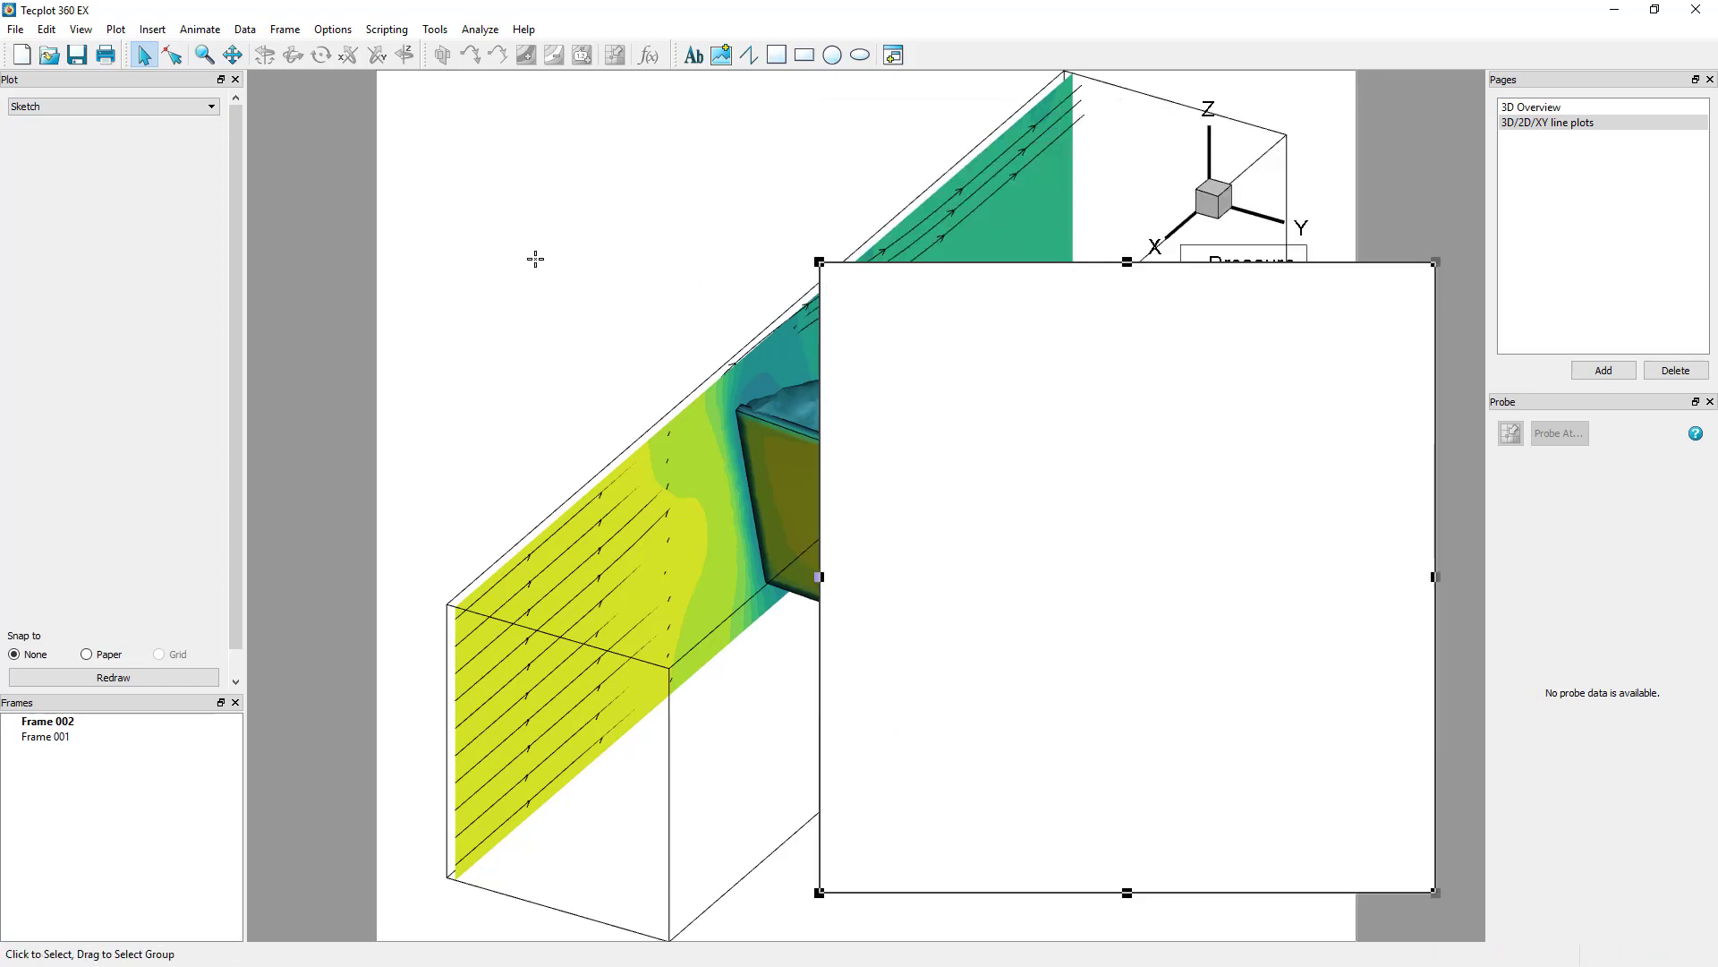
Make Frame 002 a 2D Cartesian plot showing only the Y=-0.025 slice zone
left_click(210, 107)
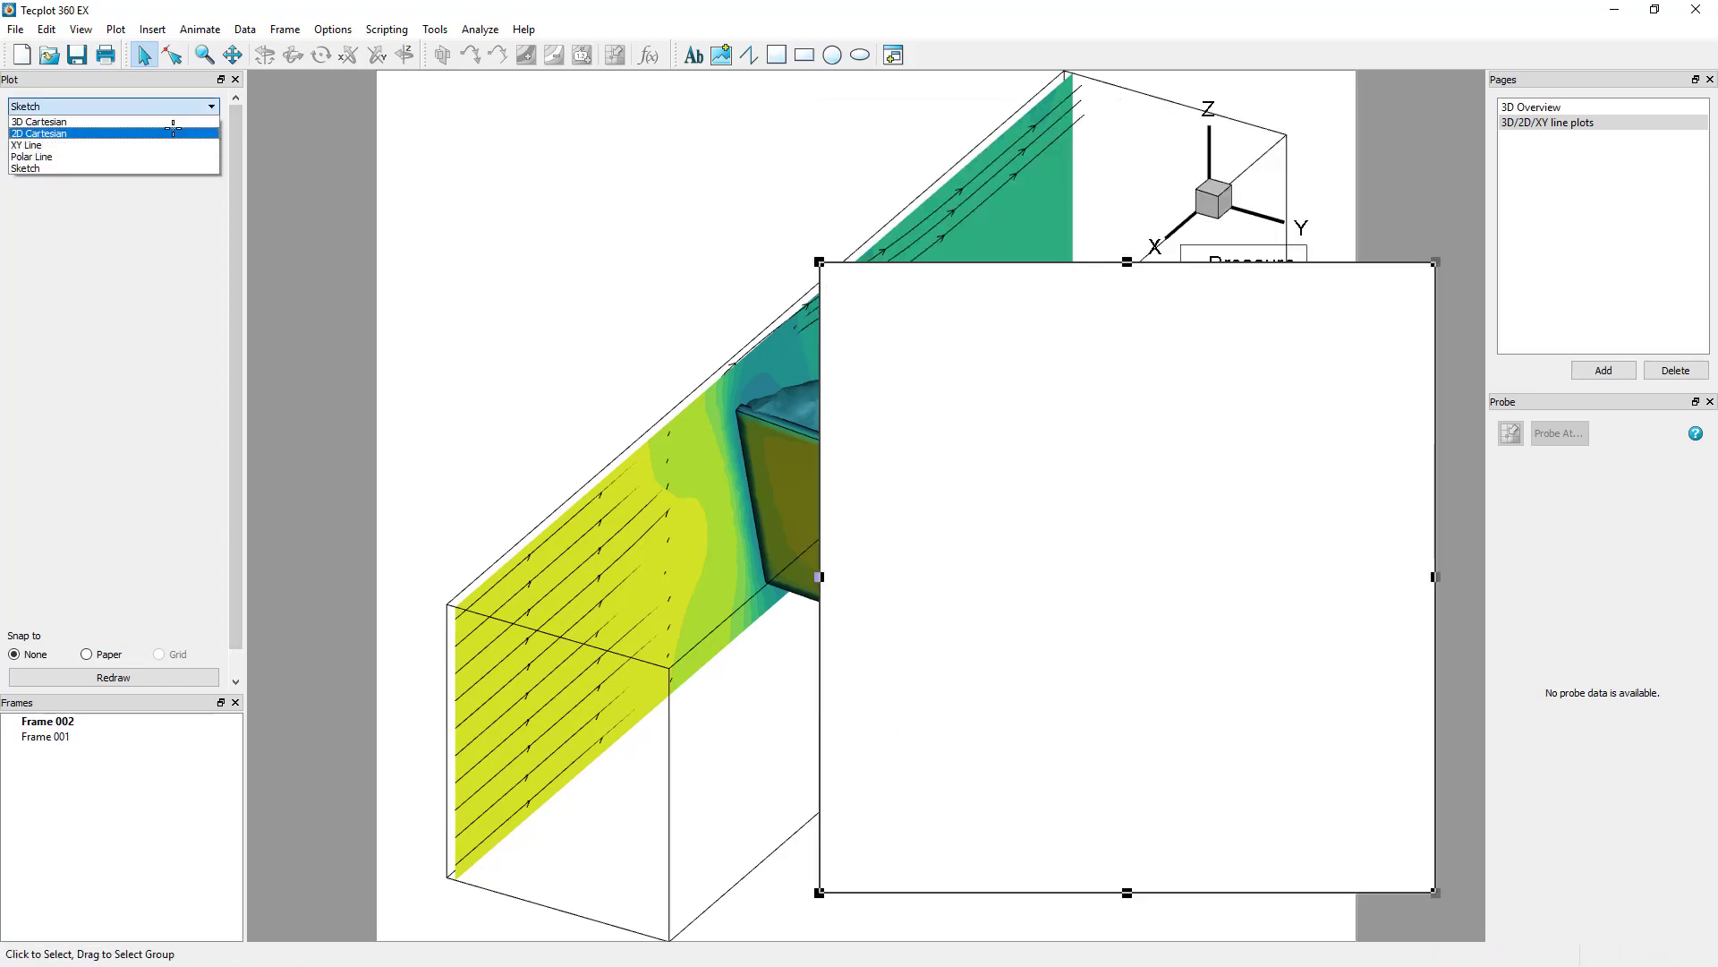
left_click(39, 133)
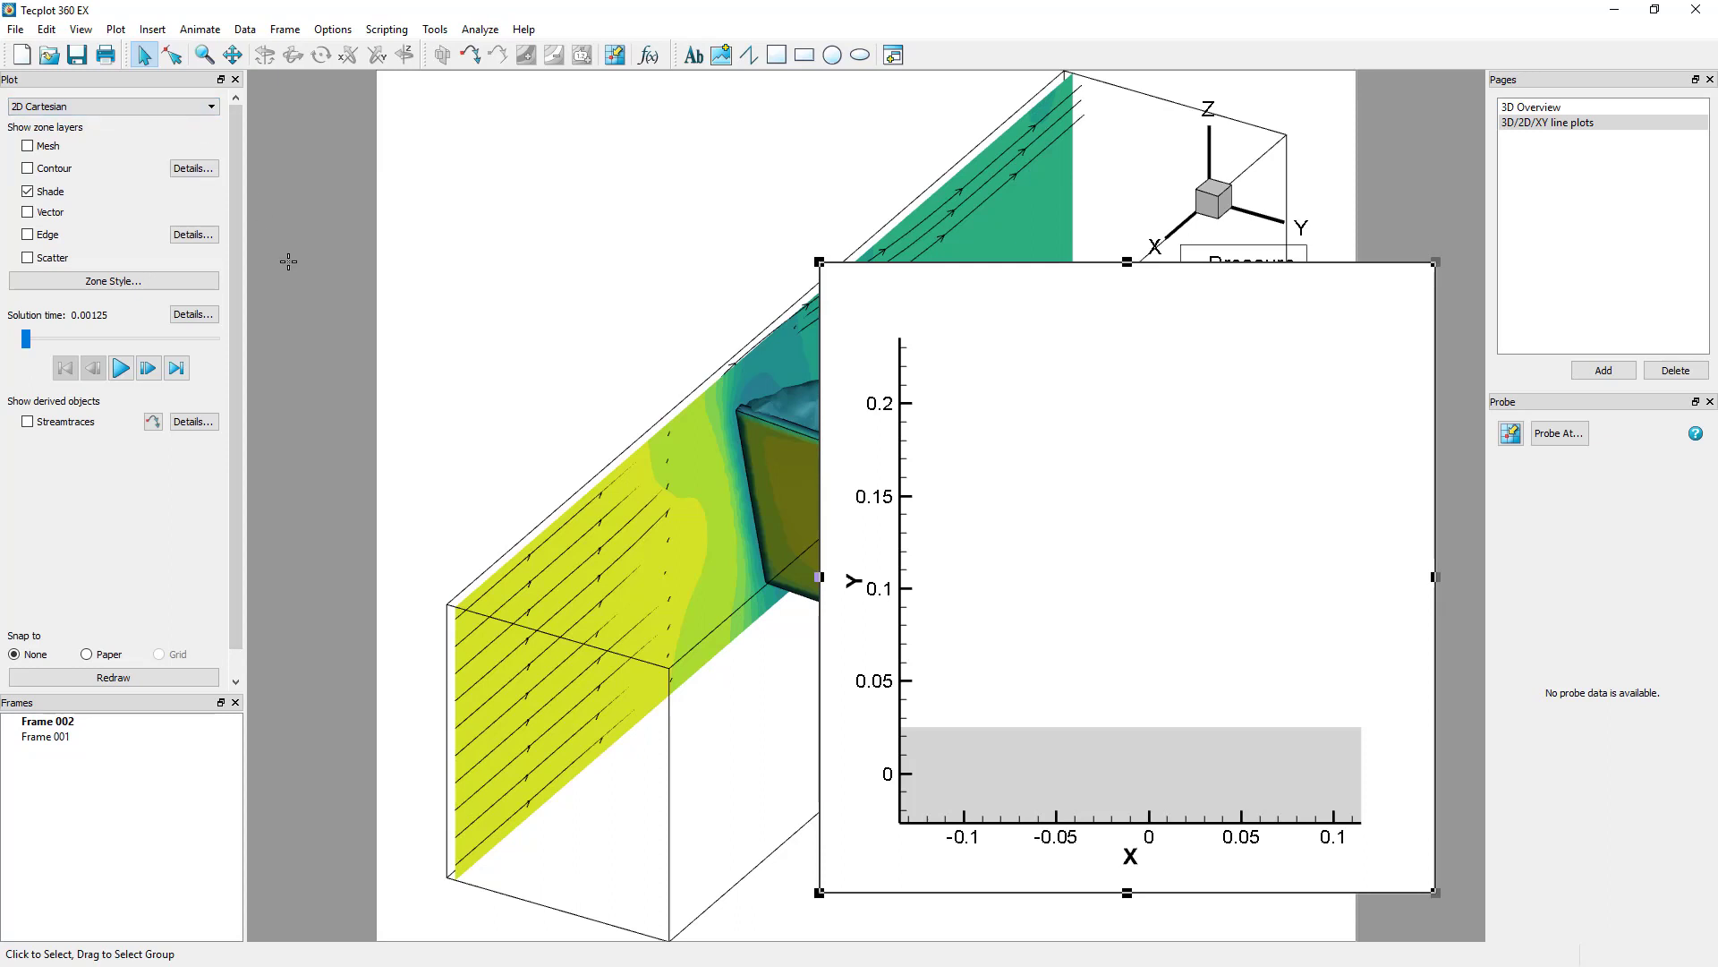
left_click(200, 280)
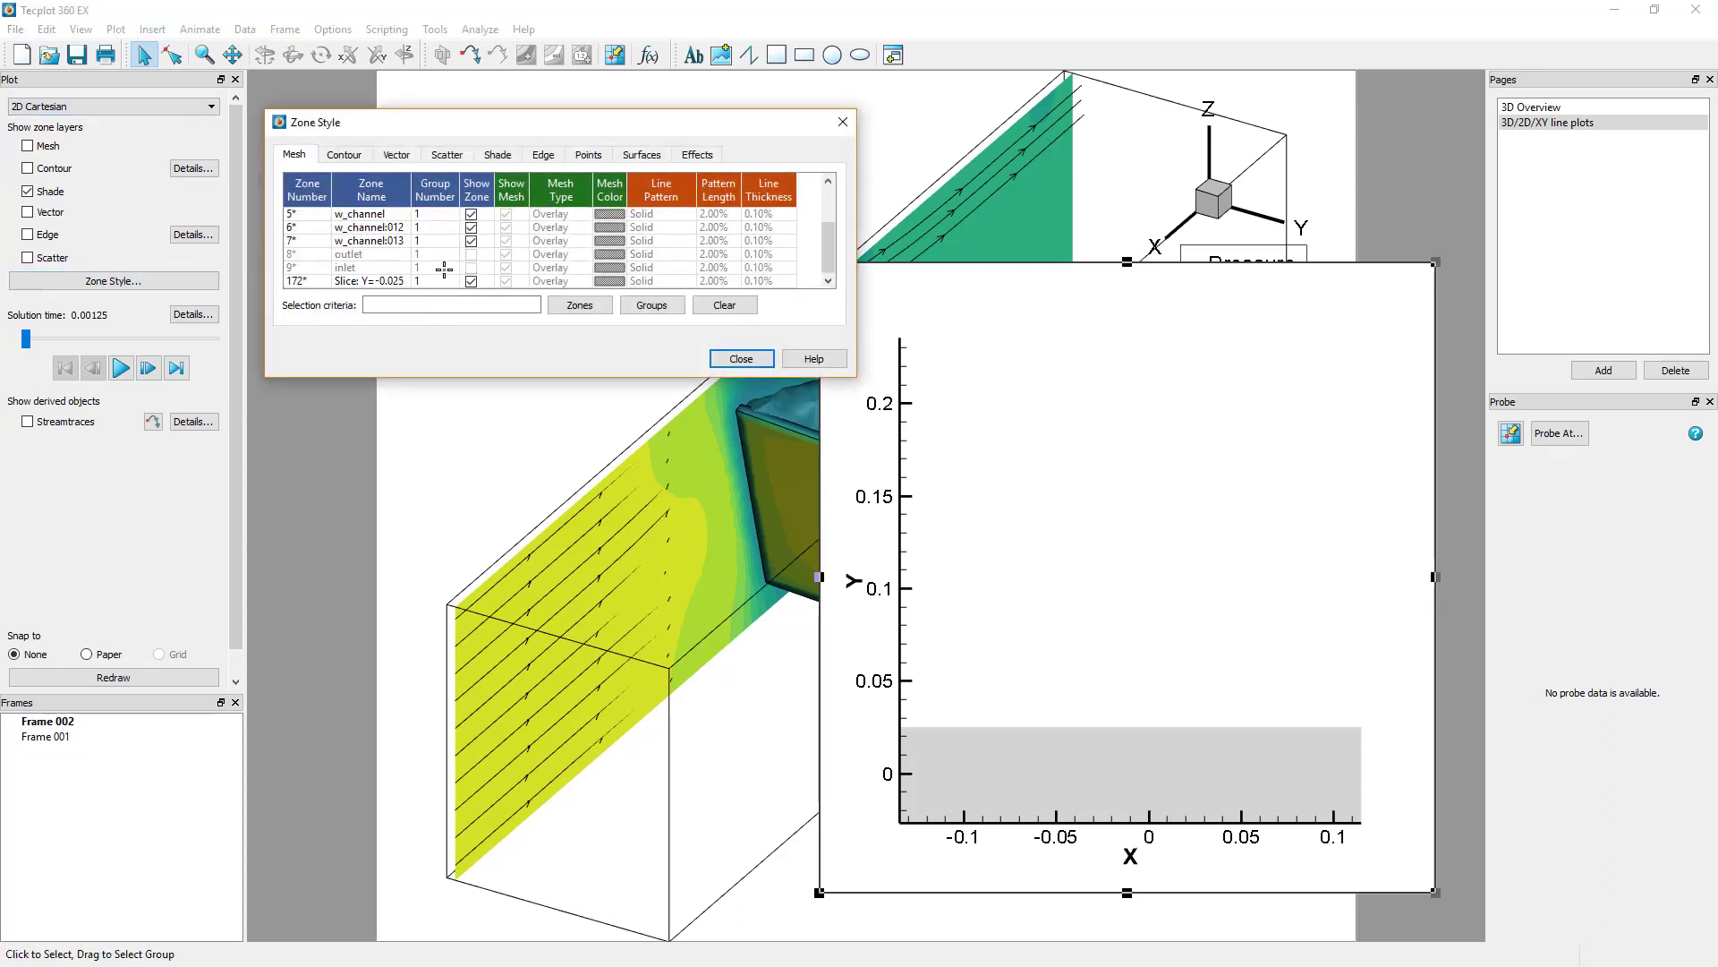
right_click(481, 282)
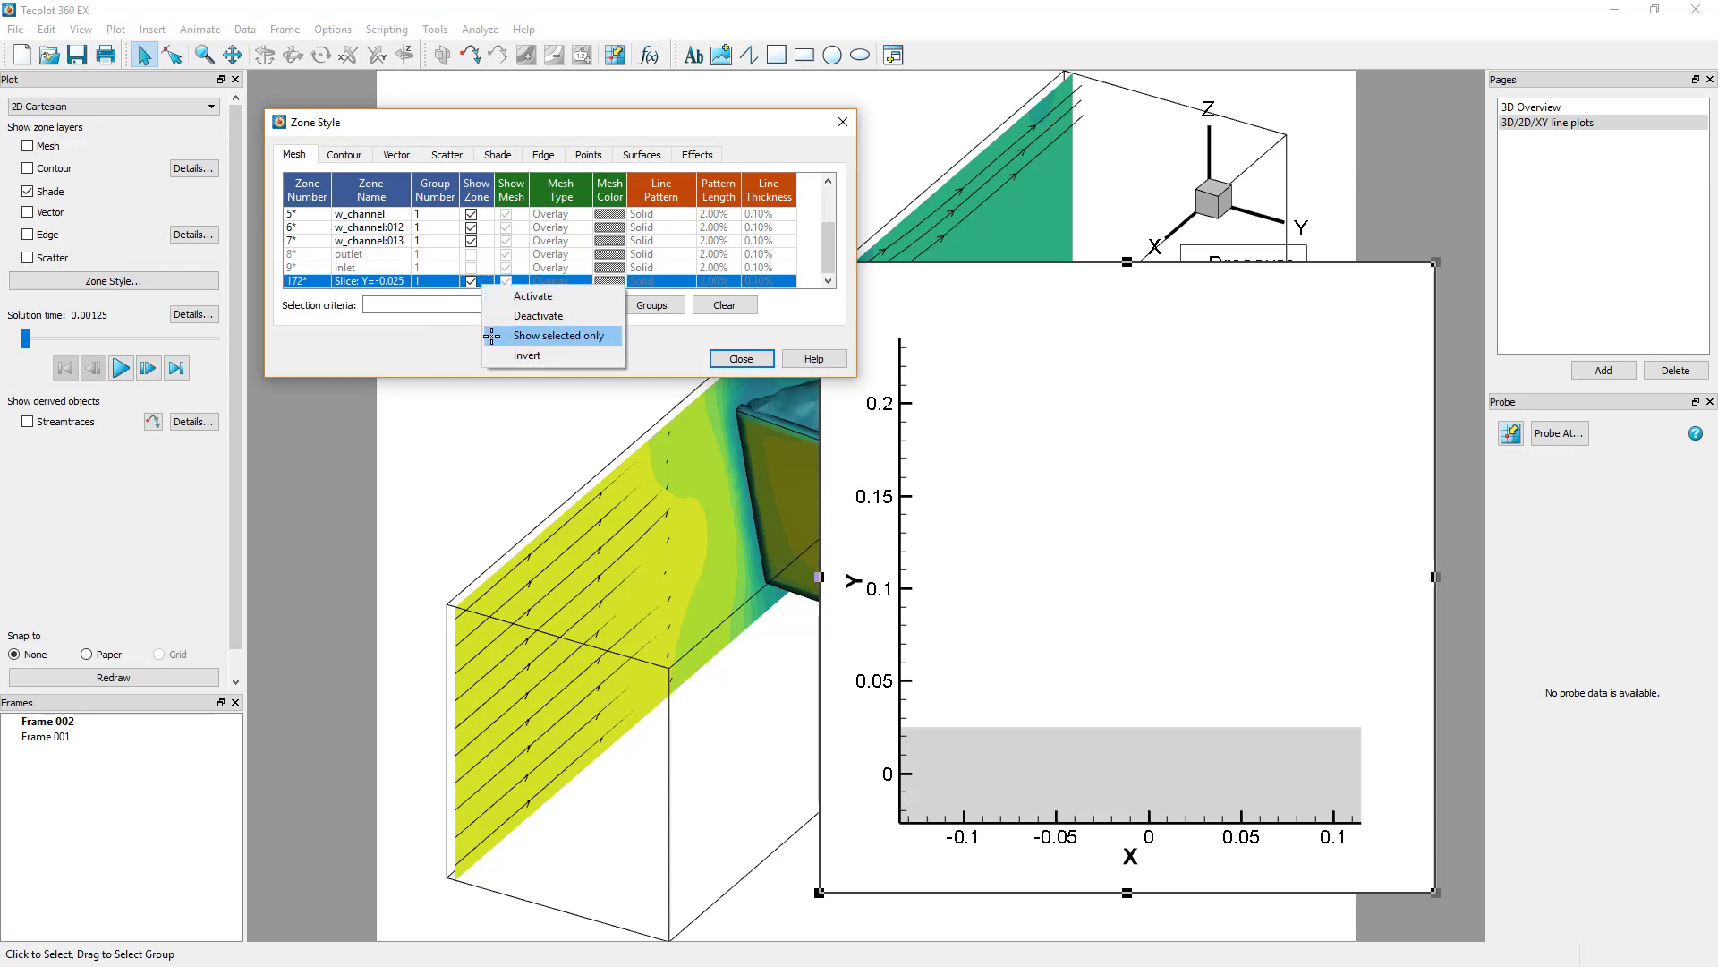
left_click(492, 336)
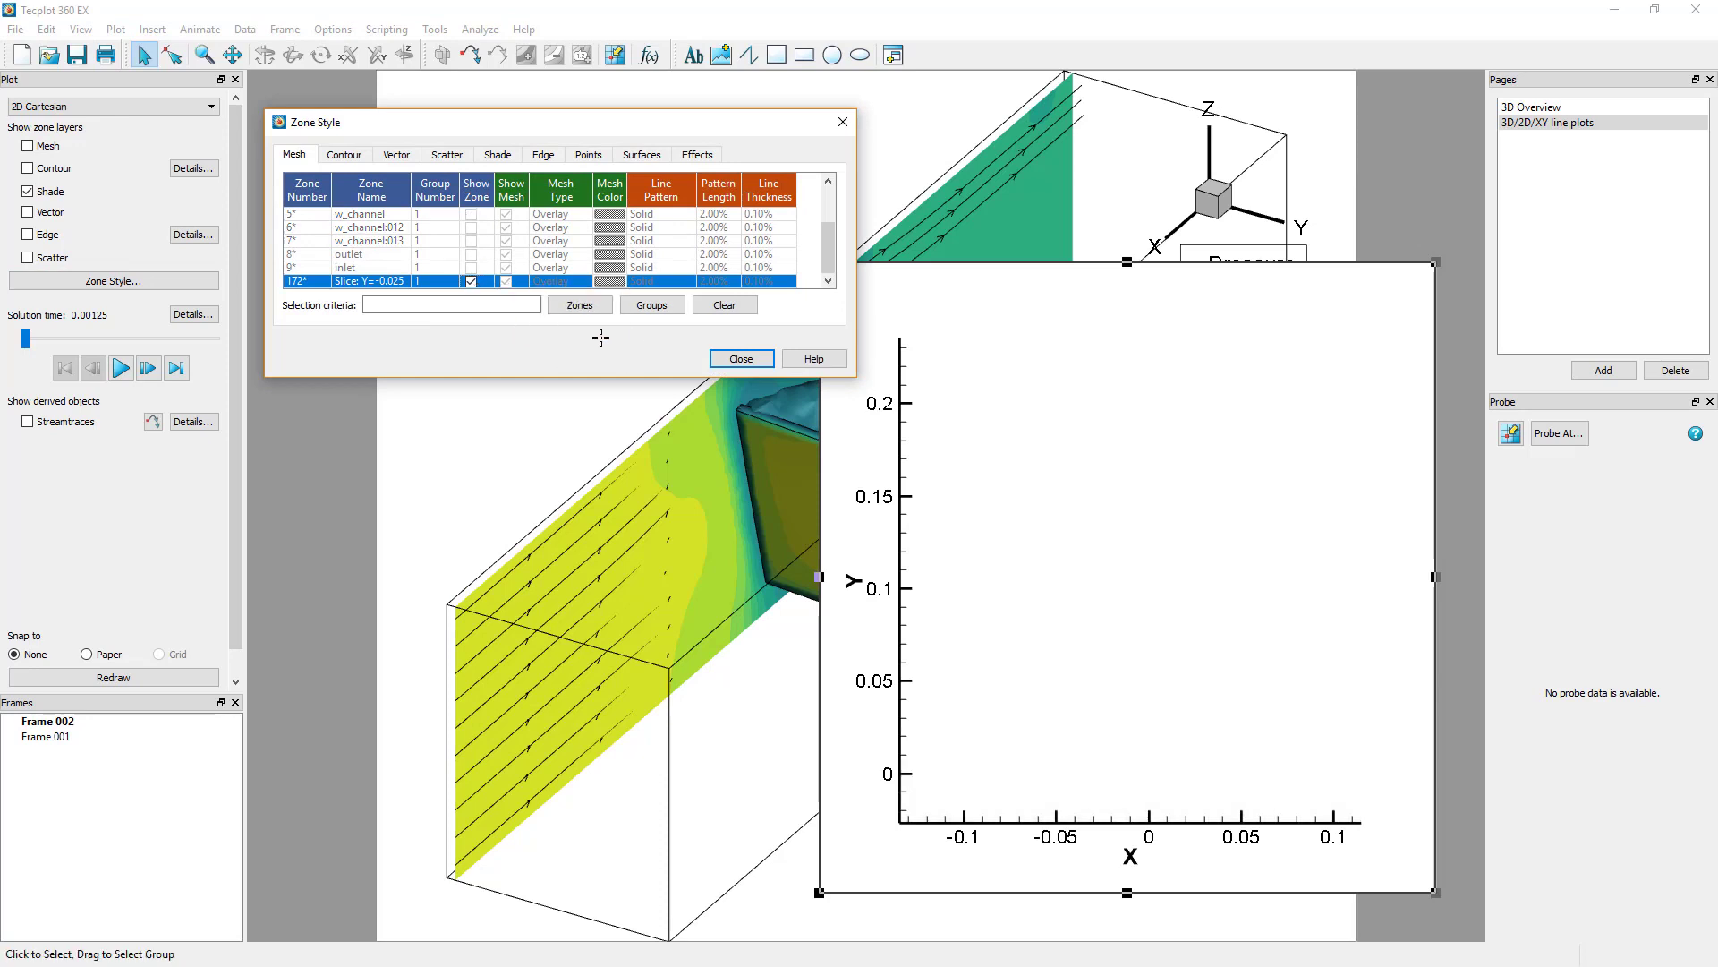
left_click(716, 354)
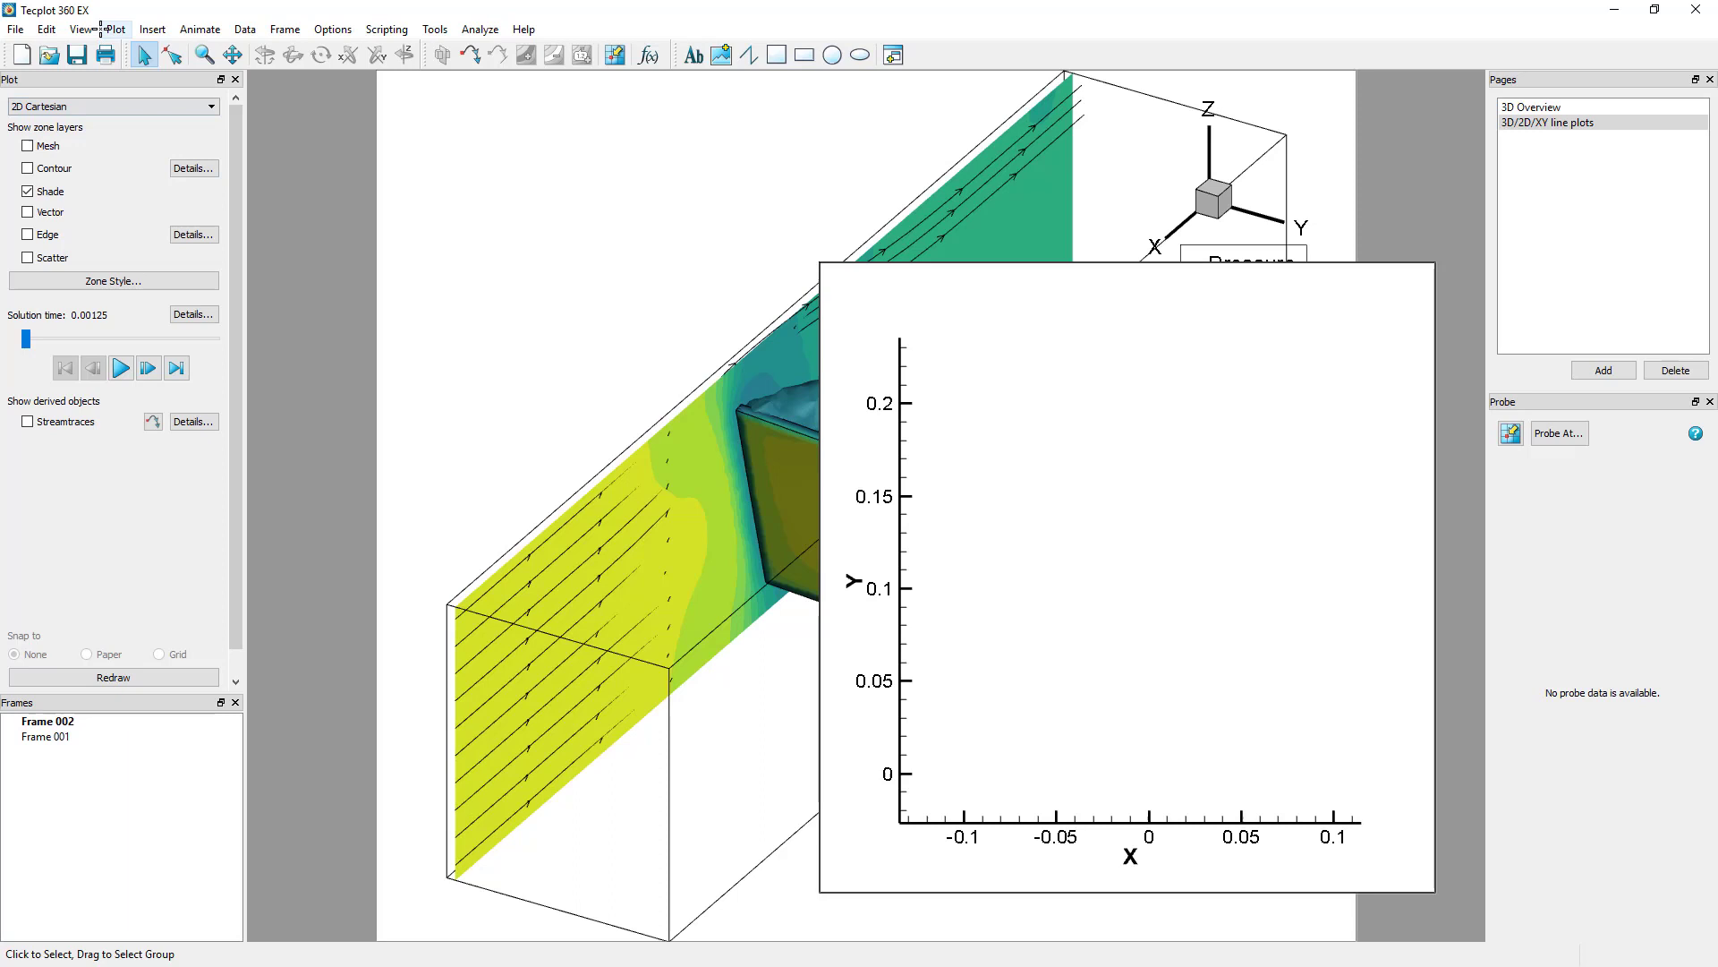
Assign X and Z as the plot's horizontal and vertical axis variables
left_click(112, 29)
left_click(117, 67)
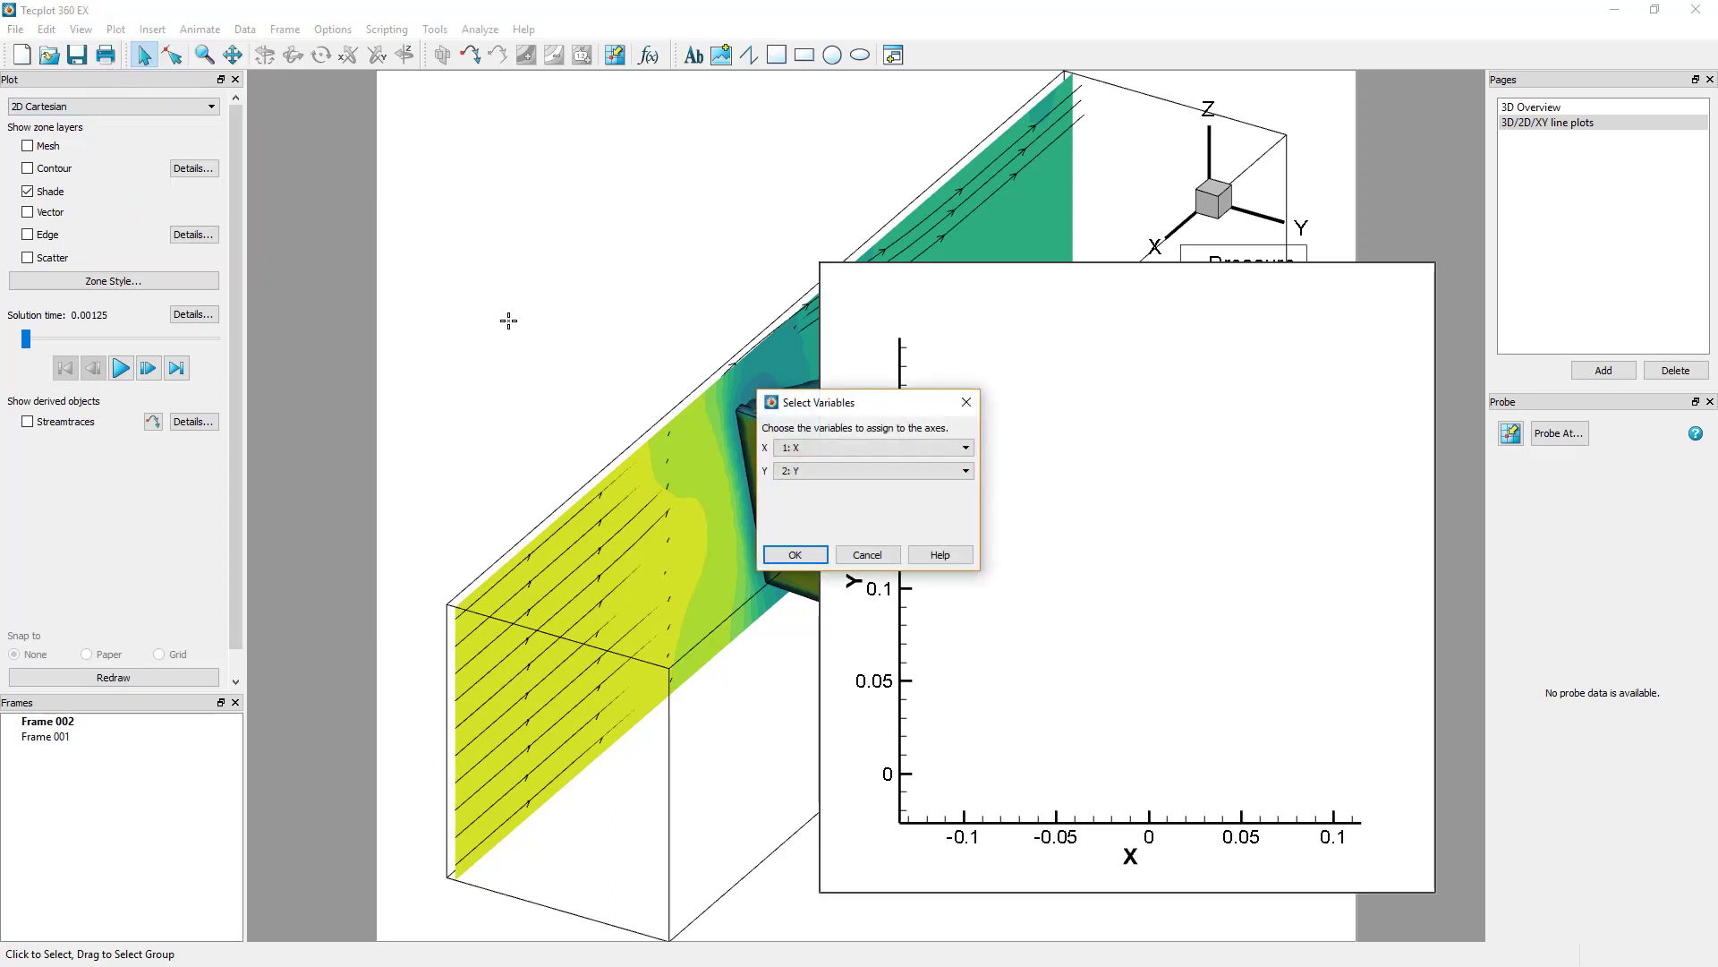
left_click(832, 471)
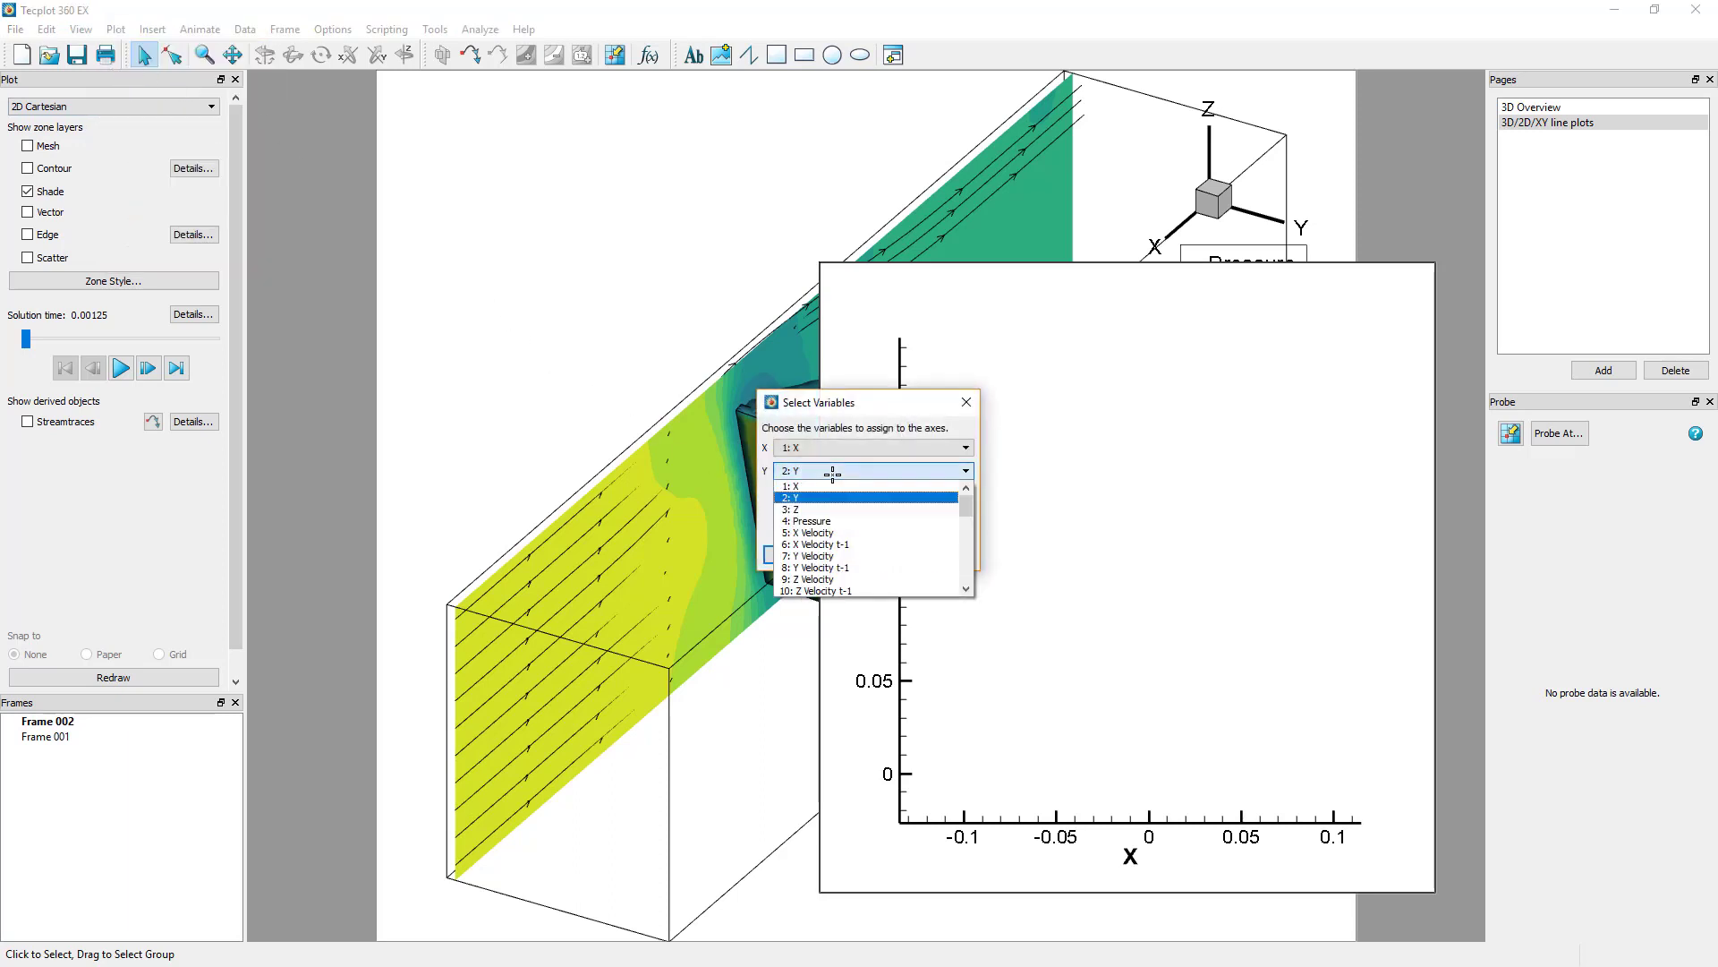
left_click(832, 507)
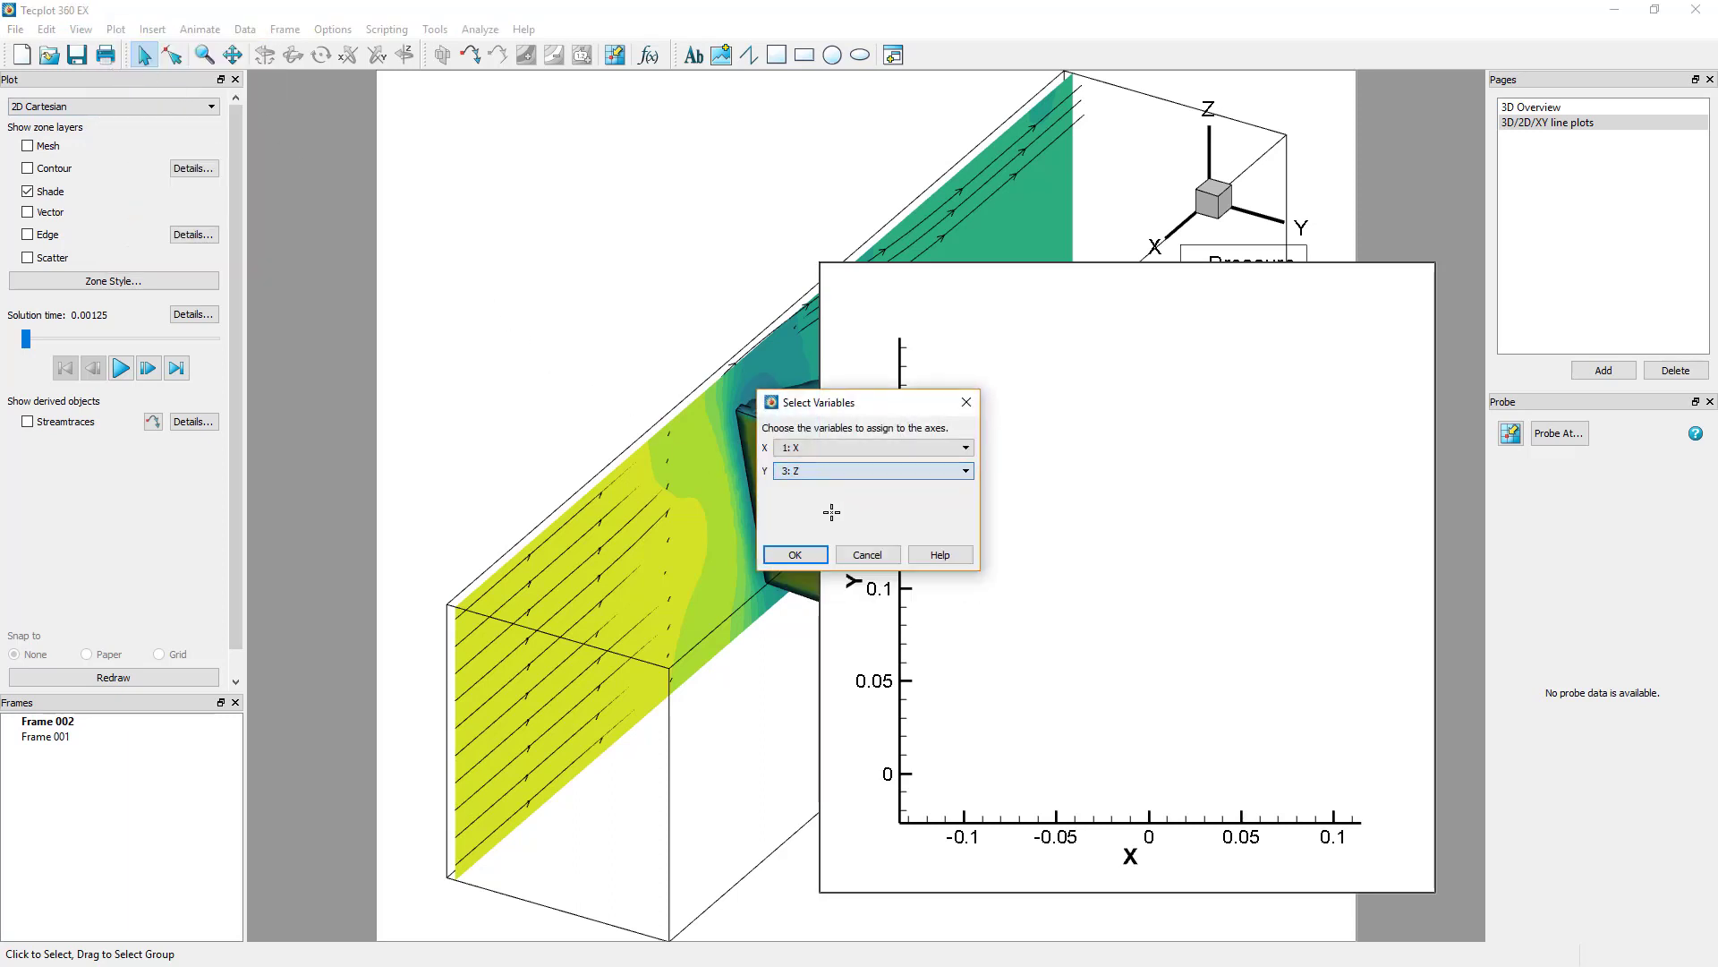
left_click(795, 555)
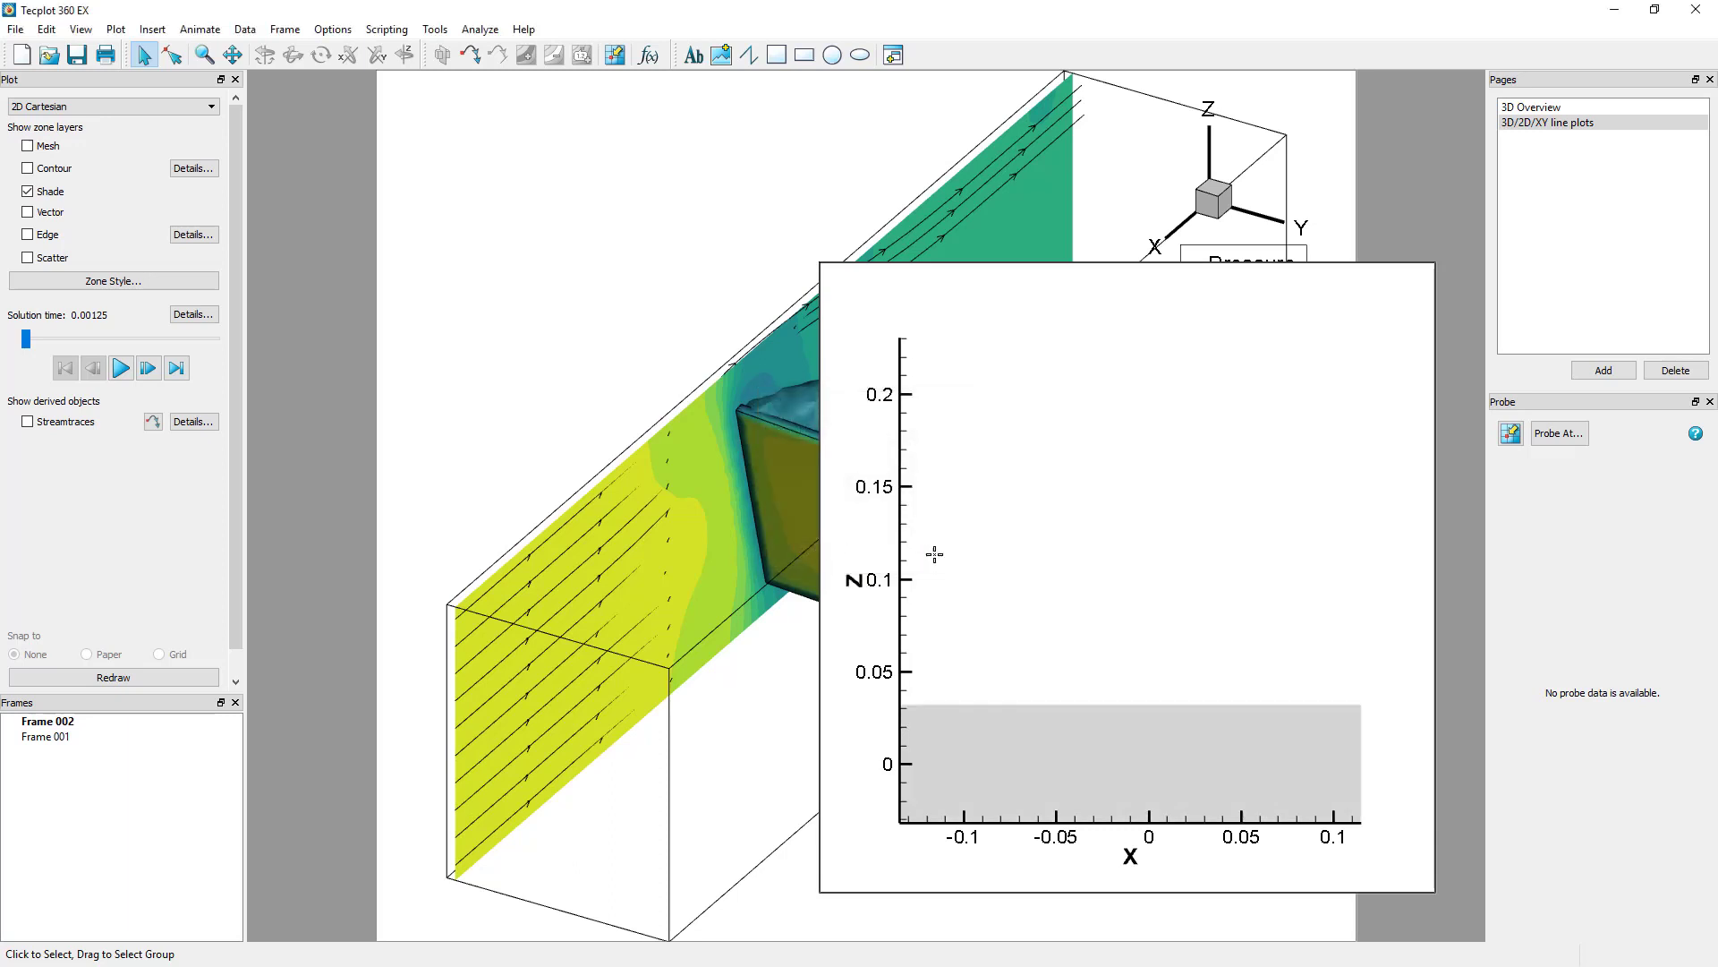
Flood the slice with Pressure contours and overlay X/Z Velocity vectors
right_click(960, 734)
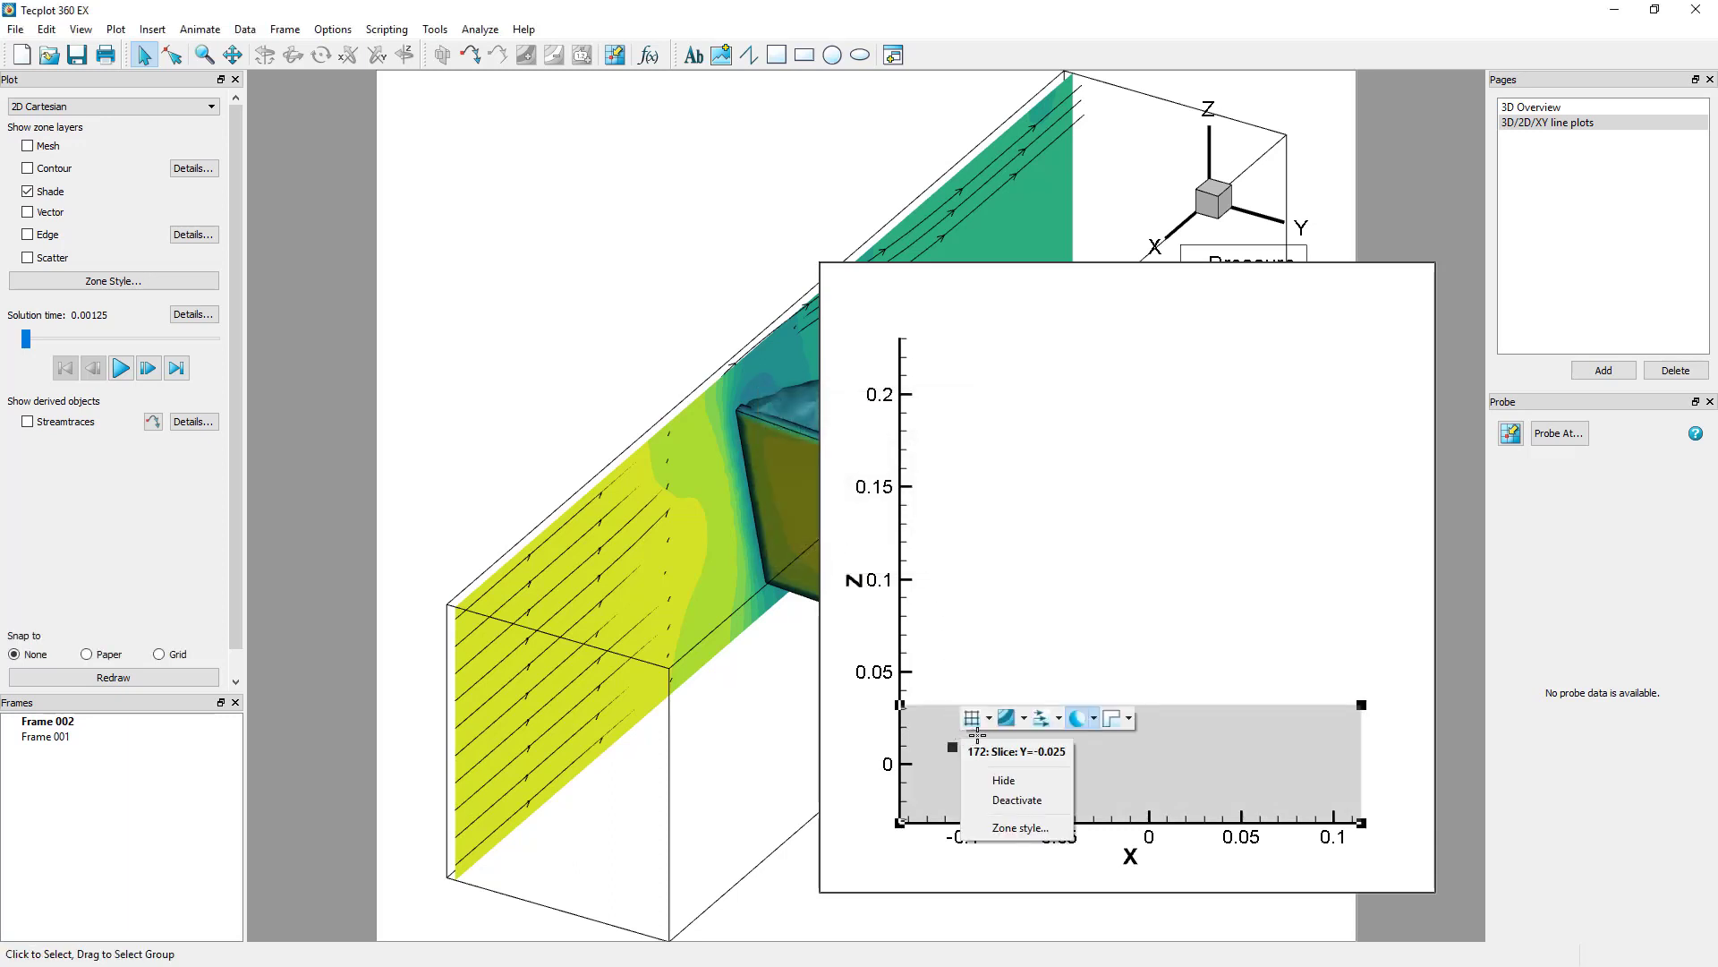
left_click(1006, 717)
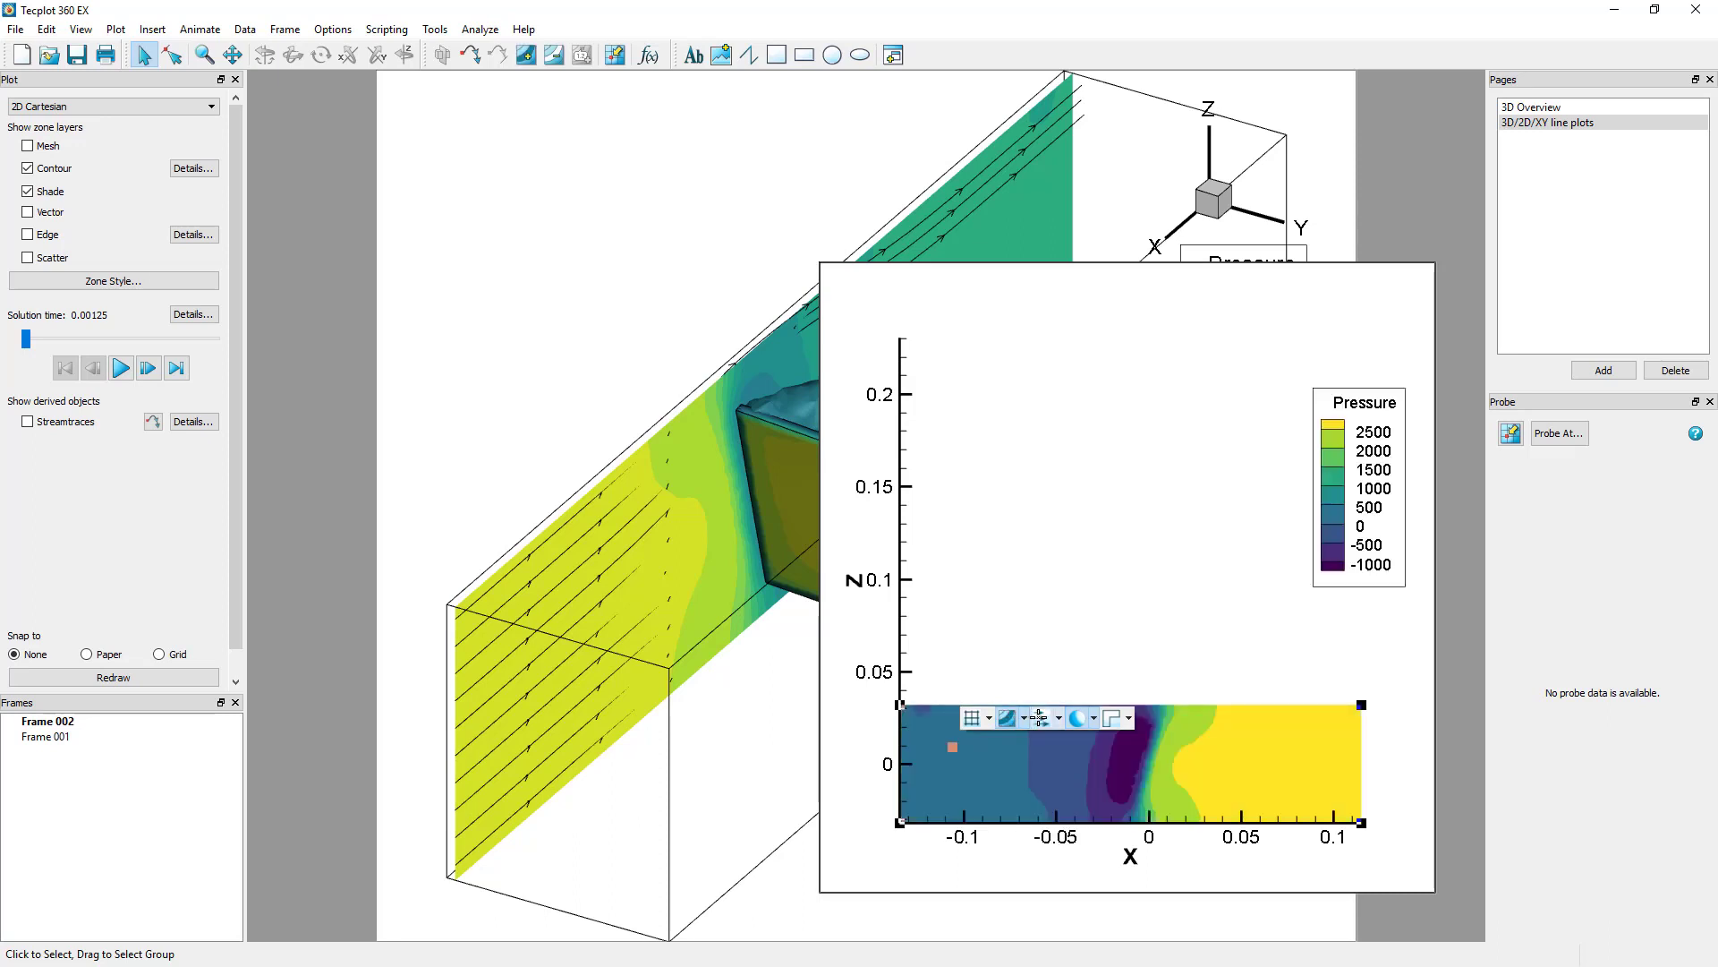
left_click(1039, 717)
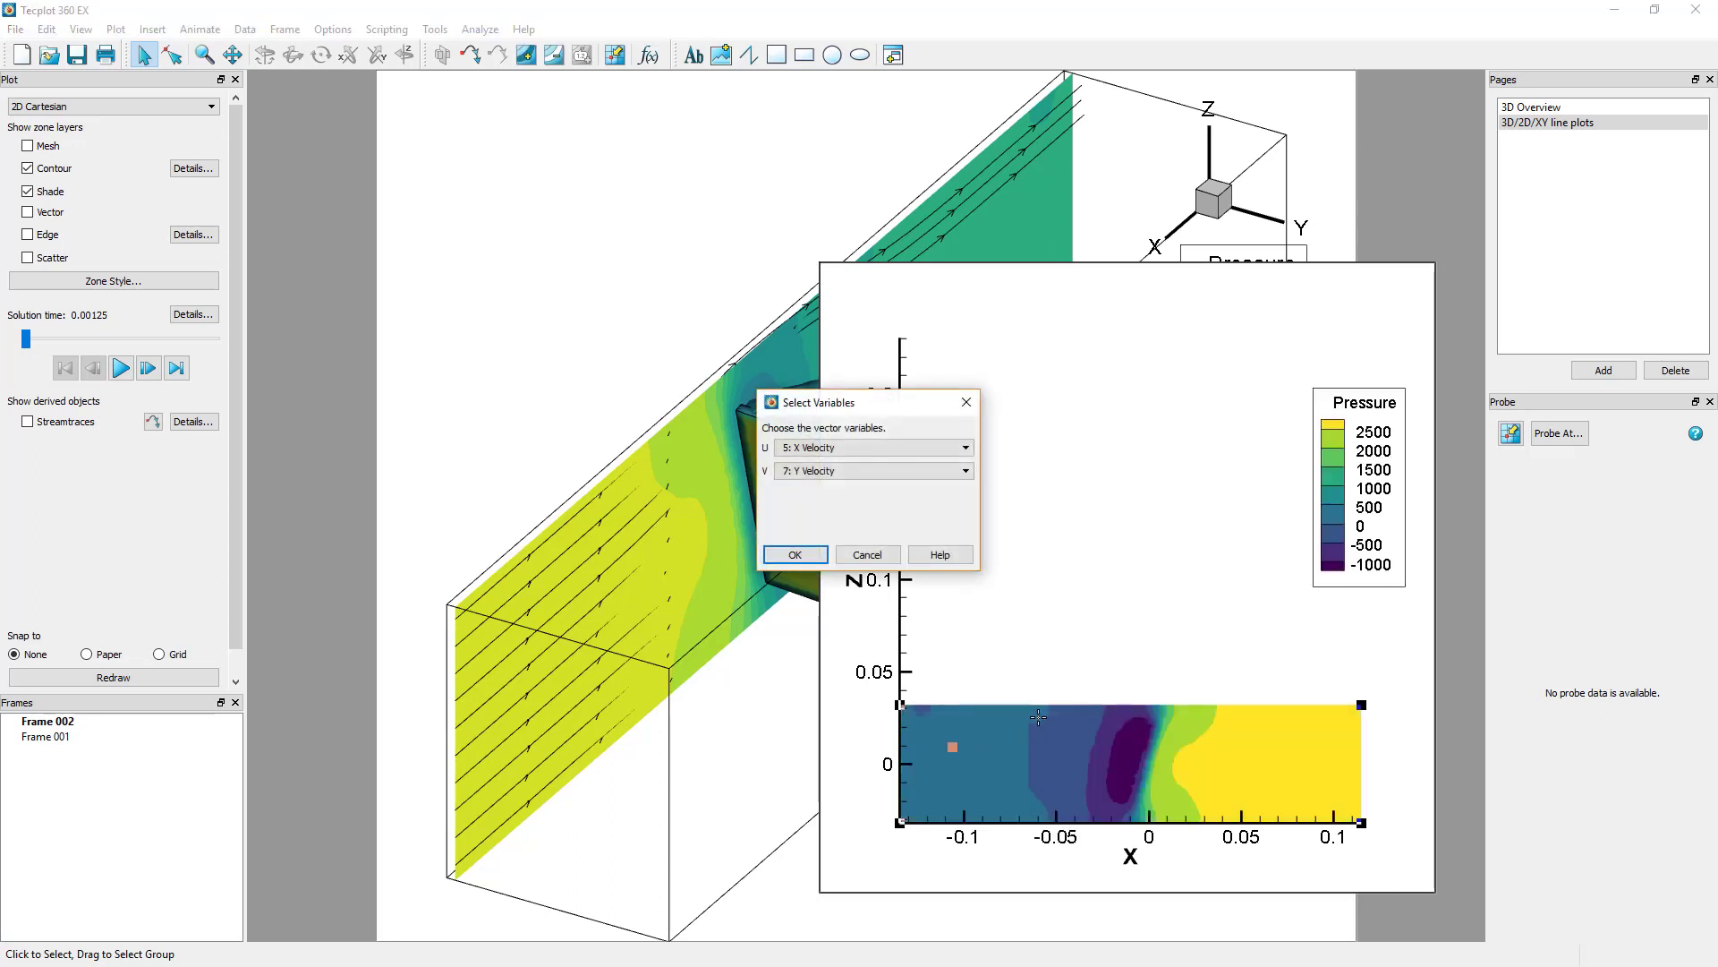
left_click(966, 472)
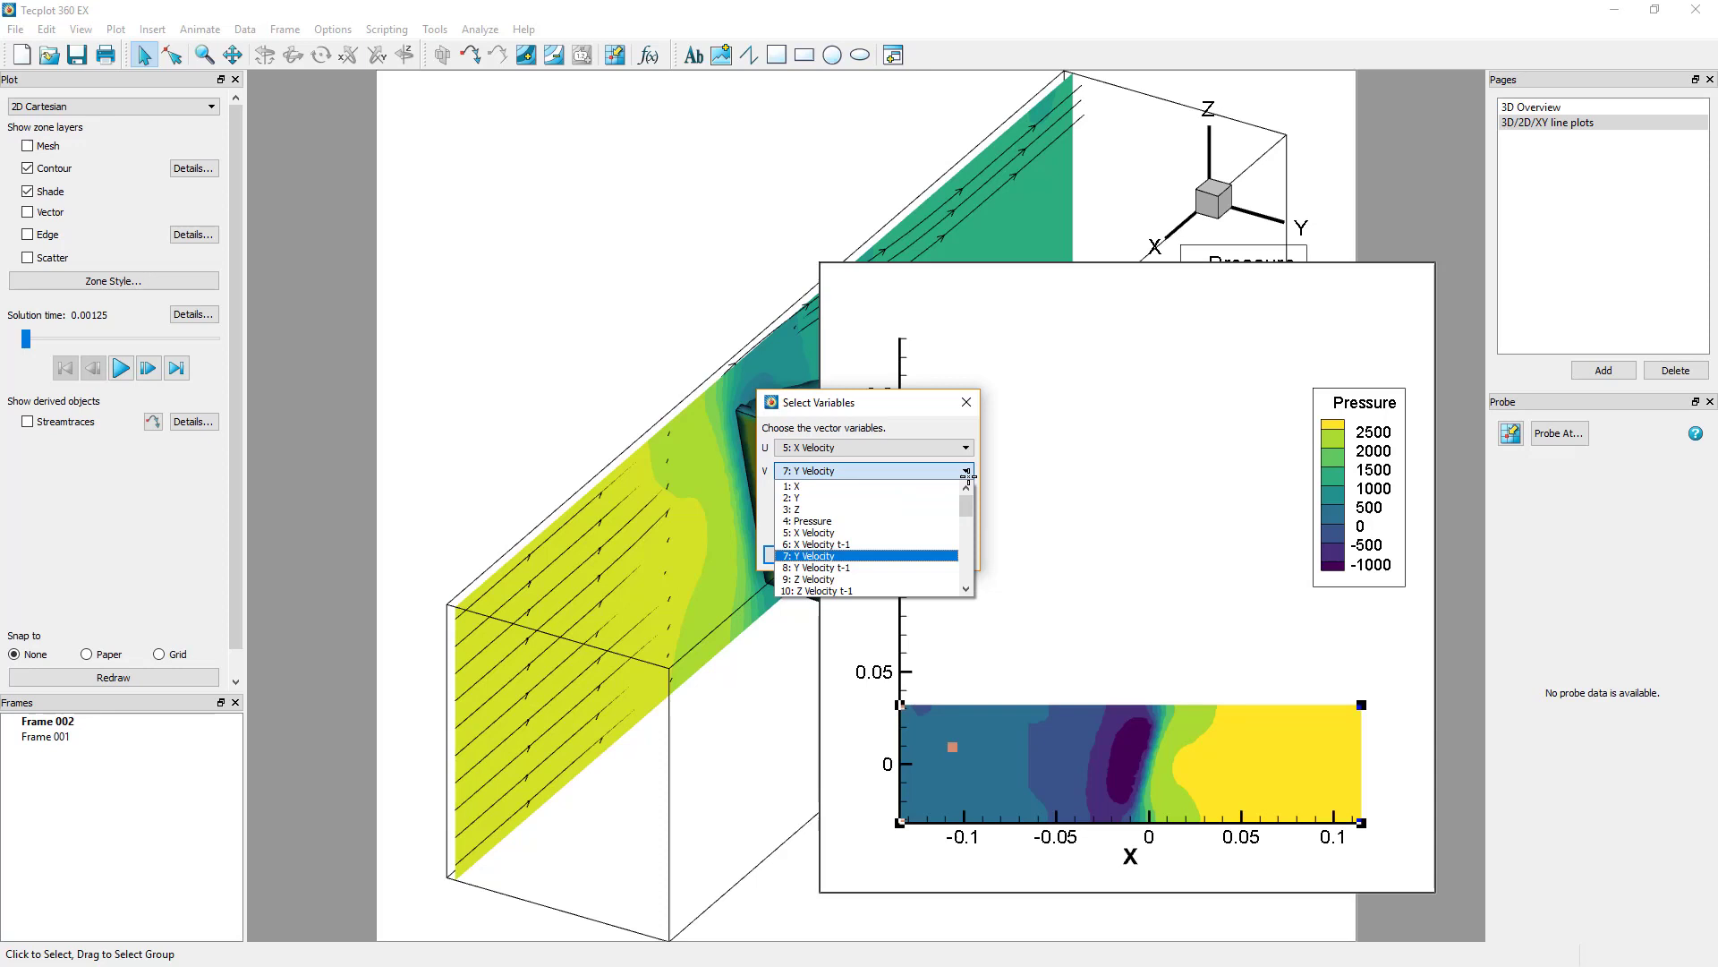
left_click(897, 577)
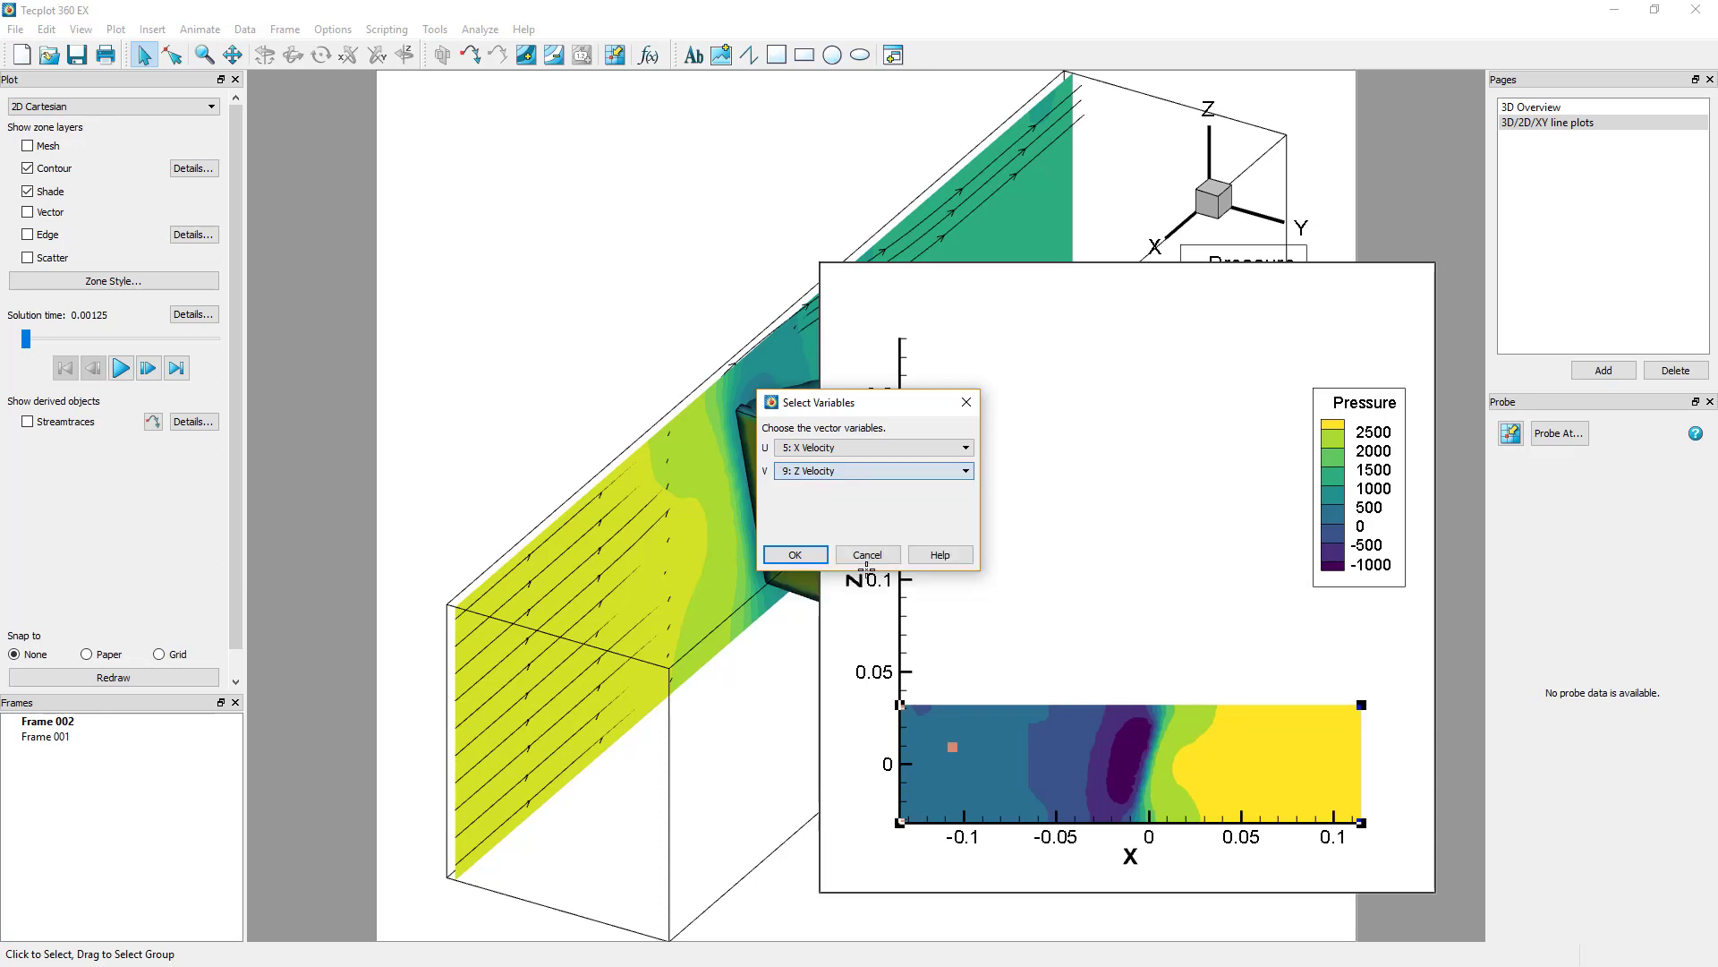
left_click(805, 555)
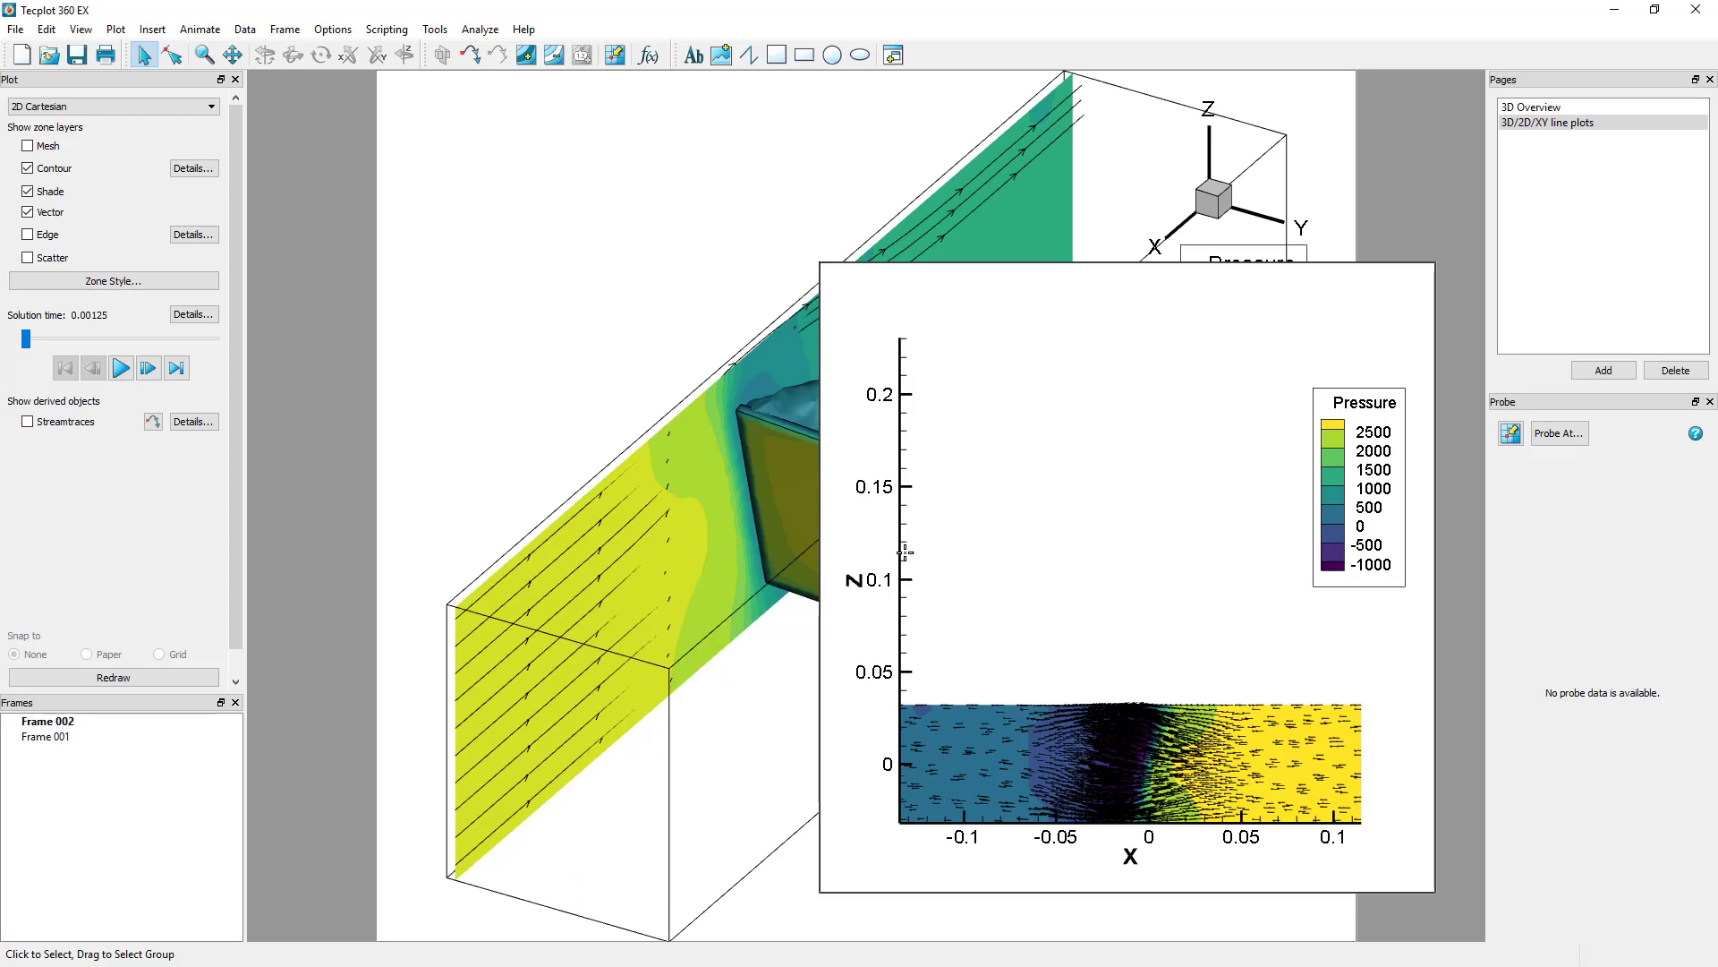
Probe a point on the 2D slice to create a Pressure time-series frame
left_click(435, 28)
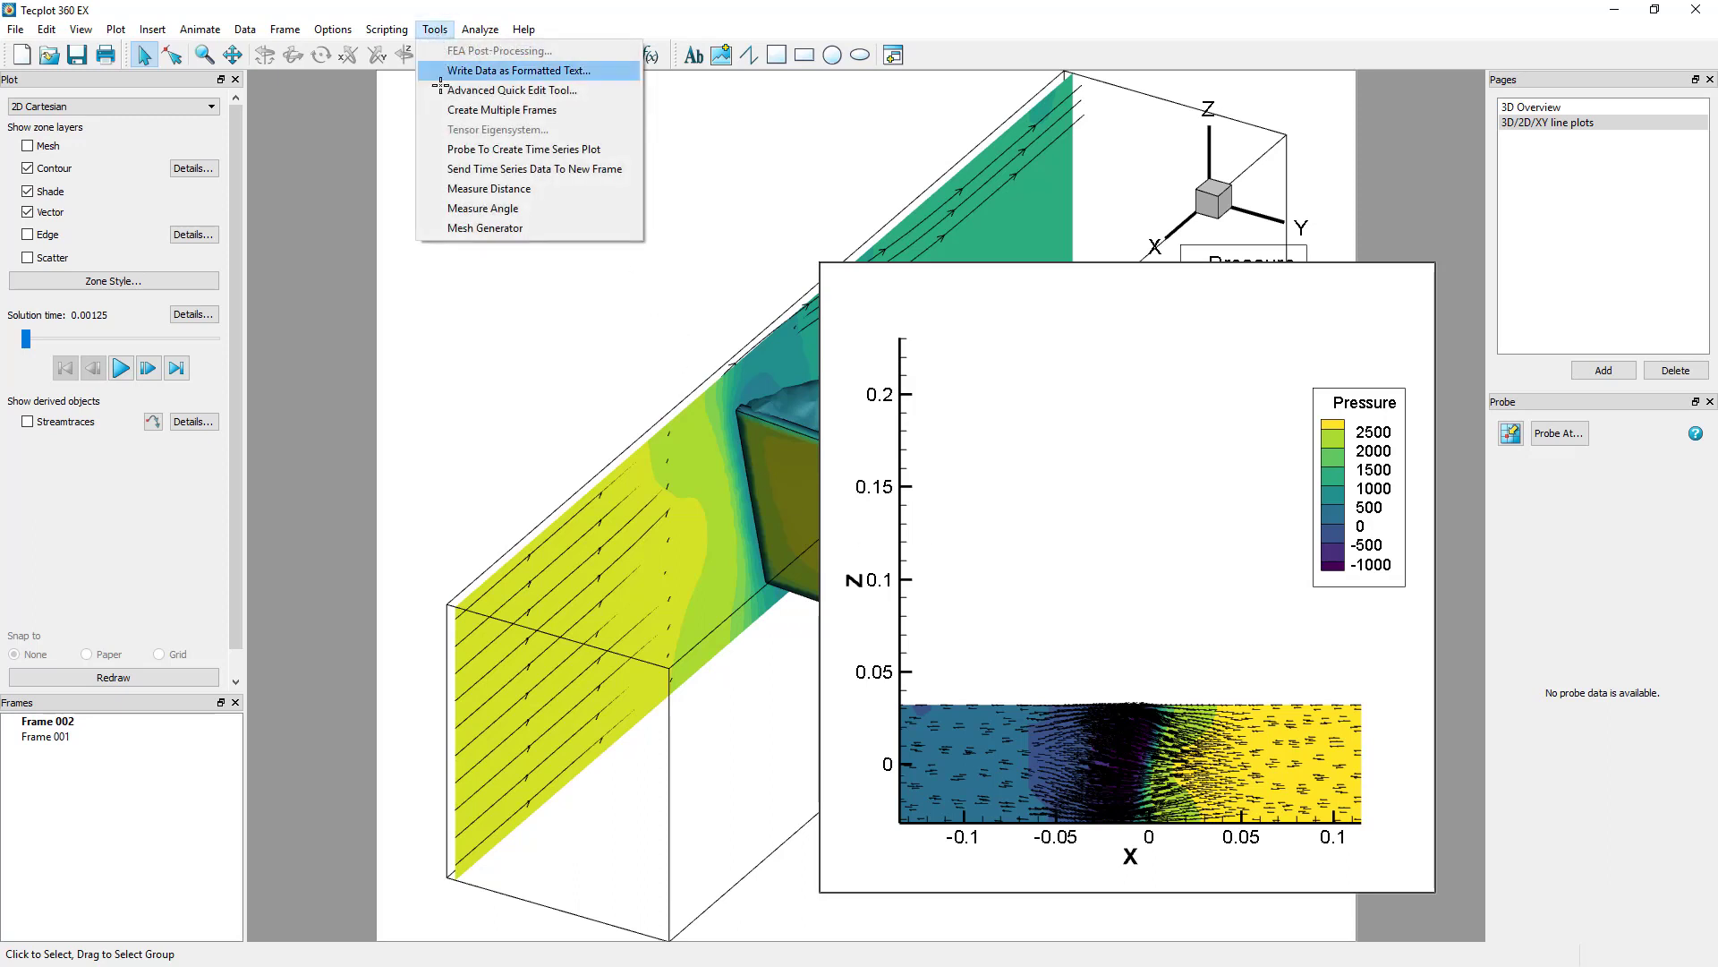
left_click(448, 149)
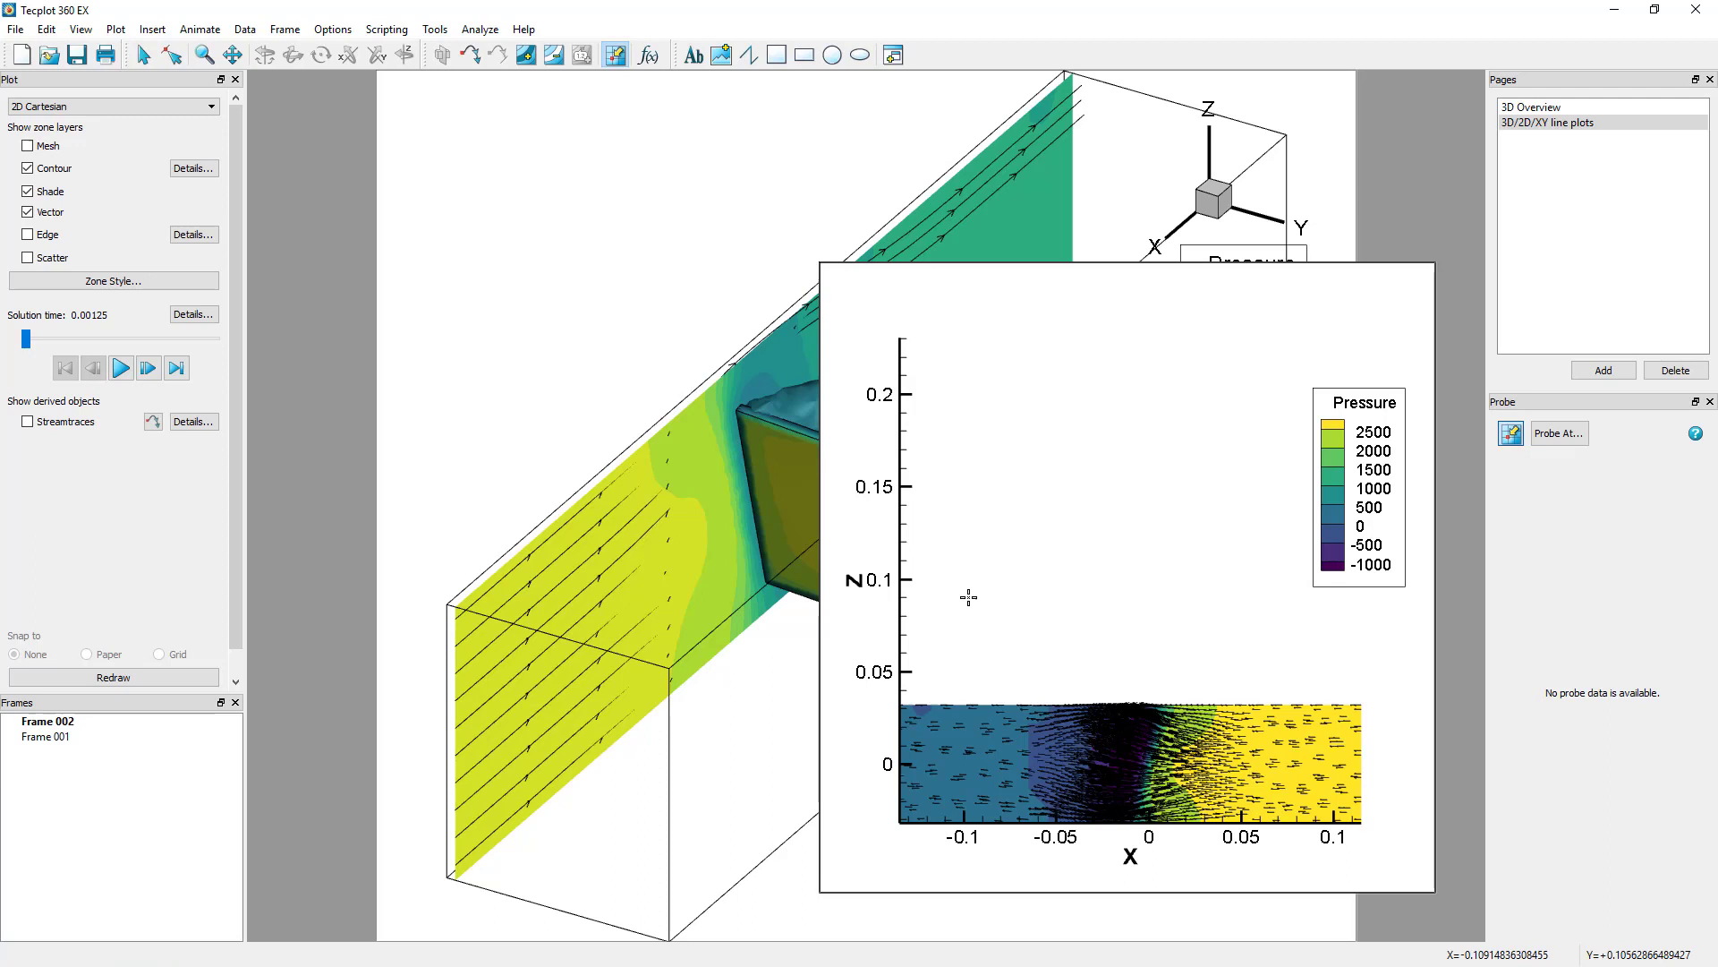
left_click(1083, 765)
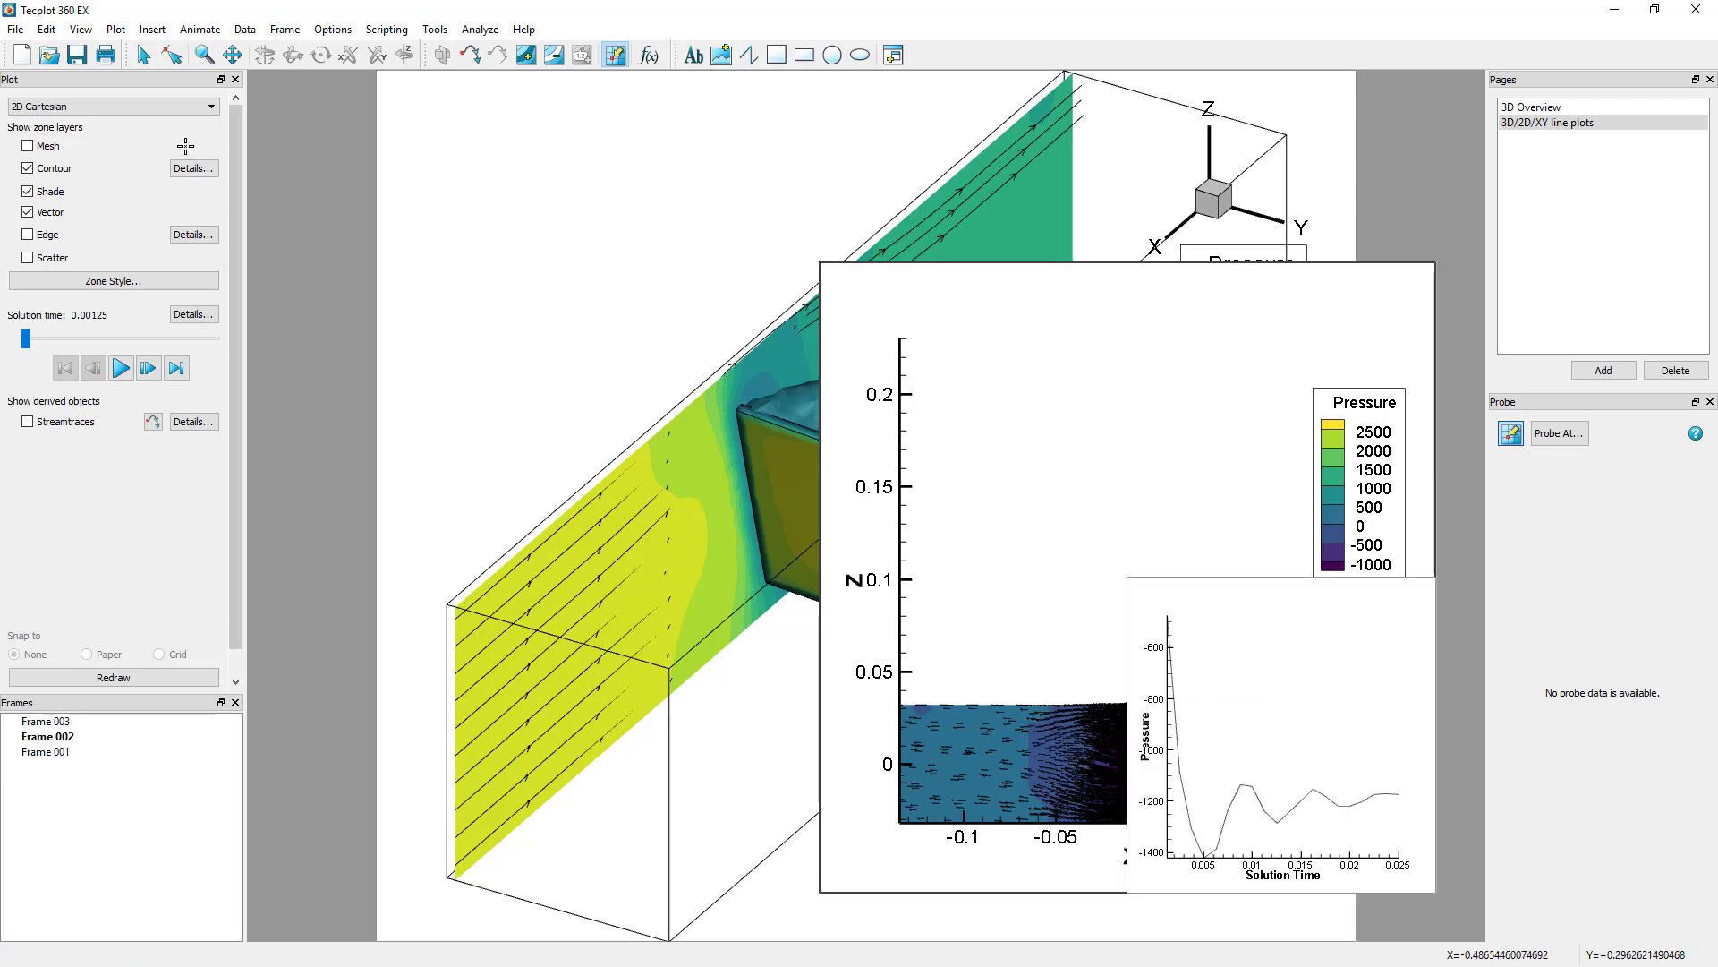
left_click(143, 55)
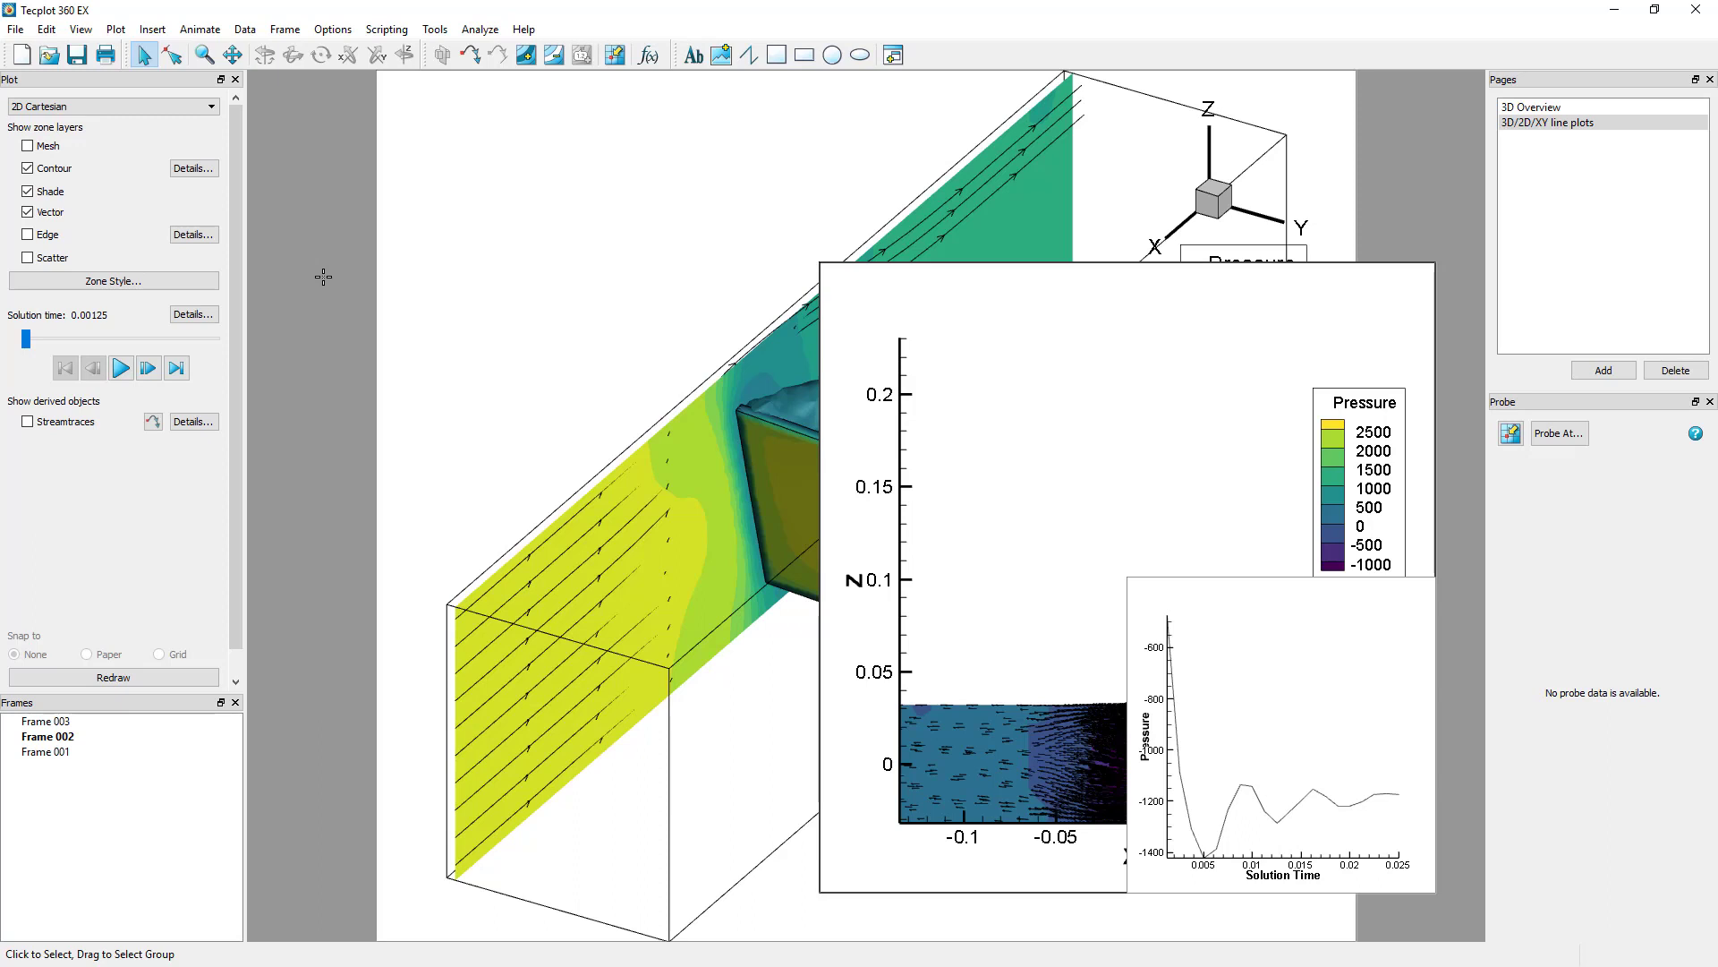
Activate the Pressure vs Solution Time frame and review its Mapping Style settings
left_click(1247, 626)
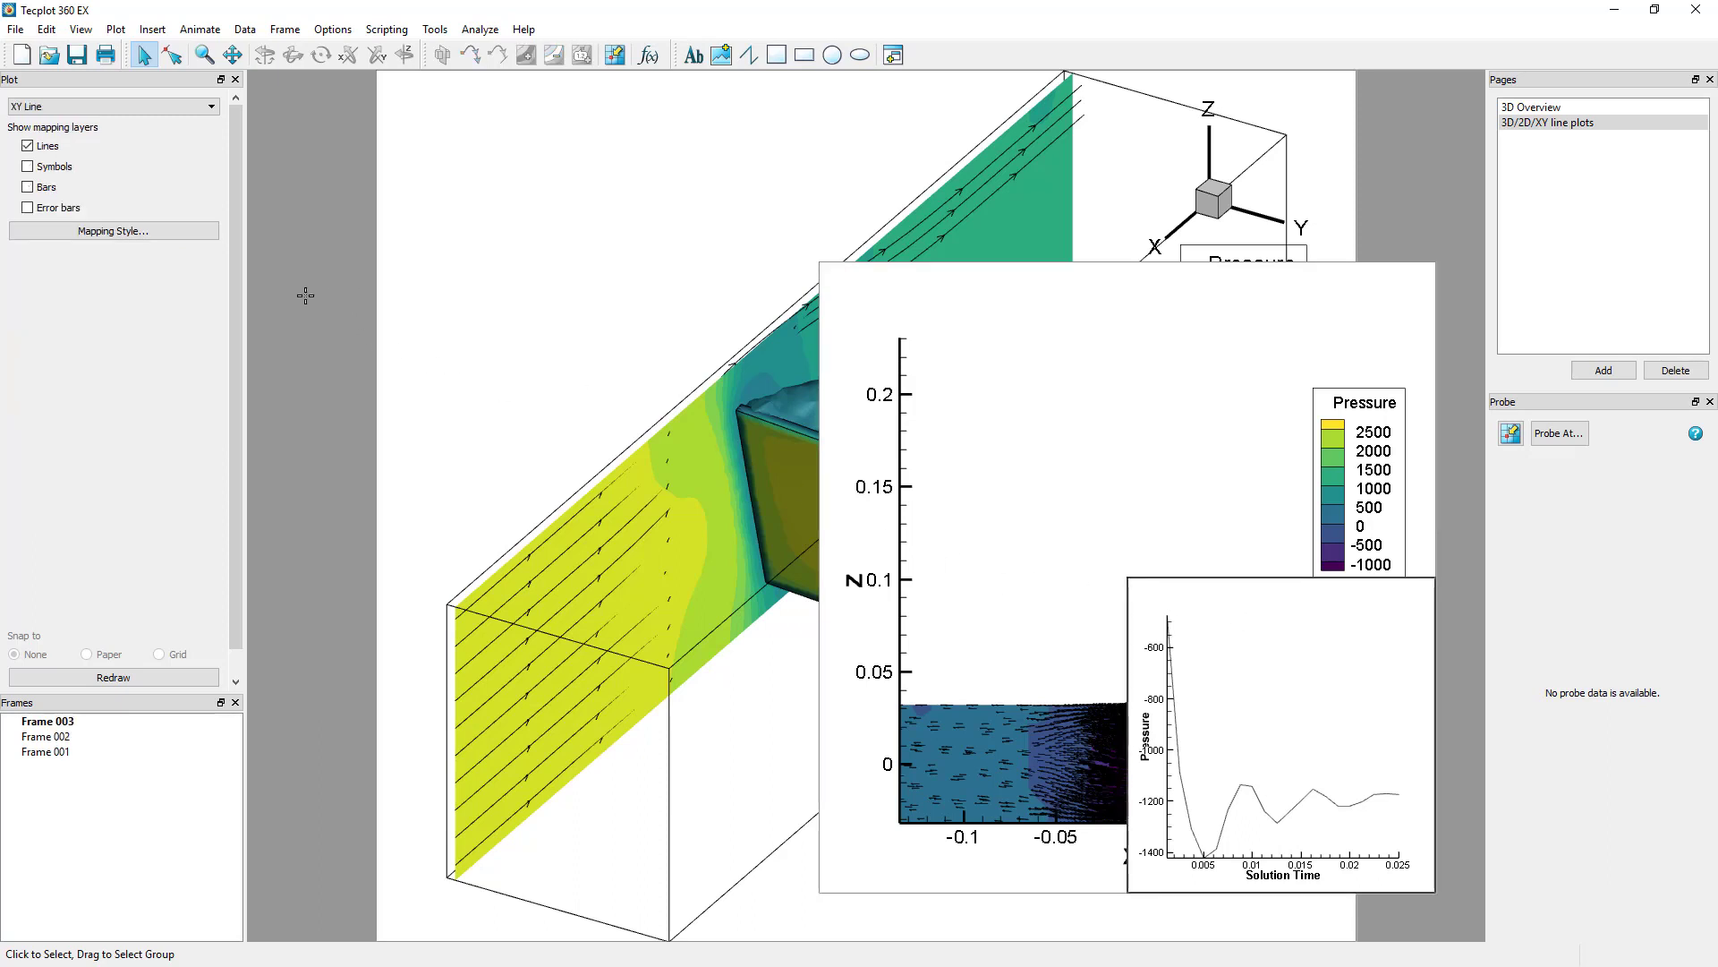
left_click(189, 229)
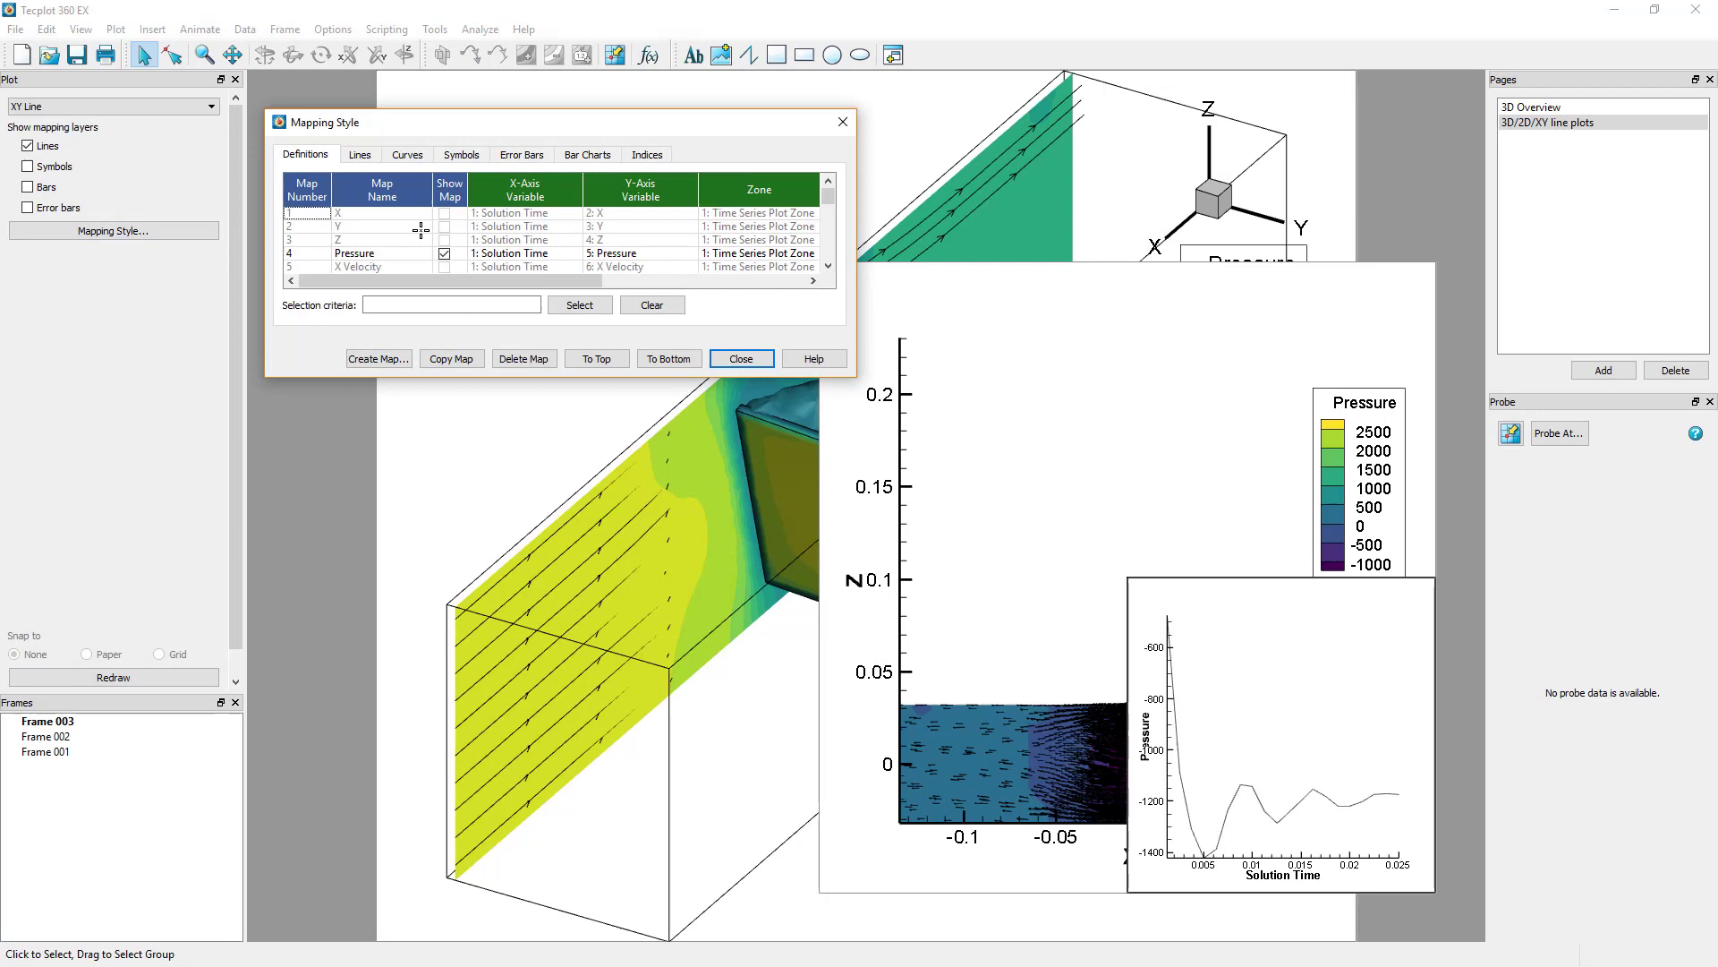
scroll(421, 231, "down", 11)
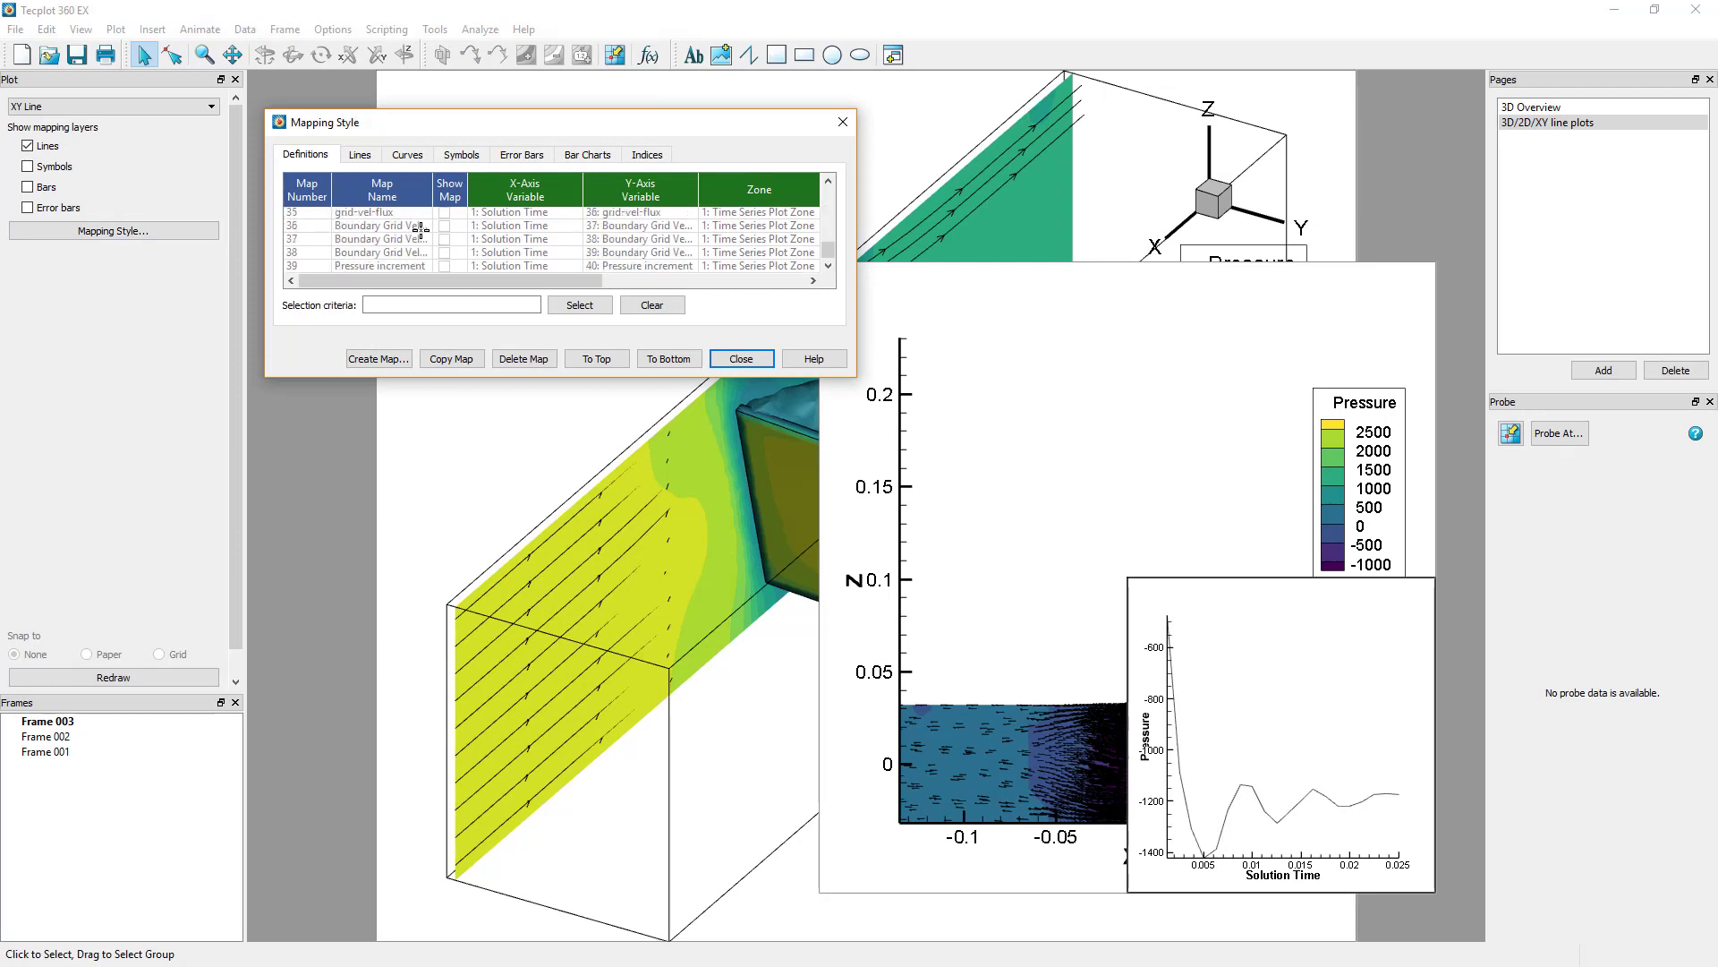
left_click(731, 357)
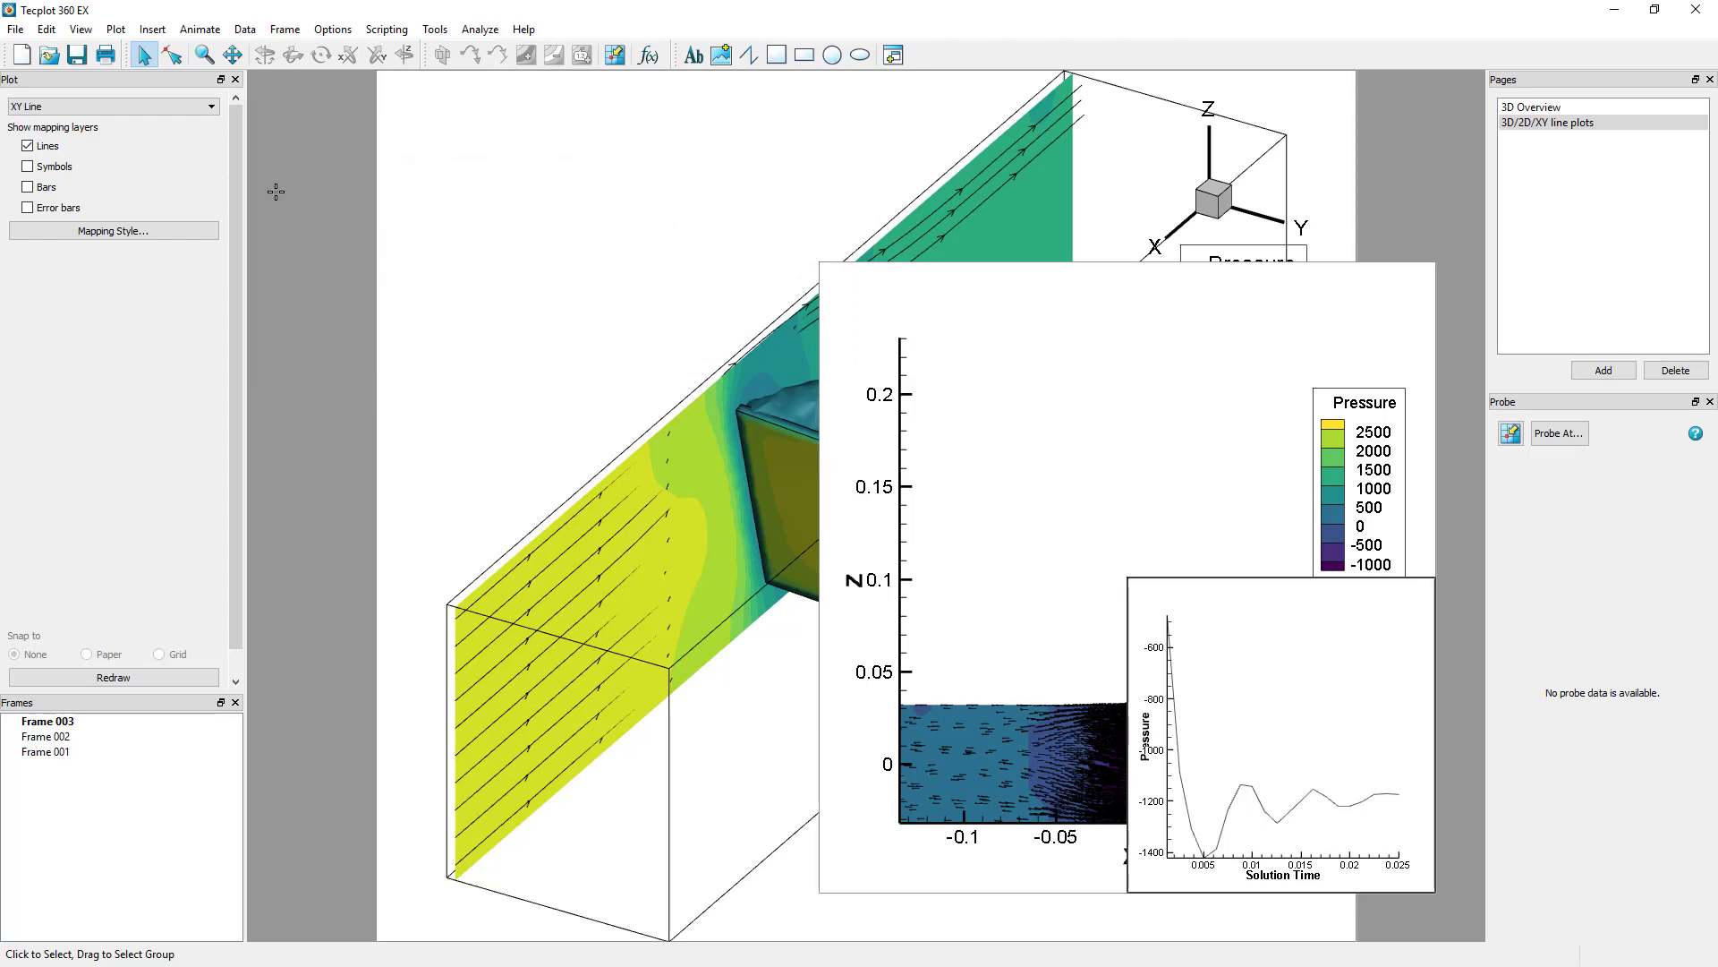
Tile the frames stacked with horizontal aspect
left_click(273, 29)
left_click(324, 185)
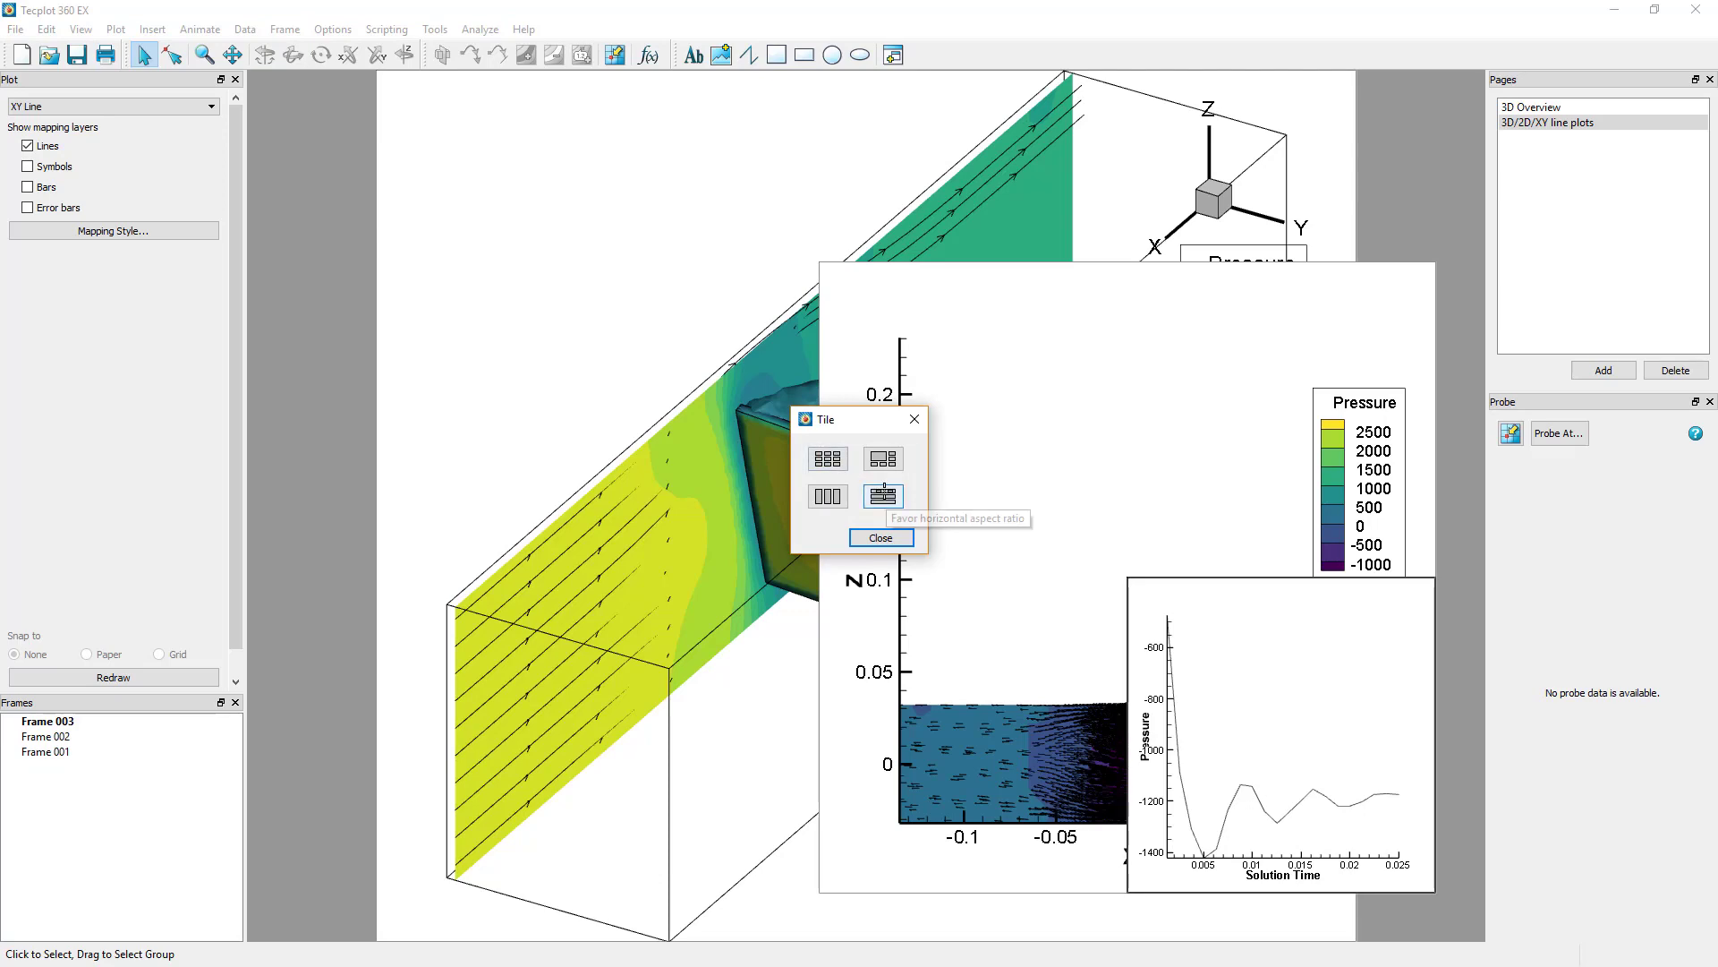
left_click(883, 495)
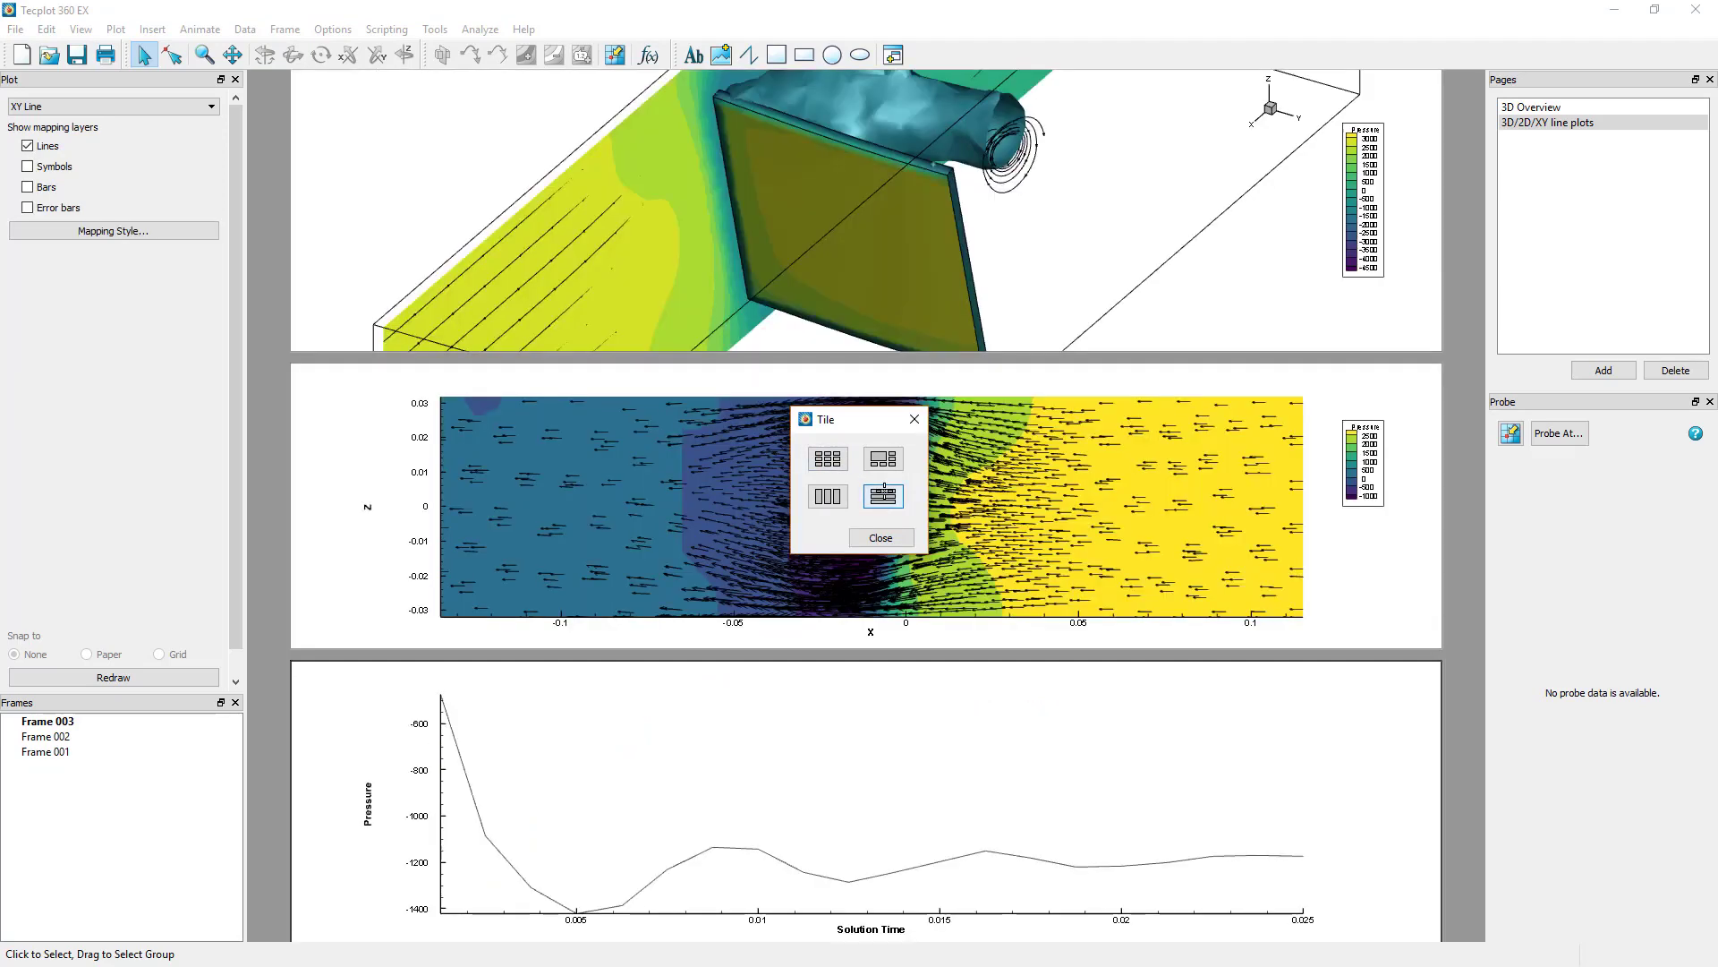
left_click(881, 537)
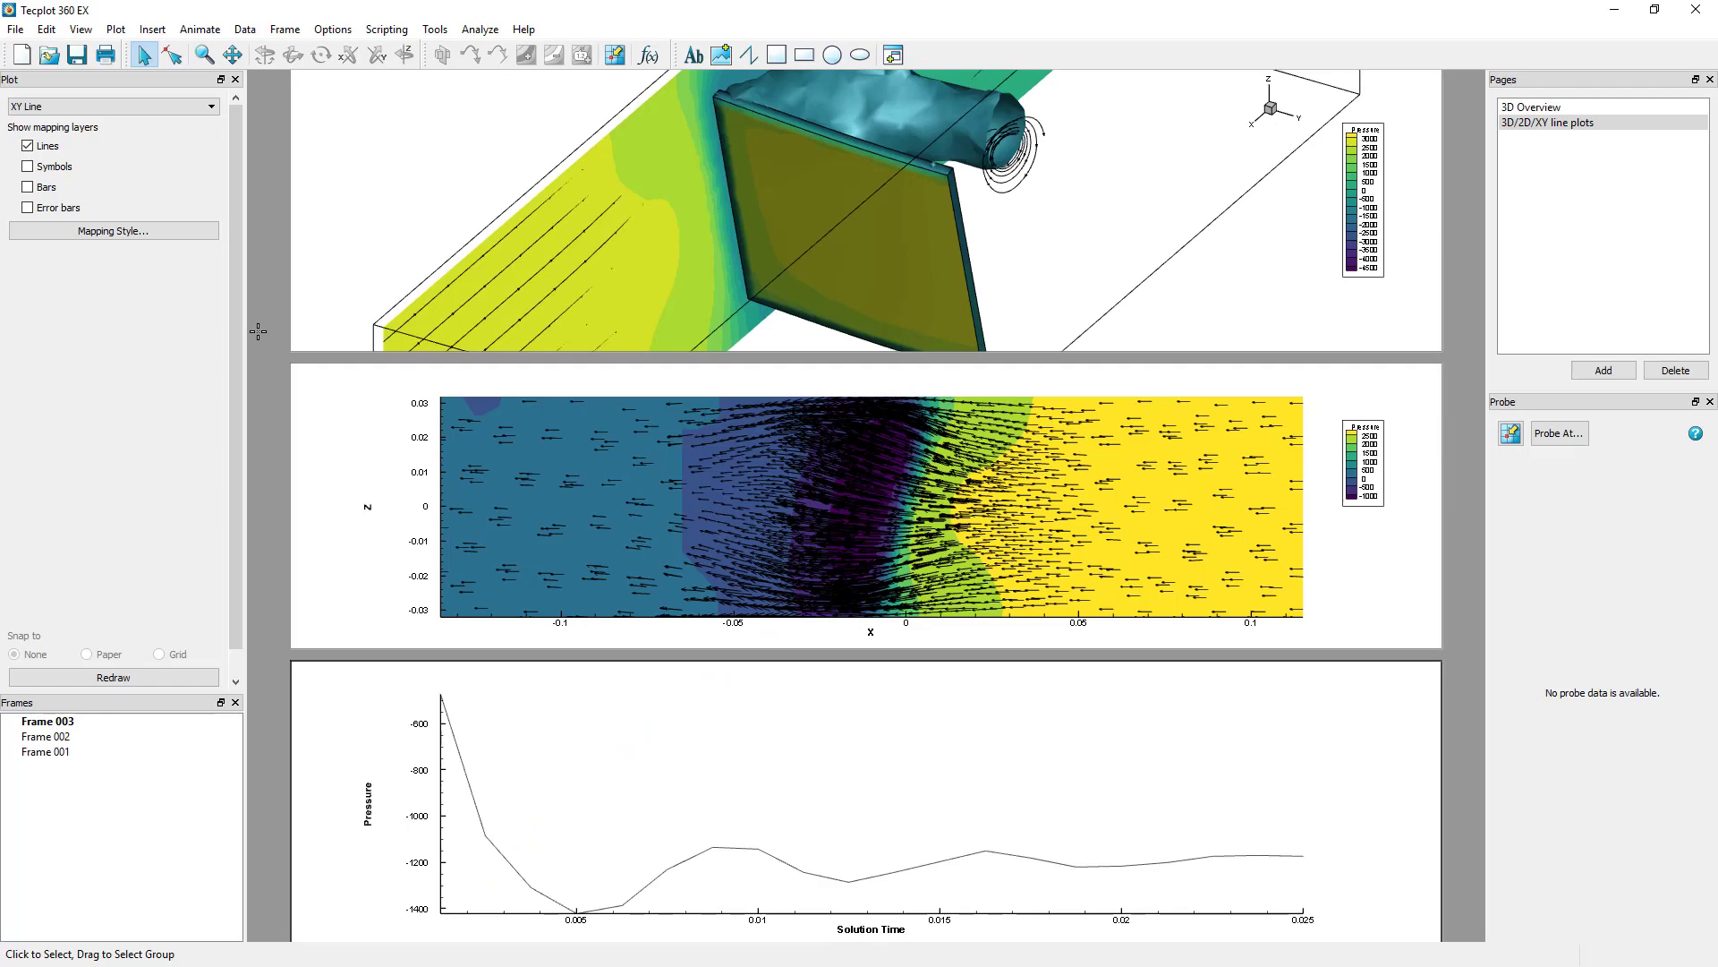
Reframe the 3D duct view and play the animation to solution time 0.025
left_click(339, 238)
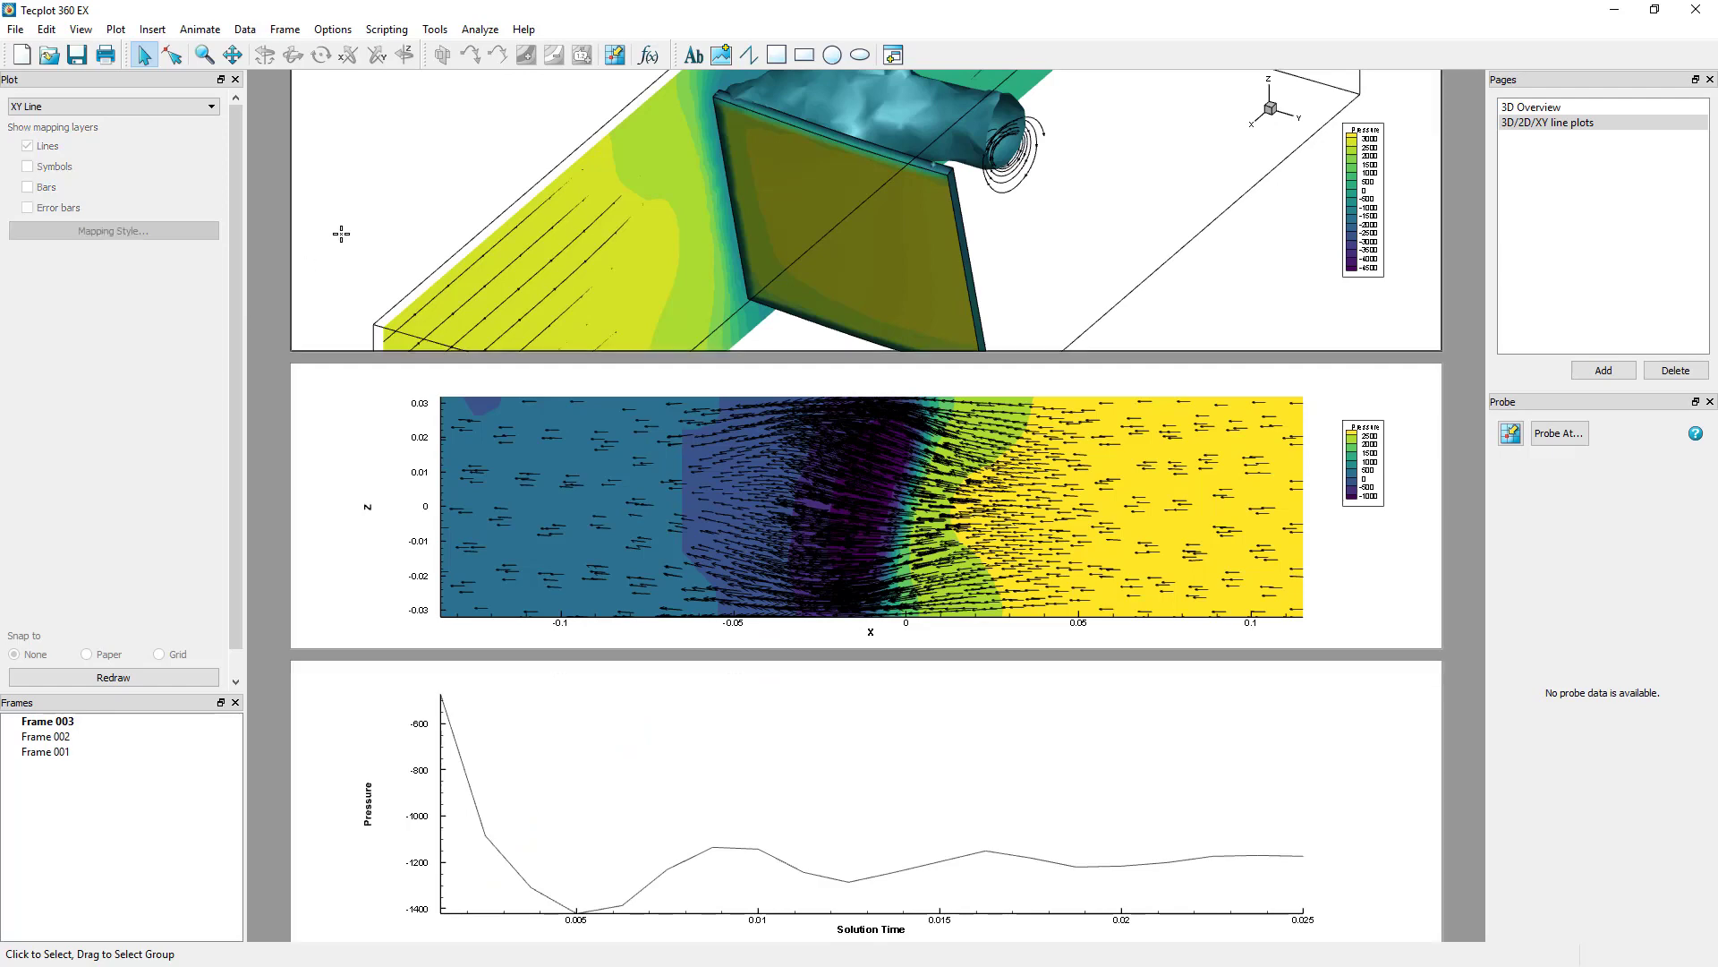
middle_click_drag(1008, 280, 903, 84)
right_click_drag(903, 84, 878, 183)
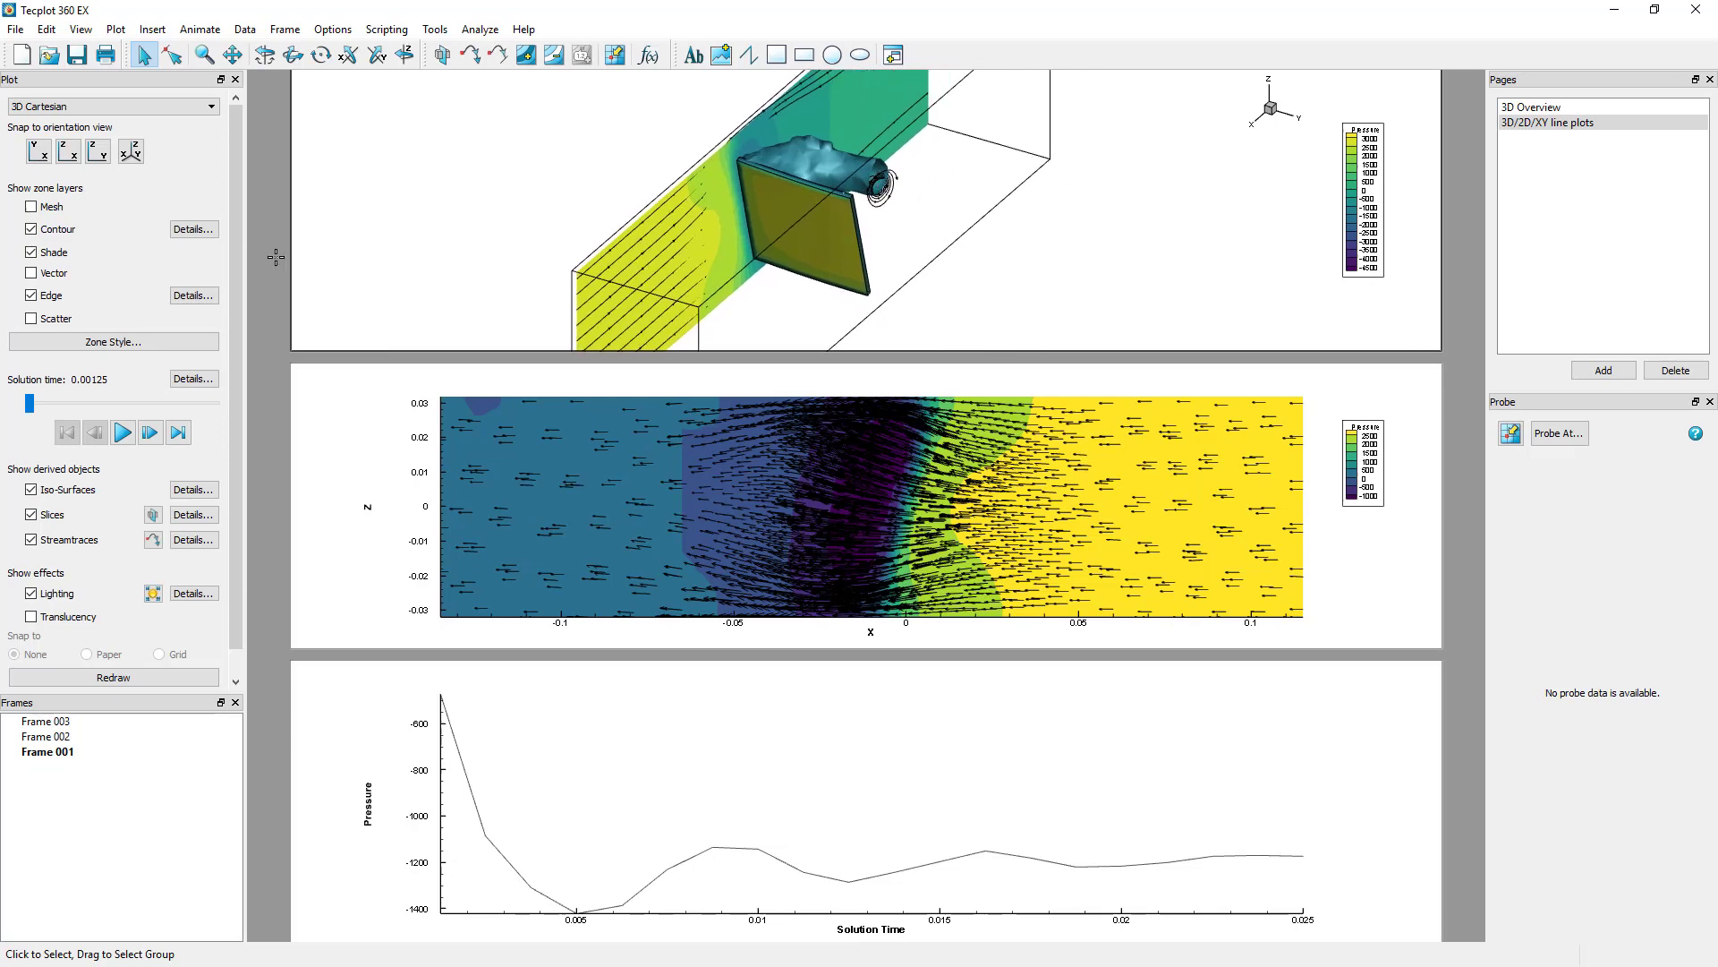
left_click(124, 433)
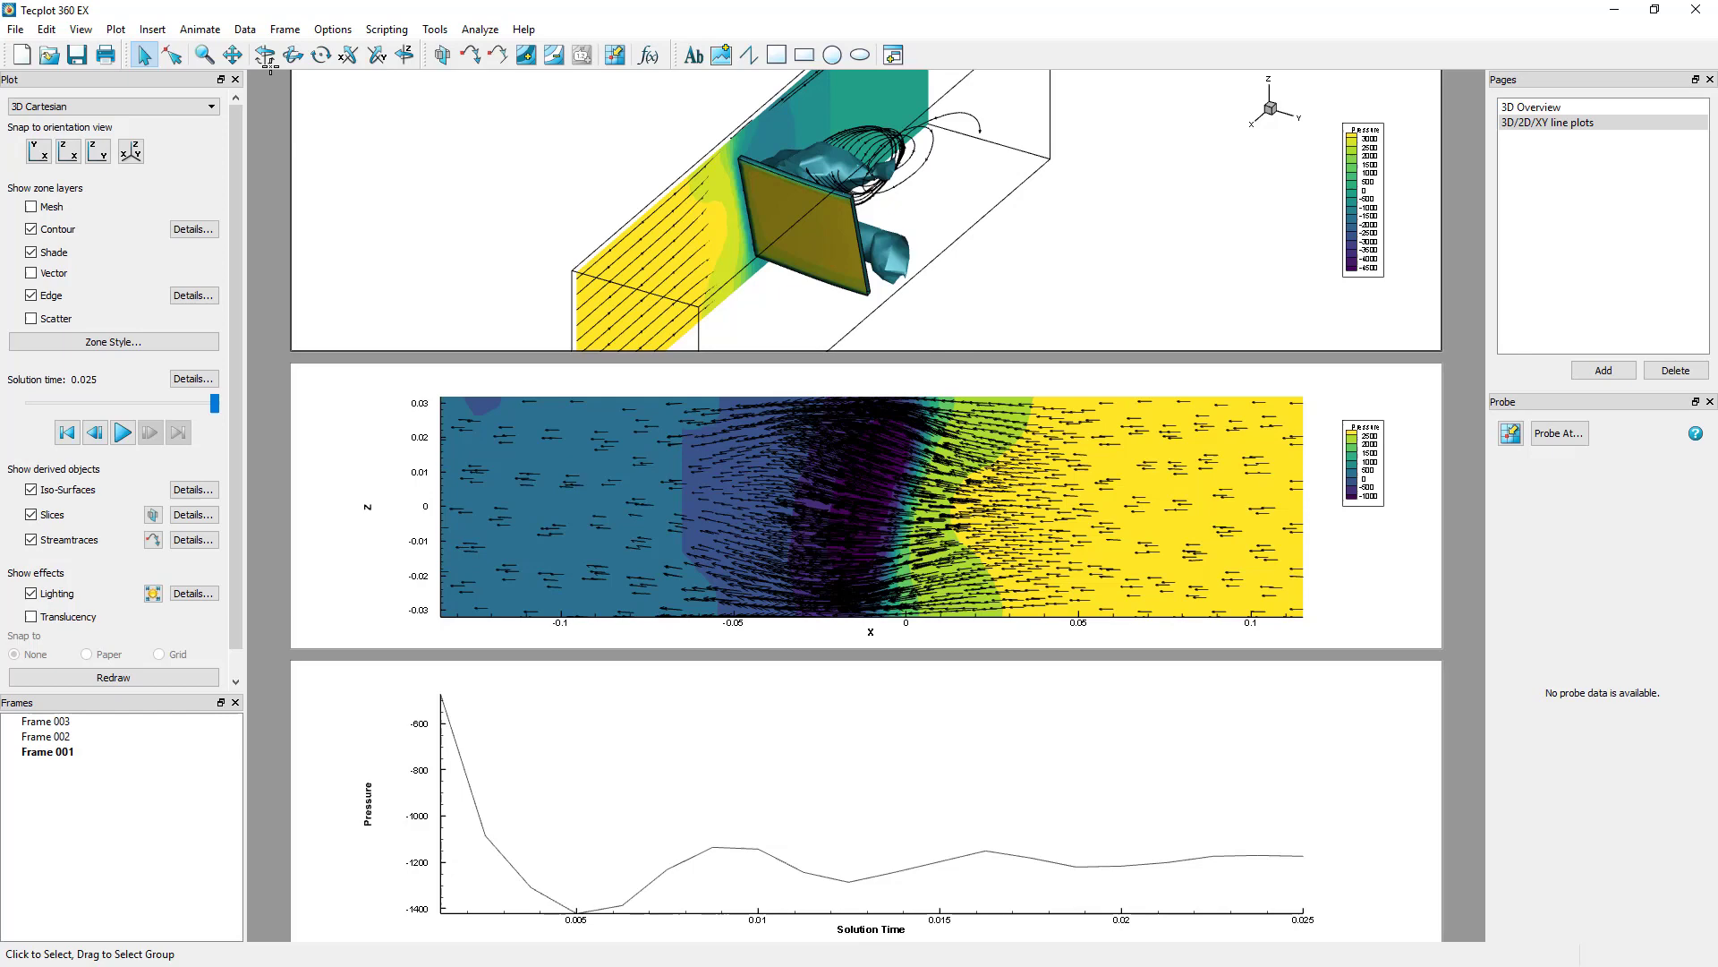
Link solution time and contour levels across all frames in the group, then replay the animation
left_click(283, 30)
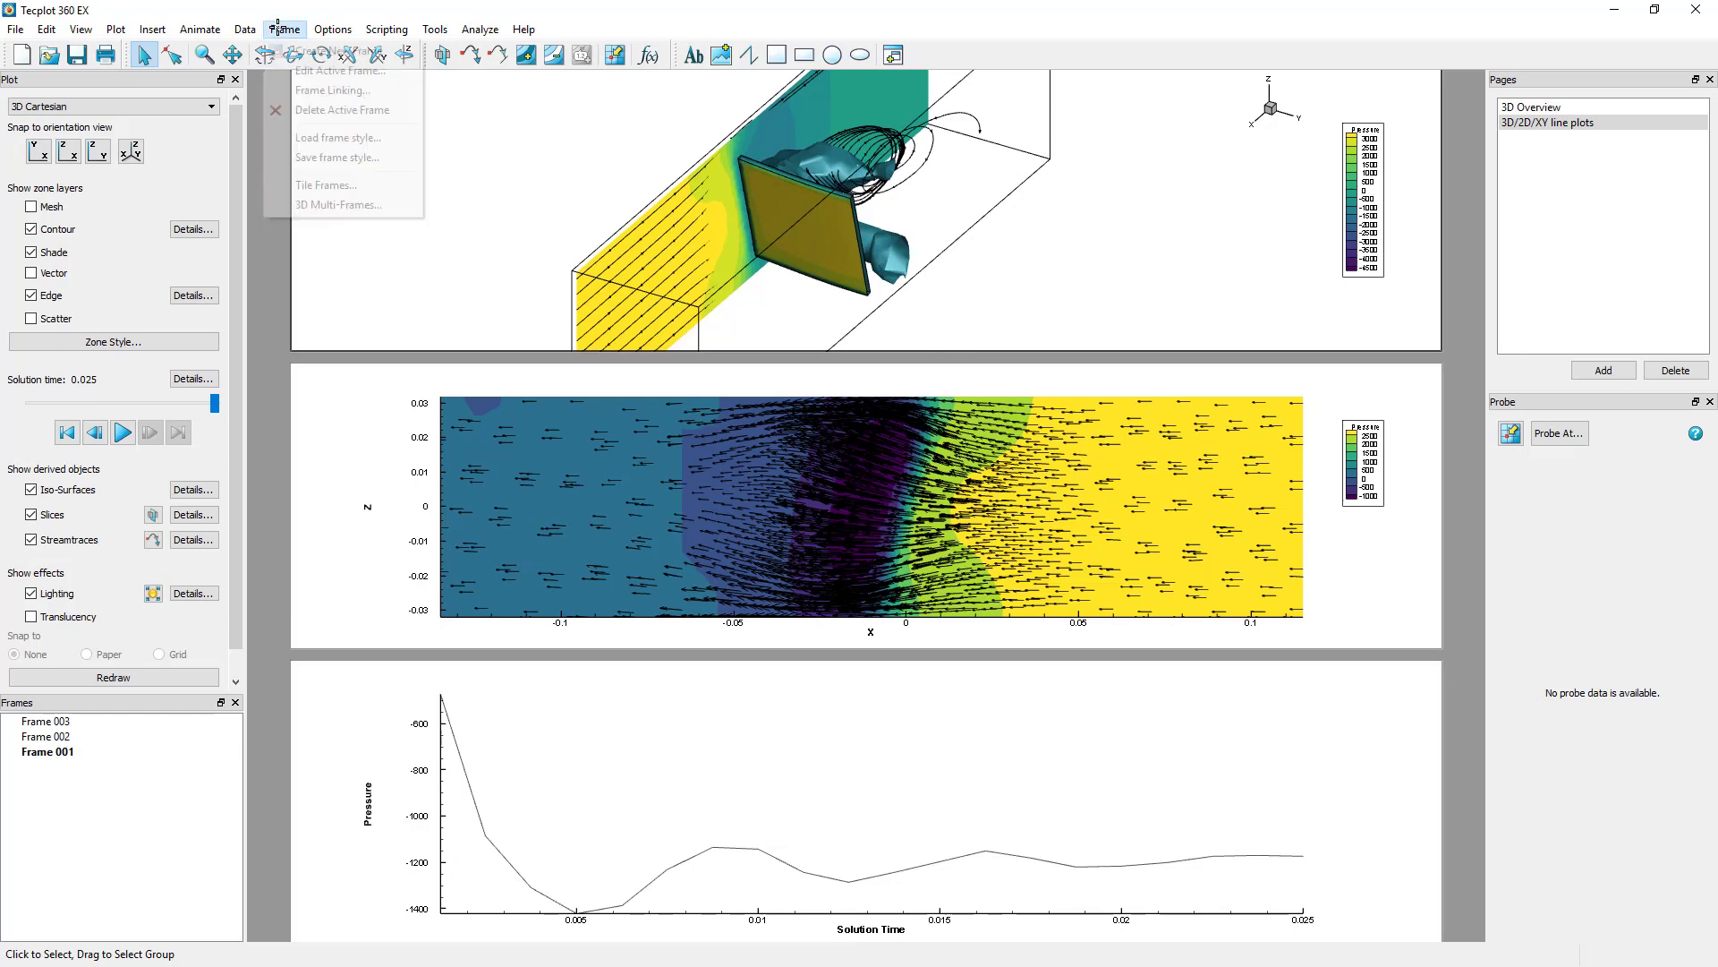
left_click(290, 91)
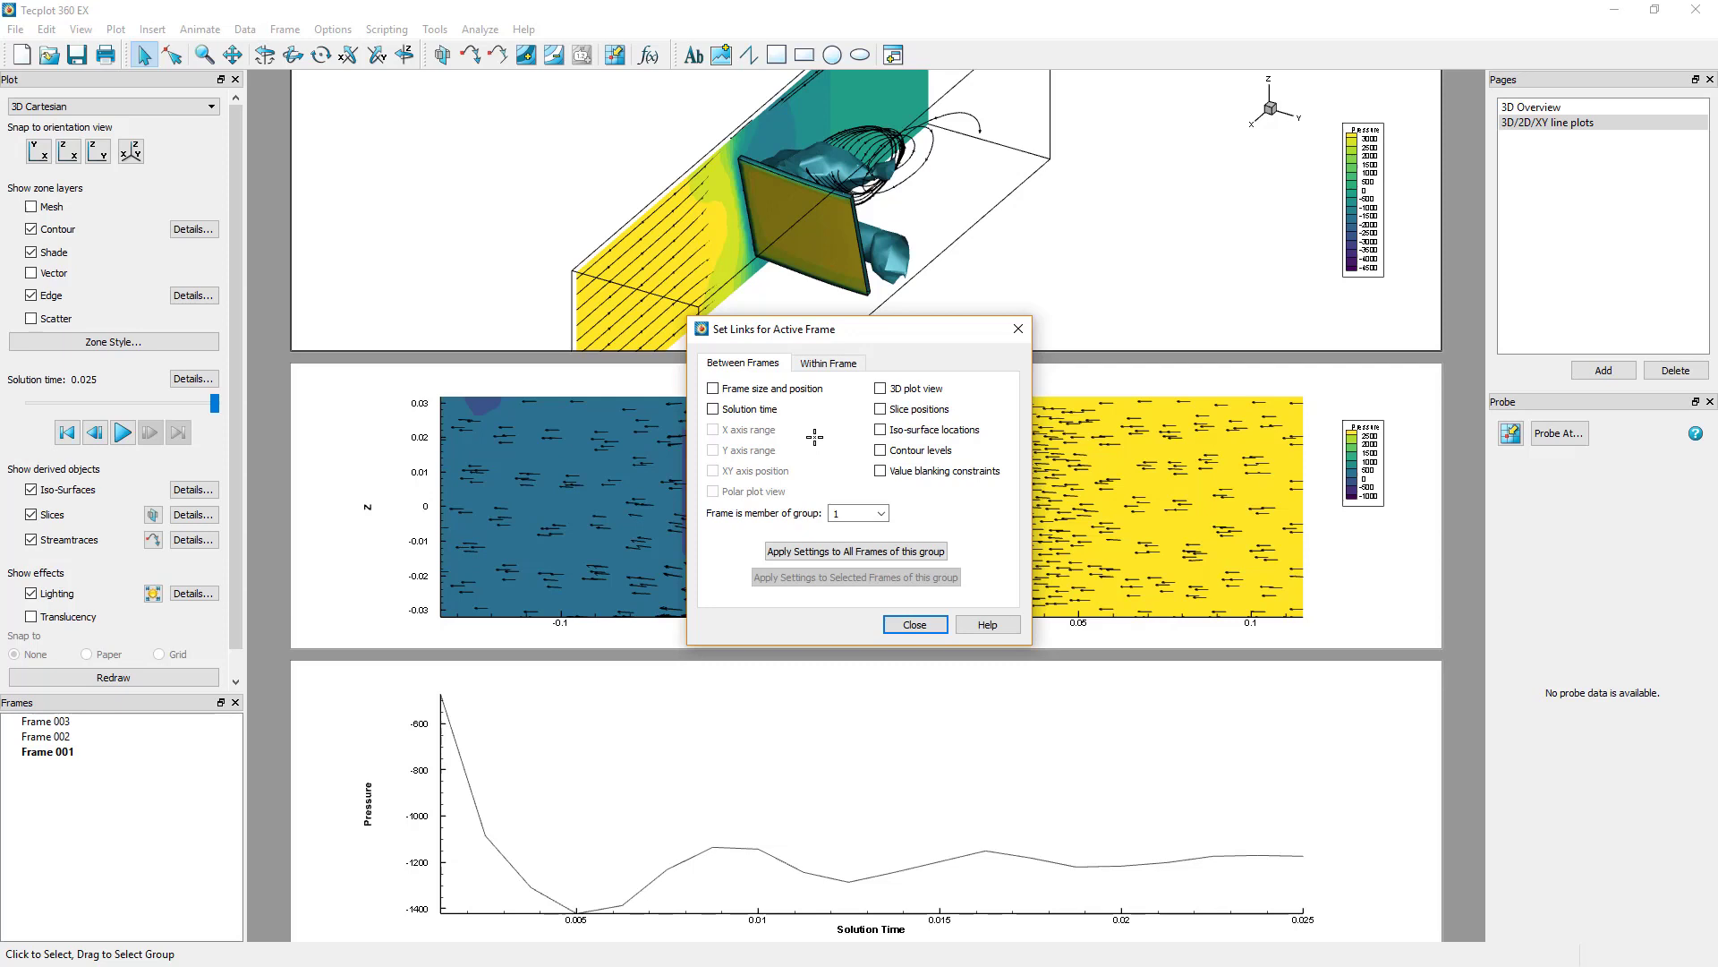
left_click(763, 412)
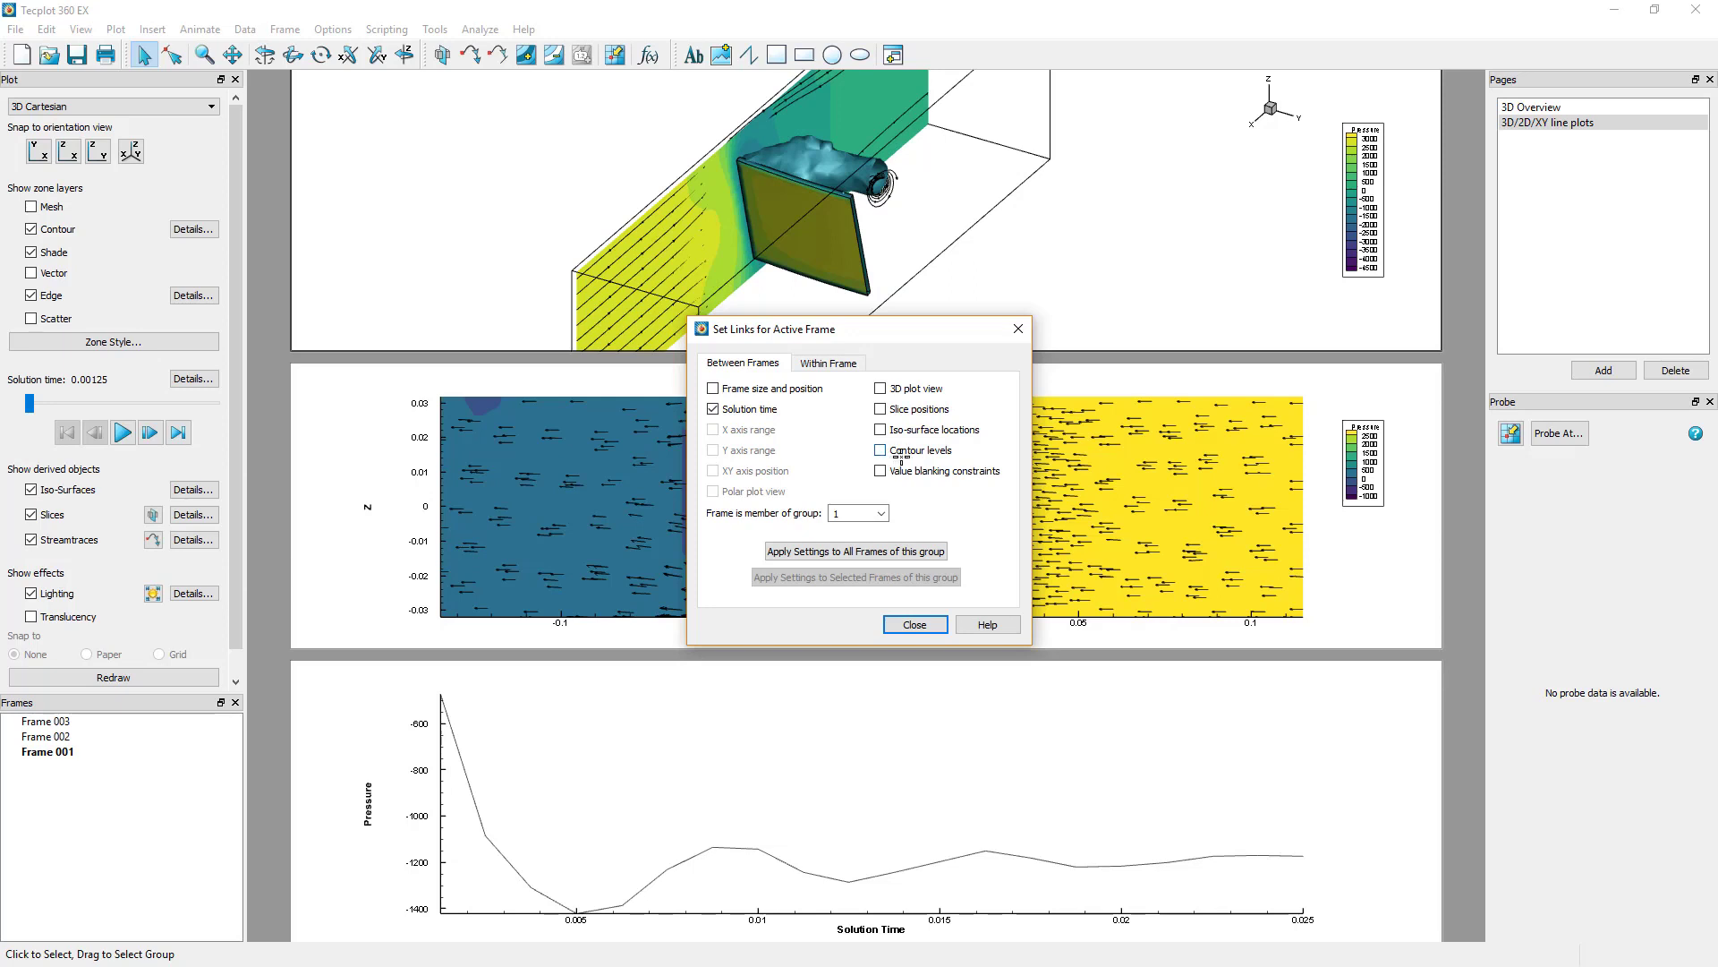
left_click(901, 451)
left_click(922, 551)
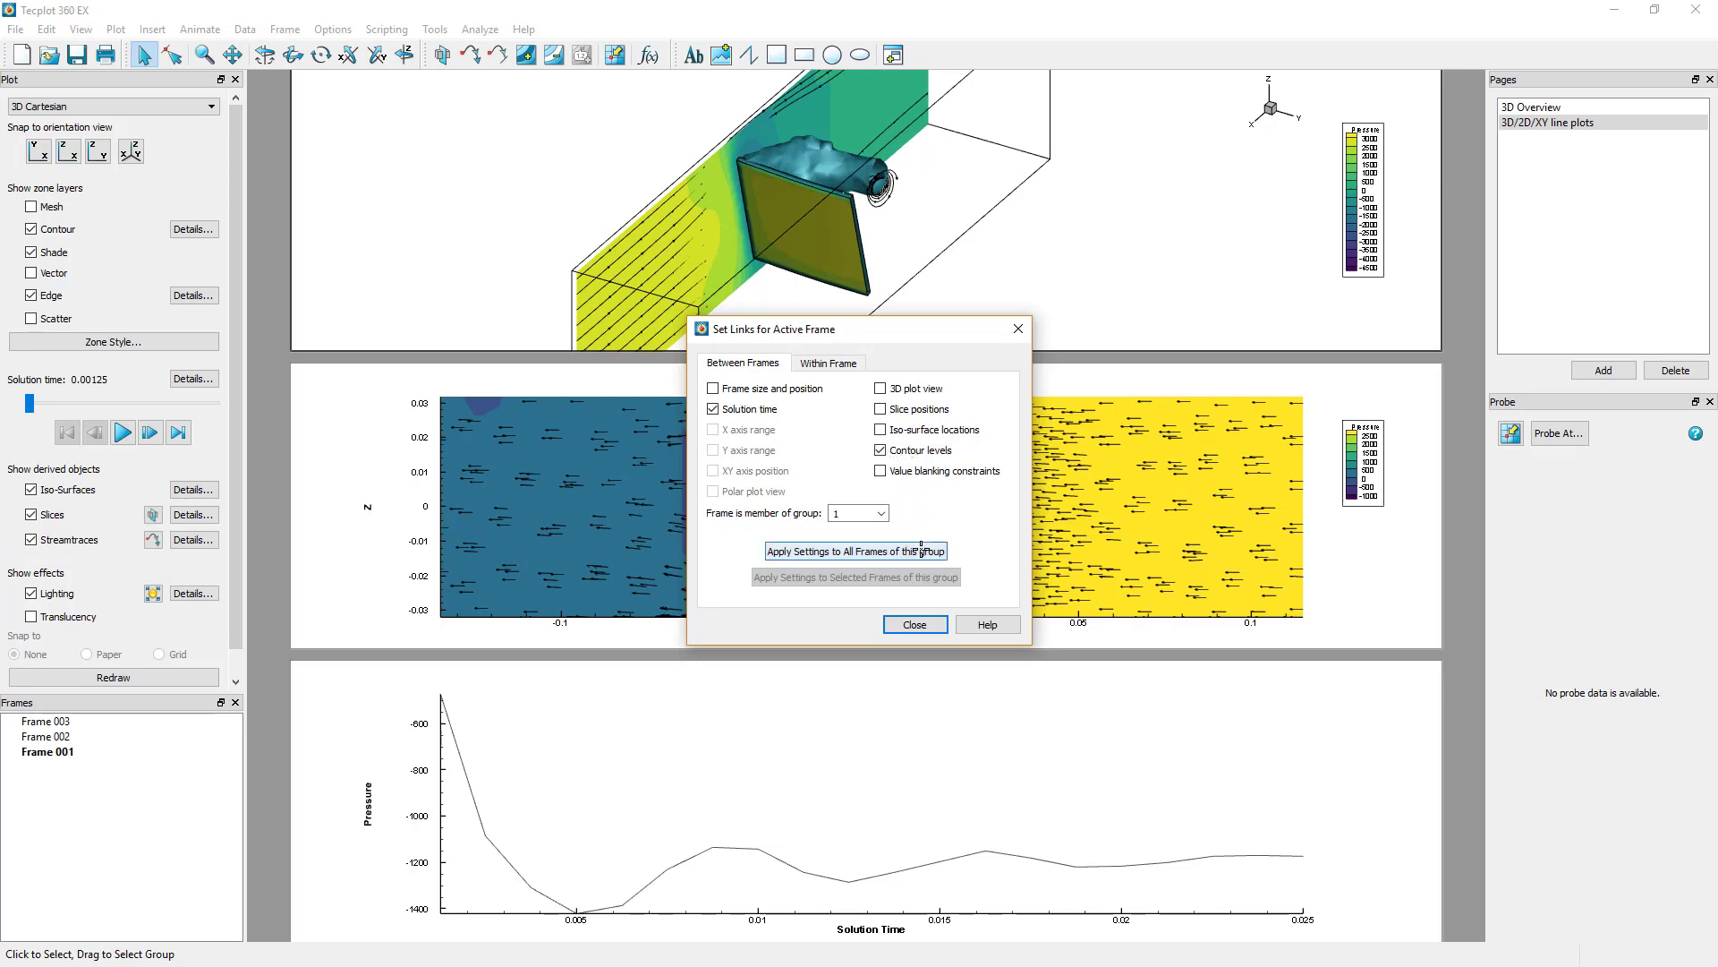
left_click(915, 623)
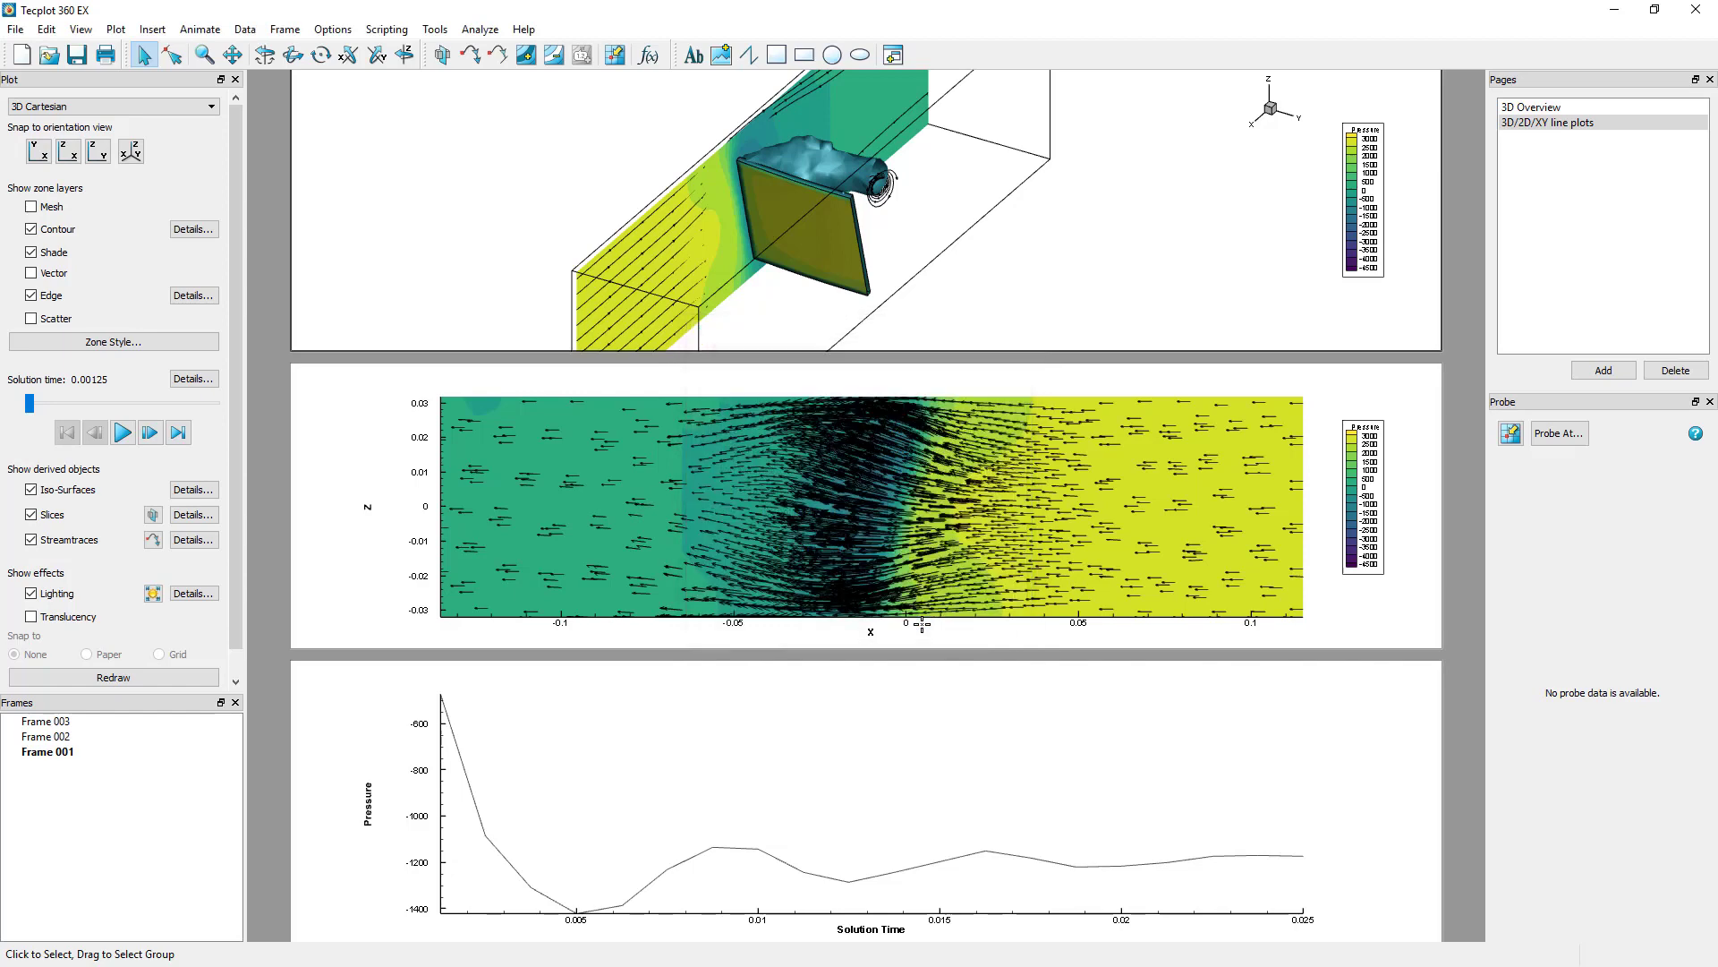
left_click(123, 432)
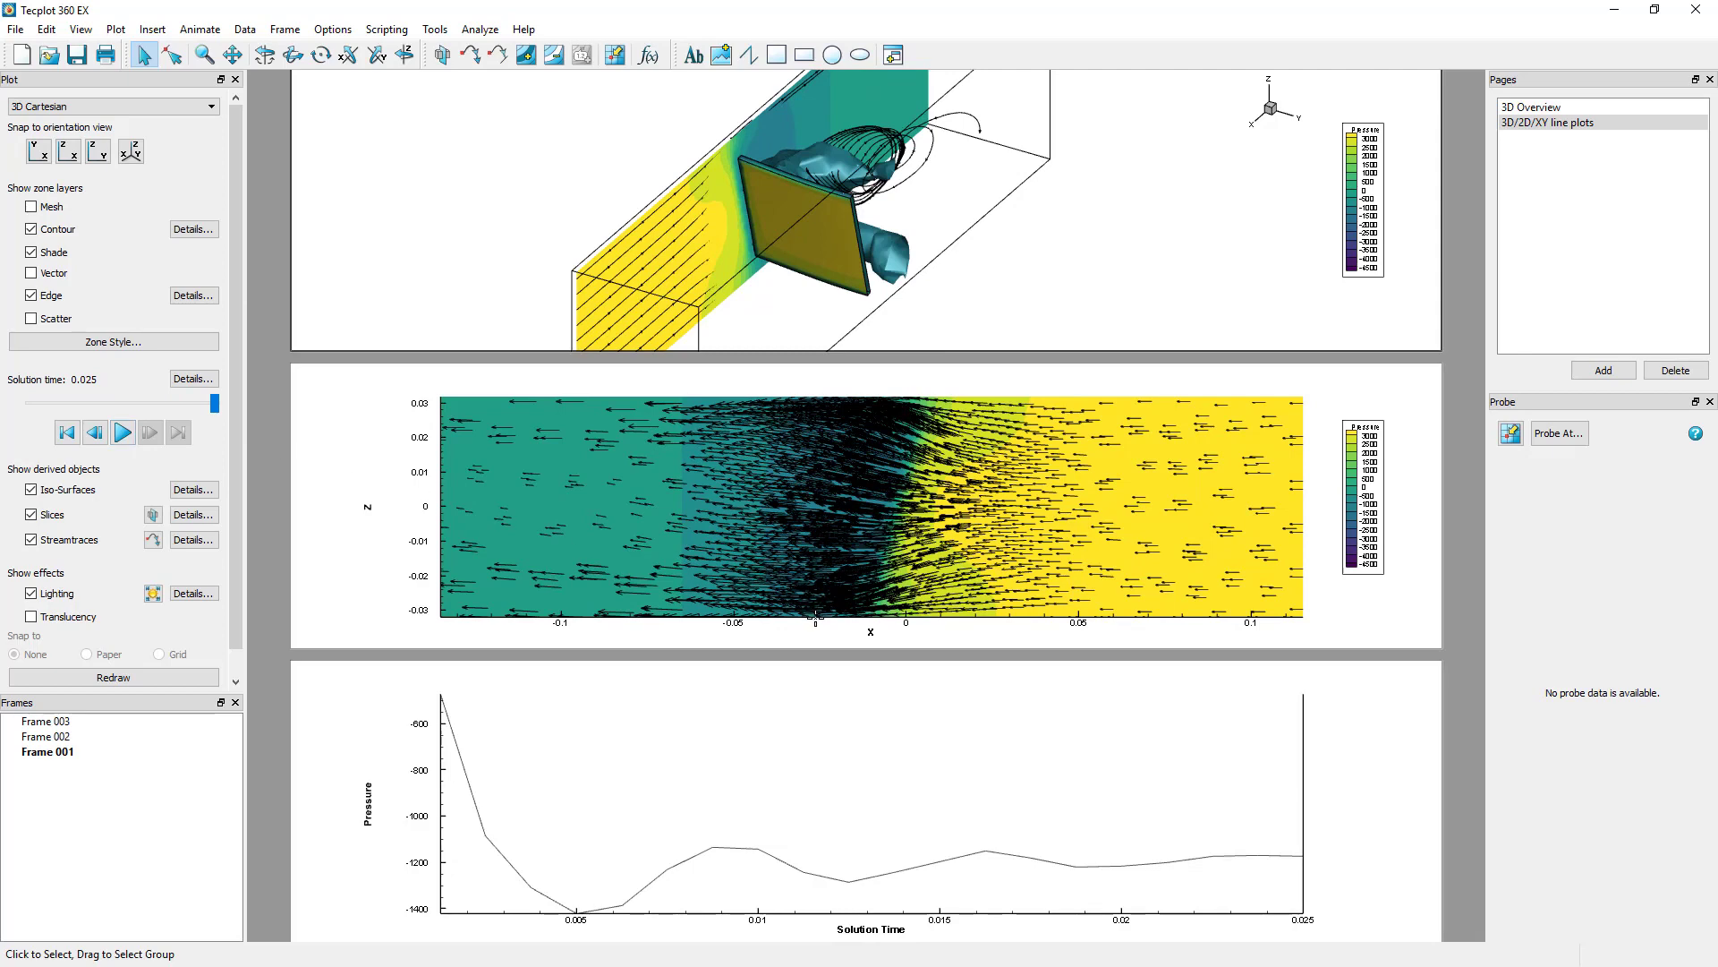
Enable Reverse axis direction on the 2D slice plot's X axis
double_click(815, 615)
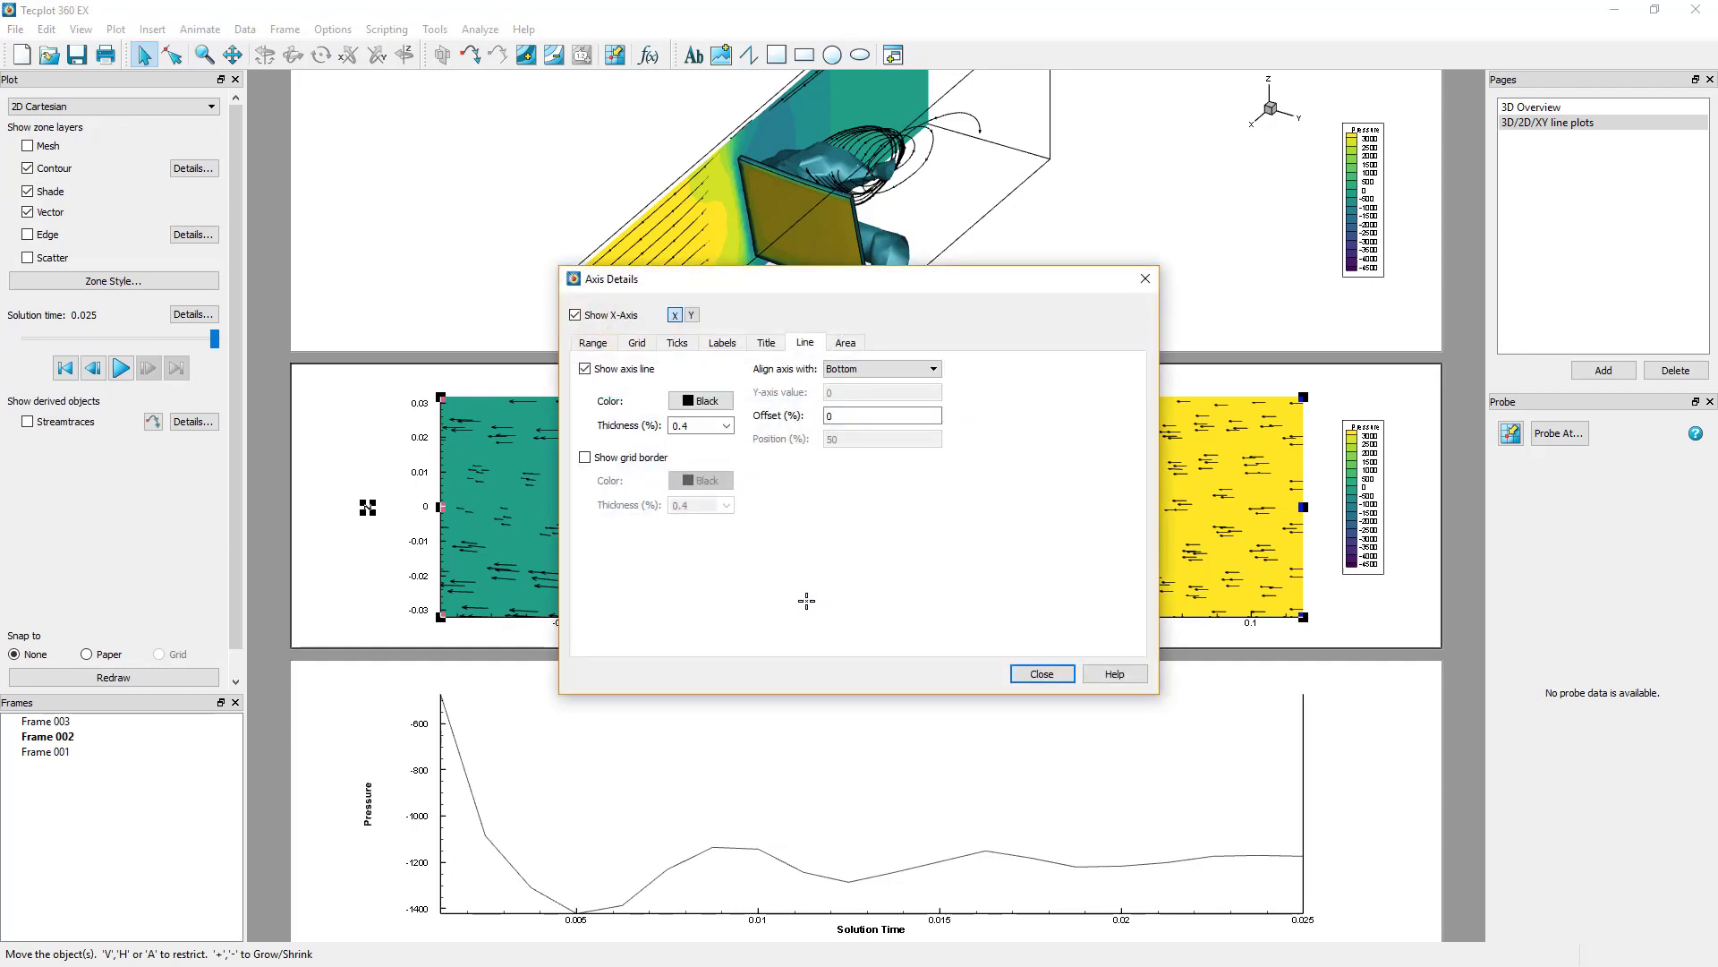
left_click(595, 343)
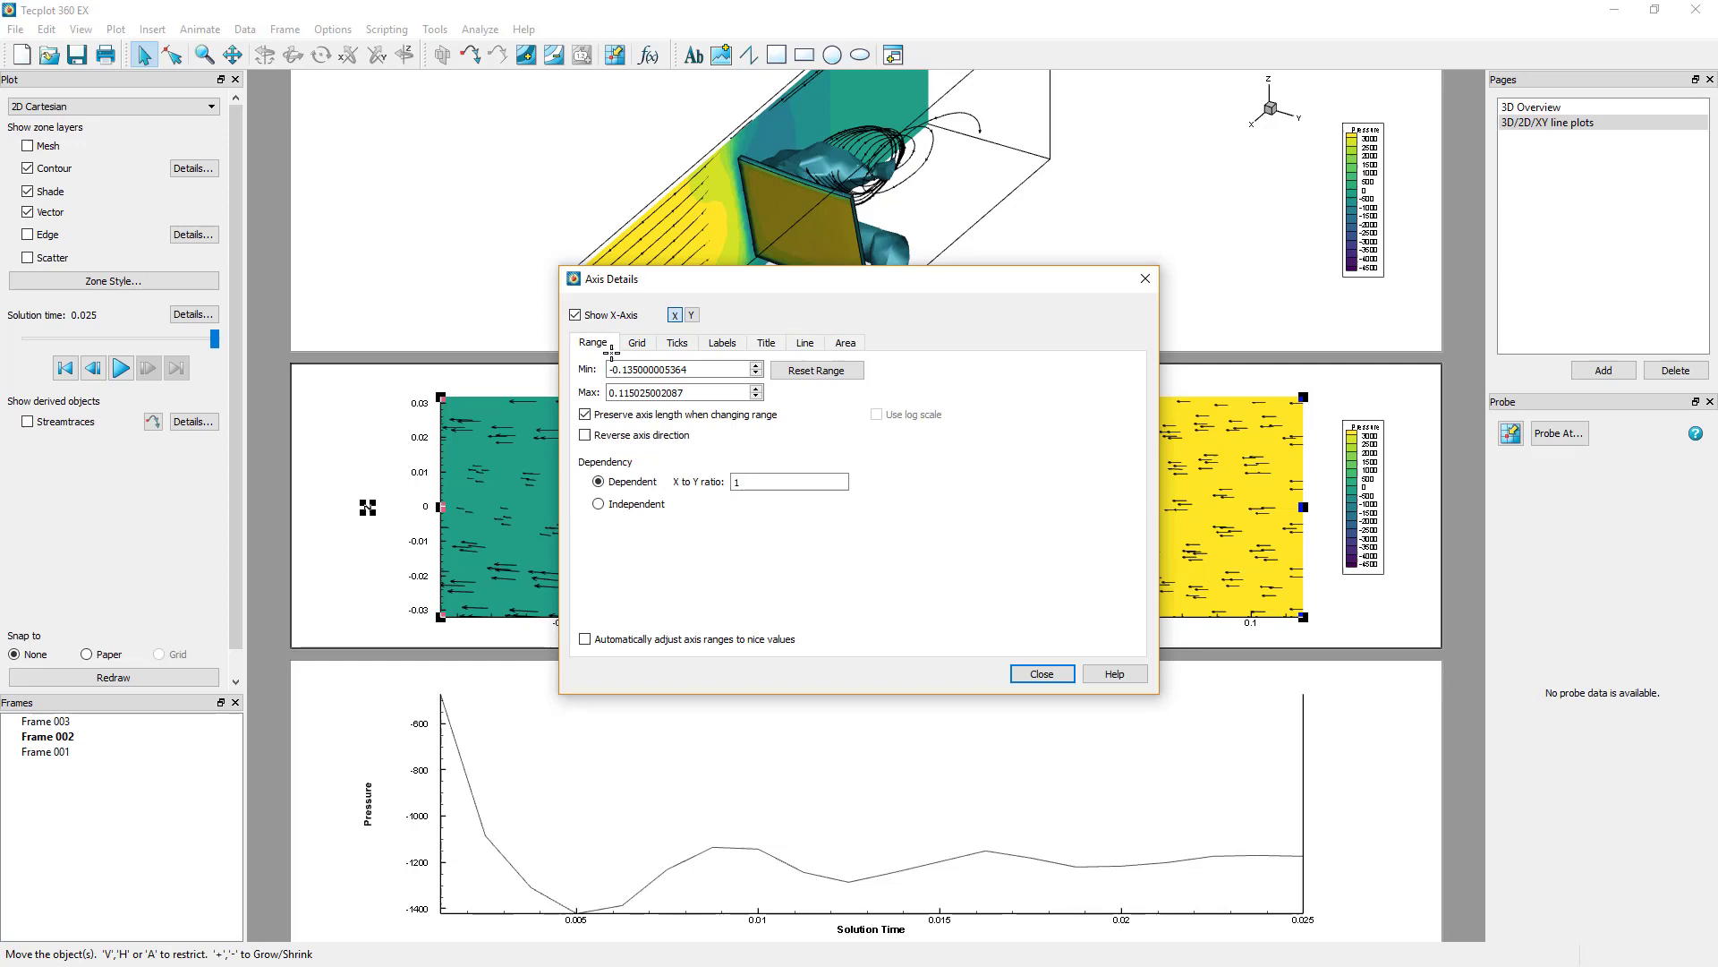
left_click(669, 435)
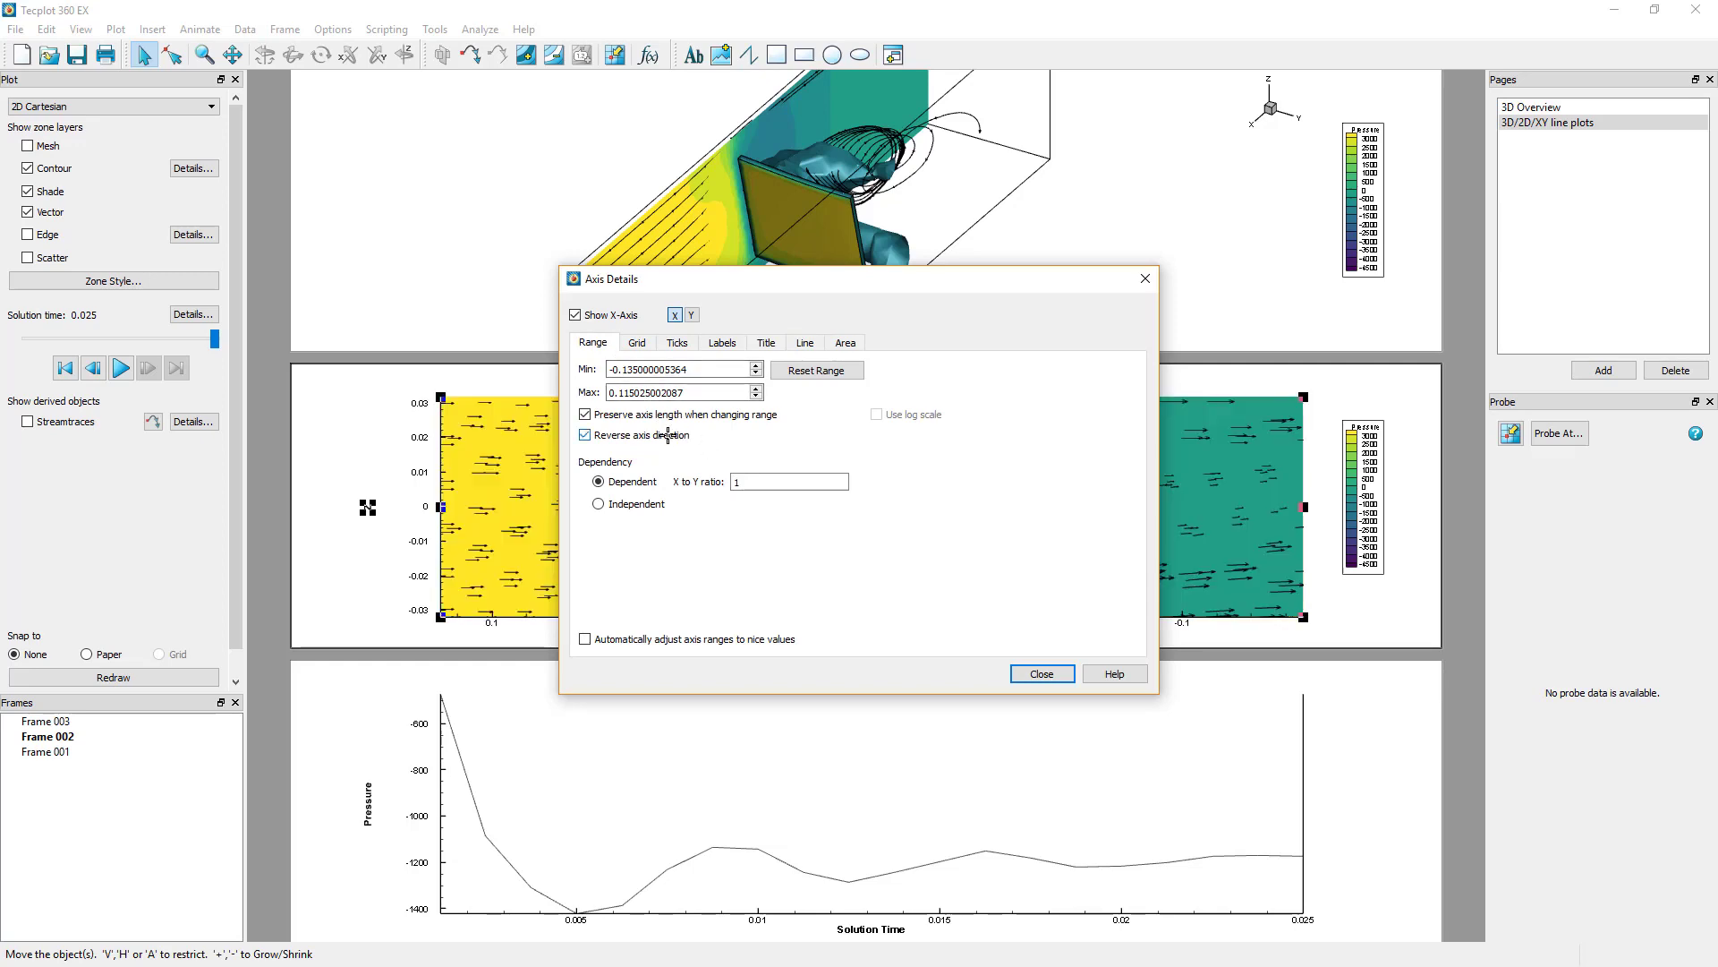
left_click(1013, 673)
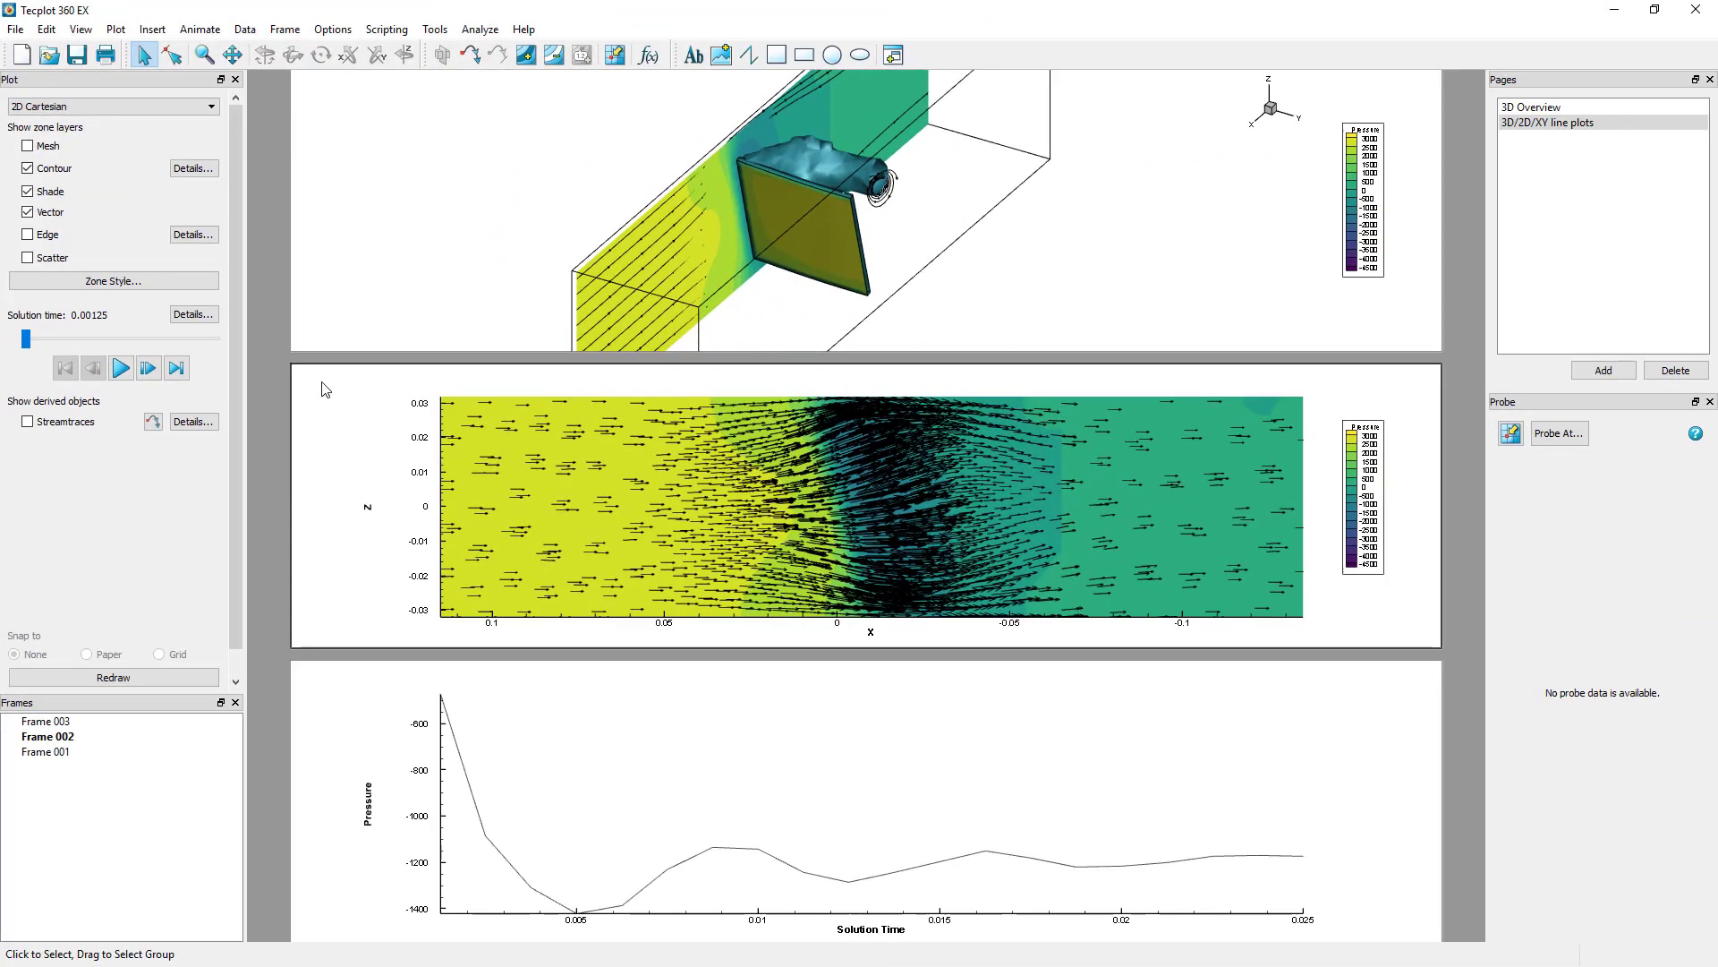
Activate the 3D frame and open the Specify Equations editor
left_click(321, 300)
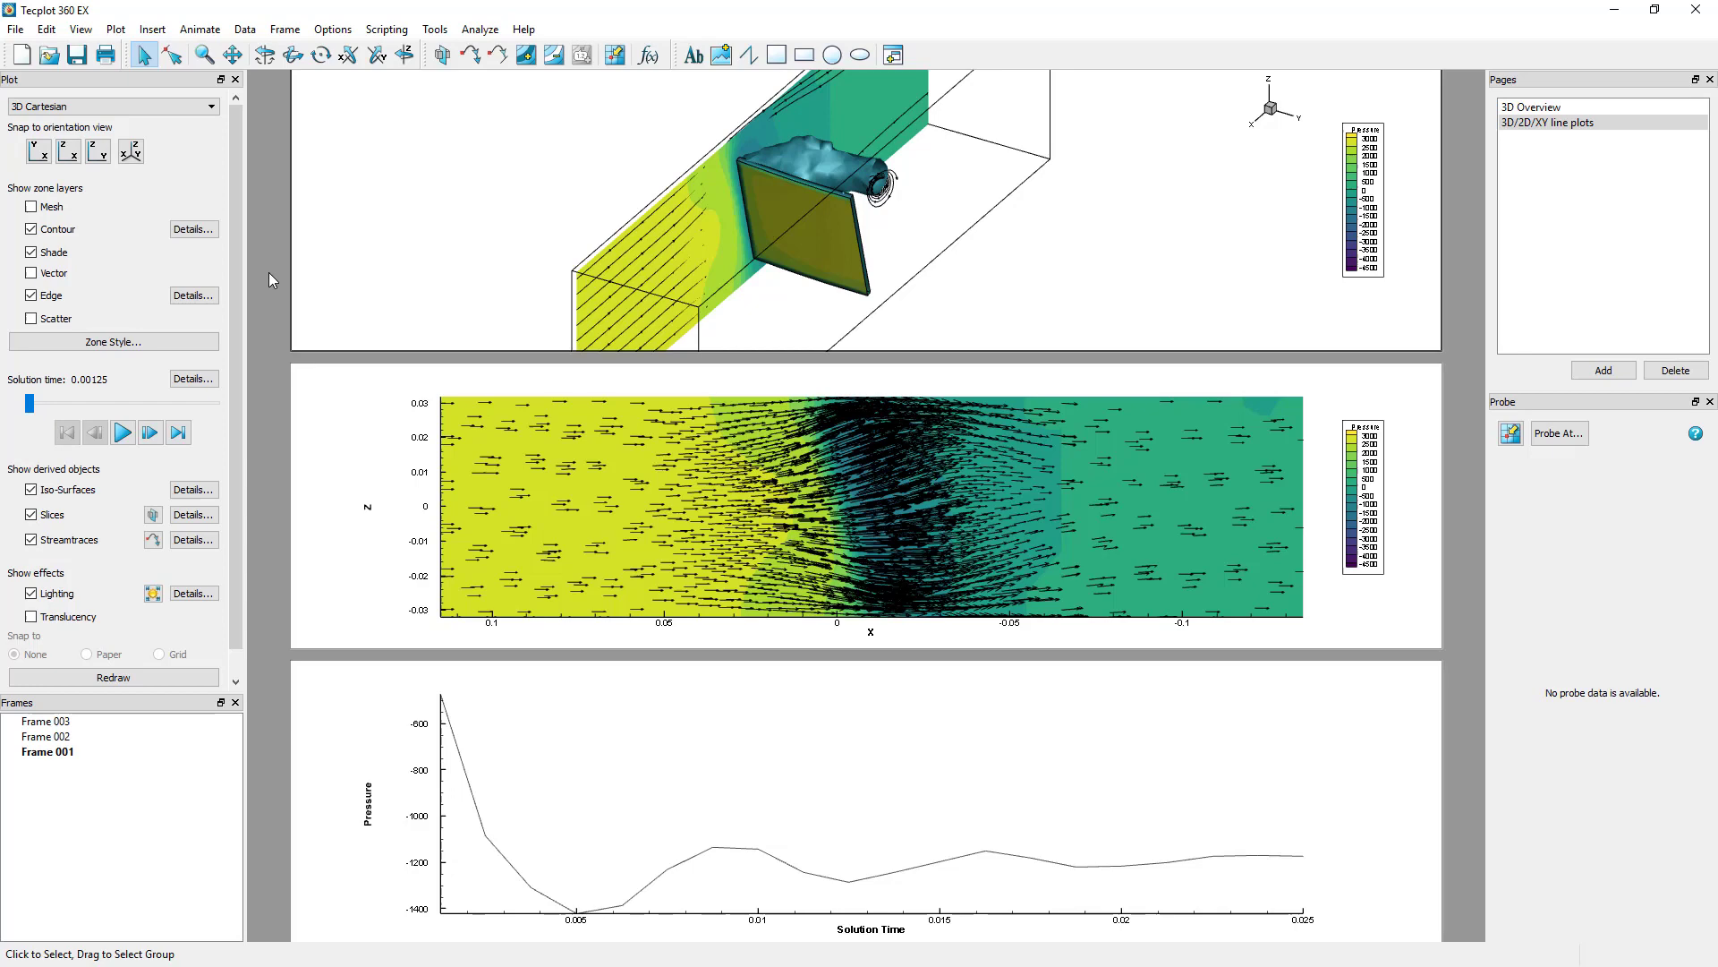
left_click(649, 56)
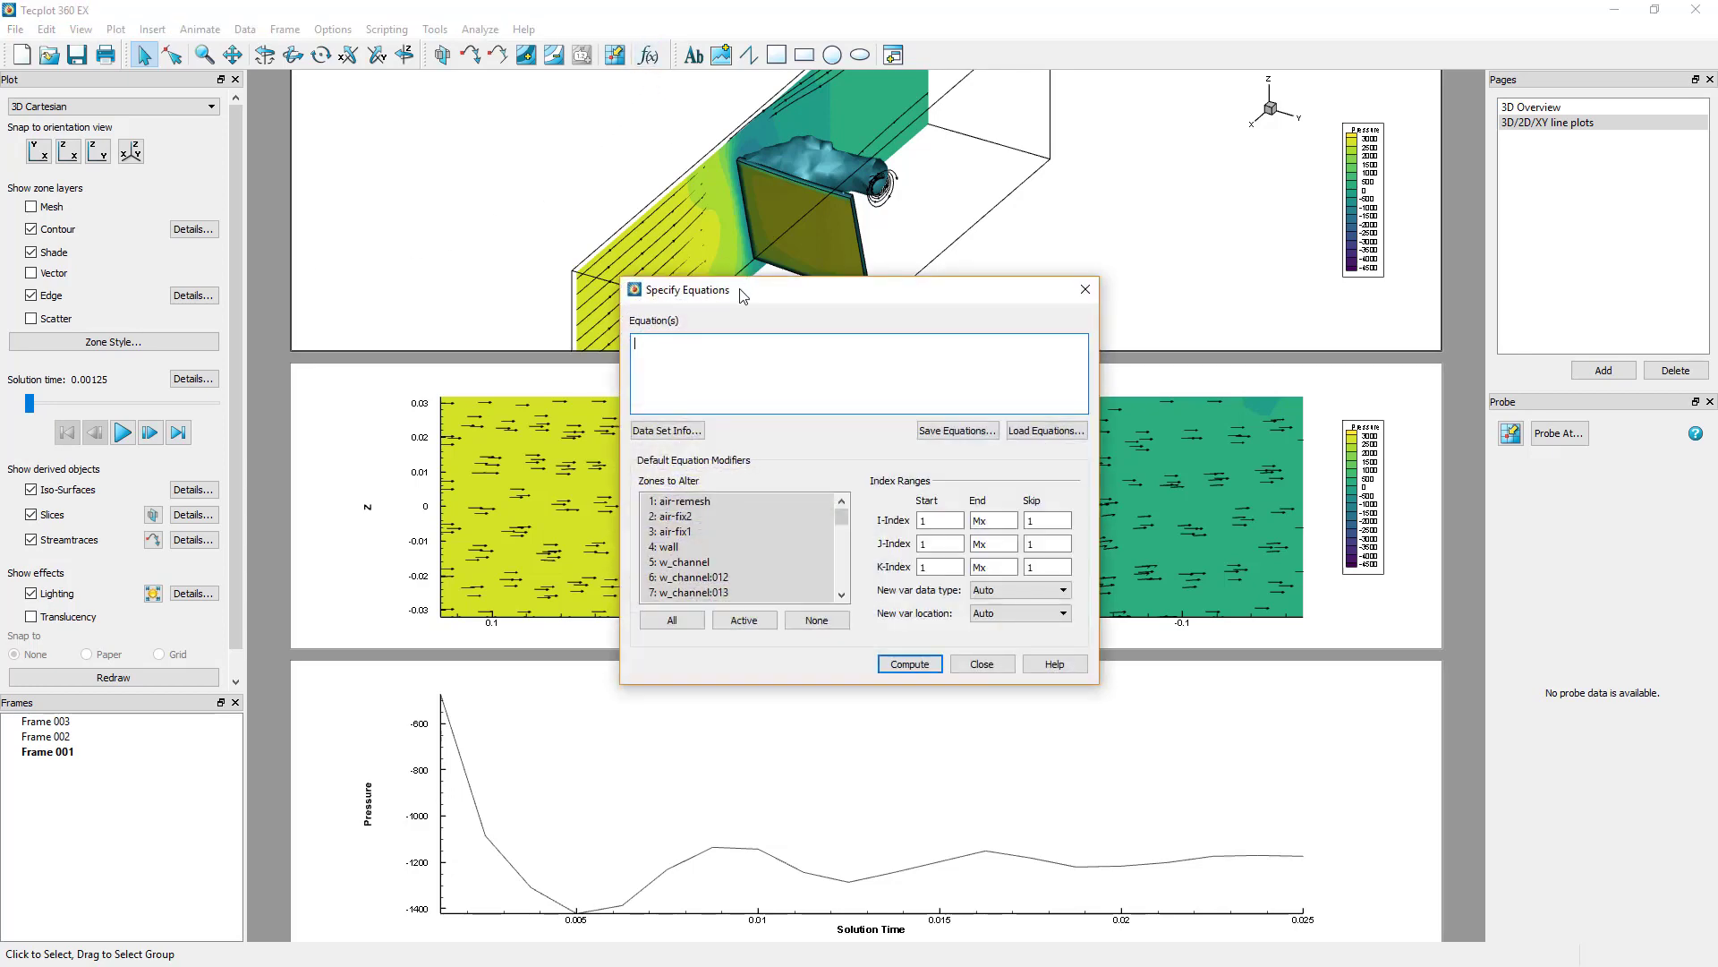
left_click(243, 30)
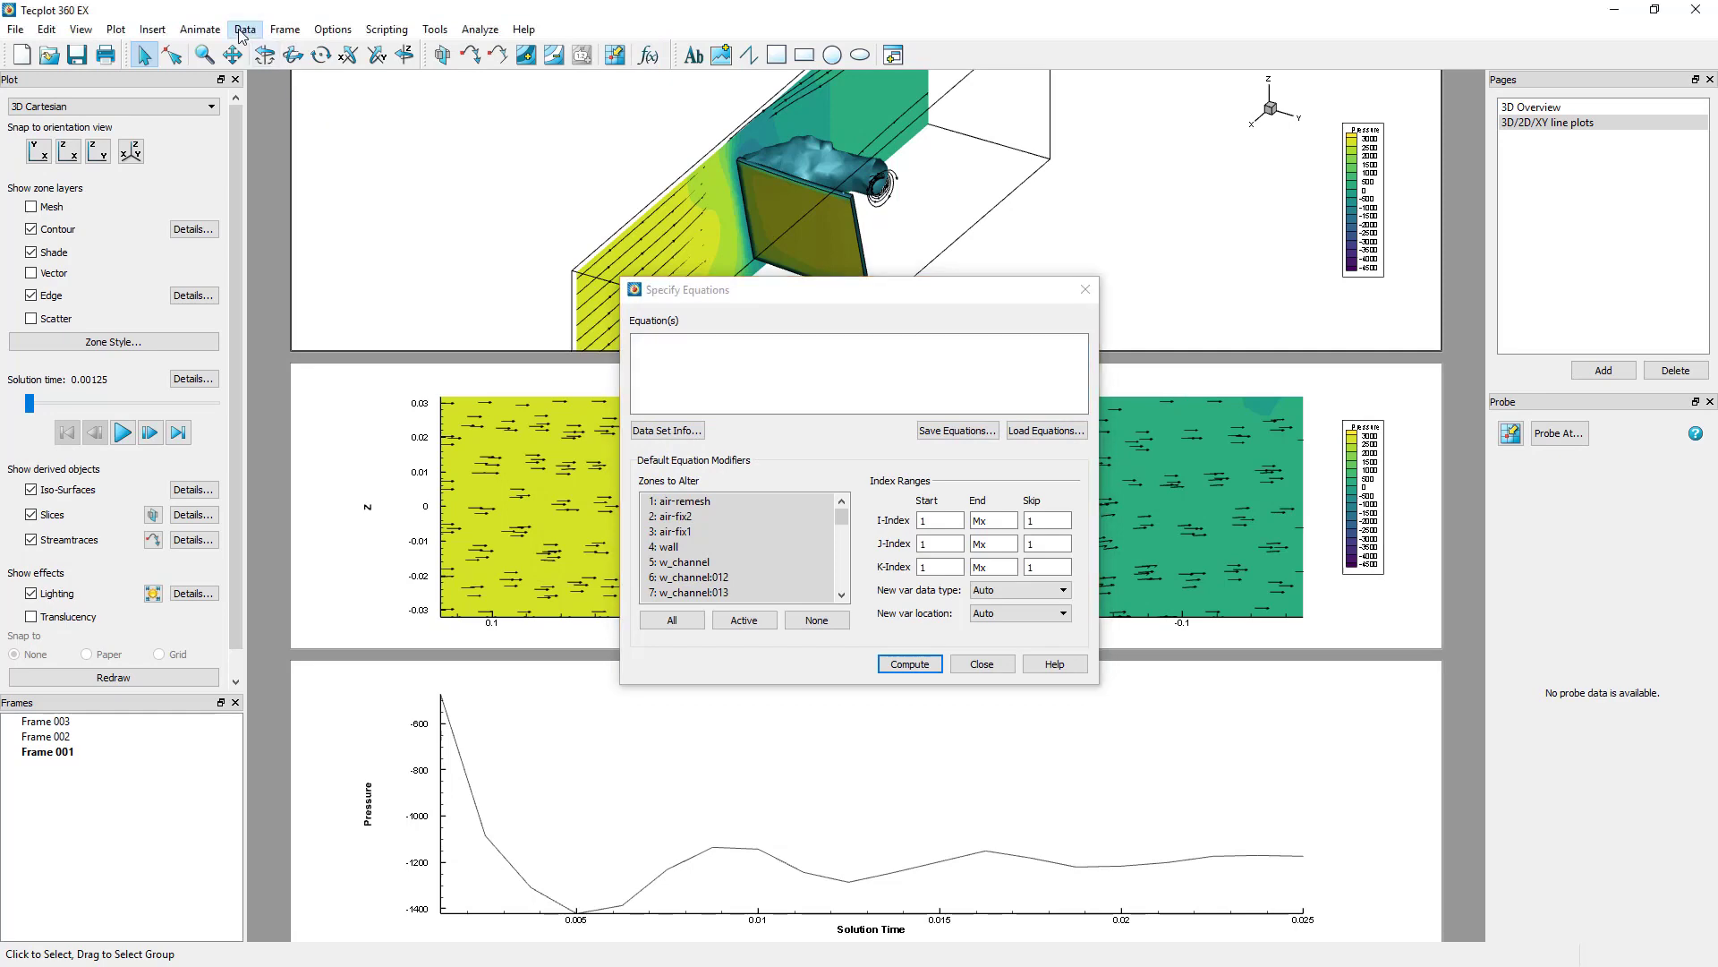
mouse_move(304, 51)
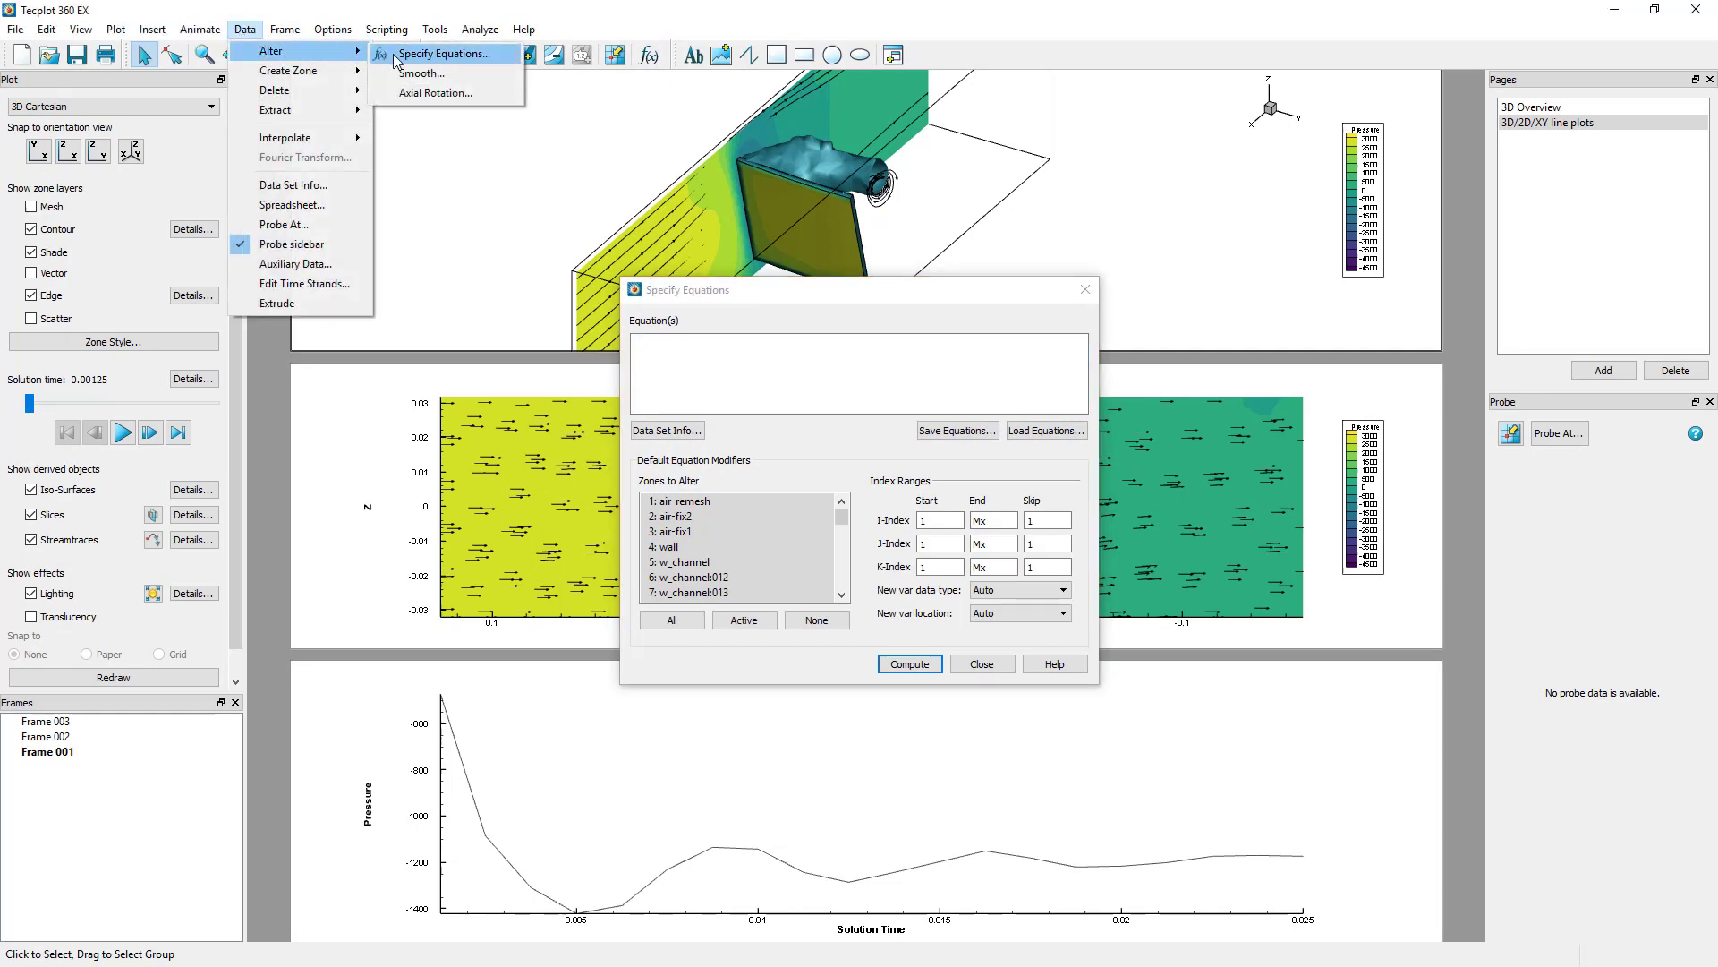
left_click(734, 295)
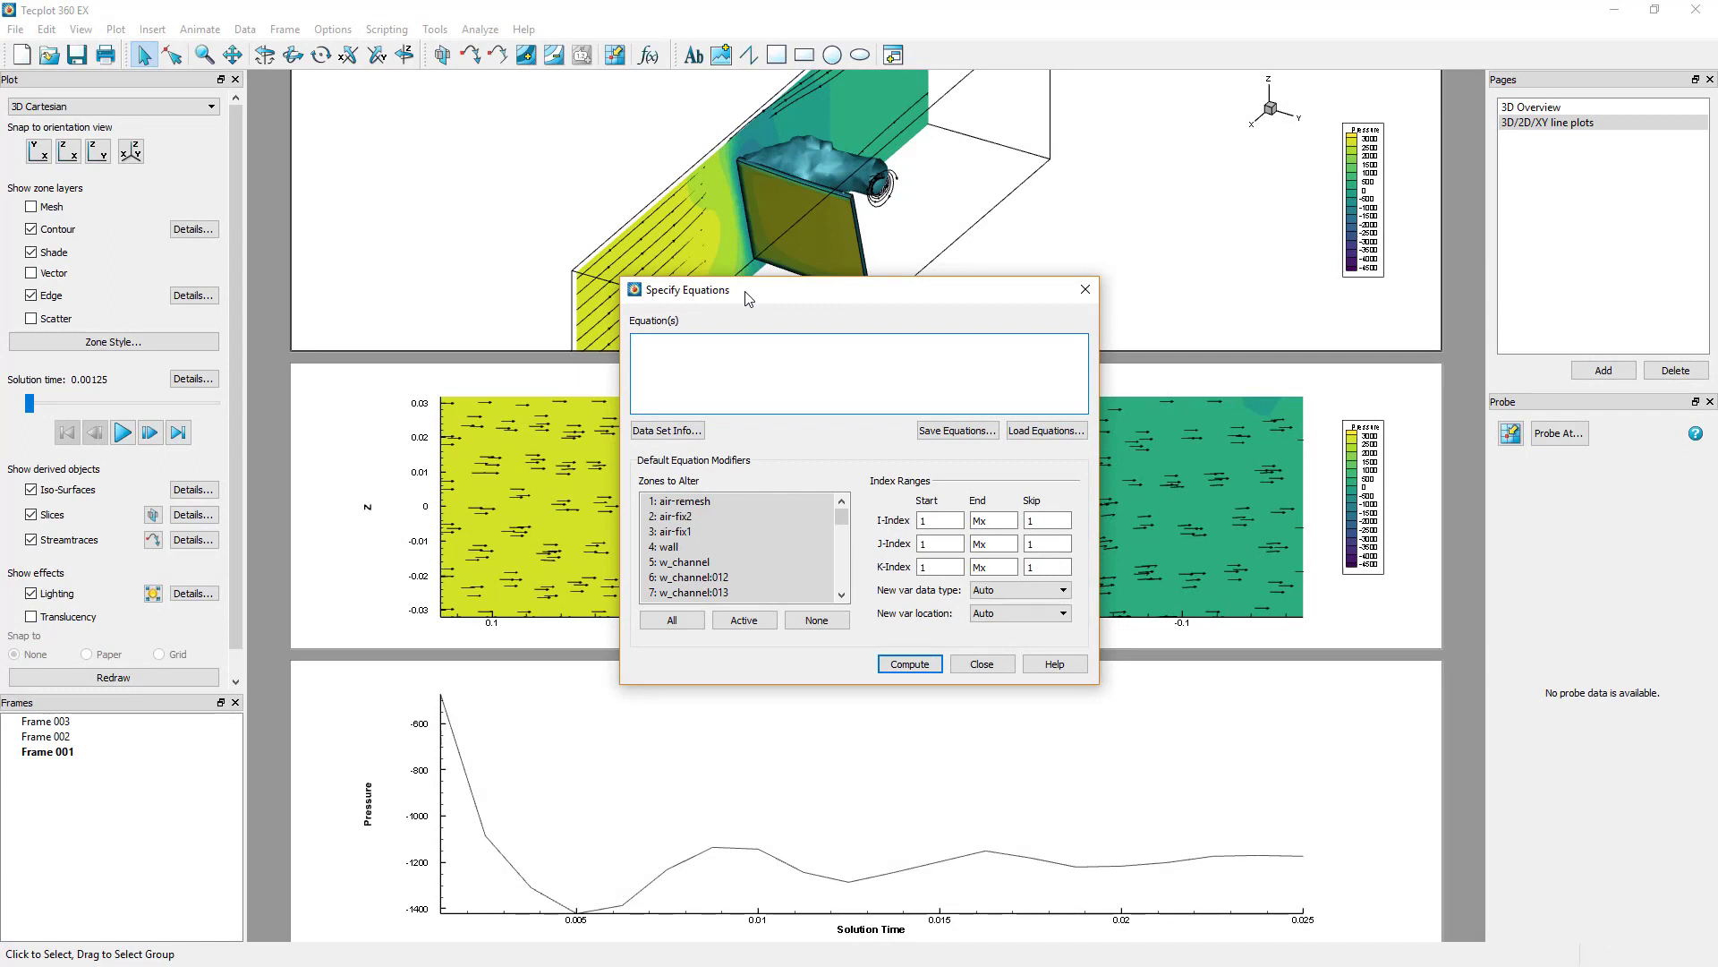
Confirm X, Y and Z Velocity as the vector component variables
left_click(107, 32)
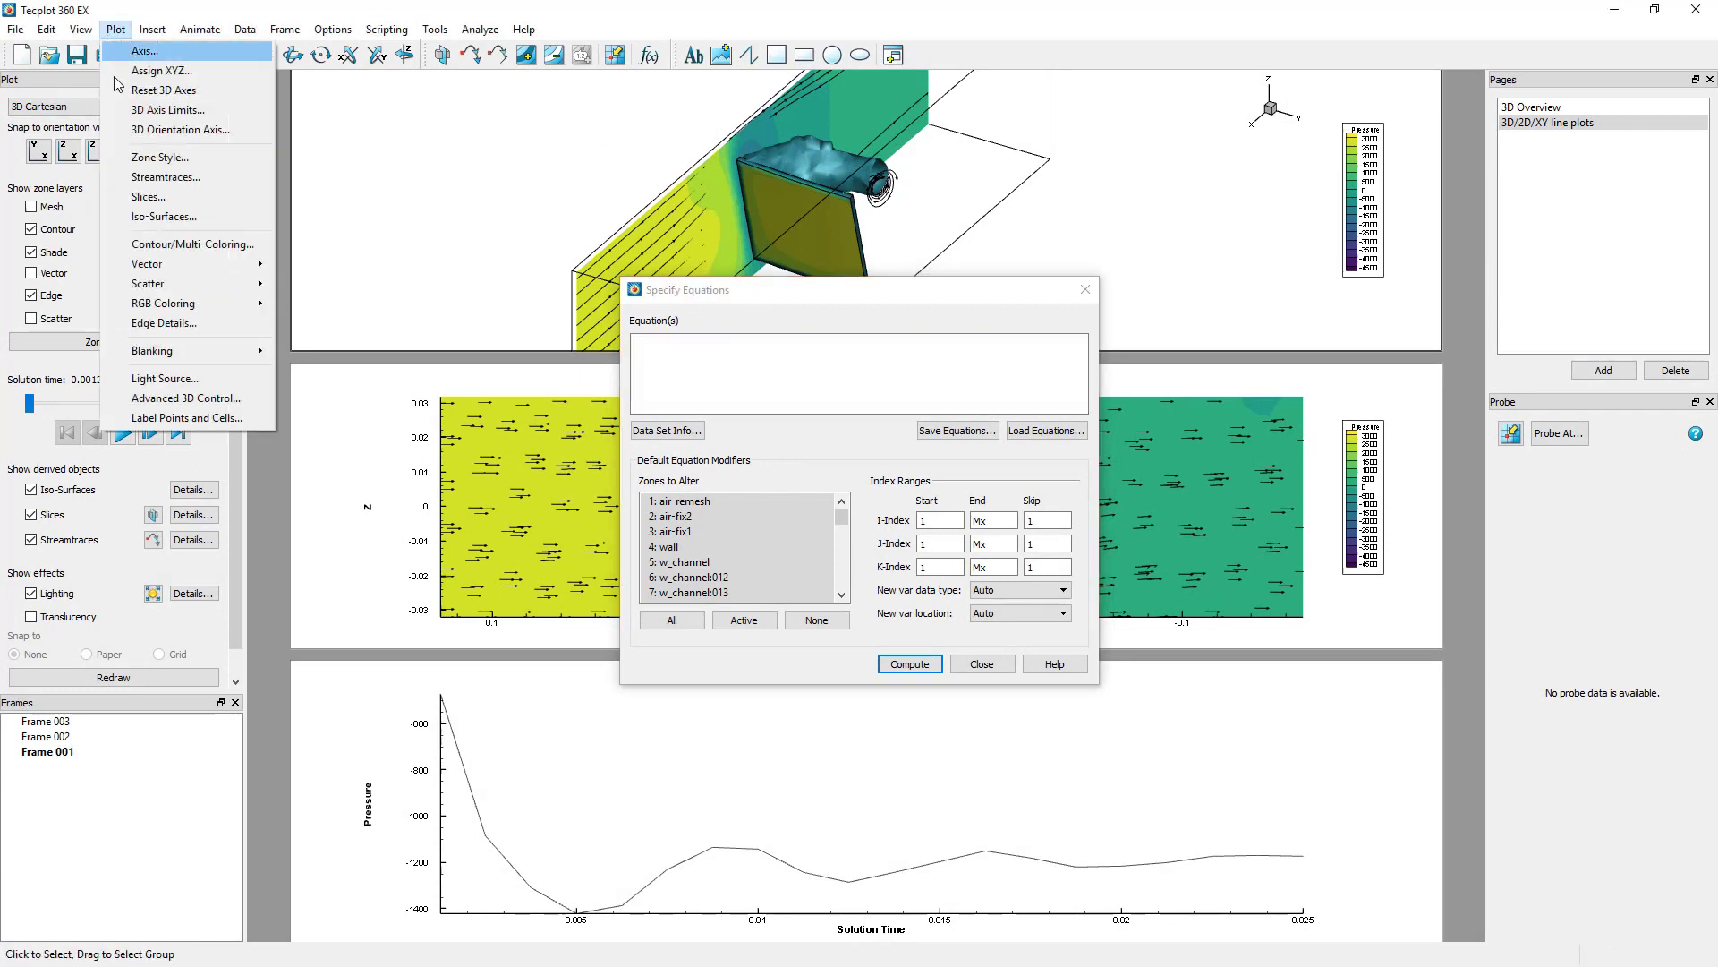
mouse_move(265, 266)
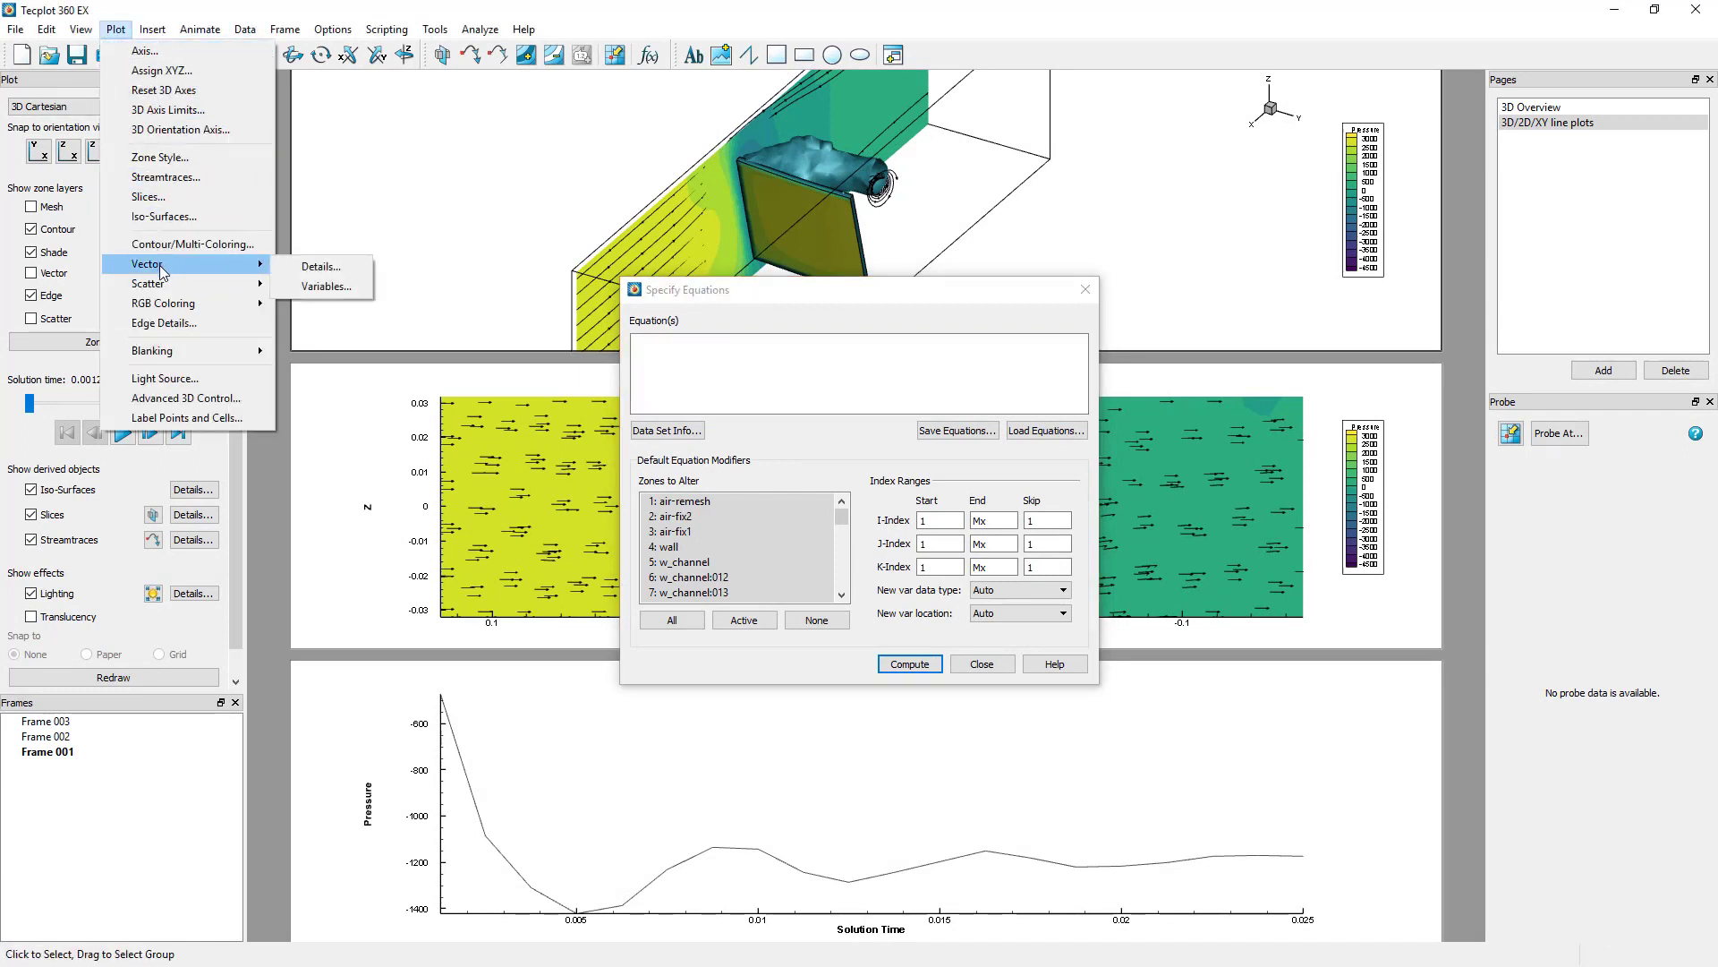
left_click(326, 287)
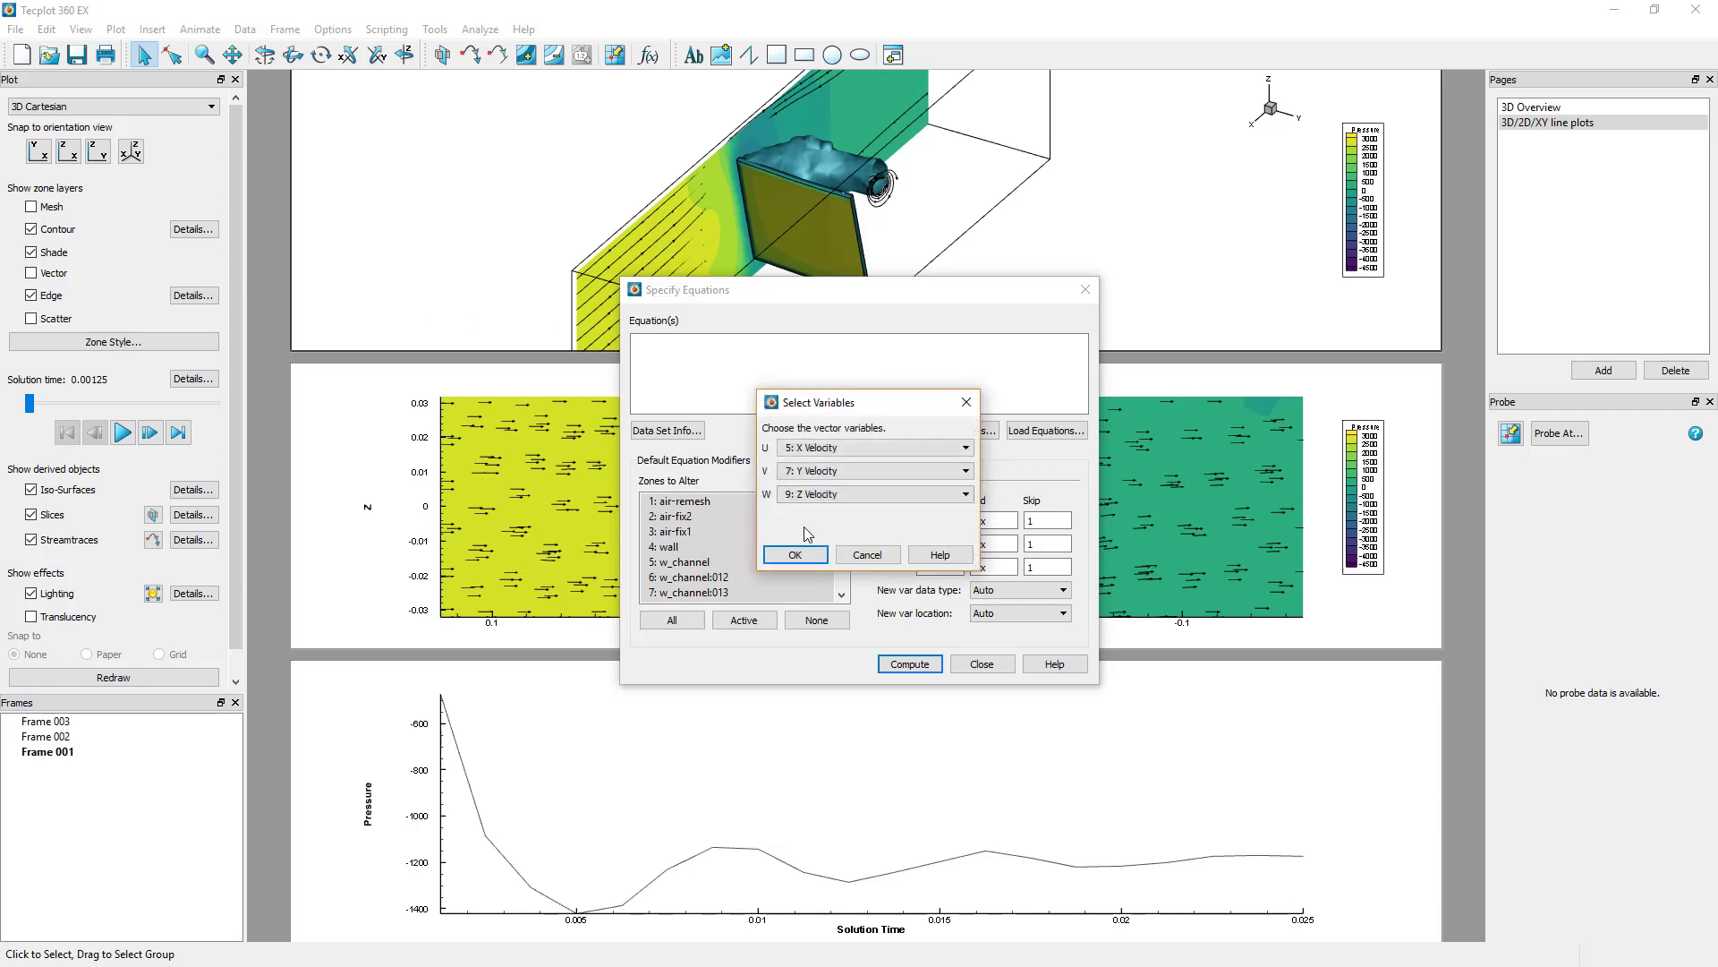
left_click(809, 555)
Compute {Vmag} = sqrt(U**2+V**2+W**2) as a new variable
type("{Vmag} = sqrt(U**2+V**2+W**2)")
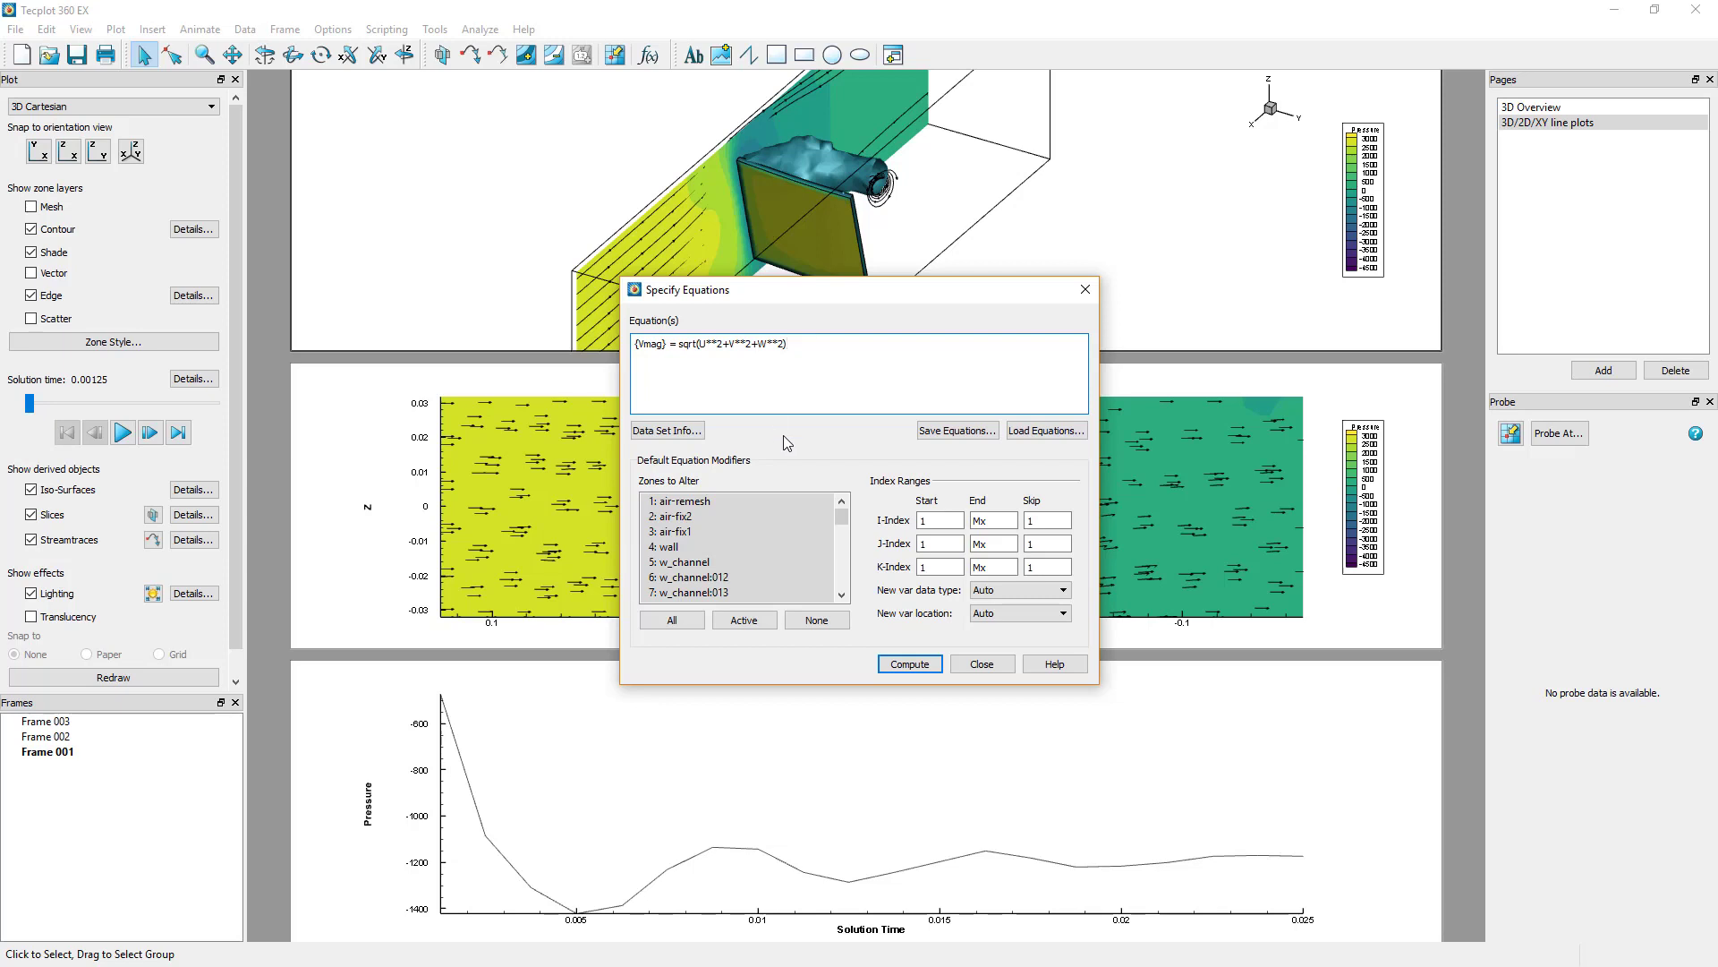
left_click(898, 665)
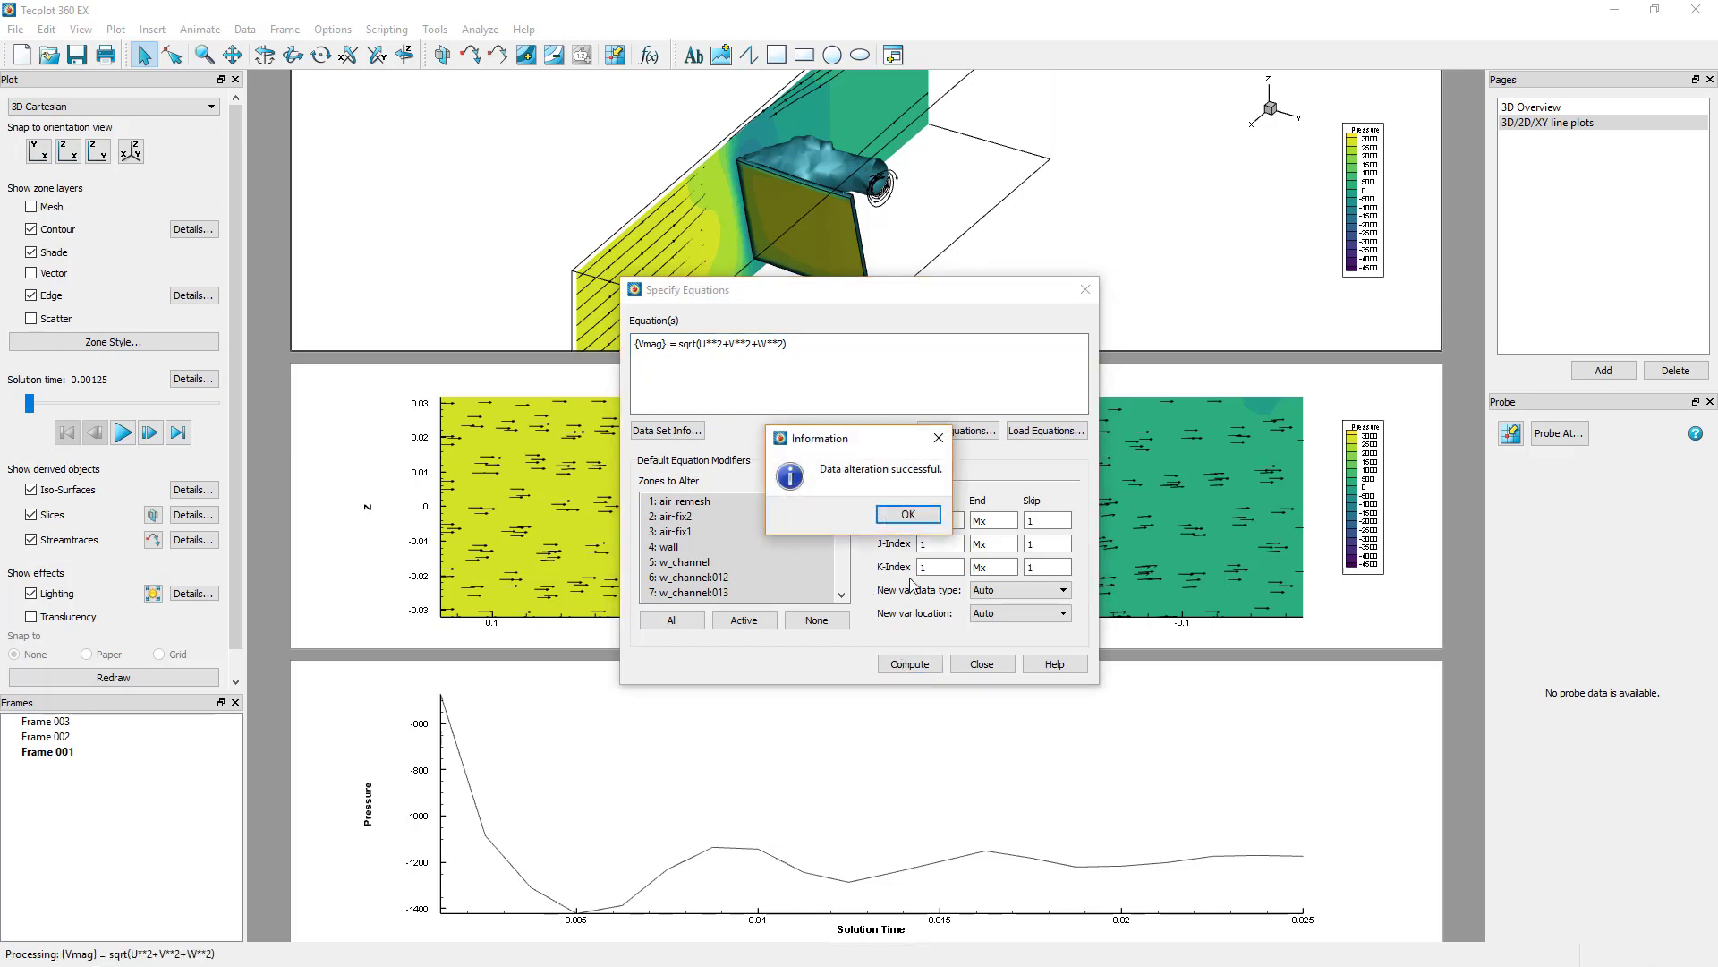
left_click(911, 526)
left_click(982, 664)
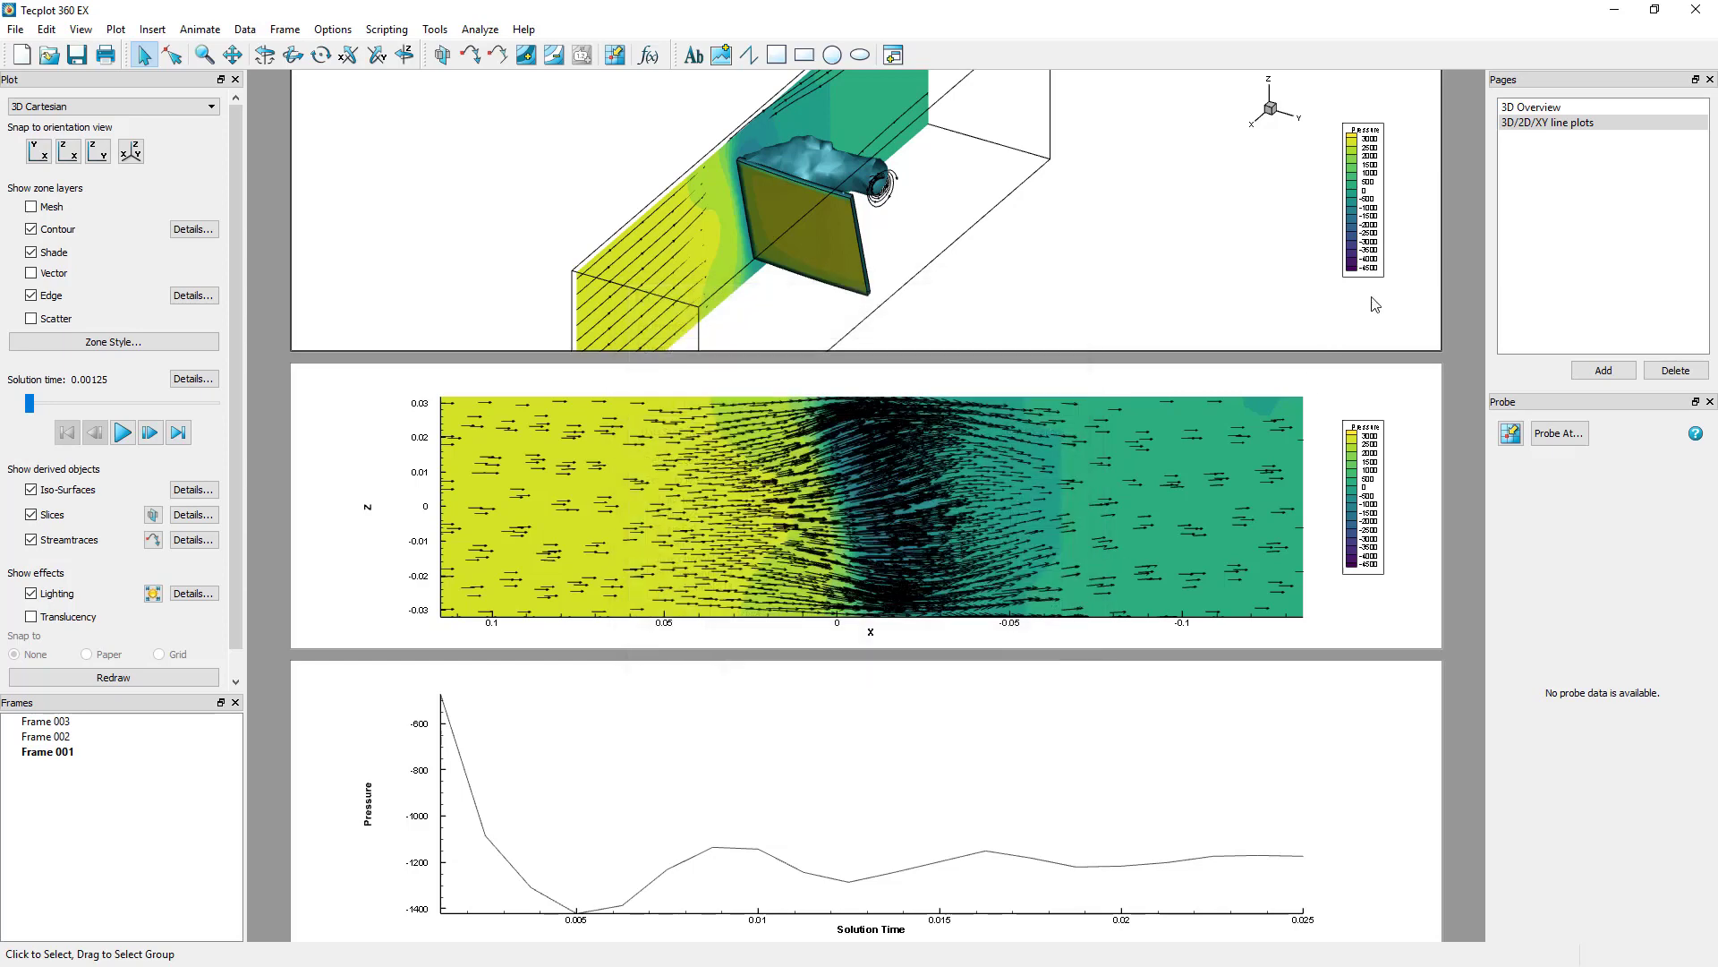
On the 3D Overview page, turn on slice group 2 as an X-plane at -0.06
left_click(1531, 107)
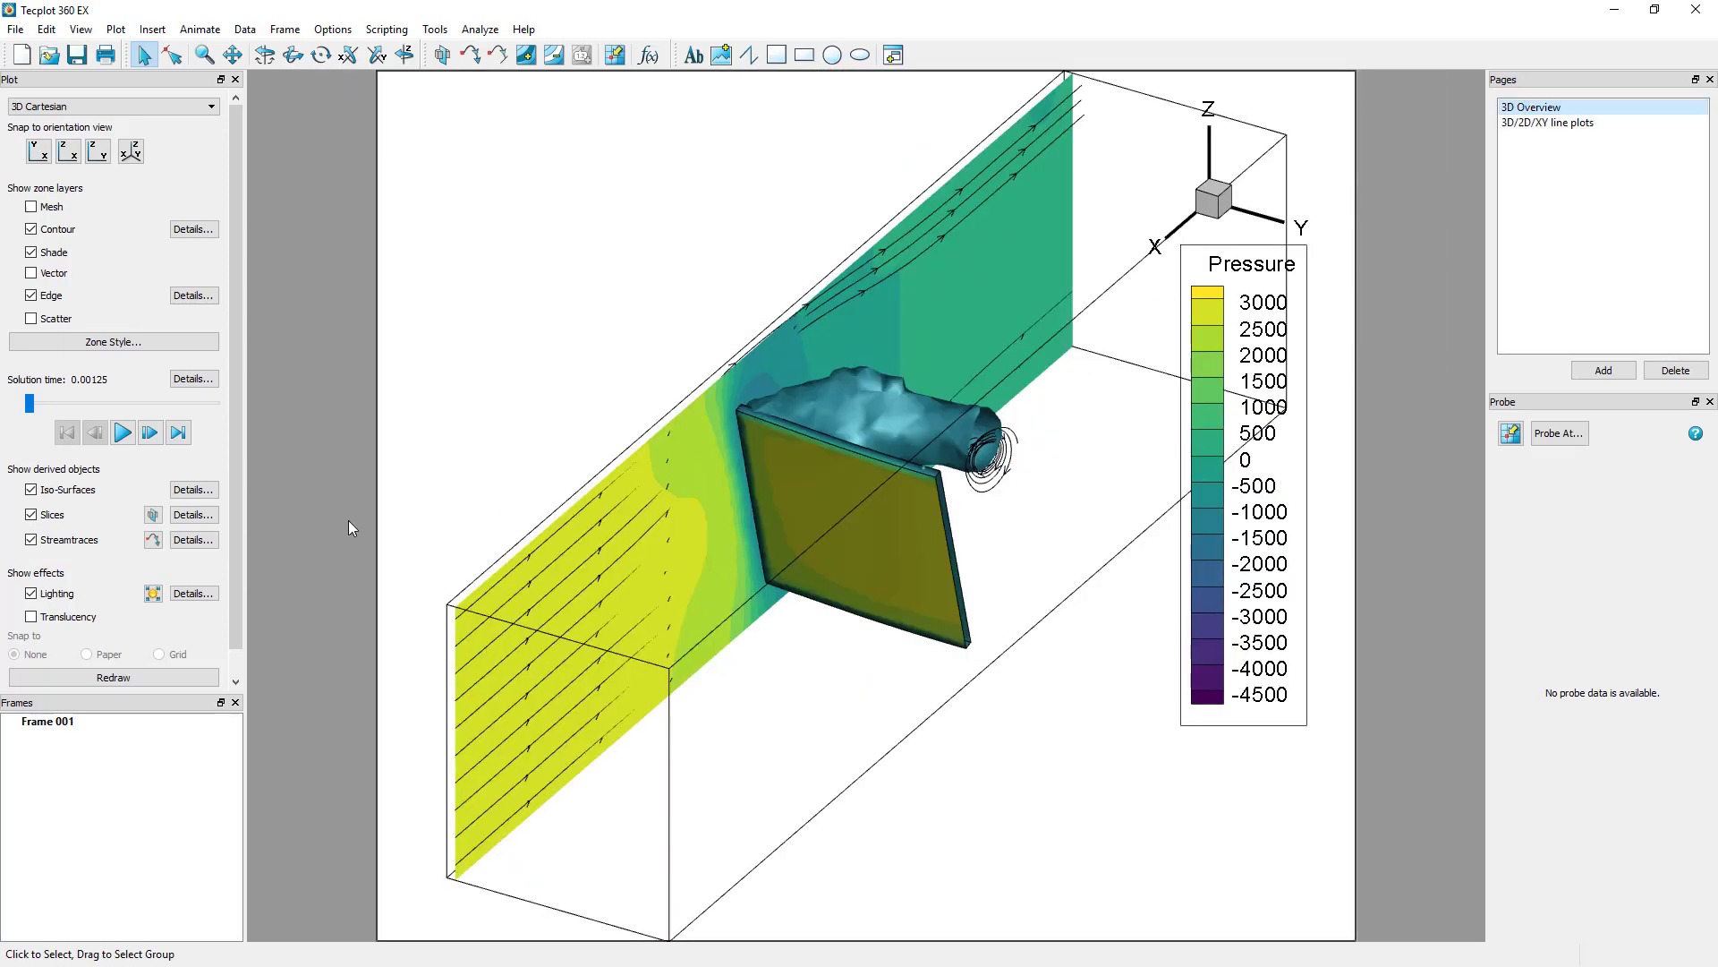
left_click(194, 515)
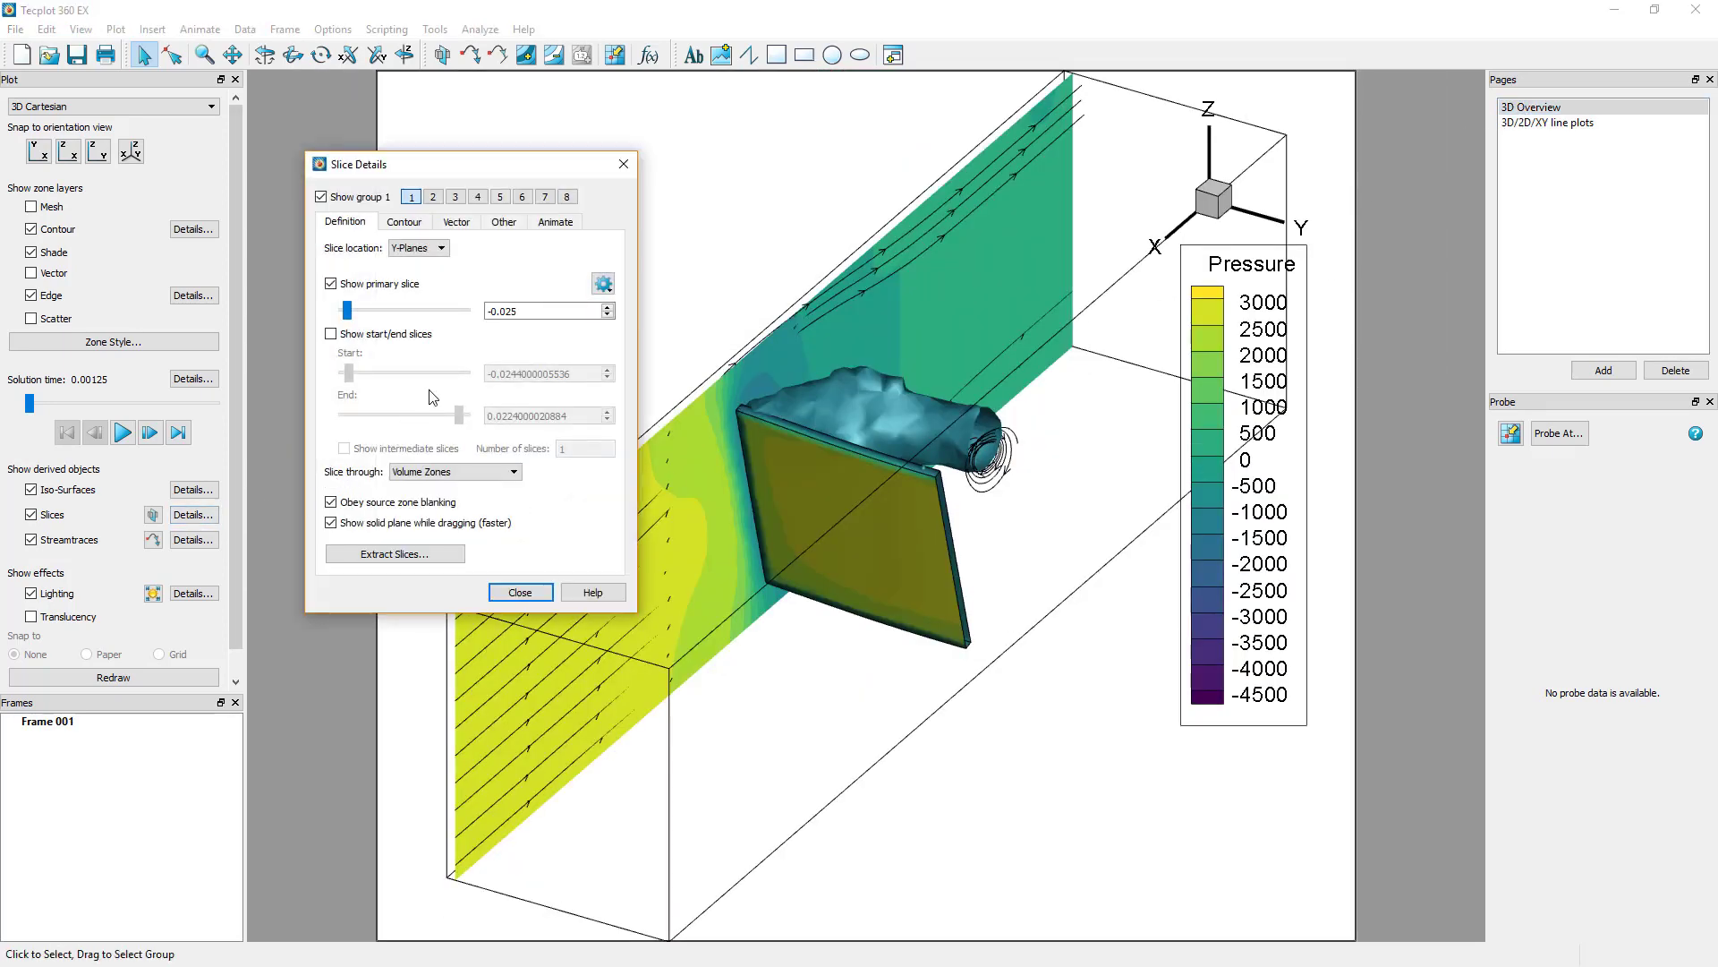
left_click(433, 197)
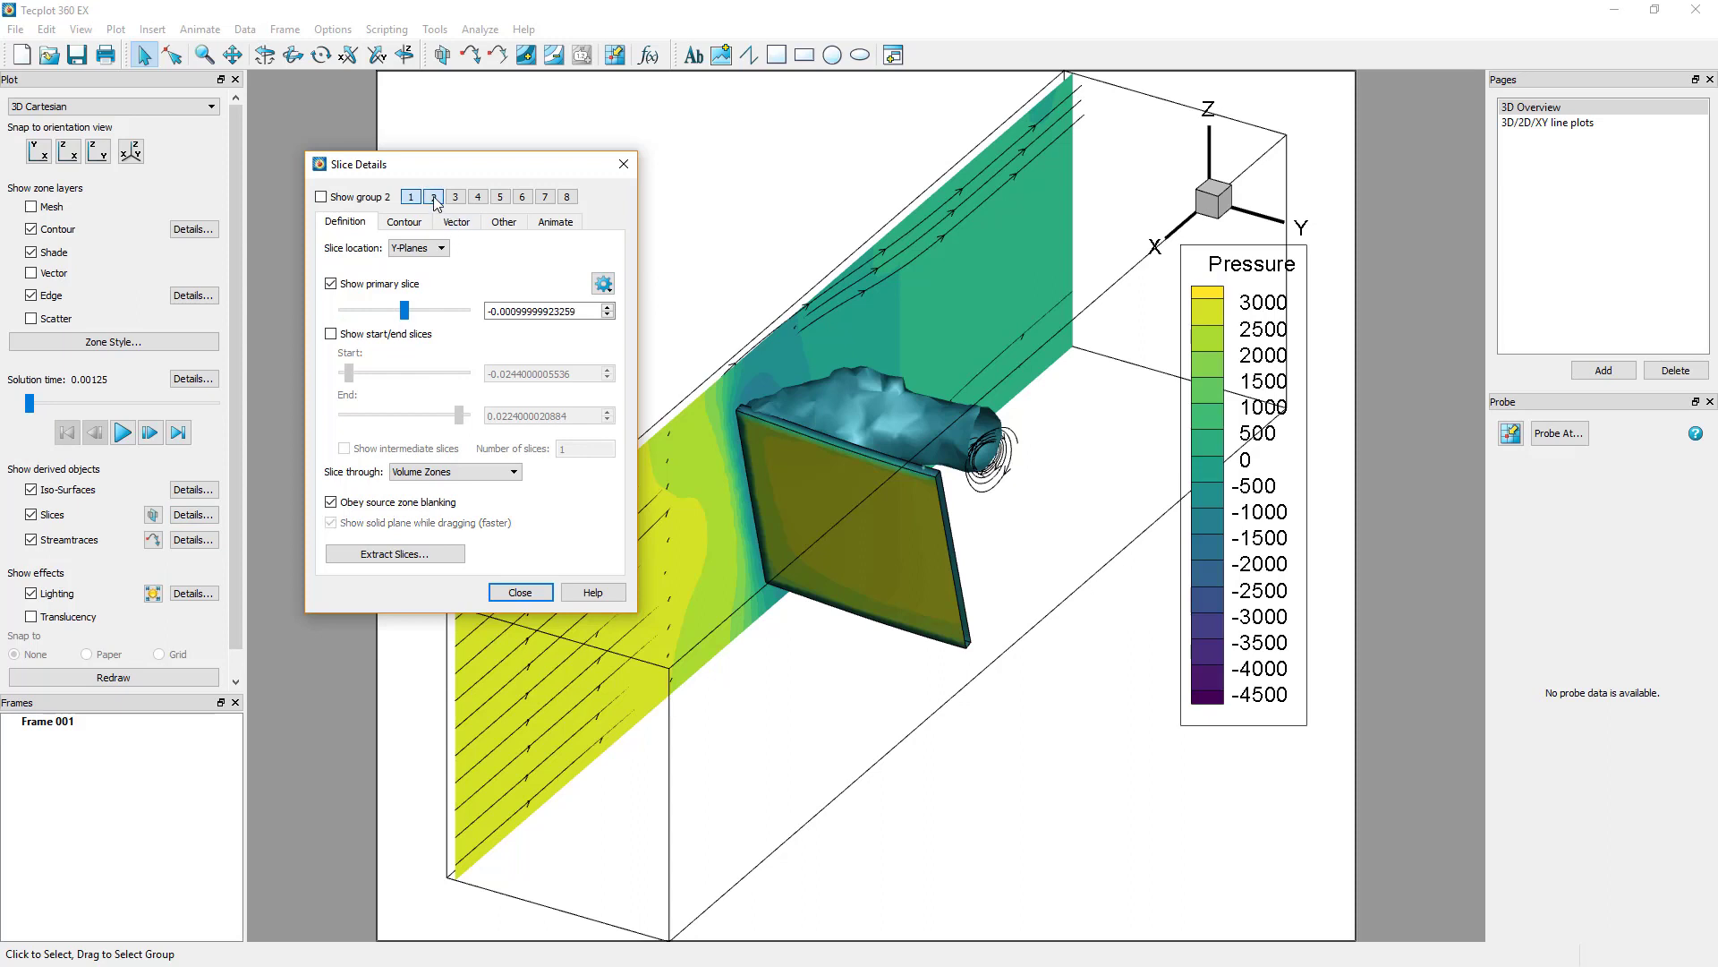
left_click(367, 200)
left_click(417, 248)
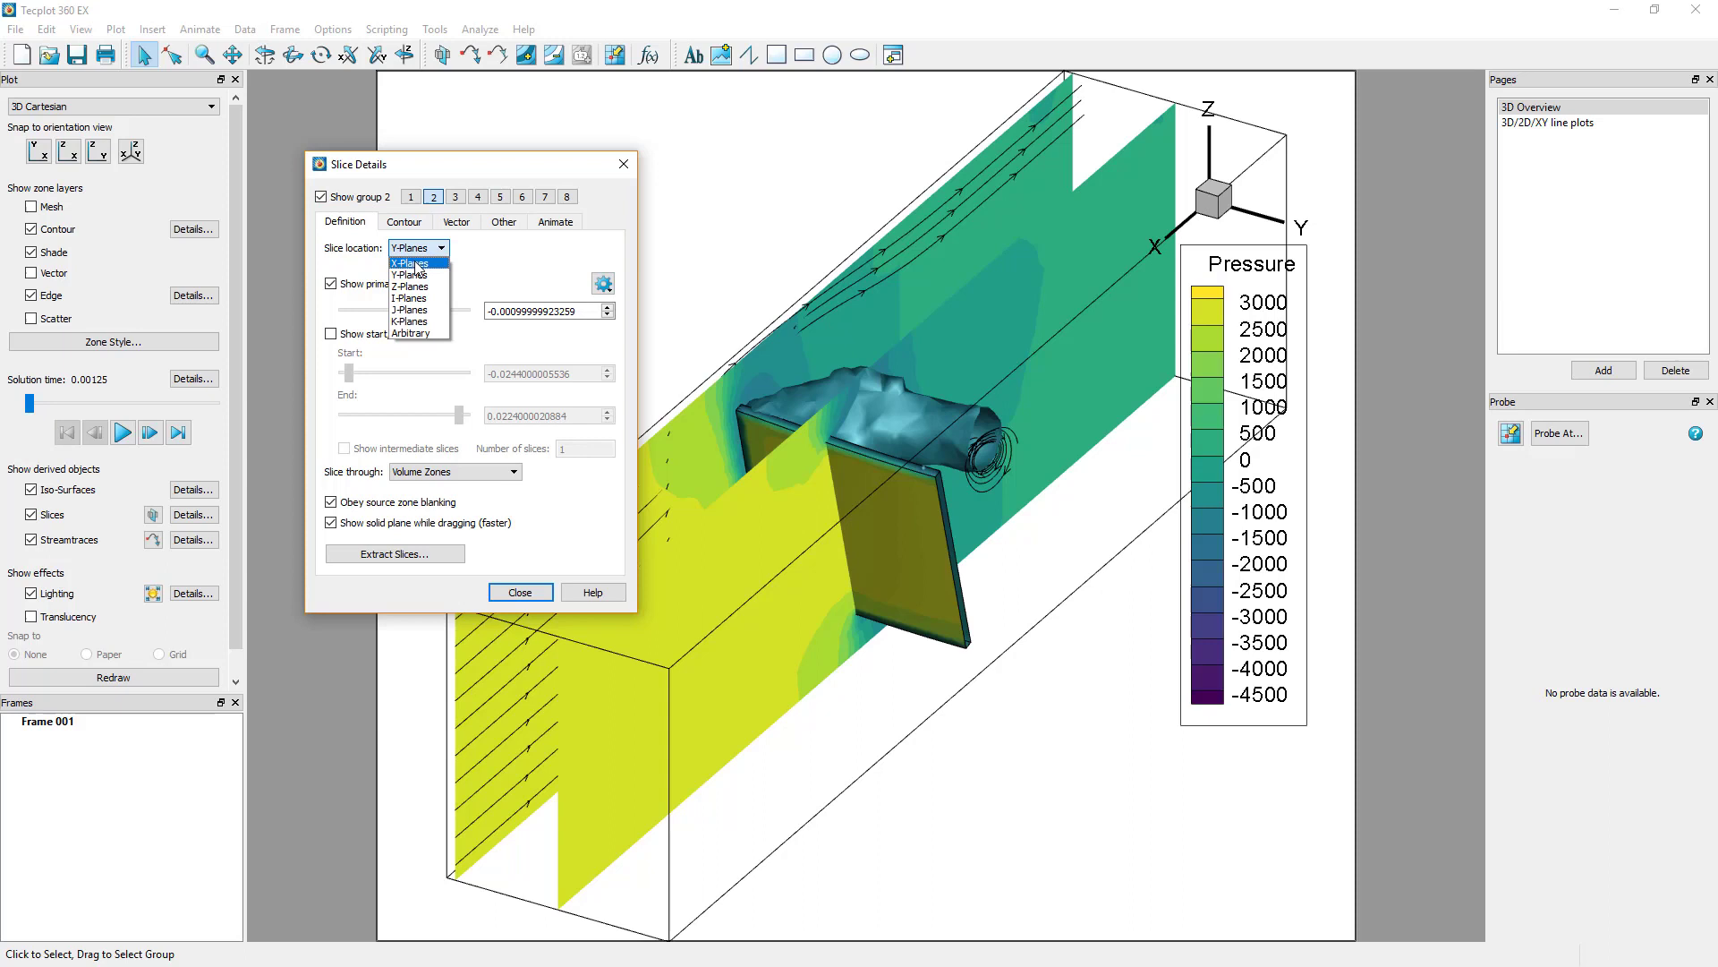
left_click(418, 264)
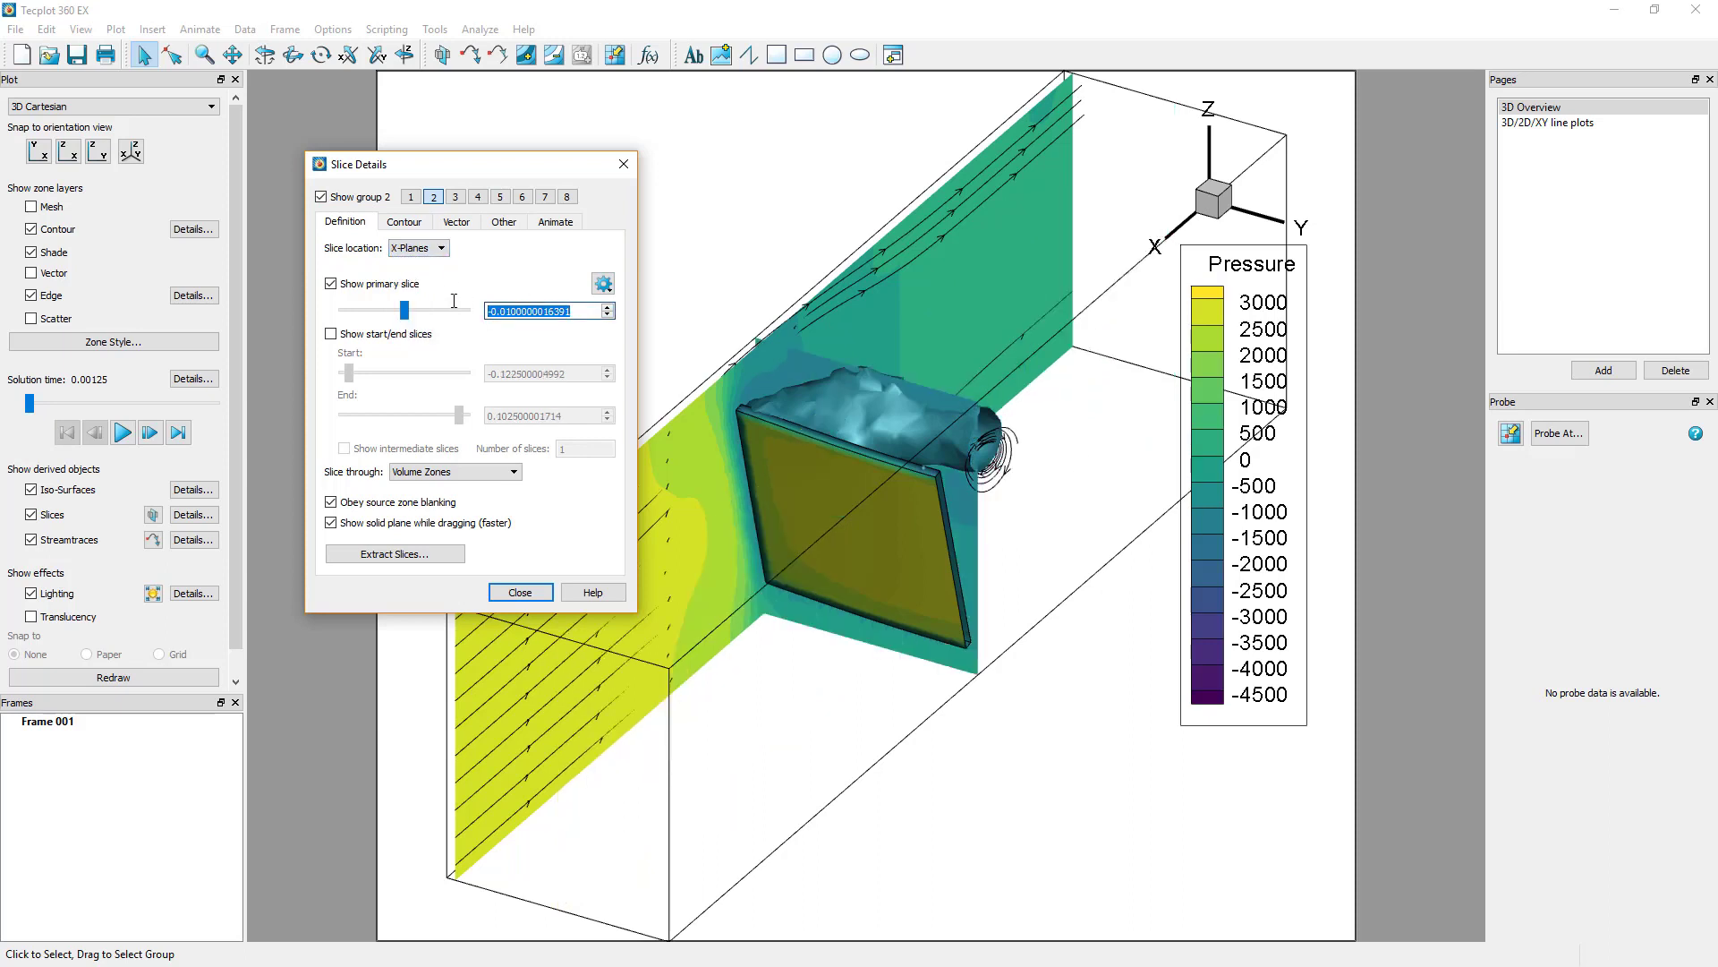
type("-0.06")
key("Tab")
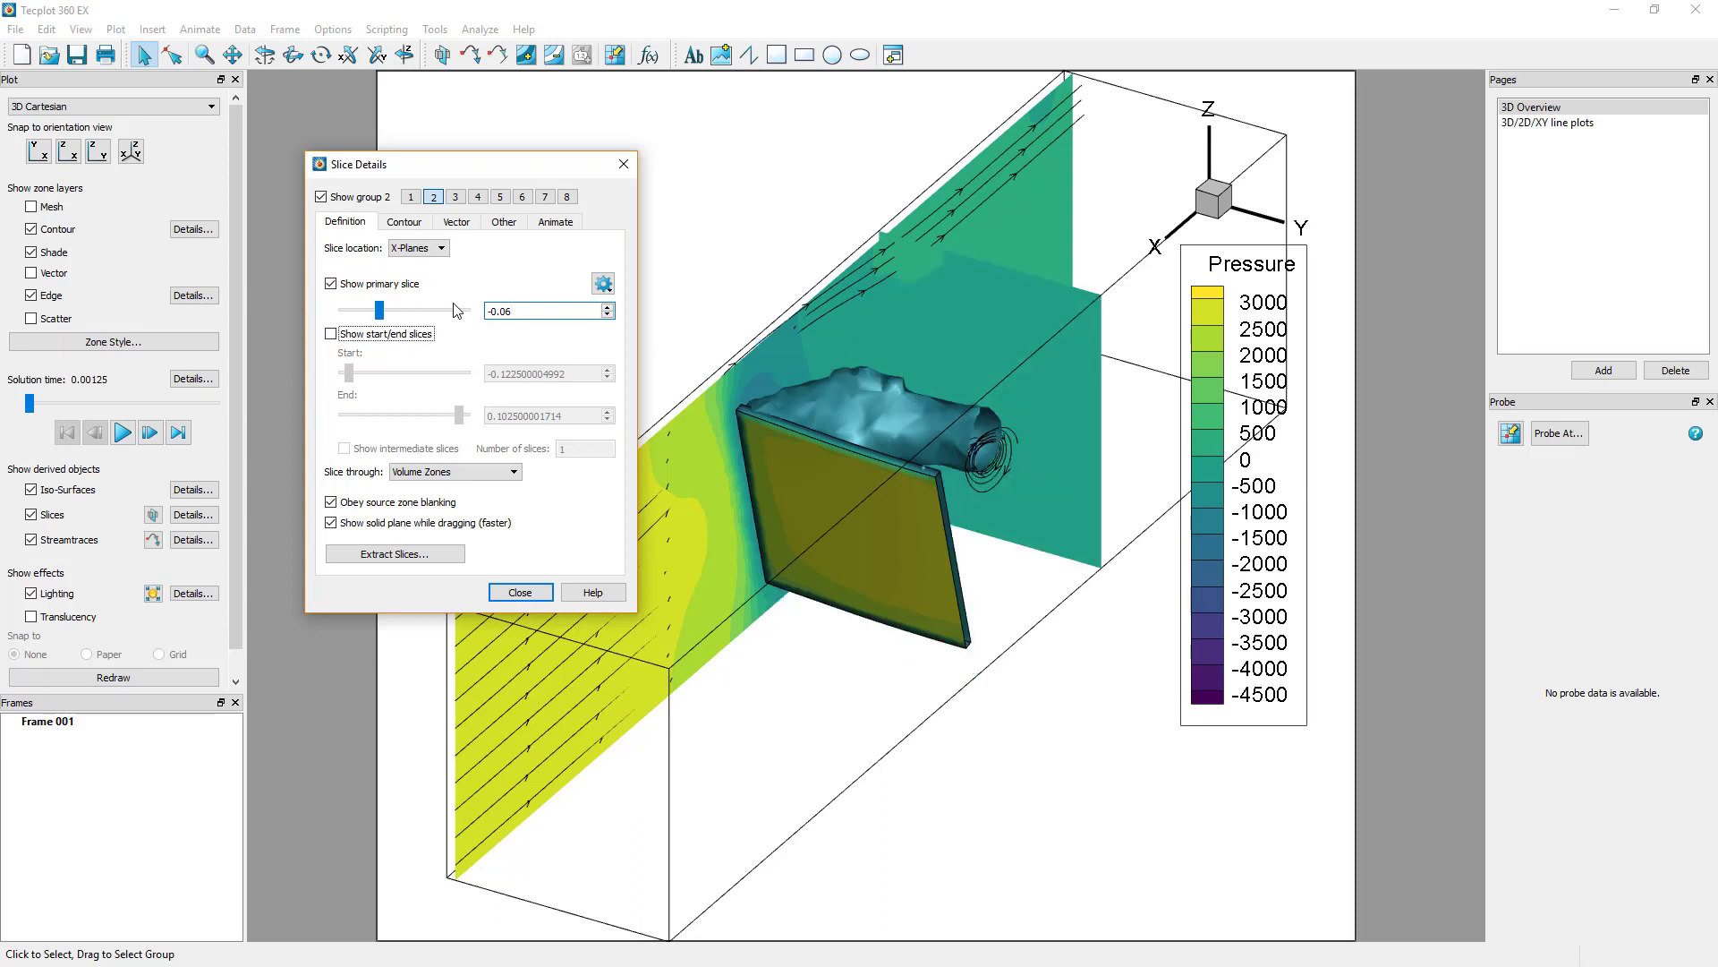
Colour the second slice by X Velocity and close the slice settings
right_click(981, 314)
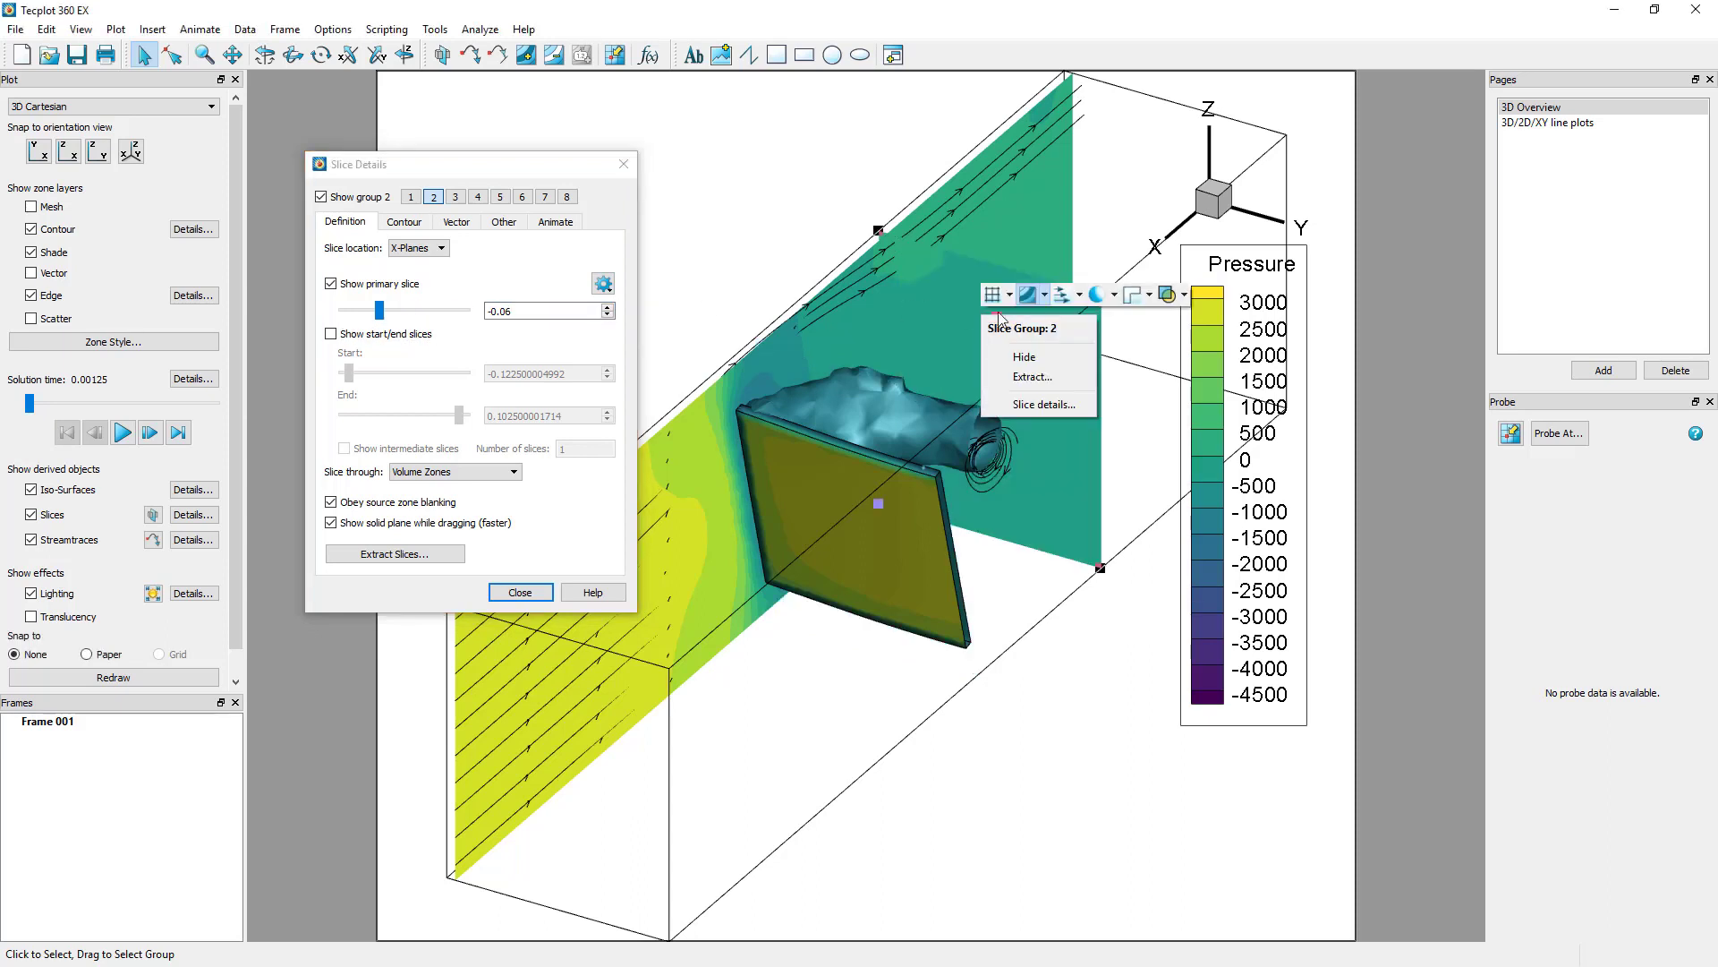
left_click(1045, 295)
left_click(1054, 336)
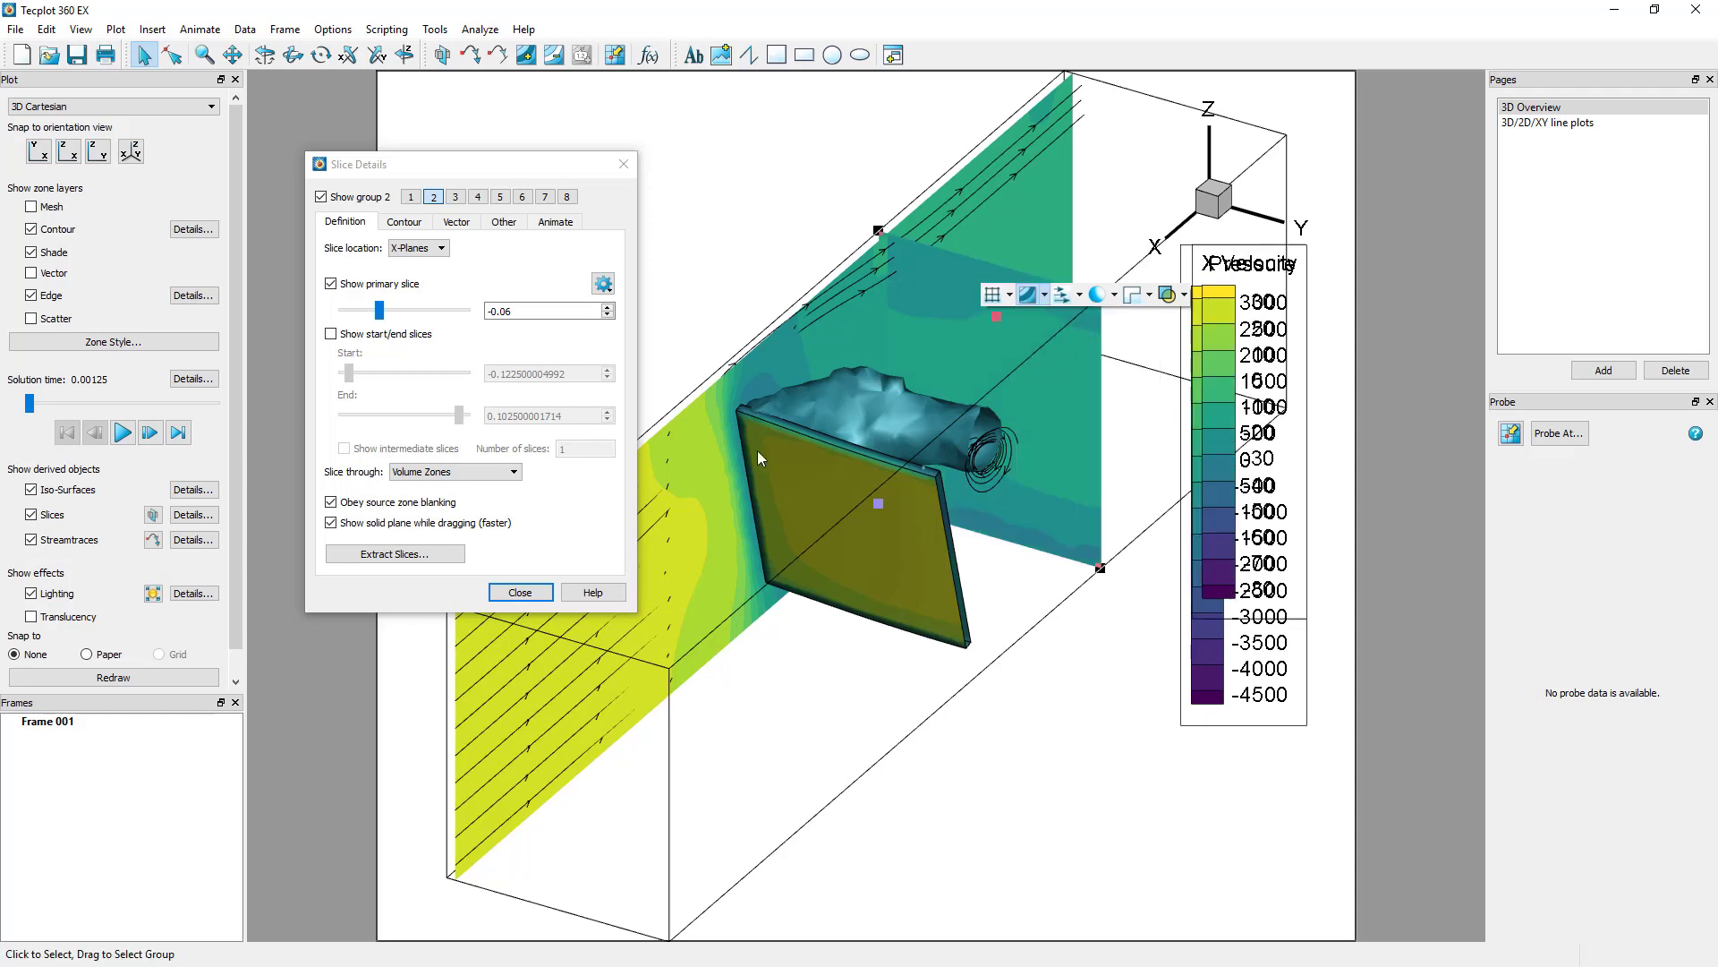
left_click(520, 592)
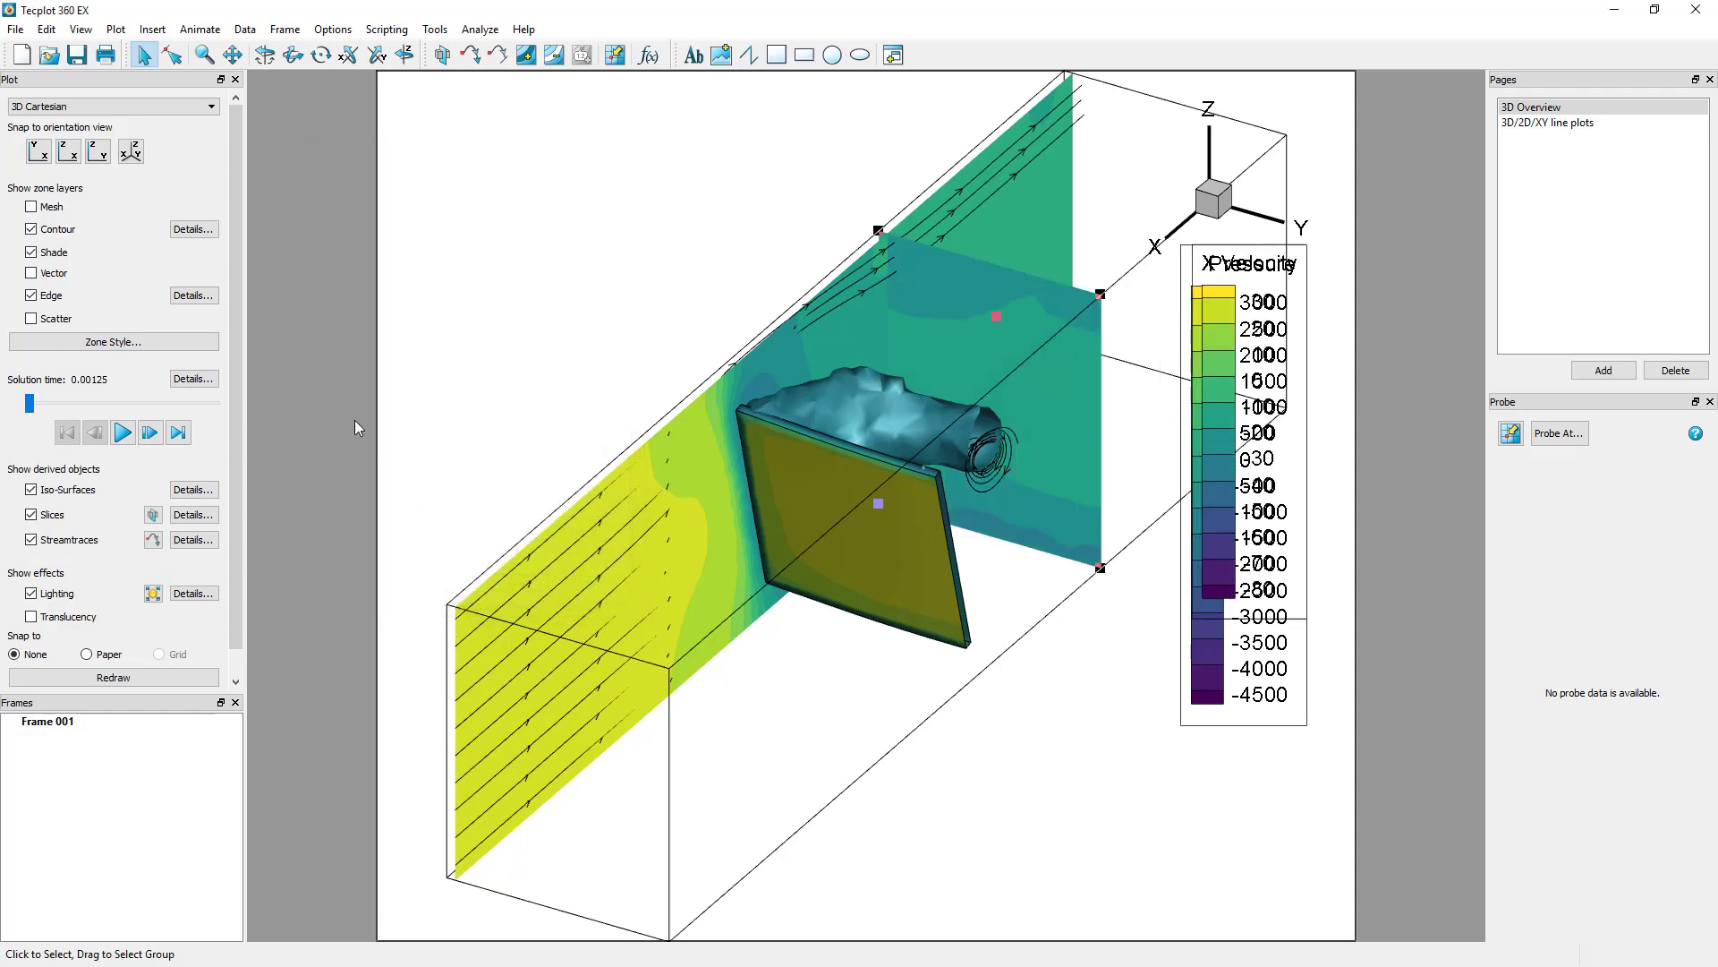
Colour contour group 2 by variable 40: Vmag using the GrayScale colour map
left_click(195, 229)
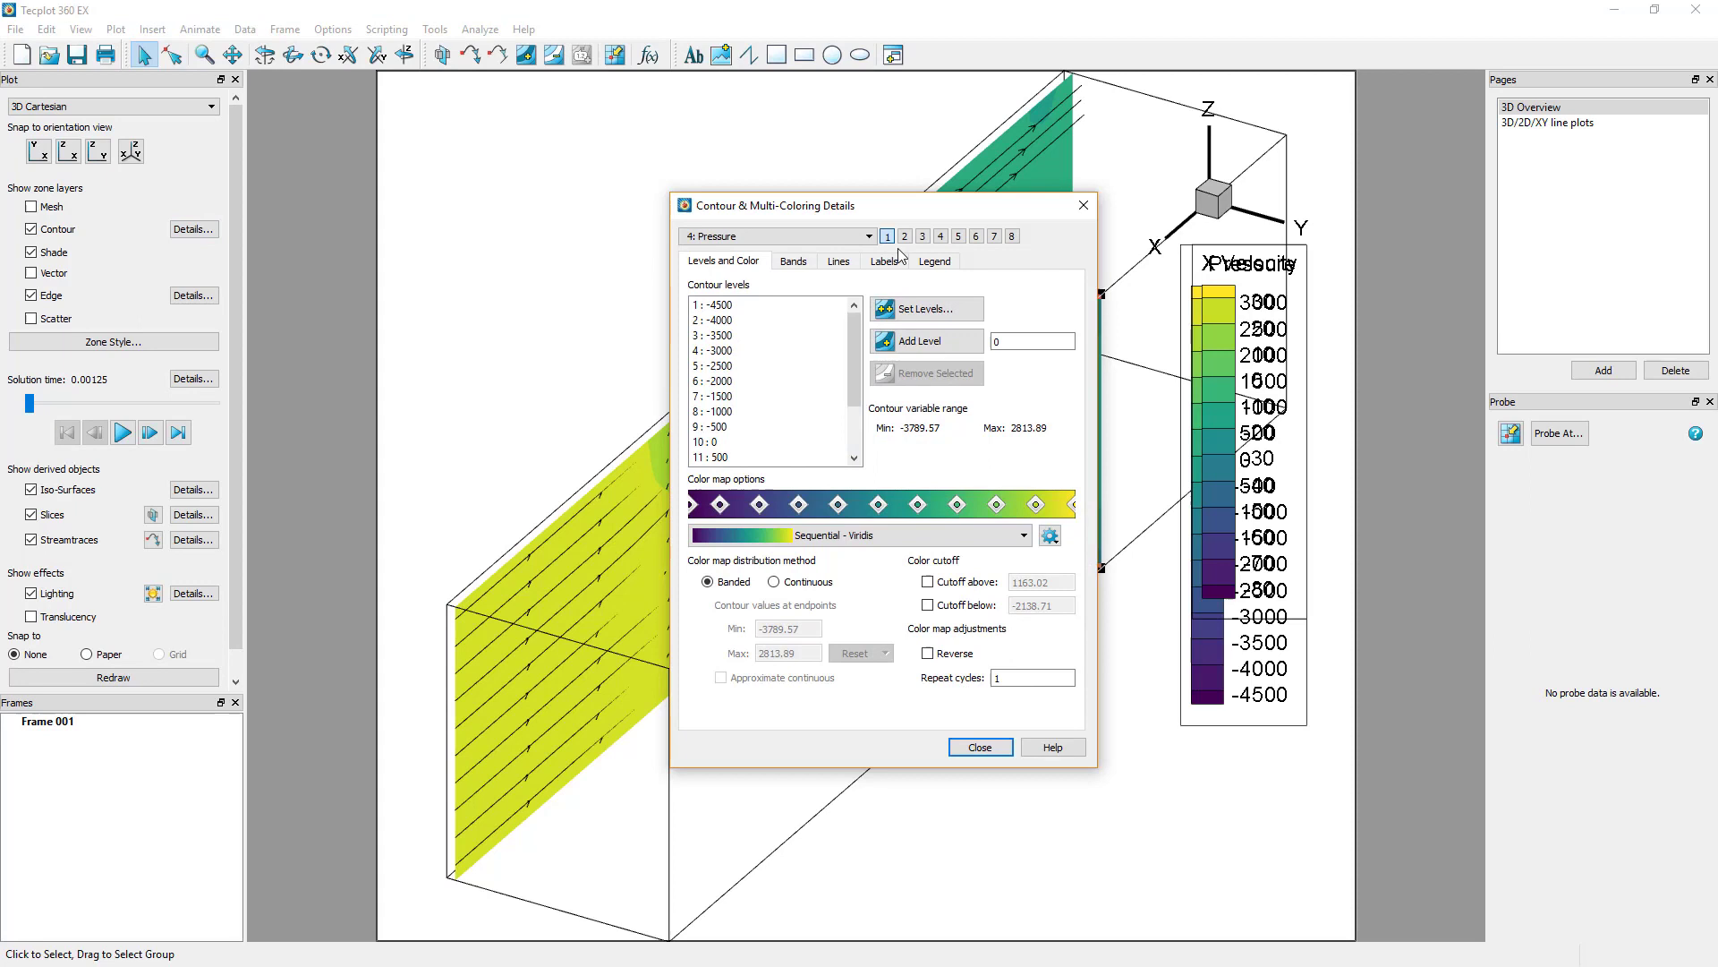
left_click(906, 237)
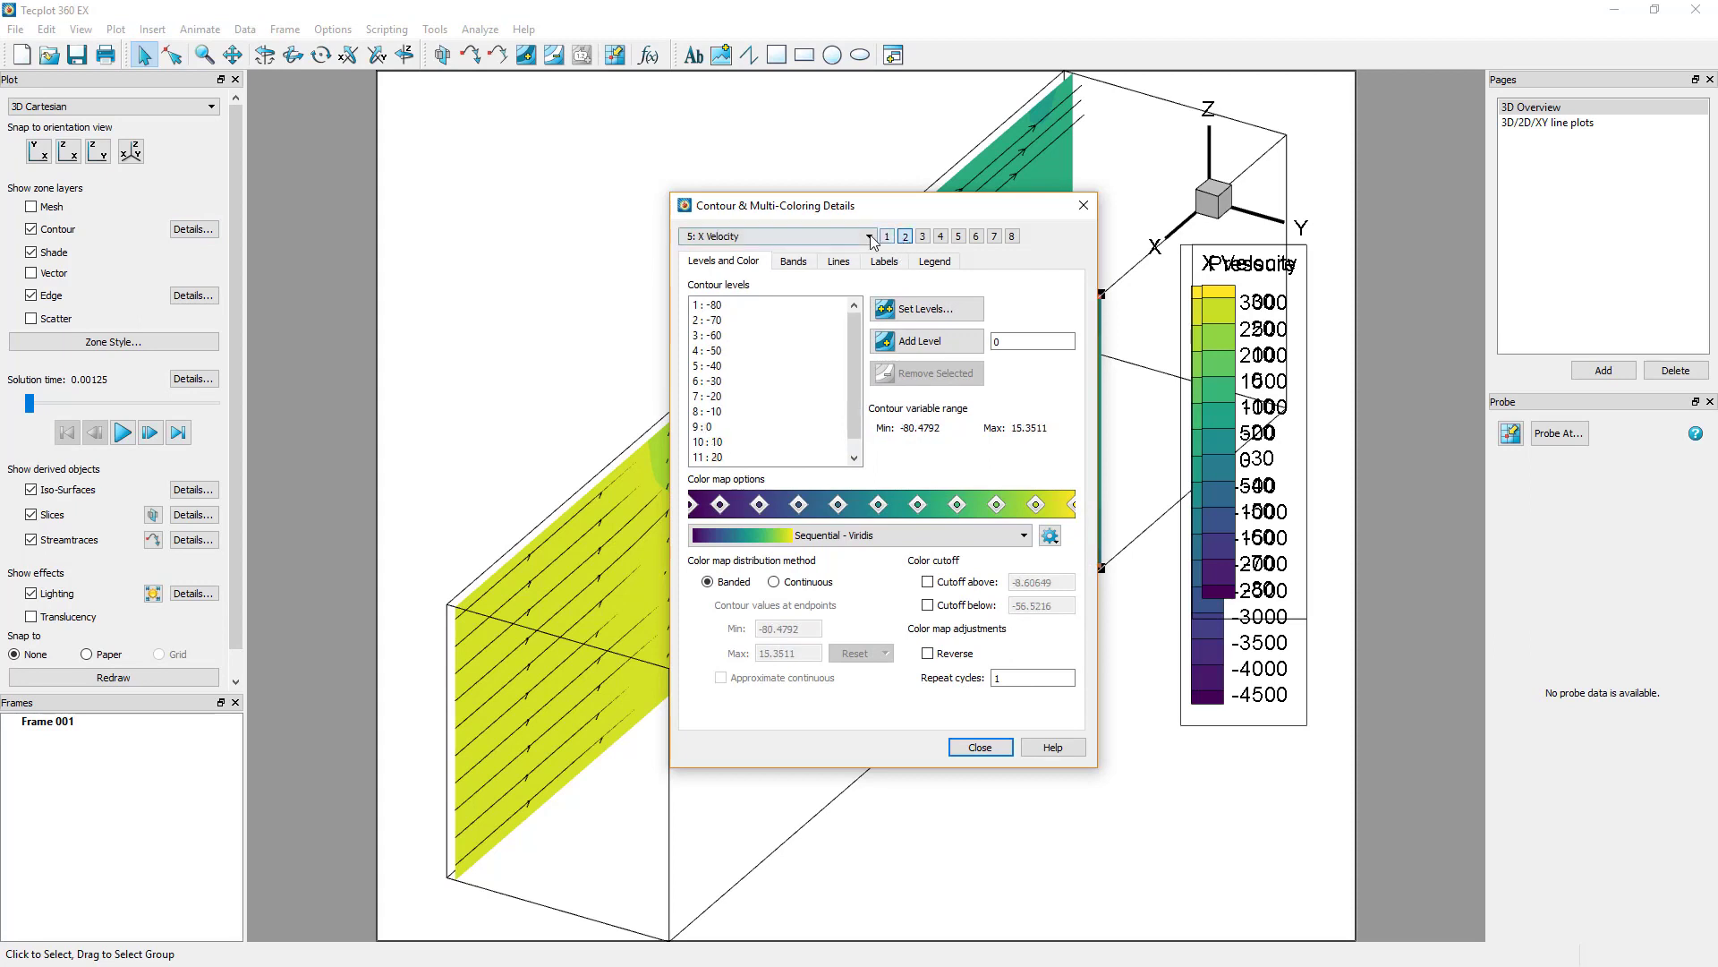
left_click(832, 237)
scroll(824, 324, "down", 7)
scroll(824, 324, "down", 2)
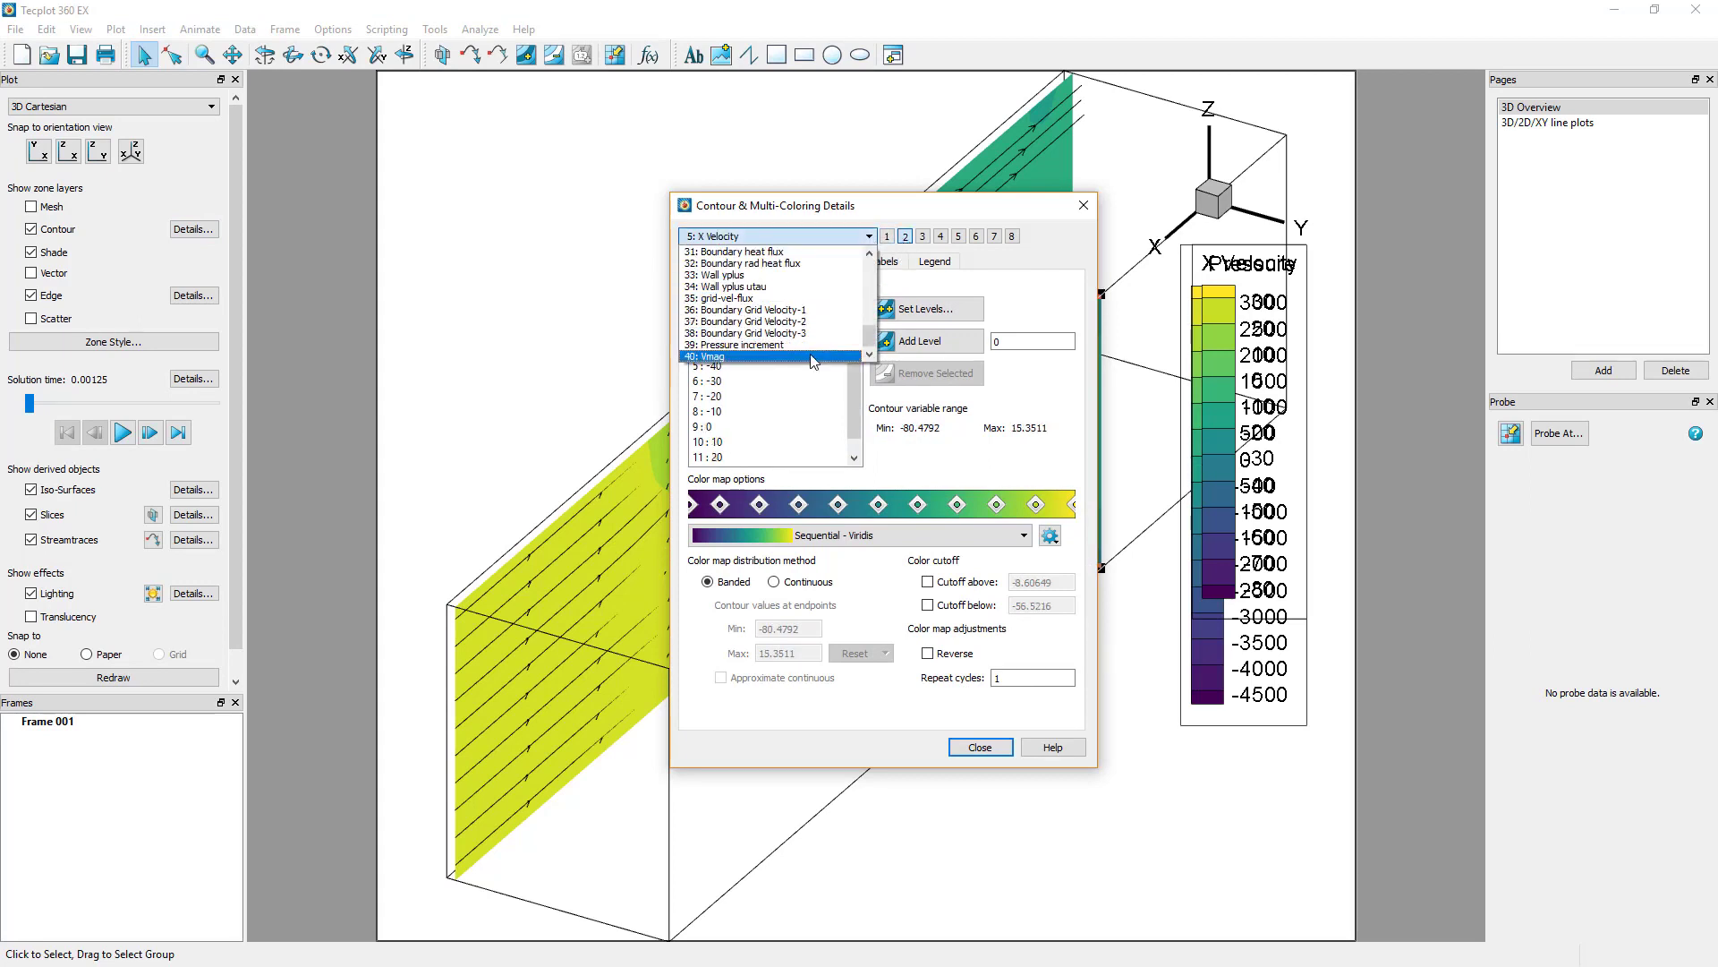
left_click(806, 354)
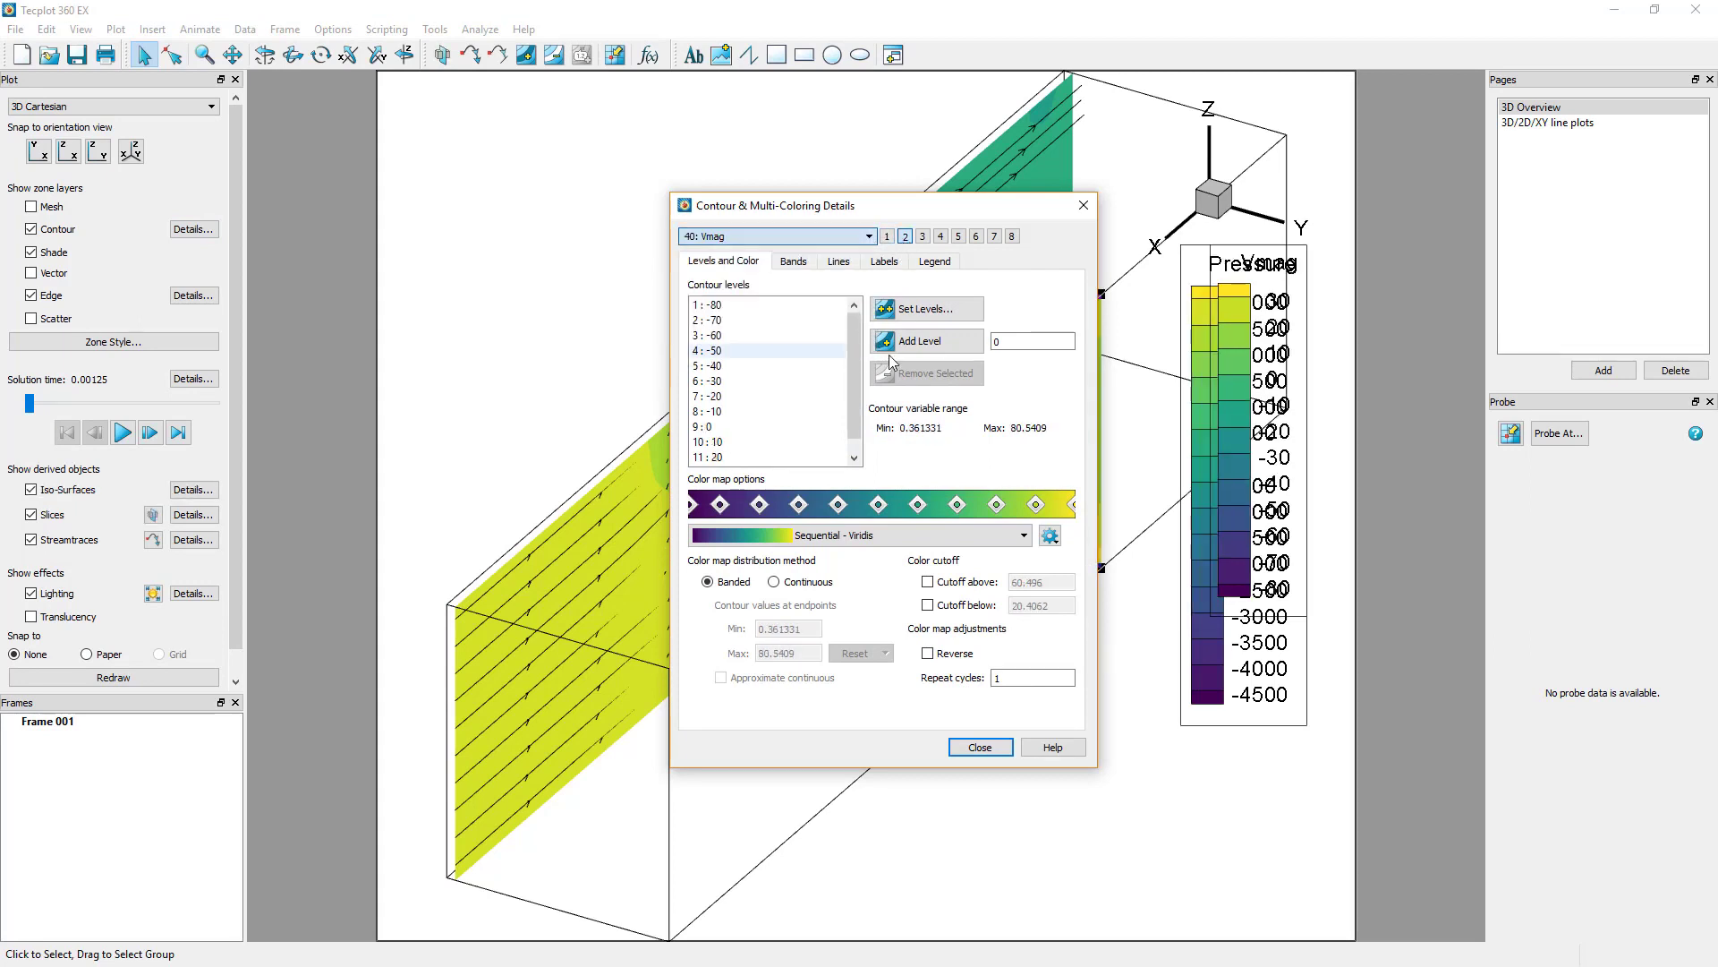
left_click(1025, 535)
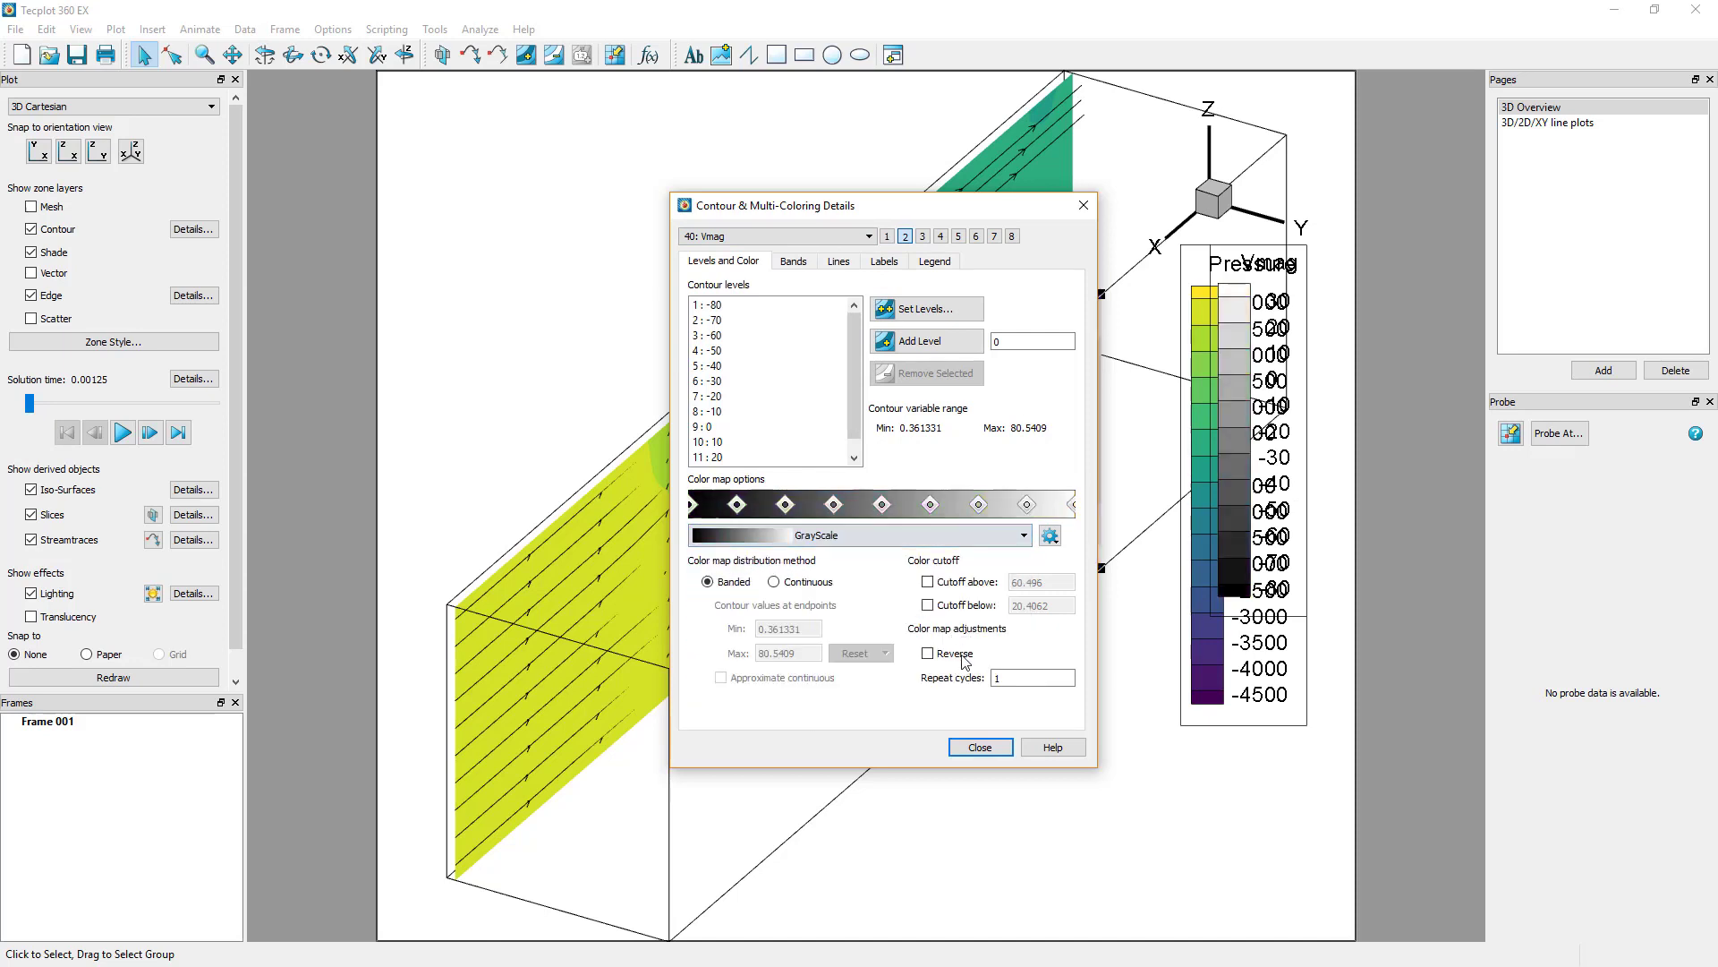
left_click(984, 747)
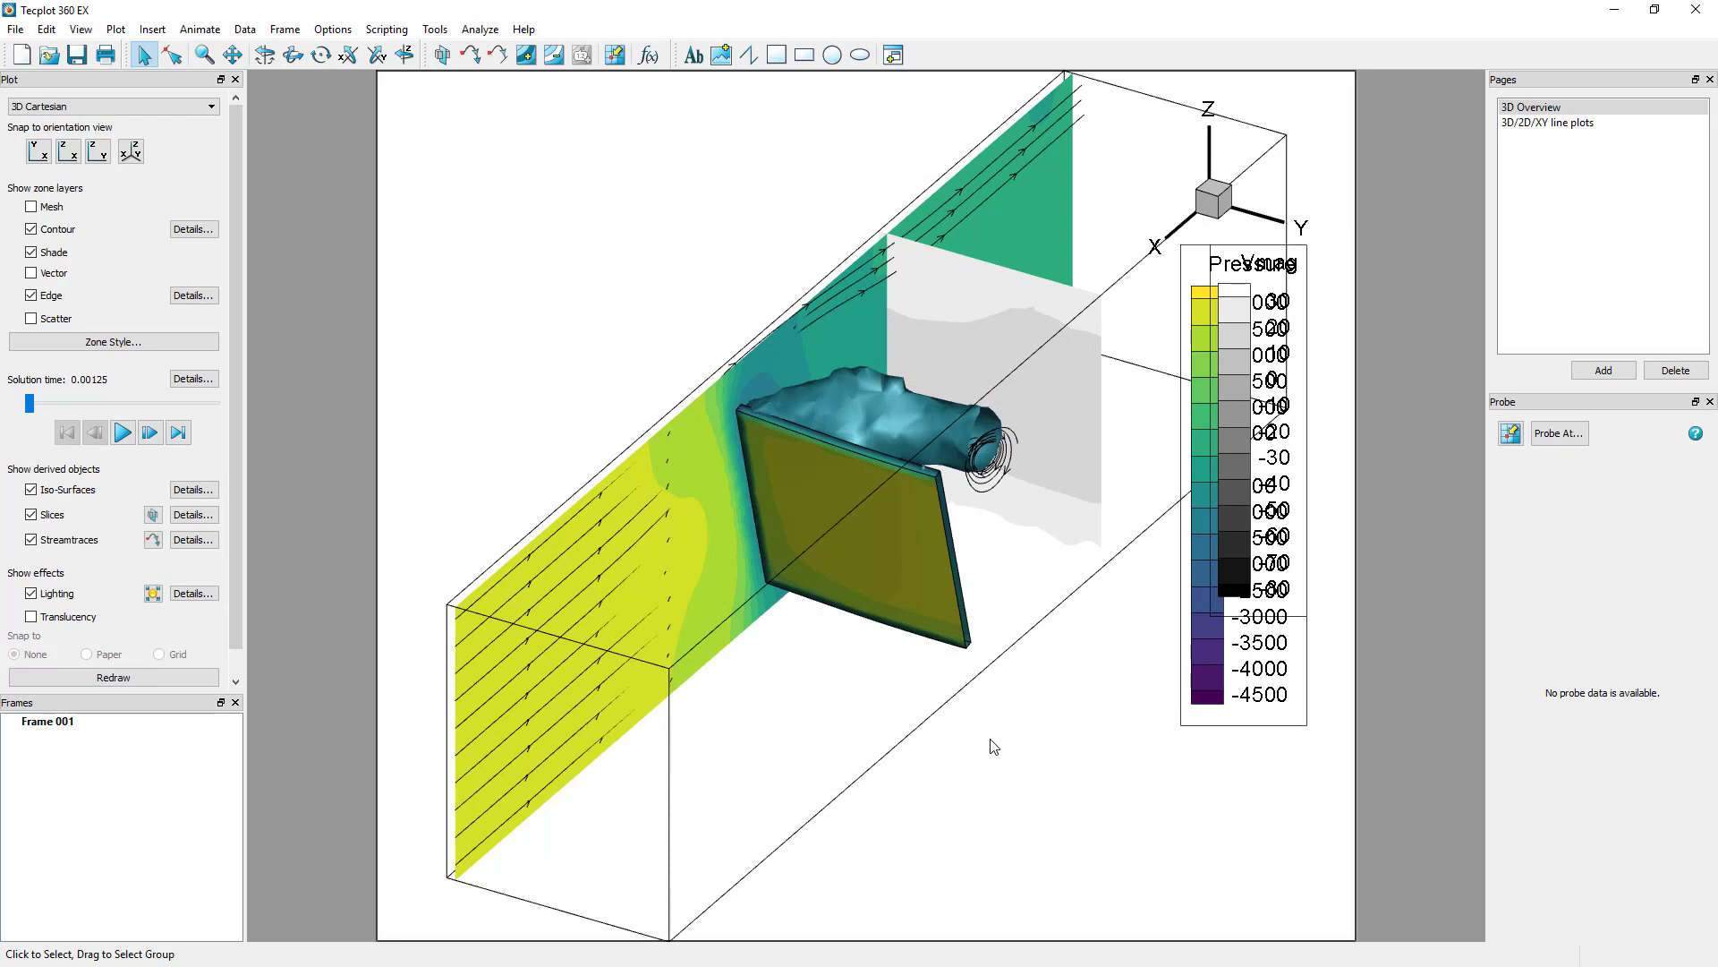
Drag the Vmag and Pressure legends apart so they sit side by side at the upper left
left_click(1235, 250)
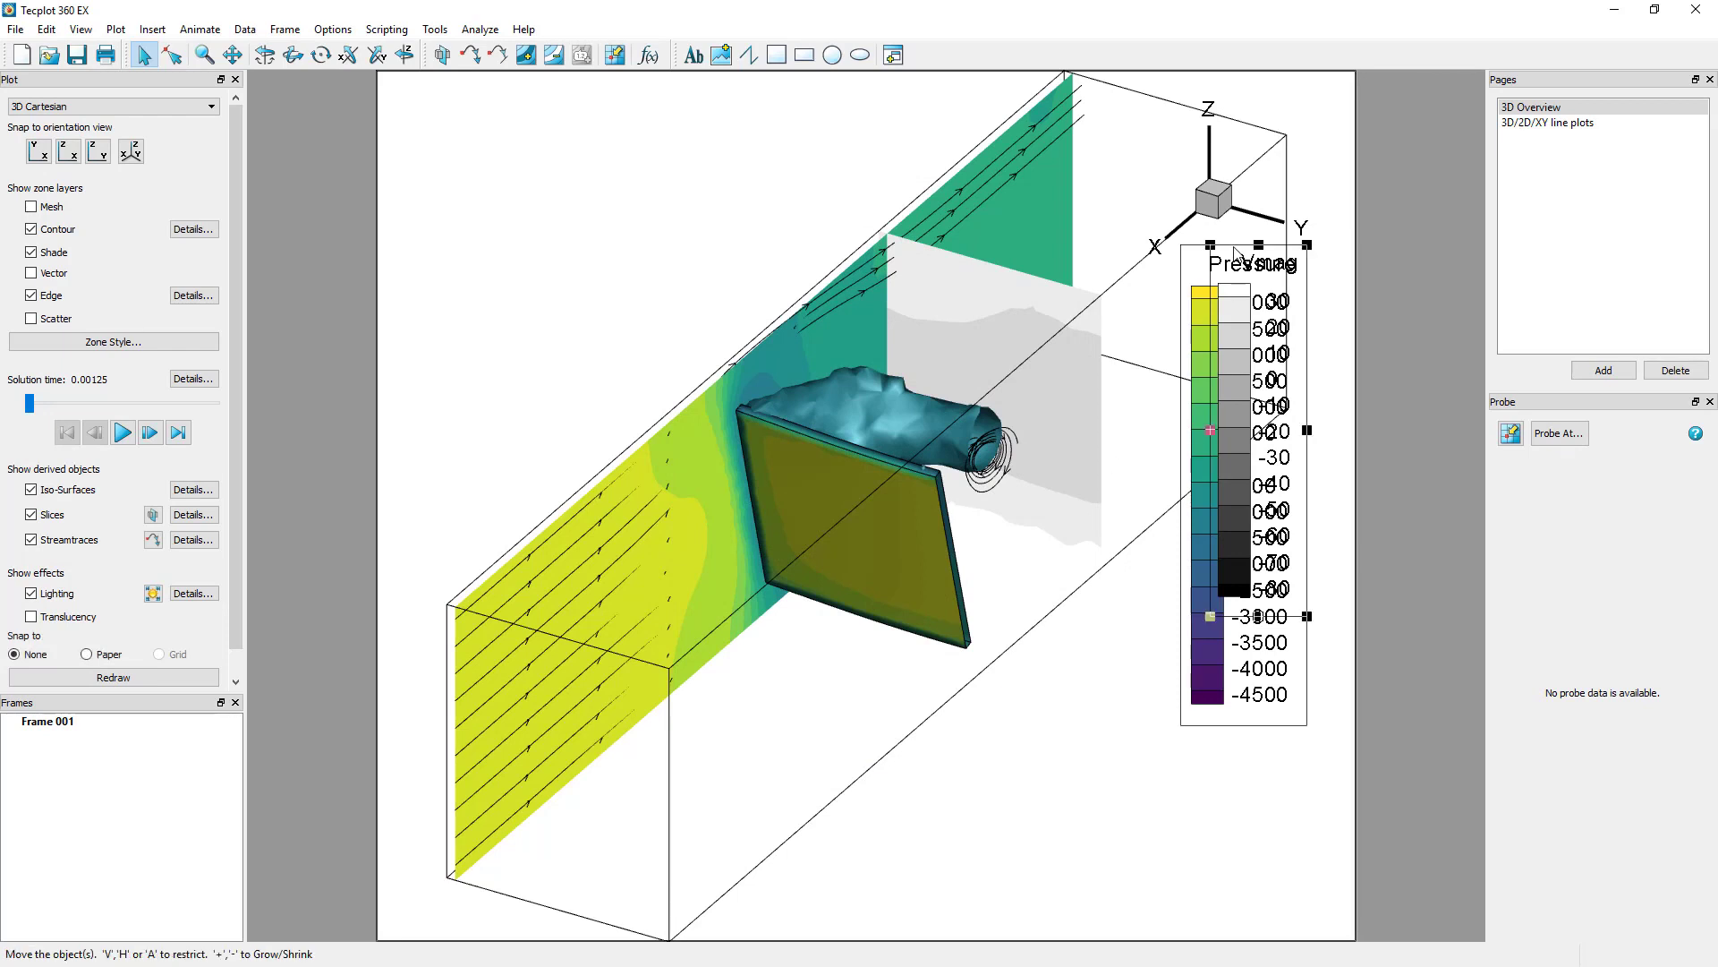
left_click_drag(1233, 247, 545, 96)
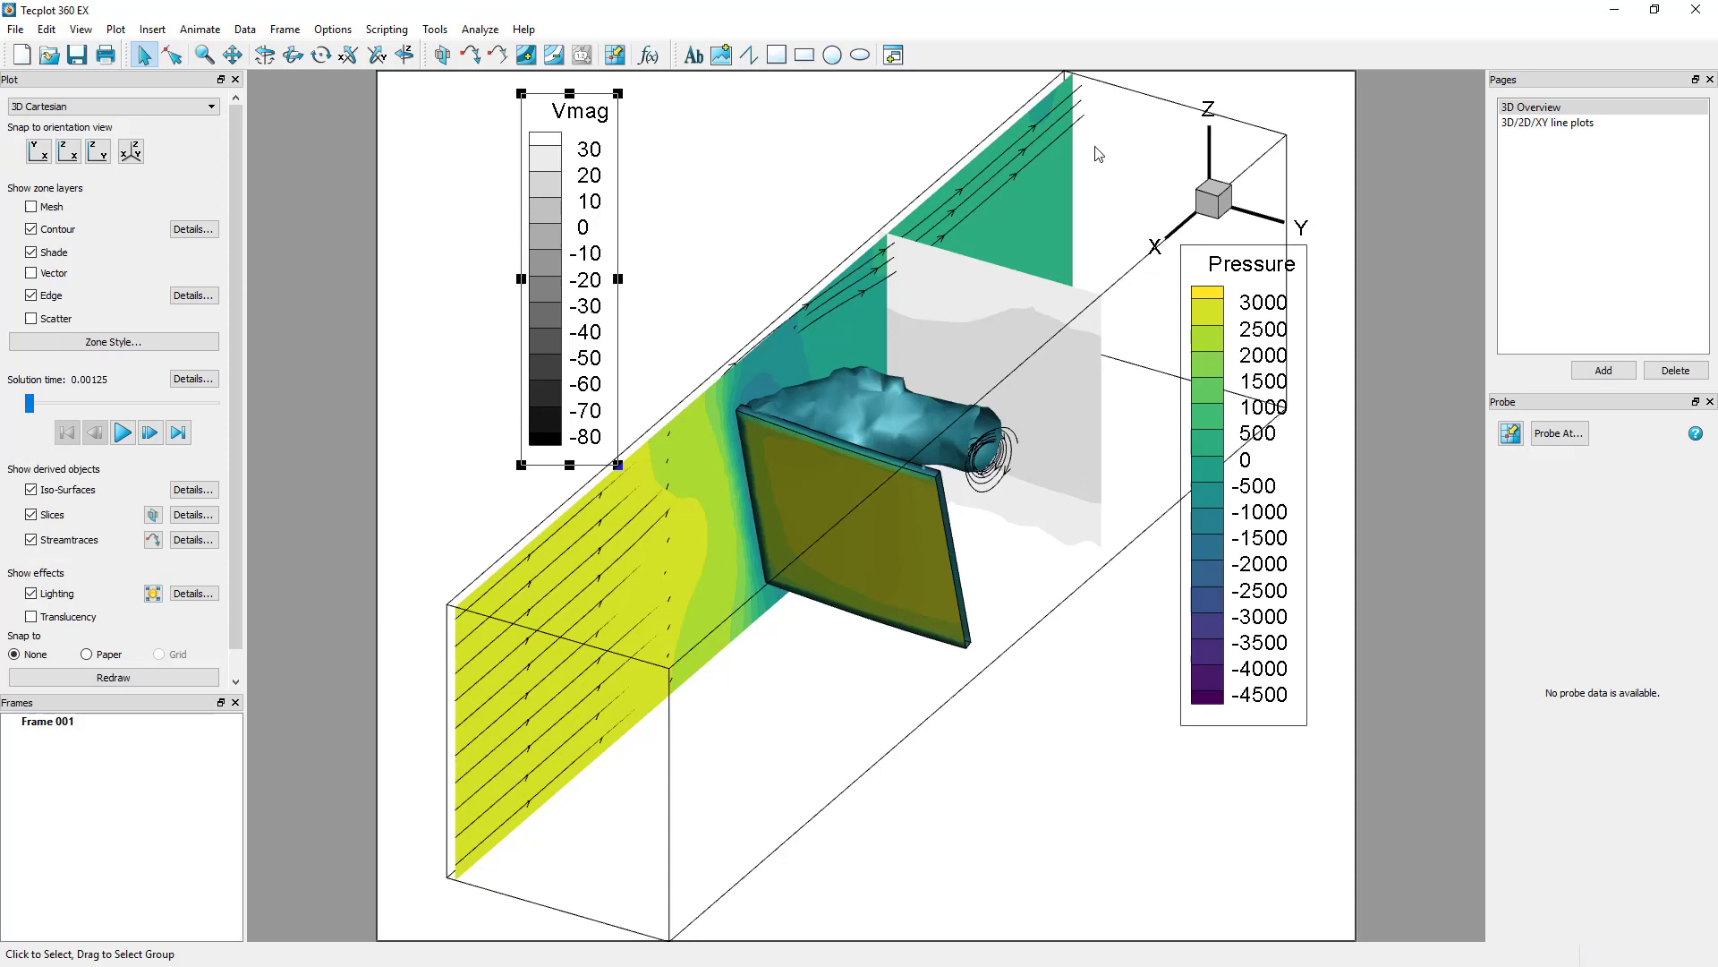
left_click_drag(1250, 252, 454, 94)
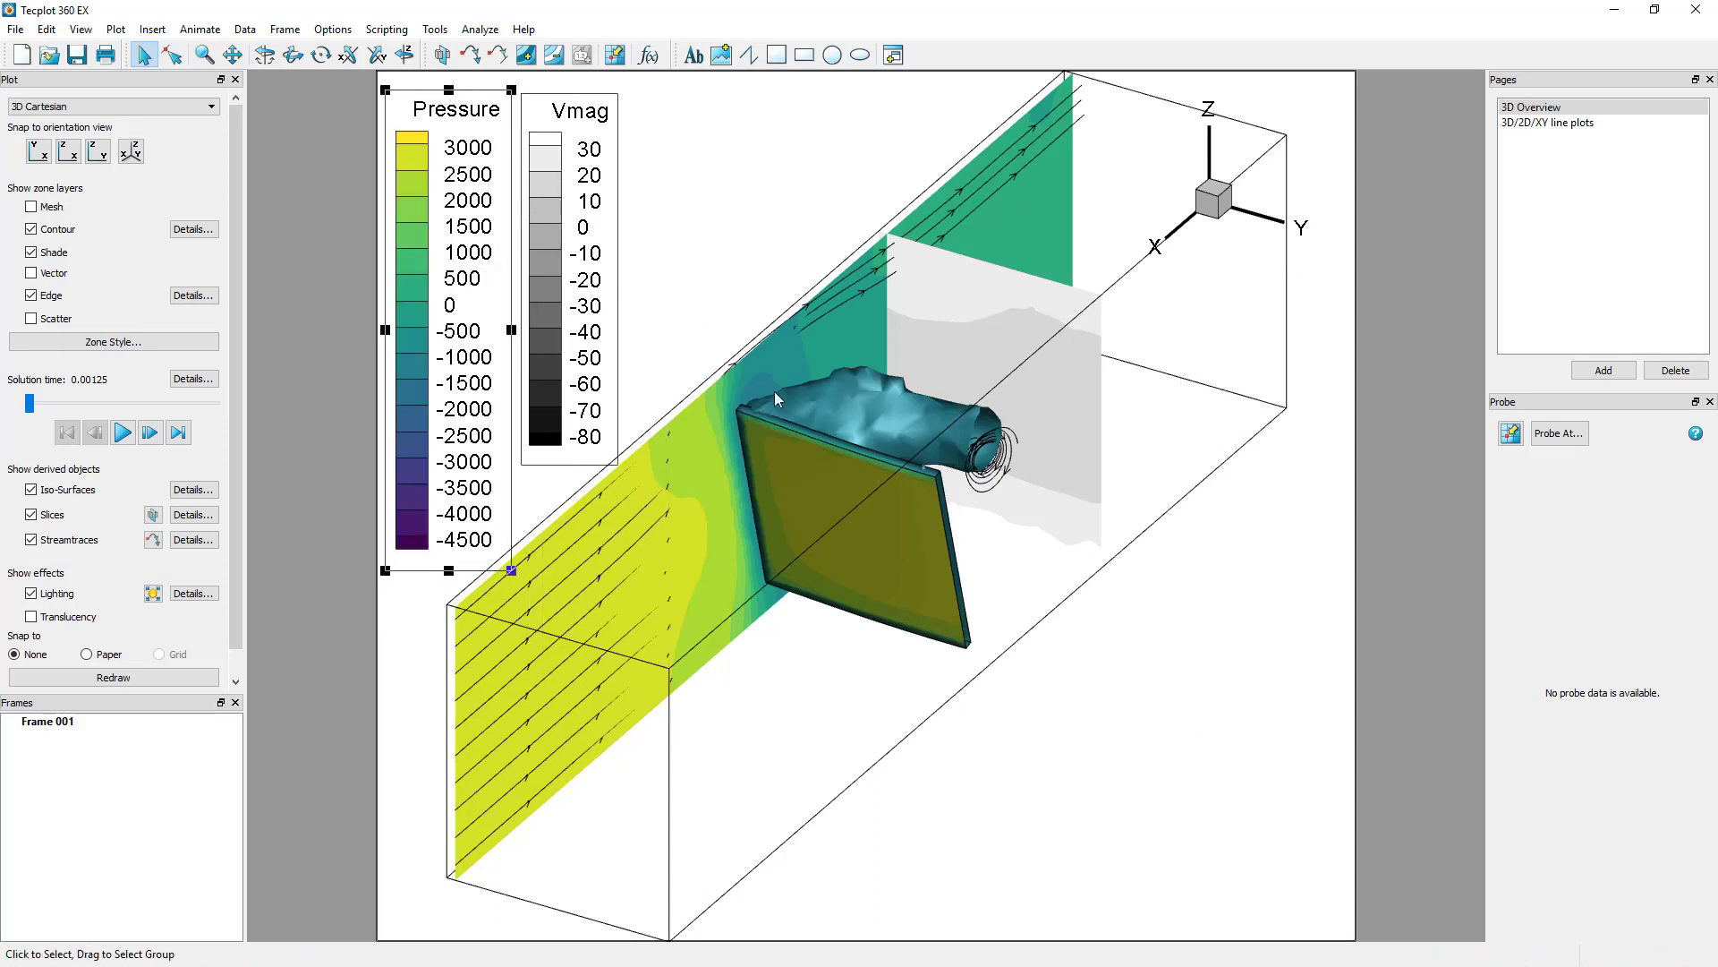
left_click(922, 535)
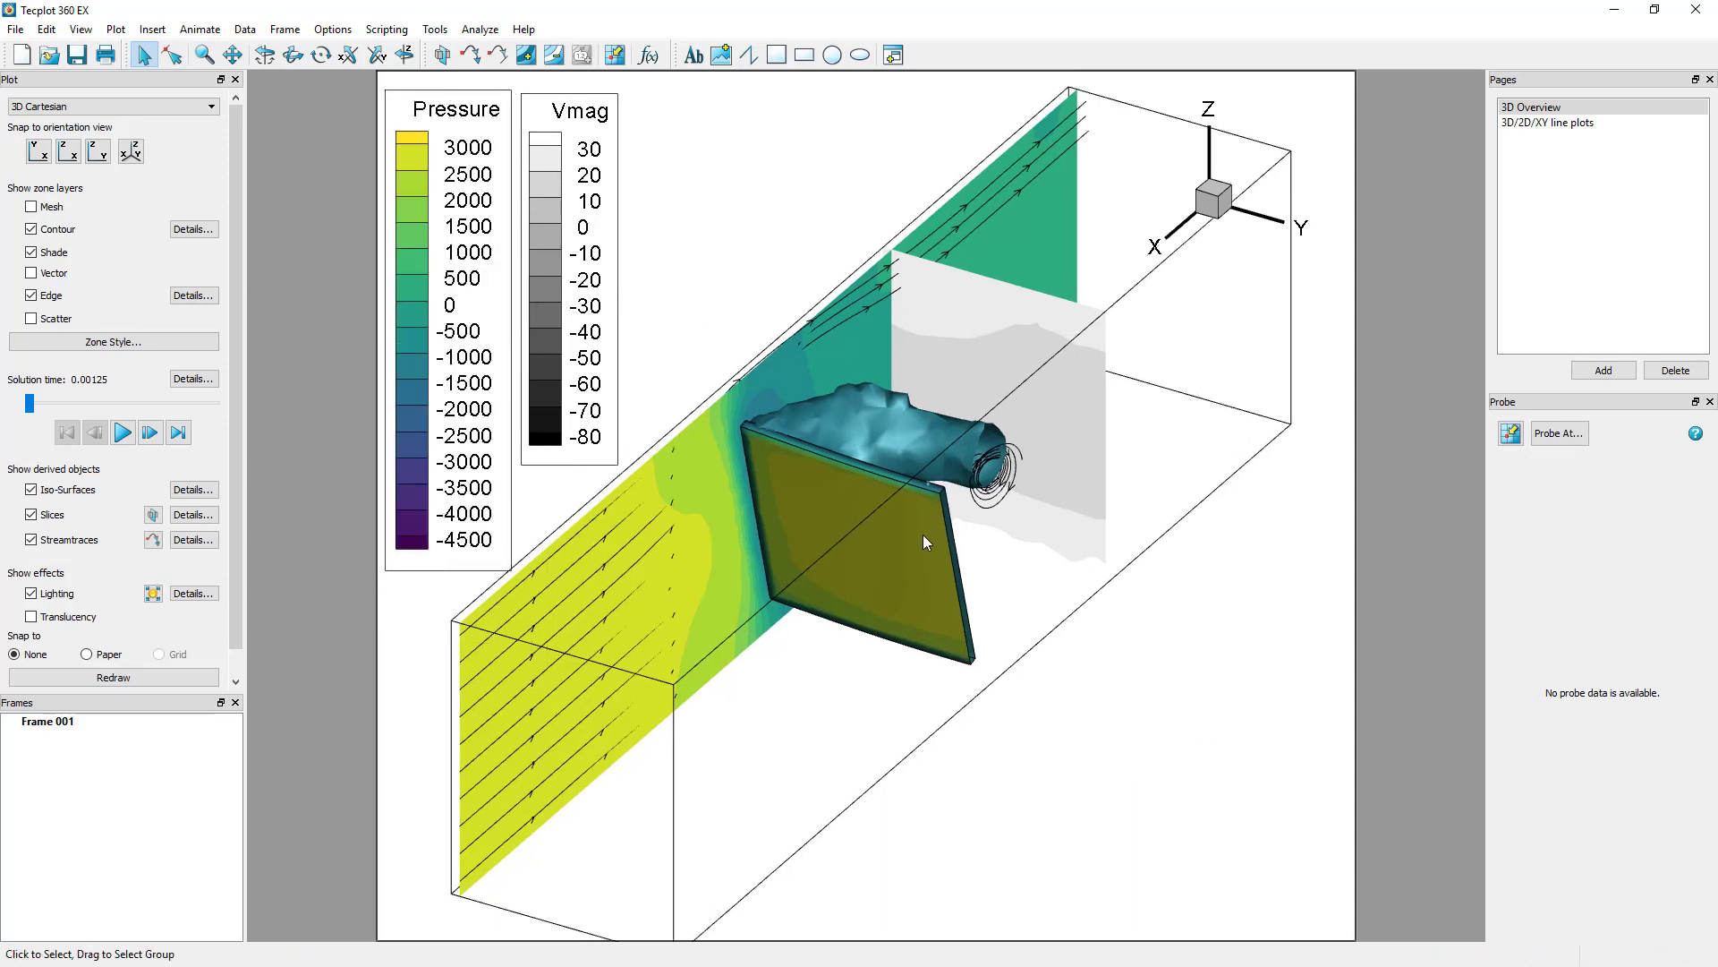
left_click(1113, 769)
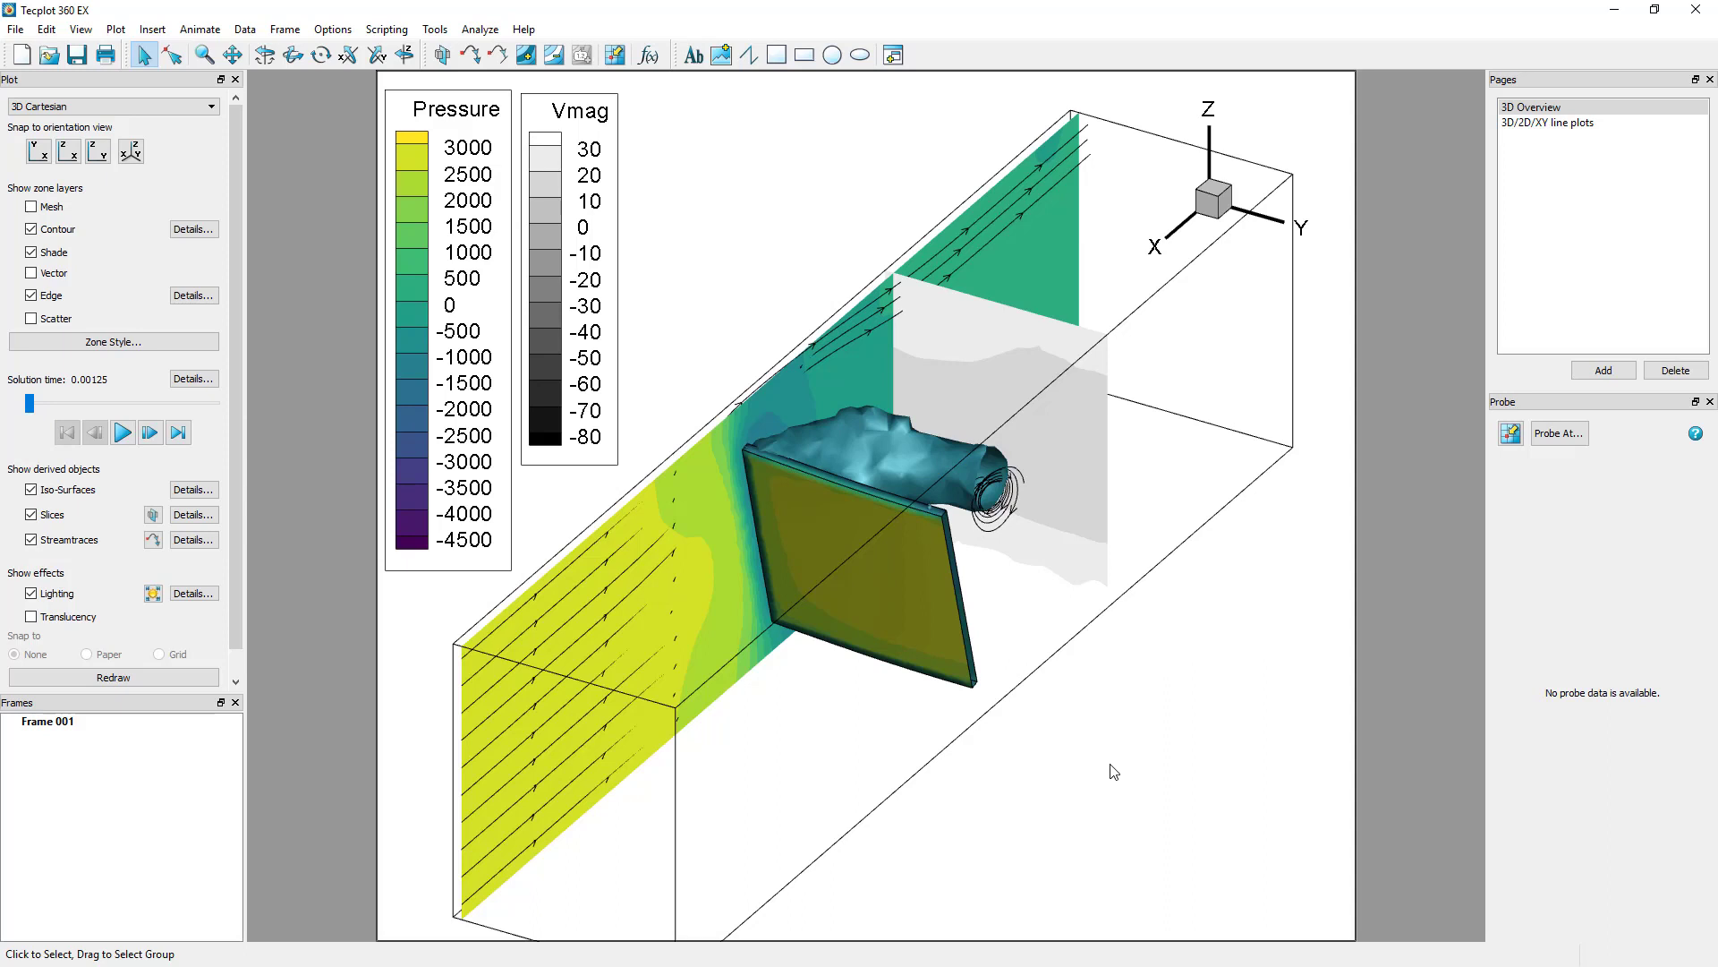
Add a text label with the author's name near the top of the frame
left_click(694, 55)
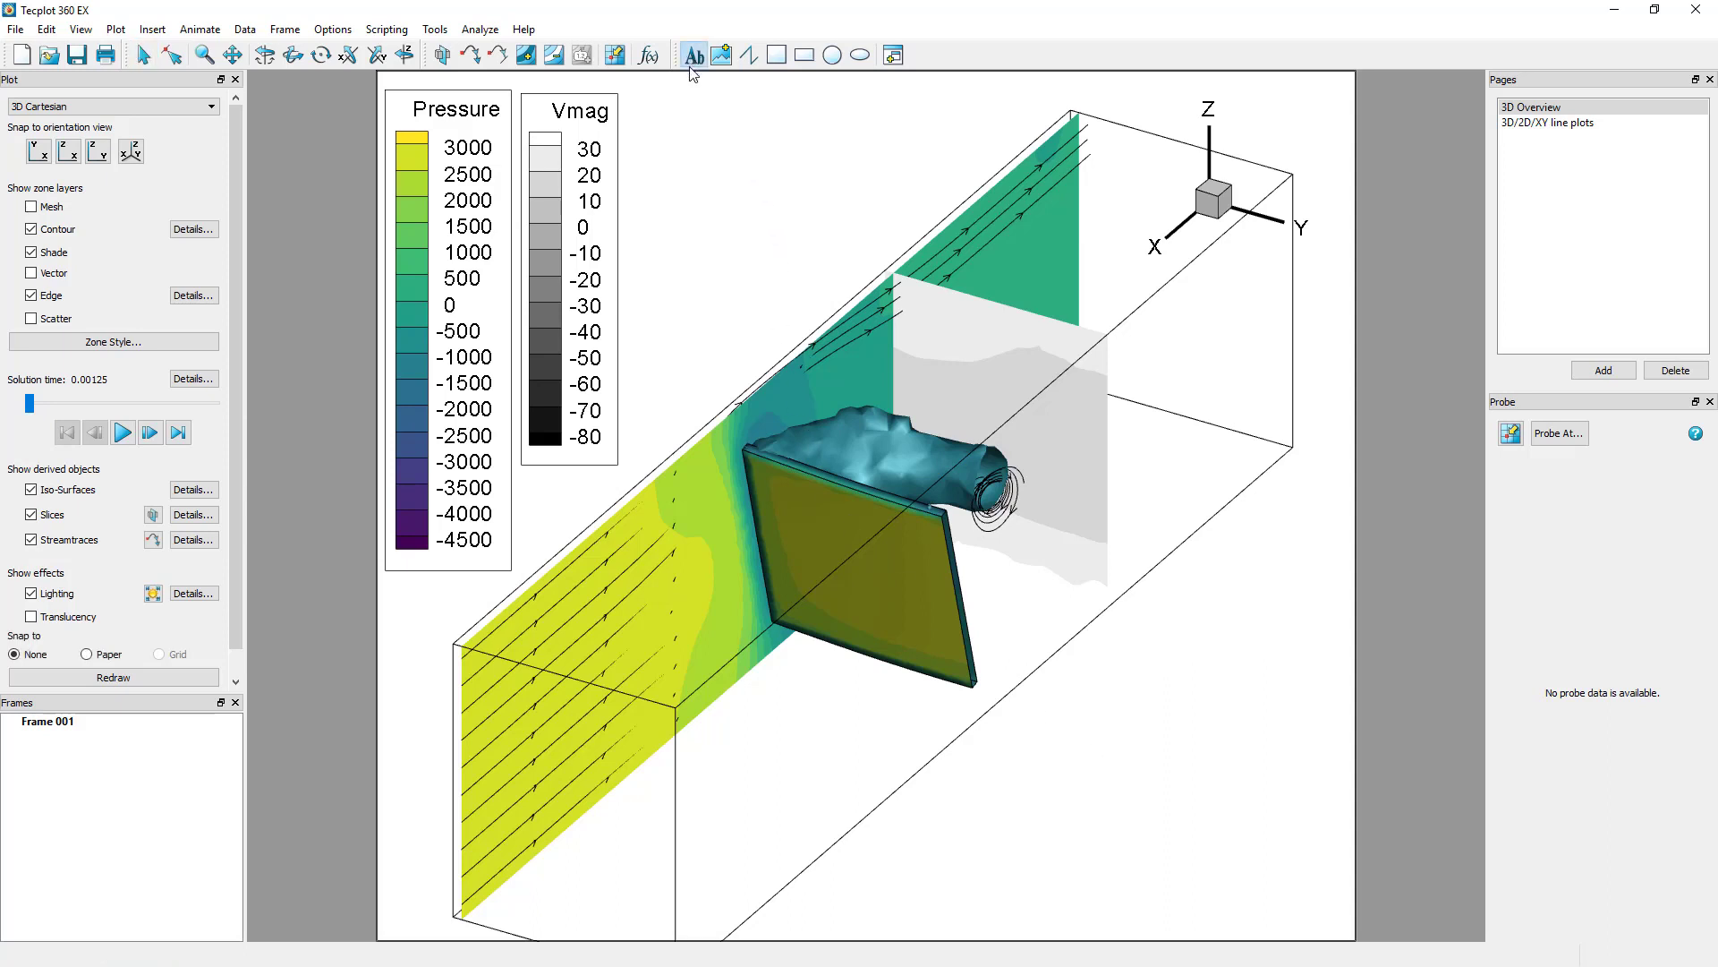
left_click(690, 102)
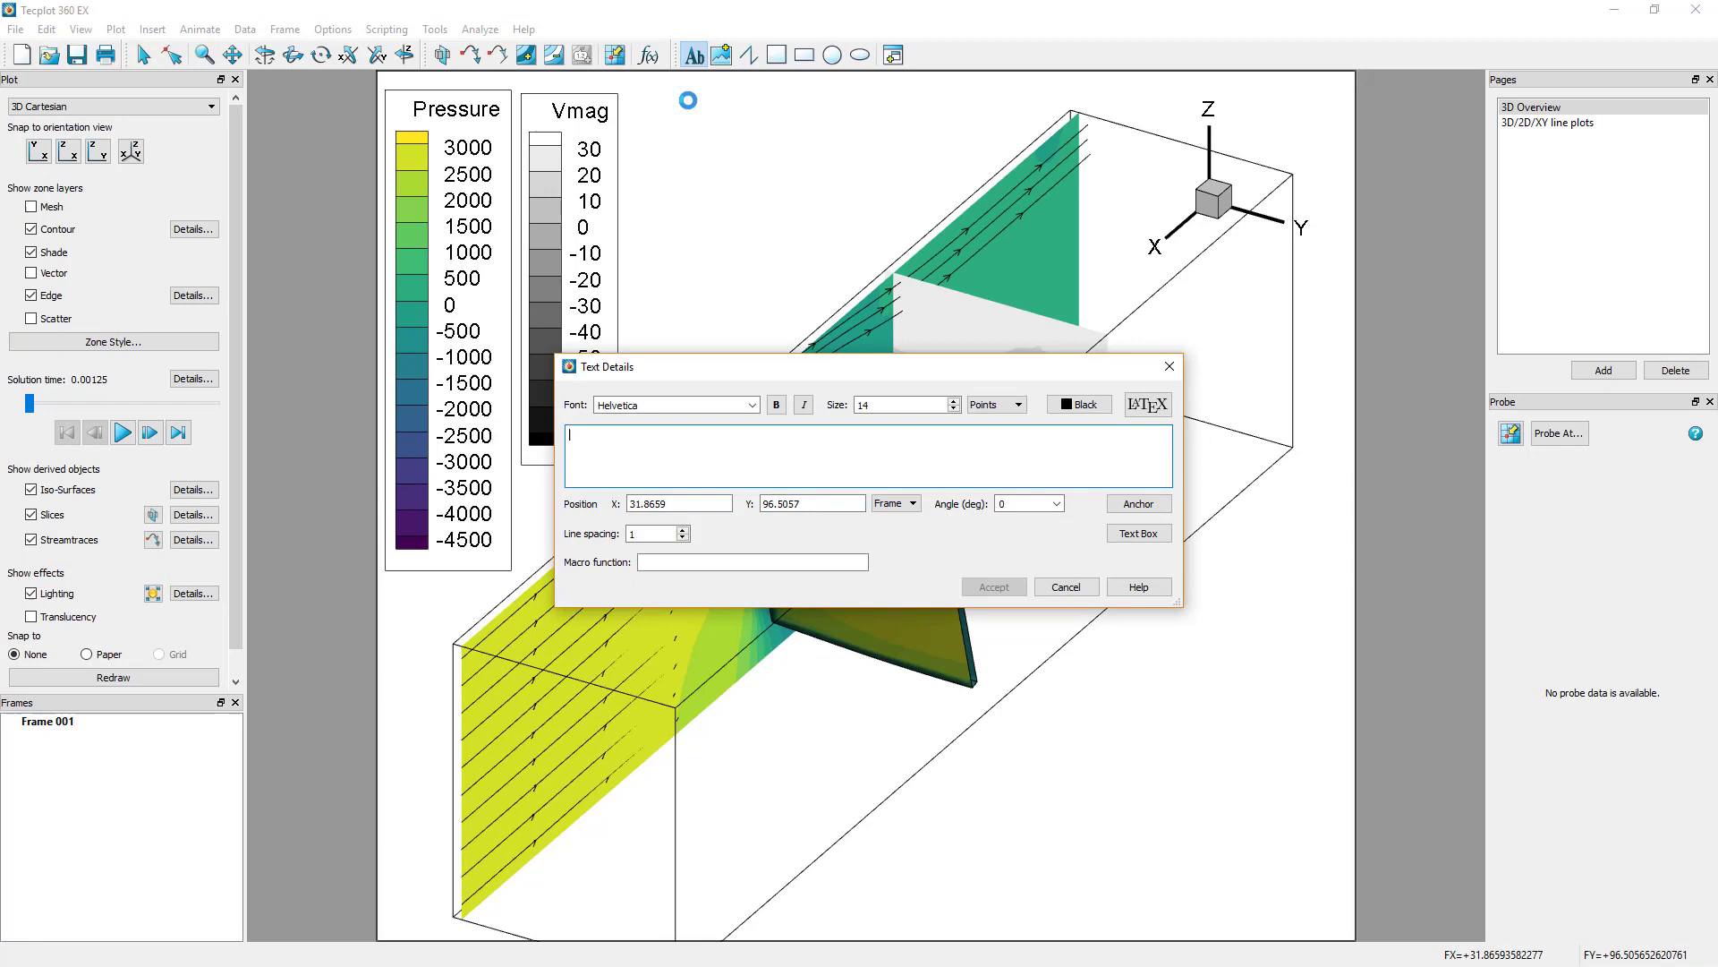
type("Jared")
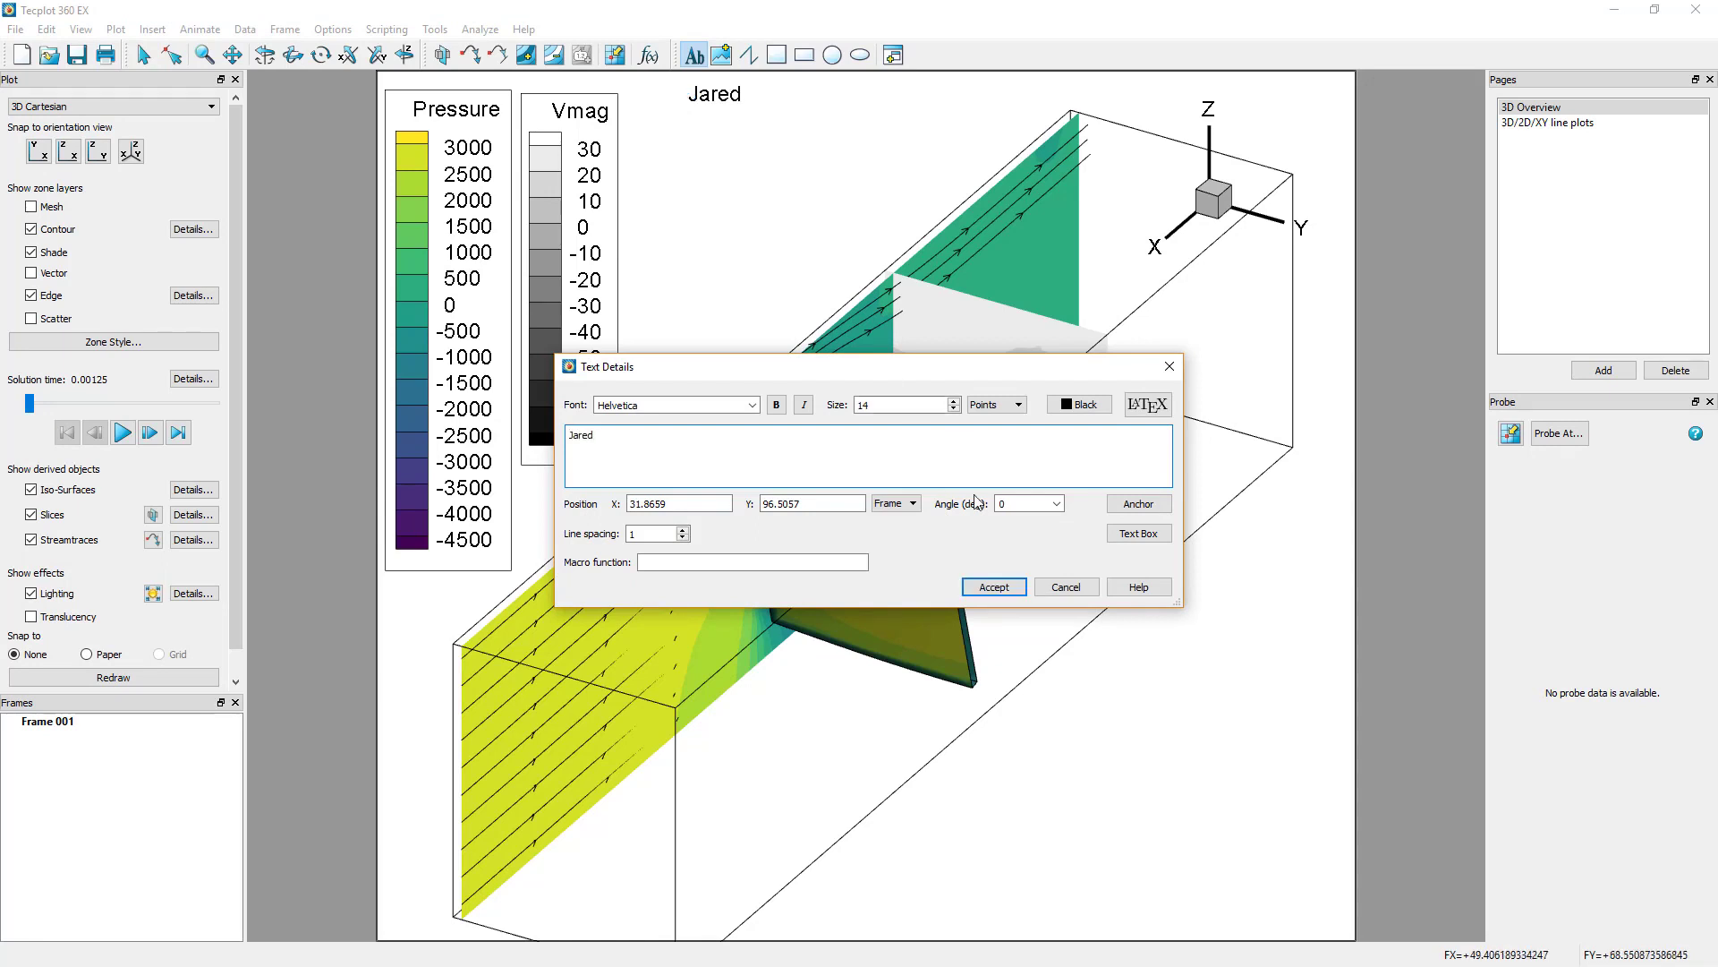
left_click(994, 587)
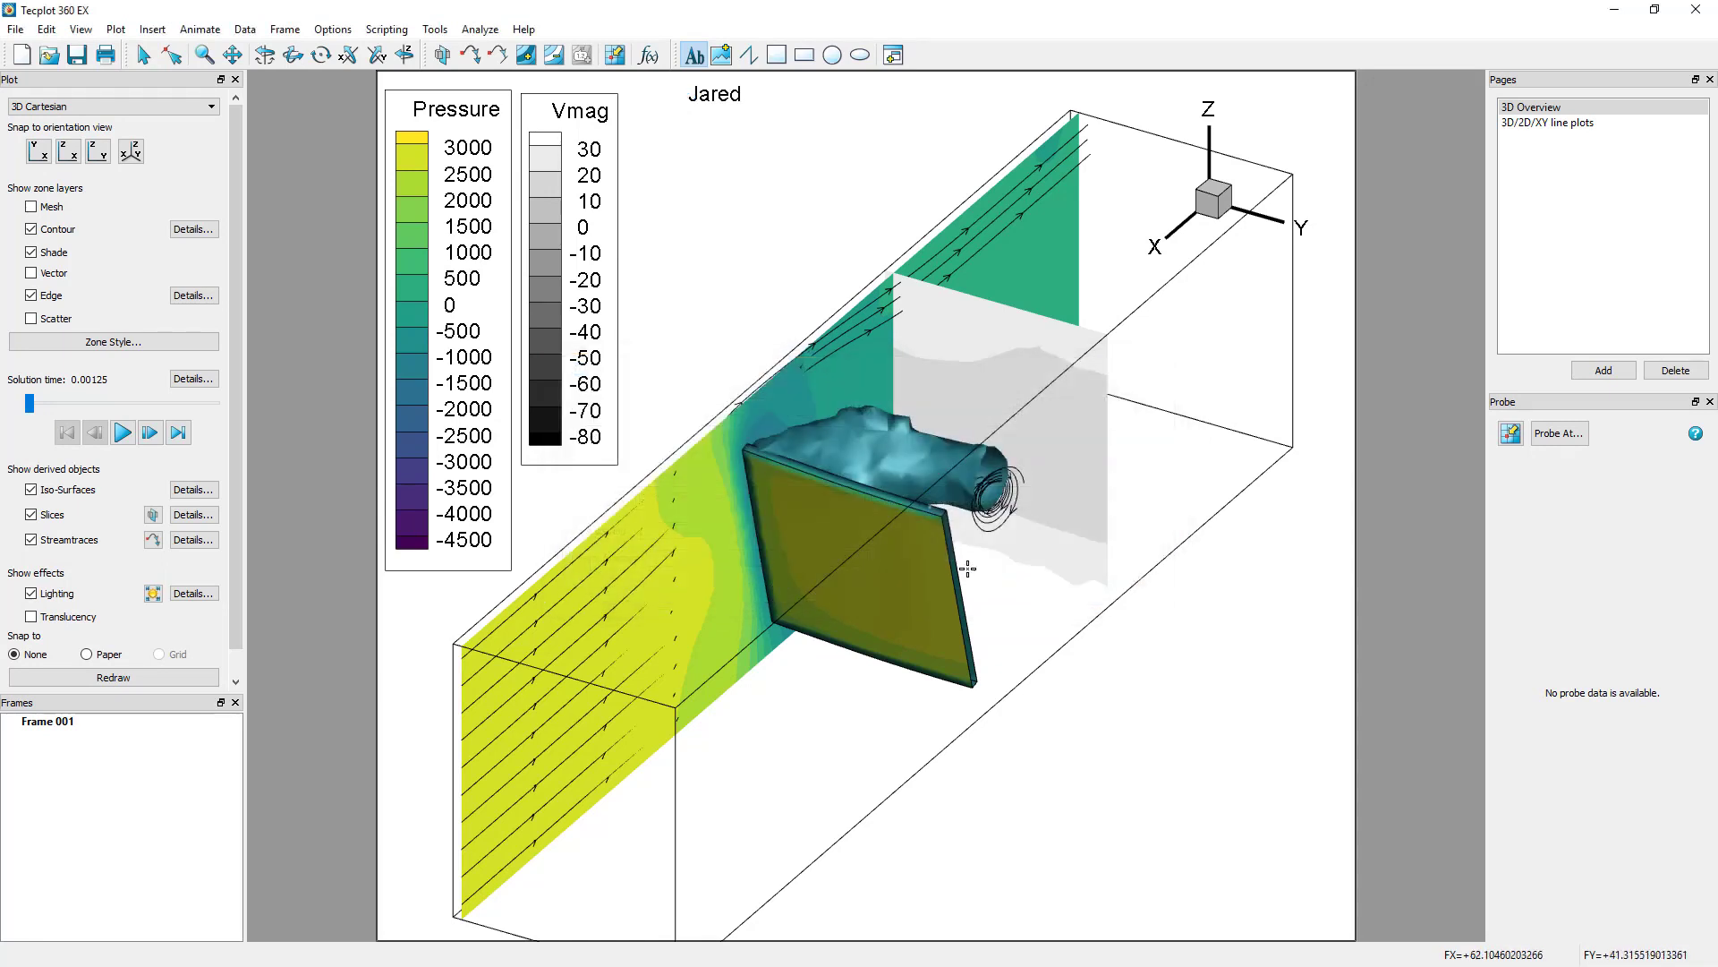
left_click(15, 28)
Export the current frame as an antialiased PNG, named TPTTraining_ followed by the author's name
left_click(51, 271)
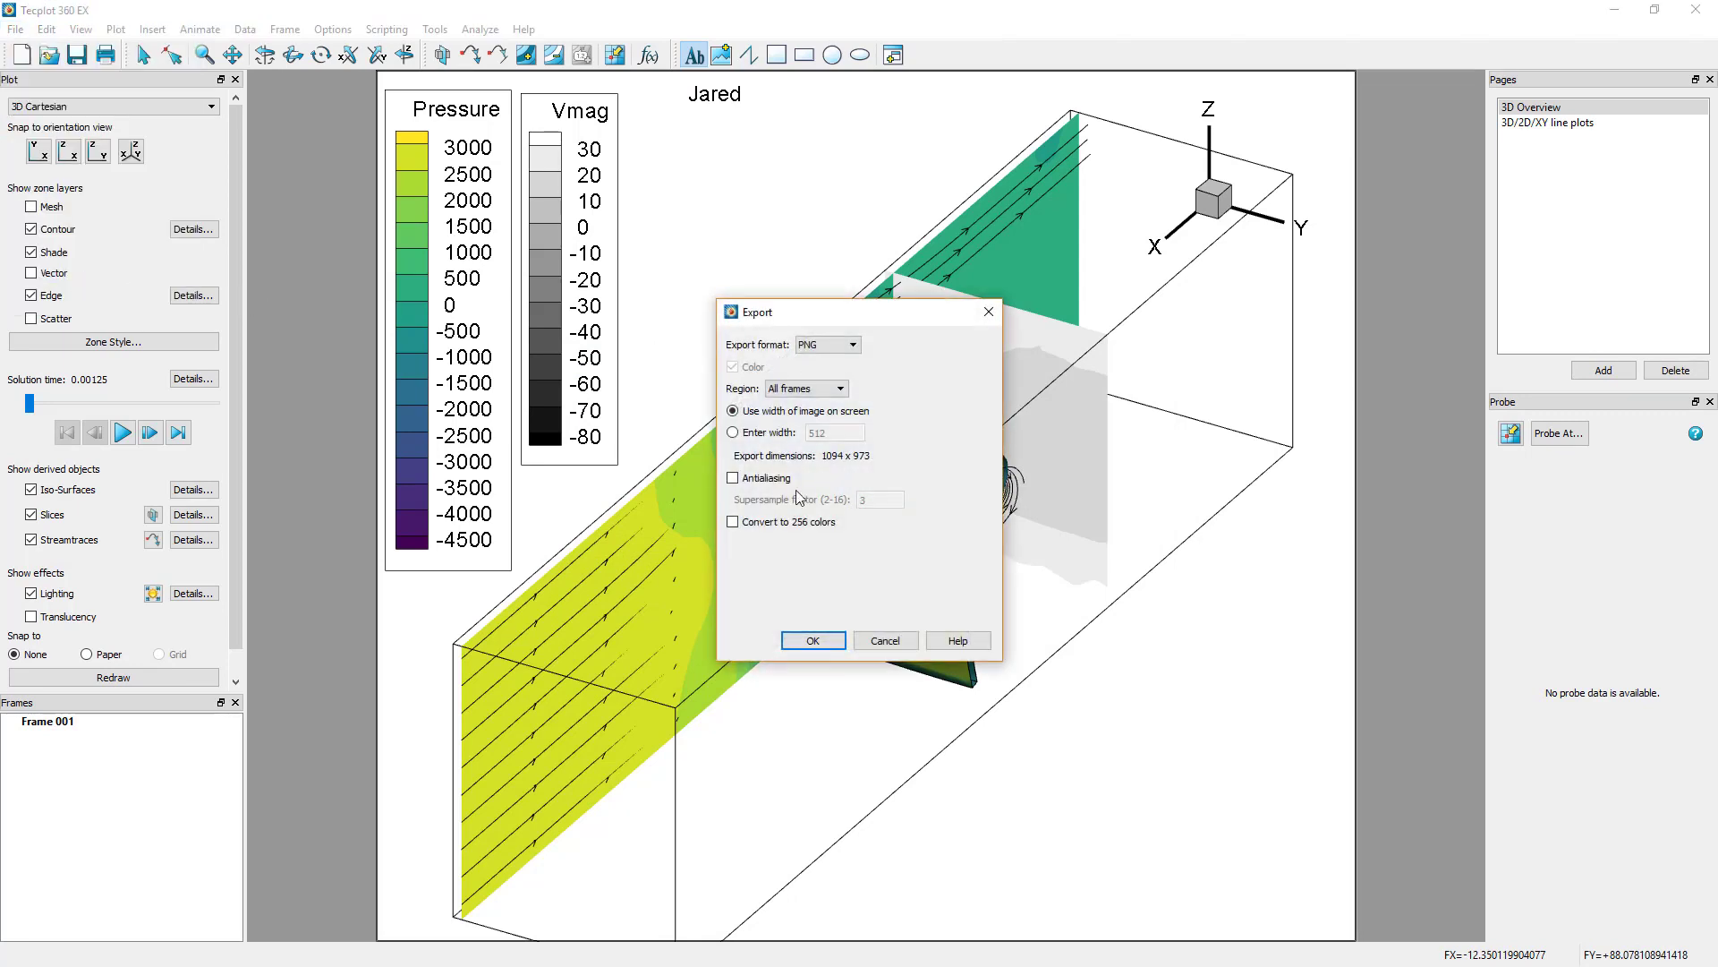
left_click(765, 480)
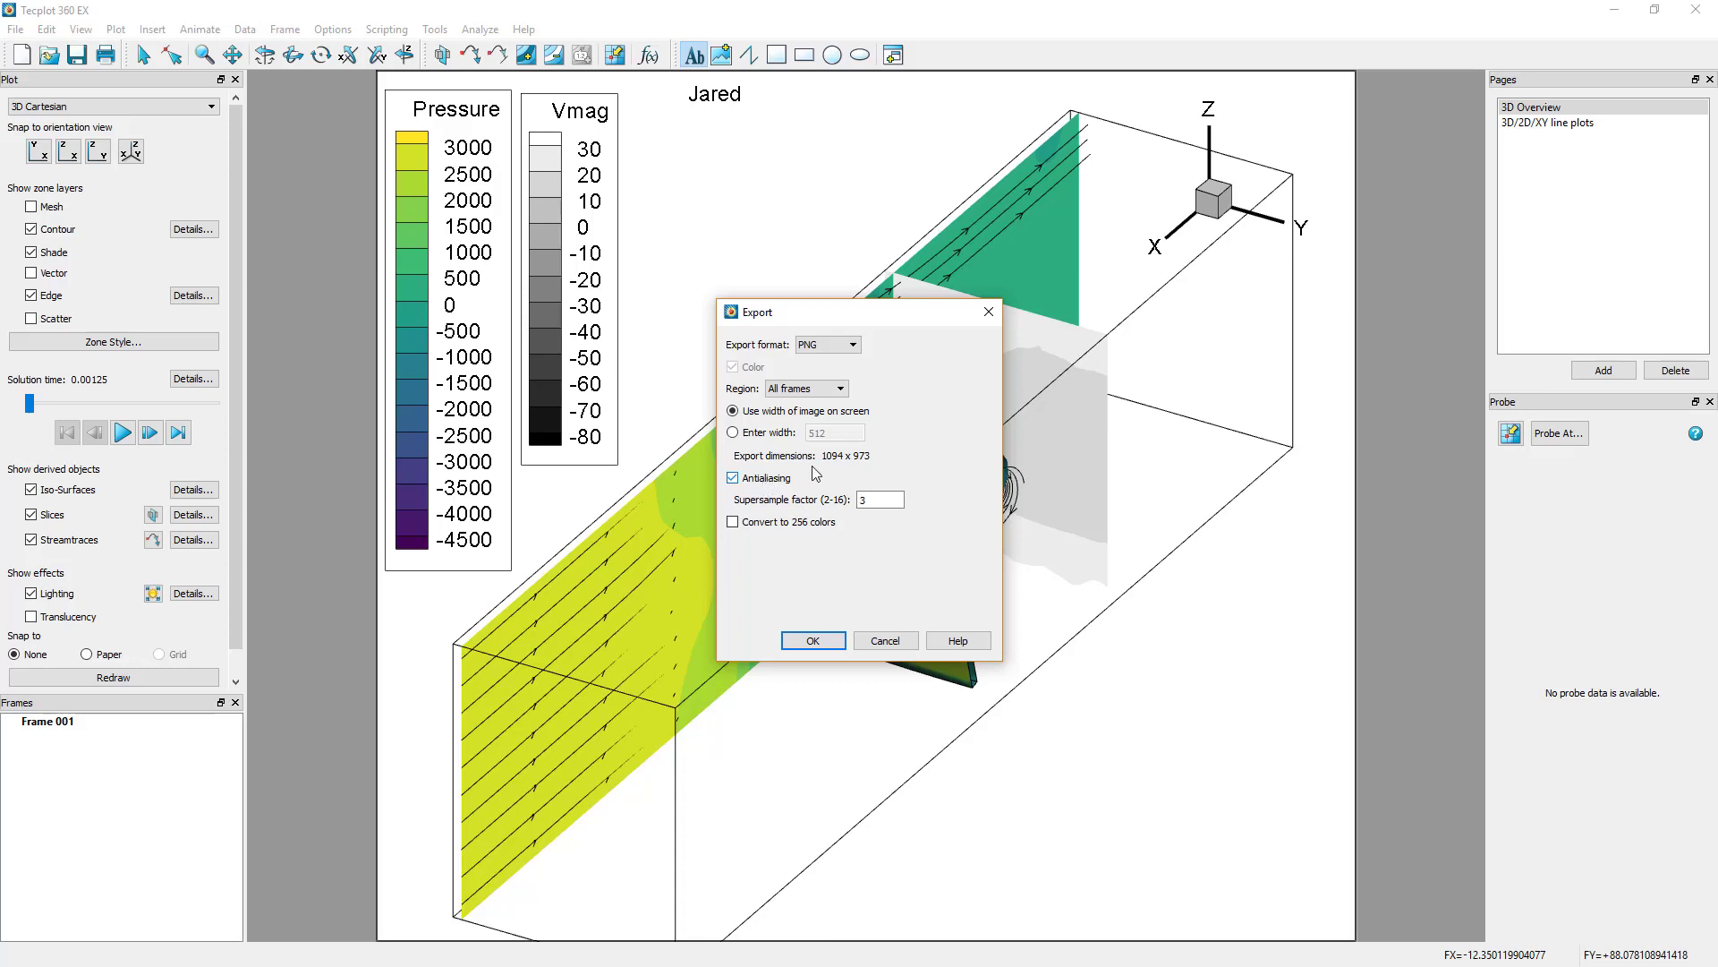
left_click(841, 389)
left_click(840, 403)
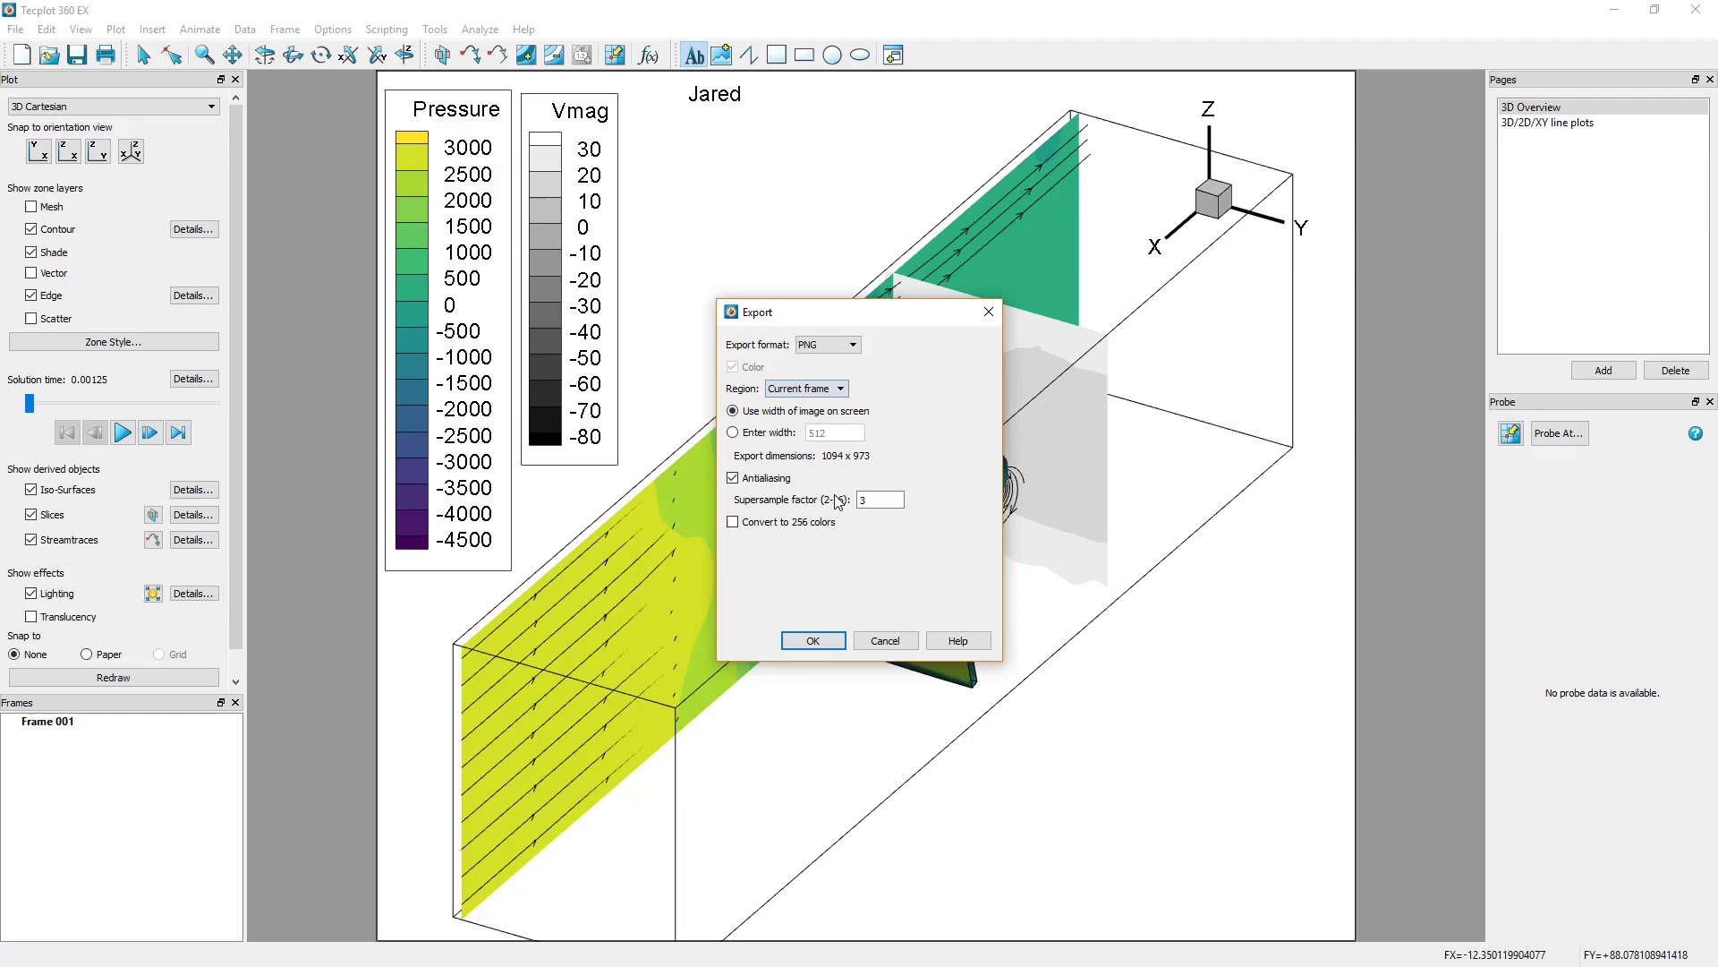
left_click(812, 641)
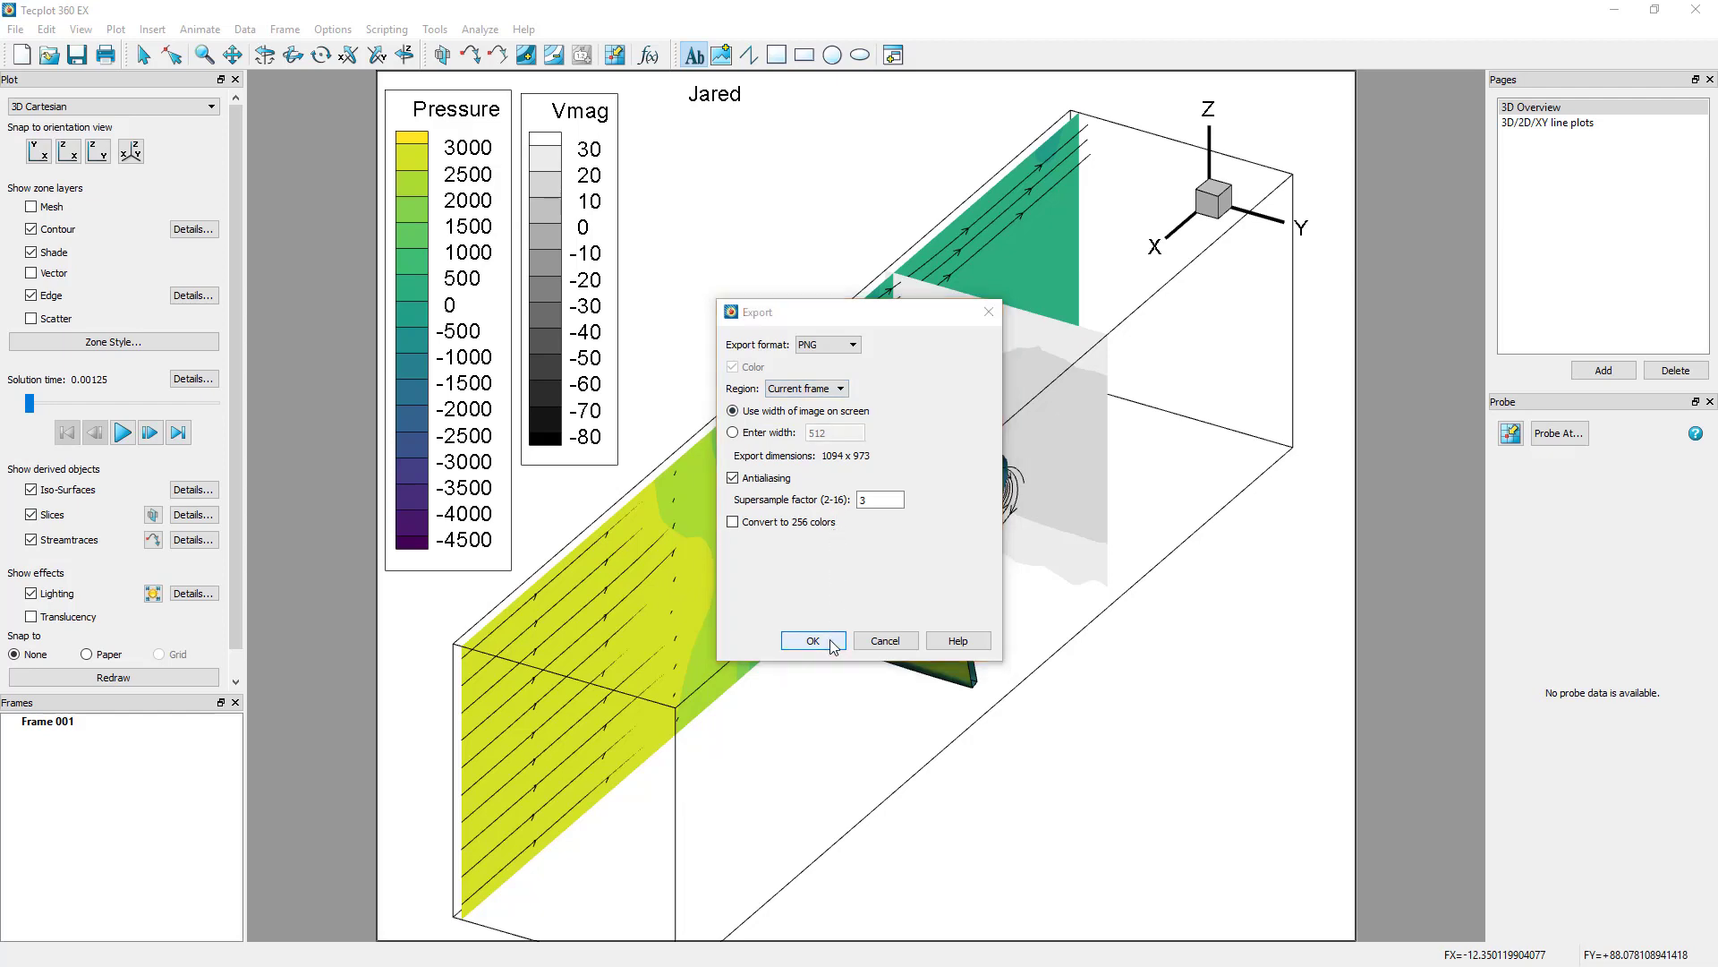
type("TPT")
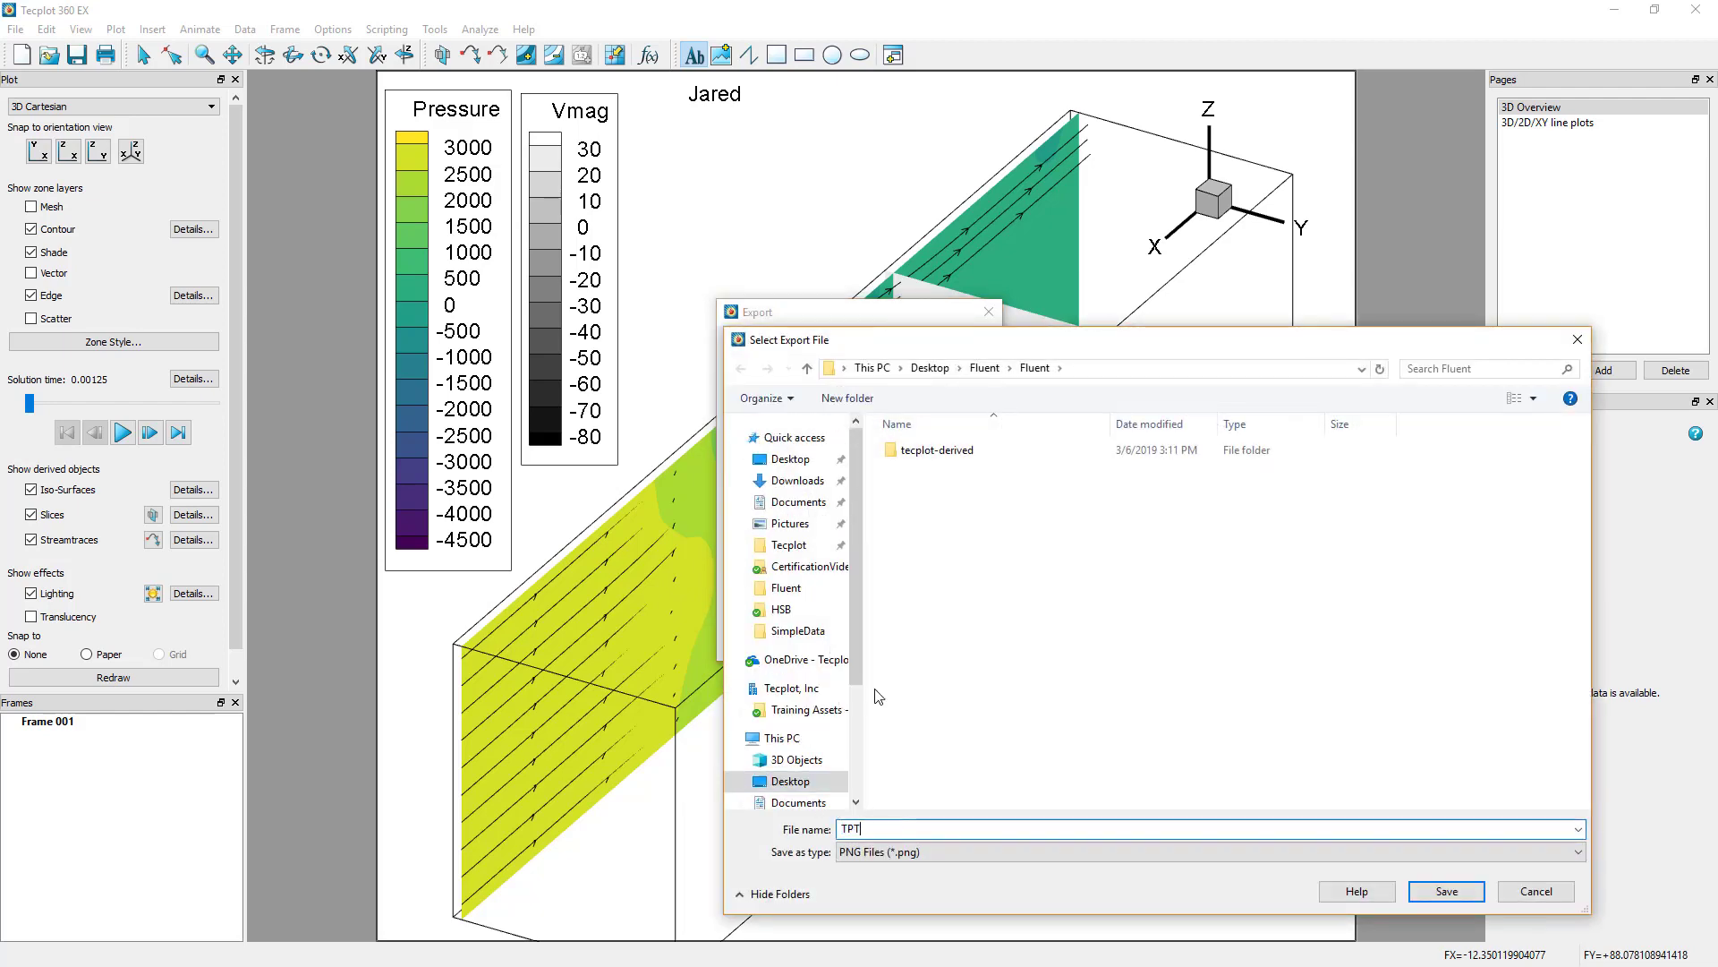
type("Training_Jared")
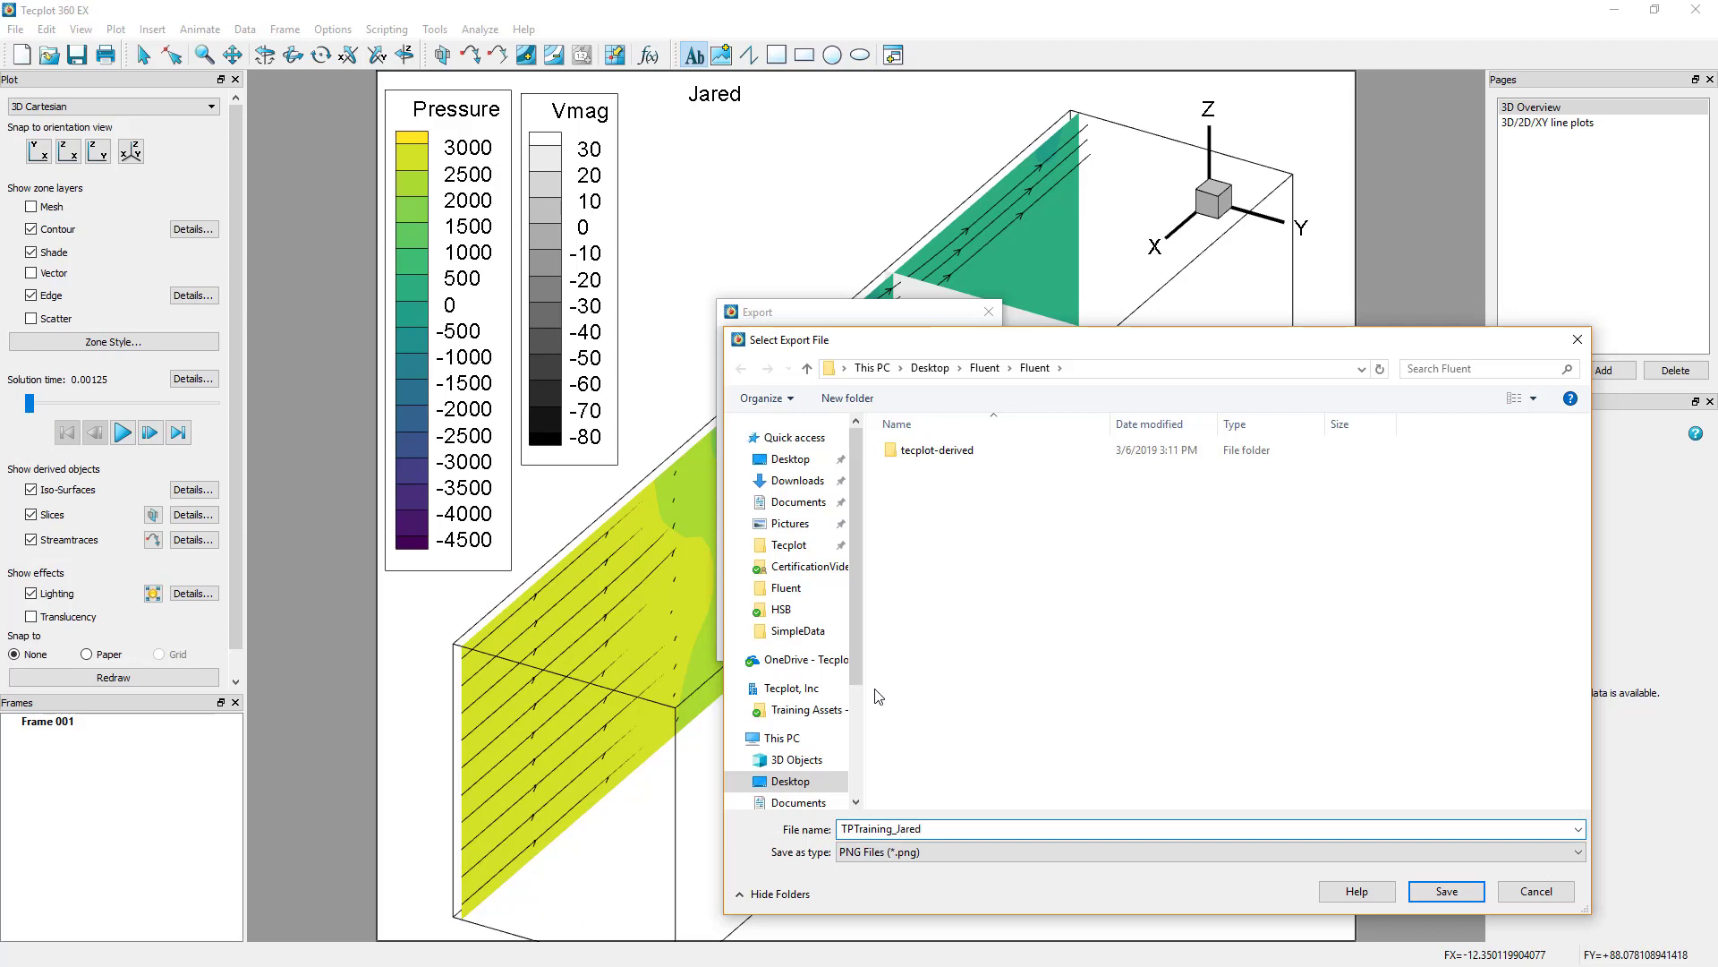
key("Return")
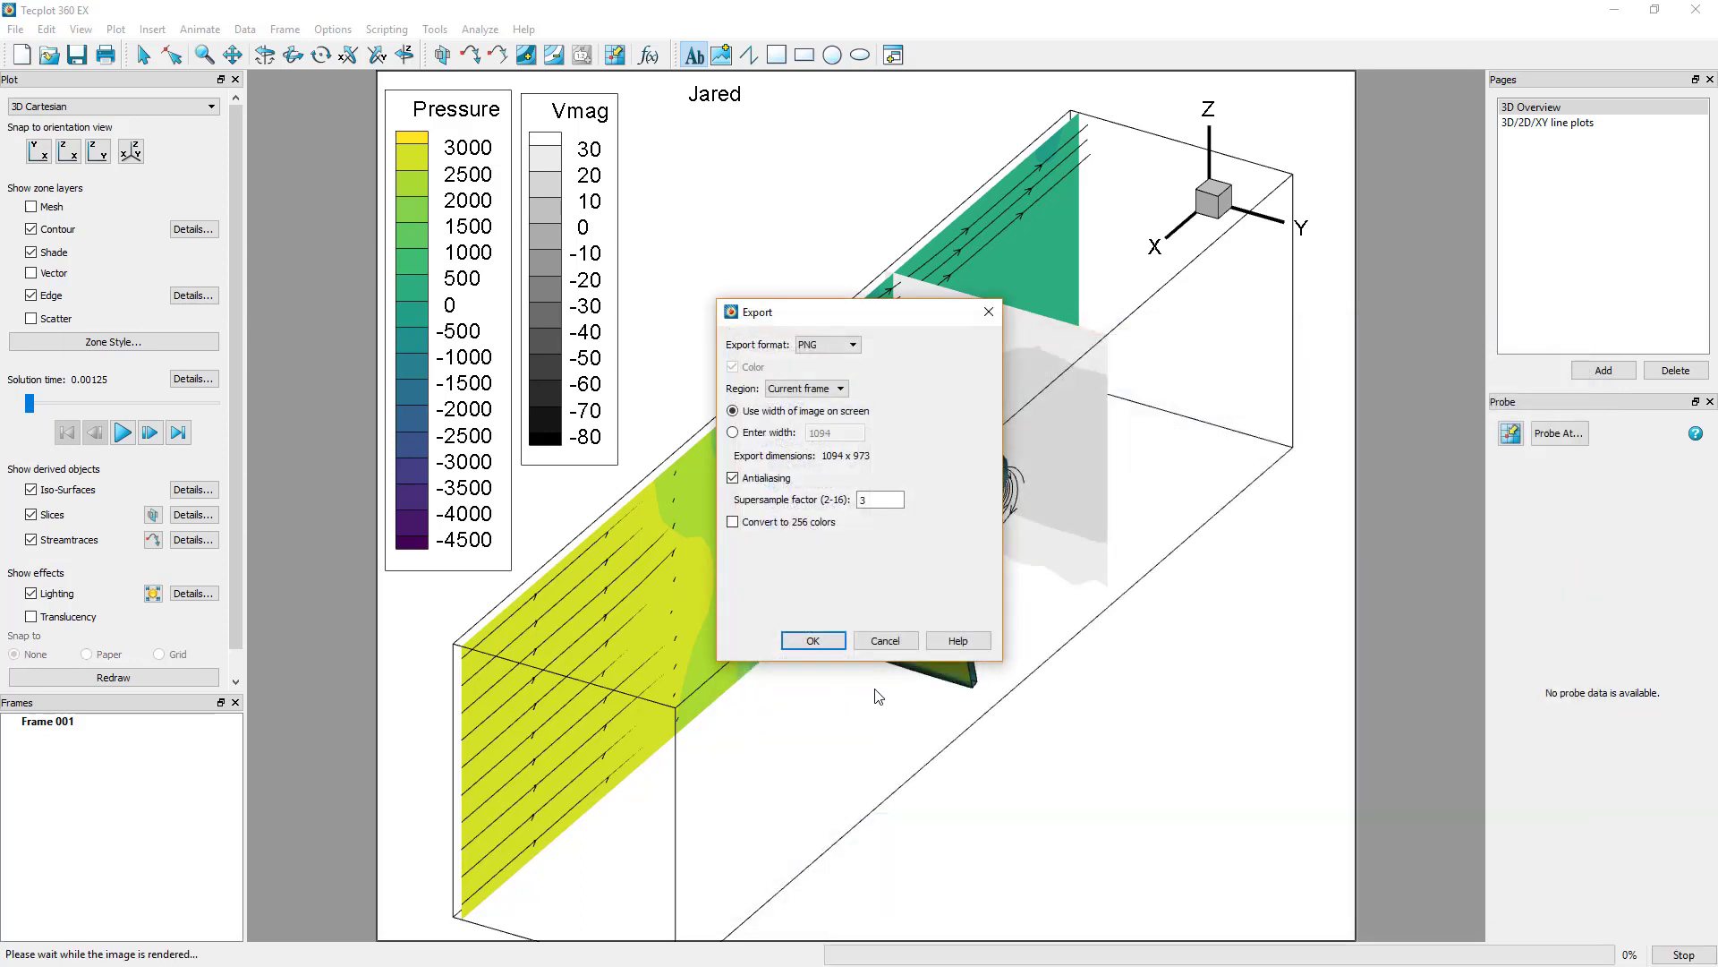